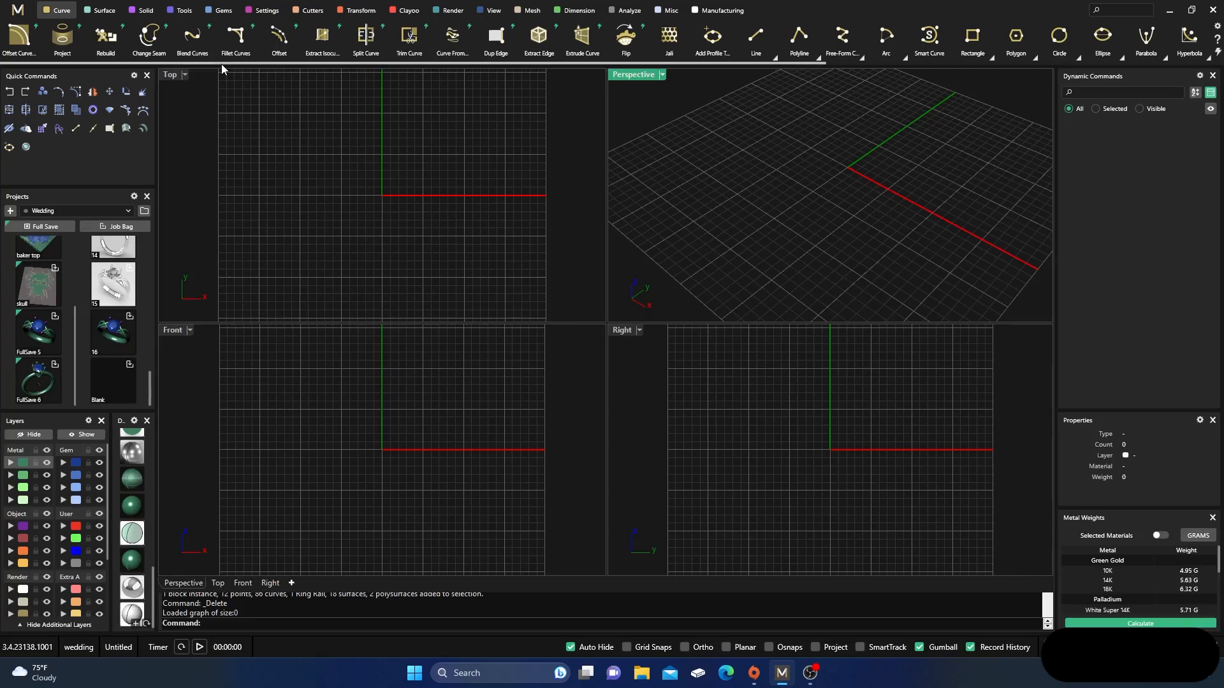
Step: Create a US size 7 ring rail and place one round diamond above it with a Z offset of 5.6 mm
left_click(182, 12)
left_click(320, 43)
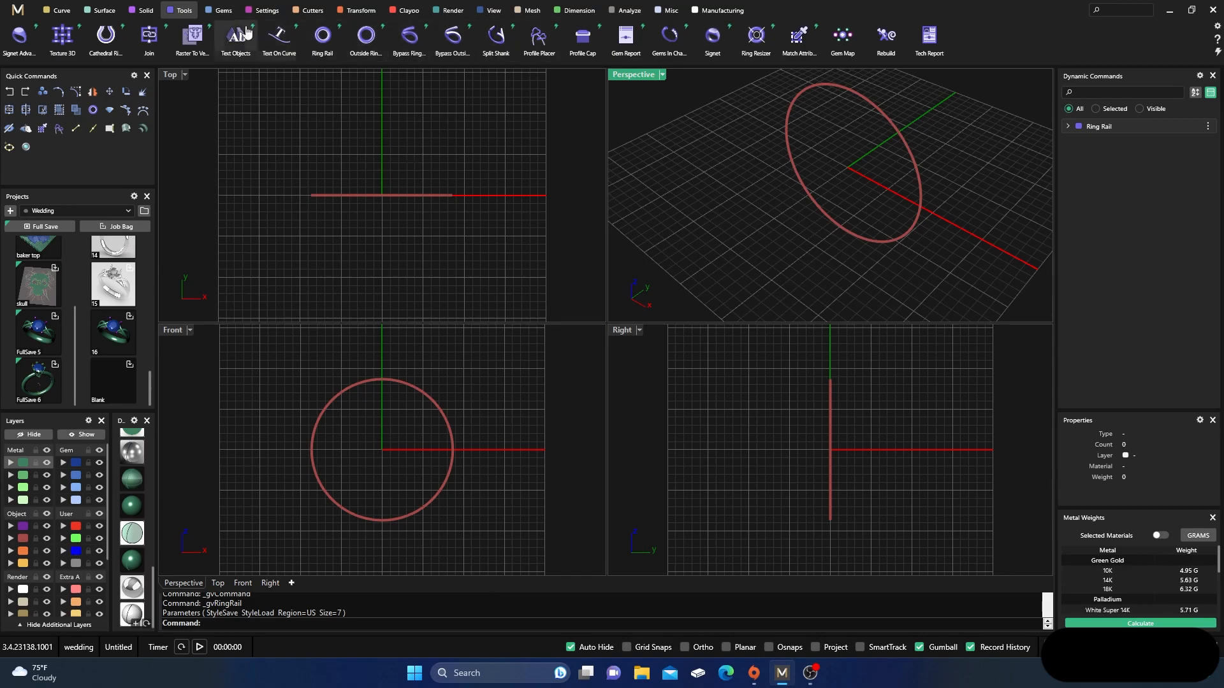
left_click(220, 12)
left_click(452, 40)
scroll(430, 391, "up", 5)
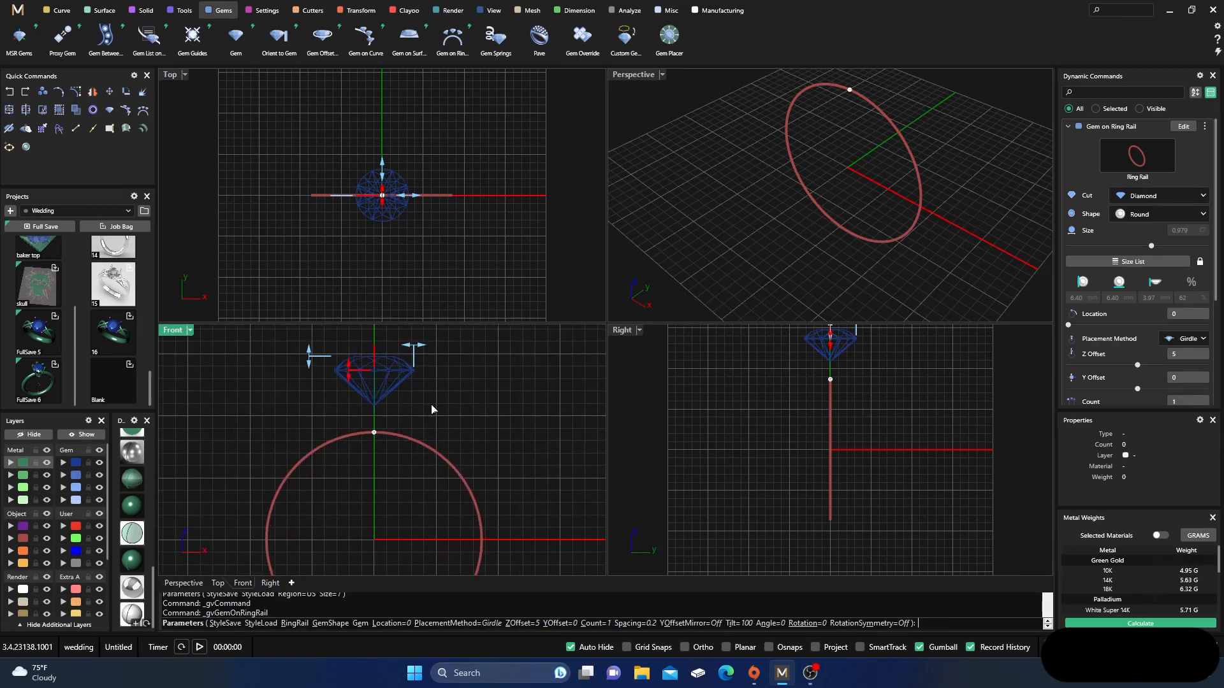
right_click_drag(431, 406, 437, 422)
mouse_move(355, 390)
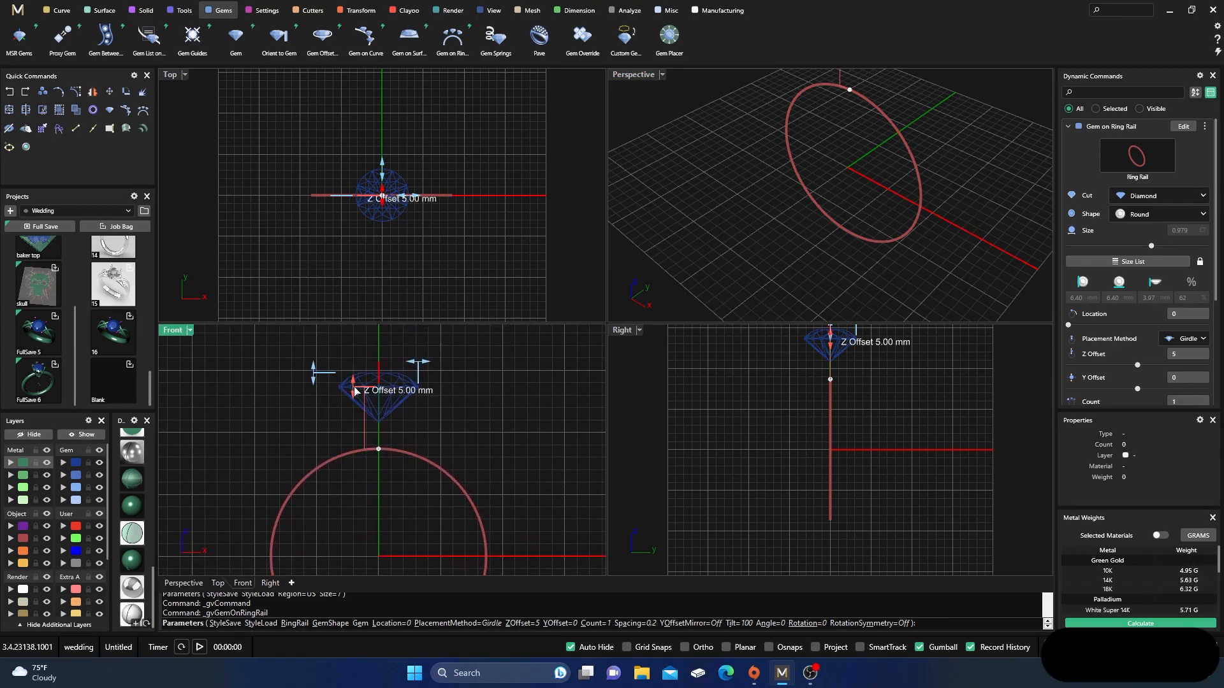
left_click_drag(355, 391, 356, 380)
right_click_drag(476, 386, 487, 376)
right_click(462, 365)
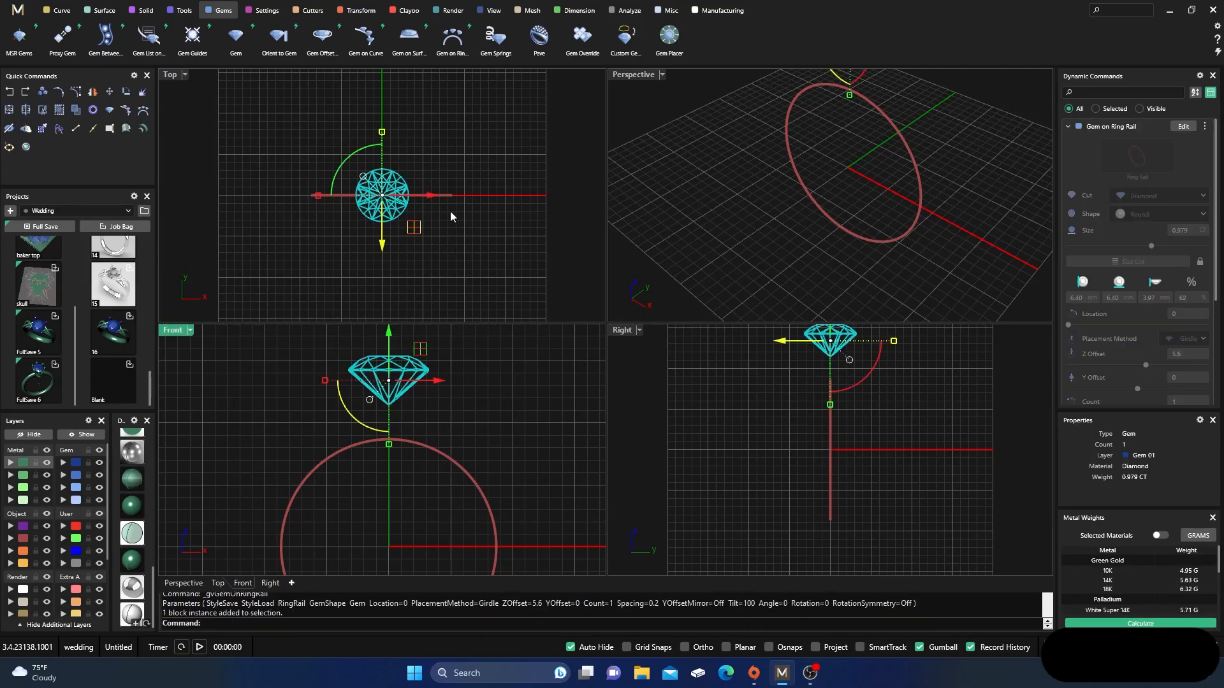
Step: Add Gem Guides around the diamond with the six-prong HeadStyleRound4 style, 0.3 mm girdle spacing and placement 1.2
left_click(194, 40)
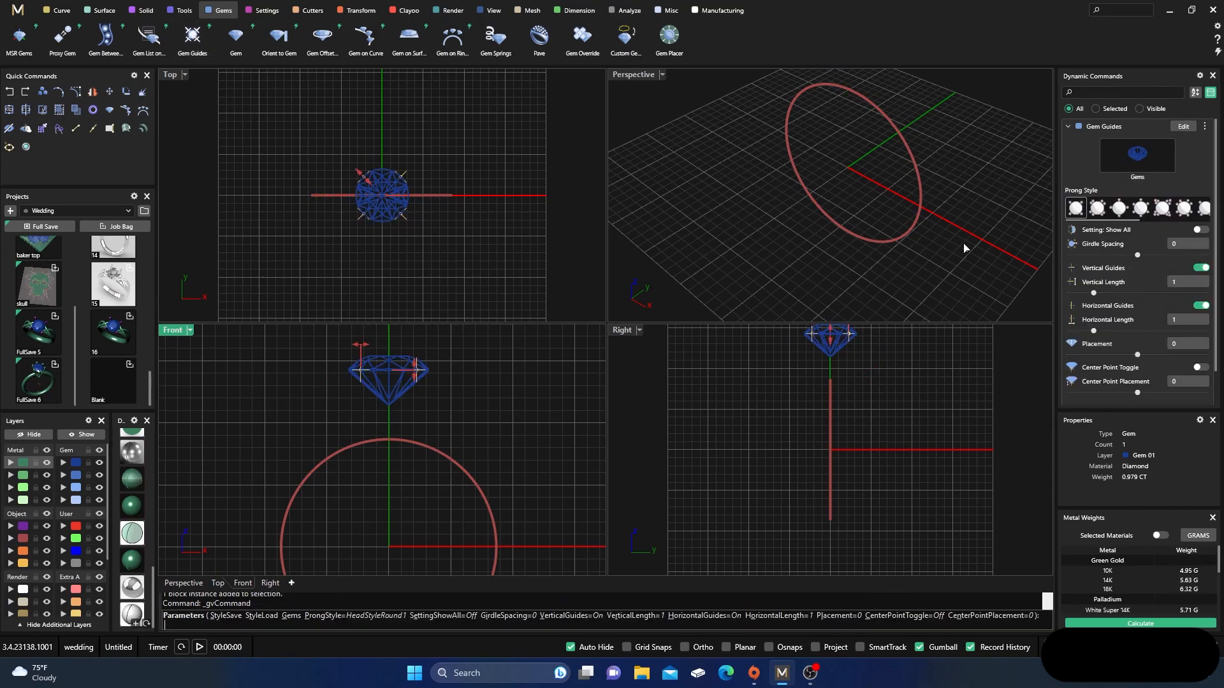
left_click(1141, 208)
scroll(363, 187, "up", 5)
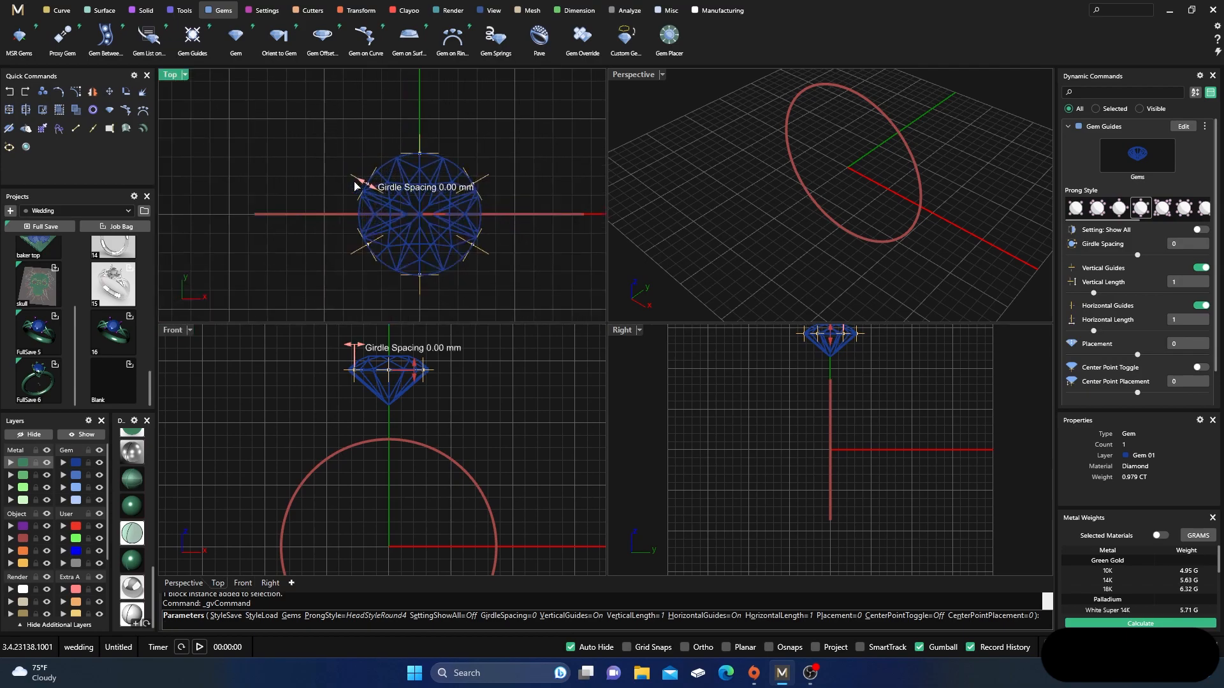
left_click_drag(369, 193, 365, 190)
scroll(365, 191, "down", 3)
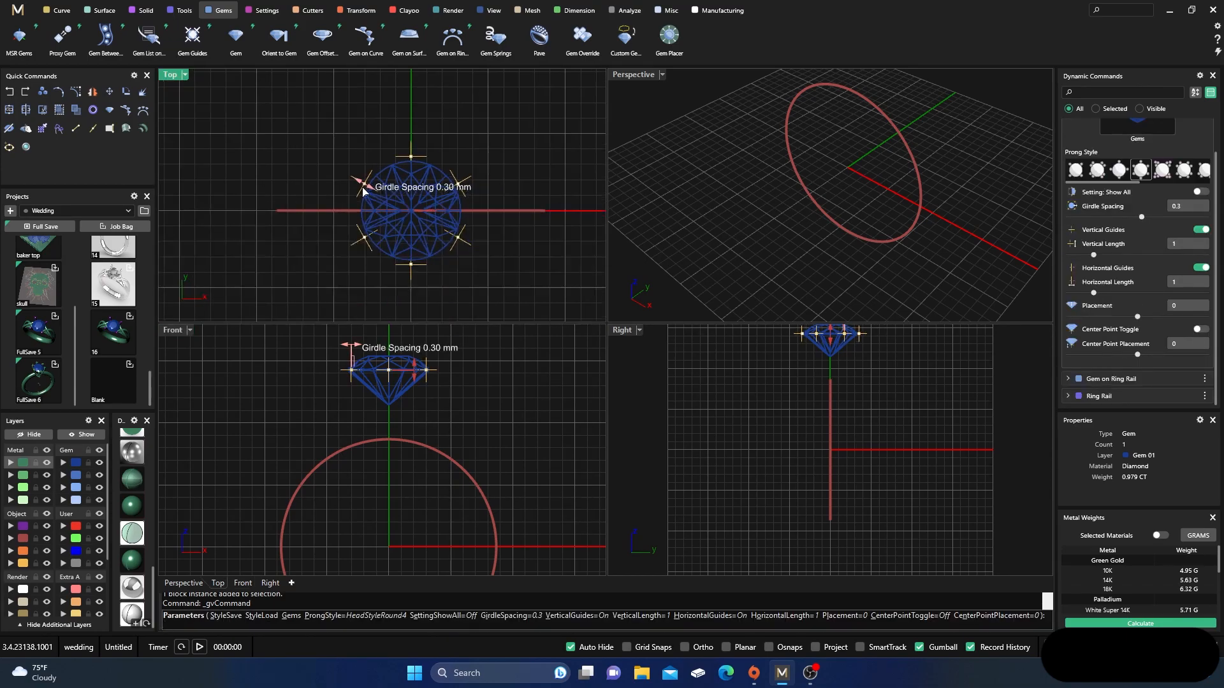
right_click_drag(465, 357, 467, 396)
scroll(355, 395, "up", 3)
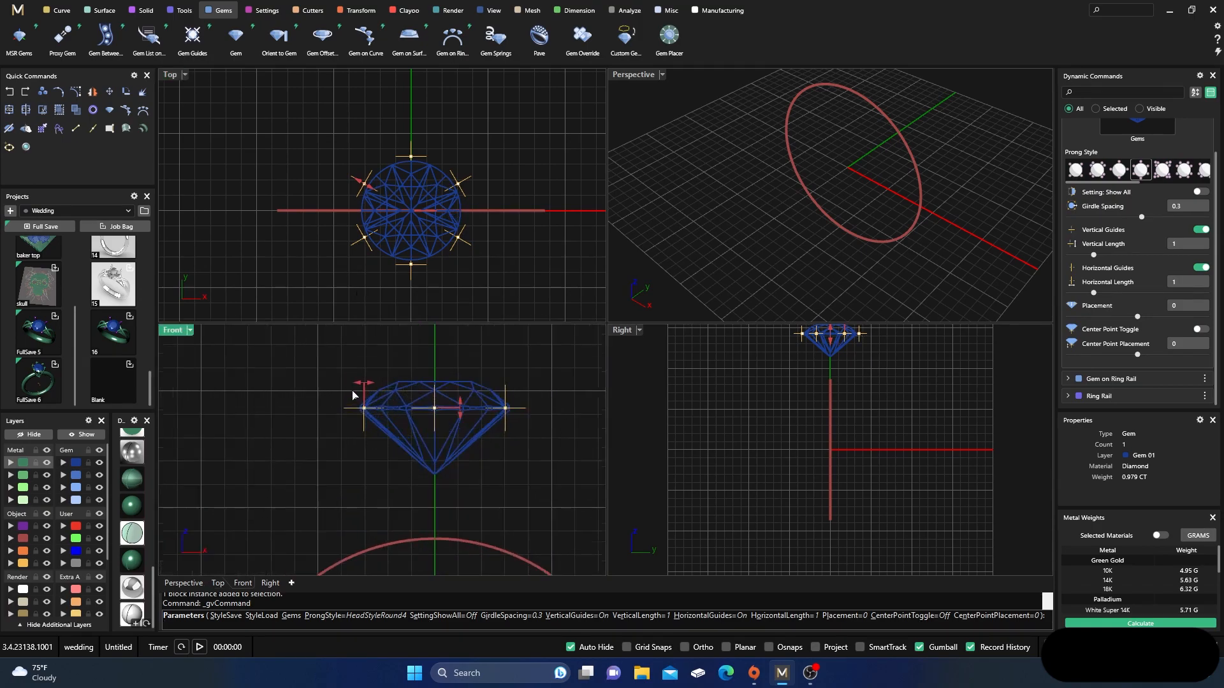
left_click_drag(462, 416, 452, 386)
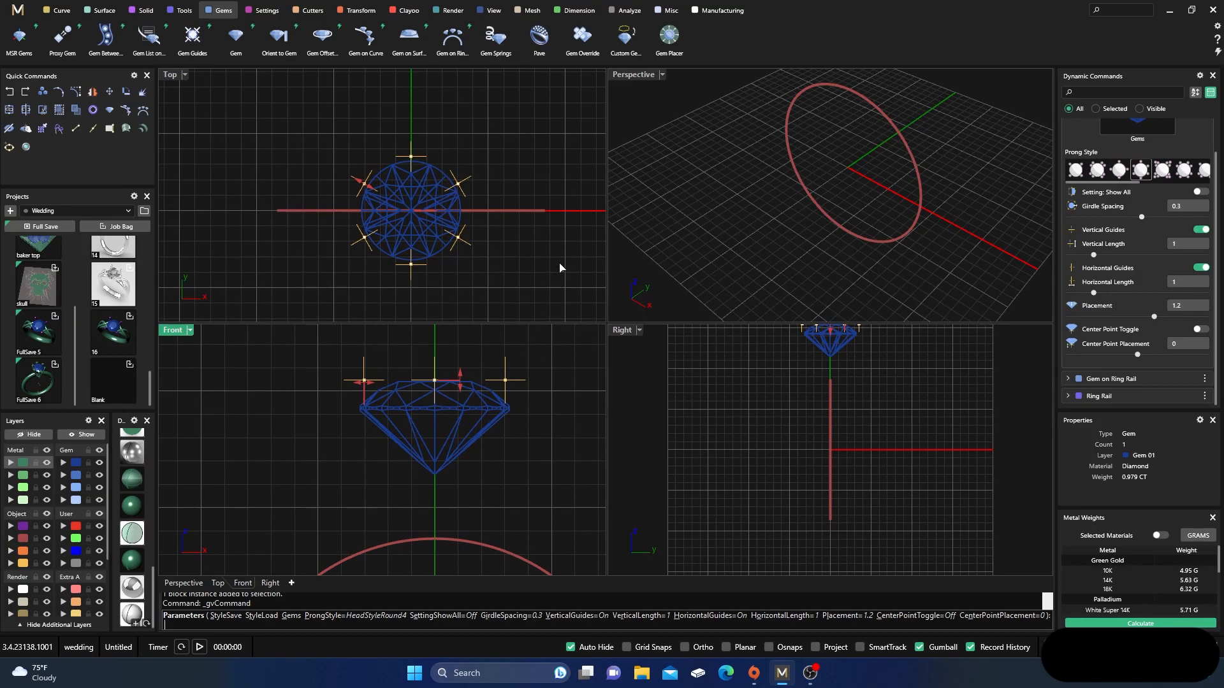
key("Return")
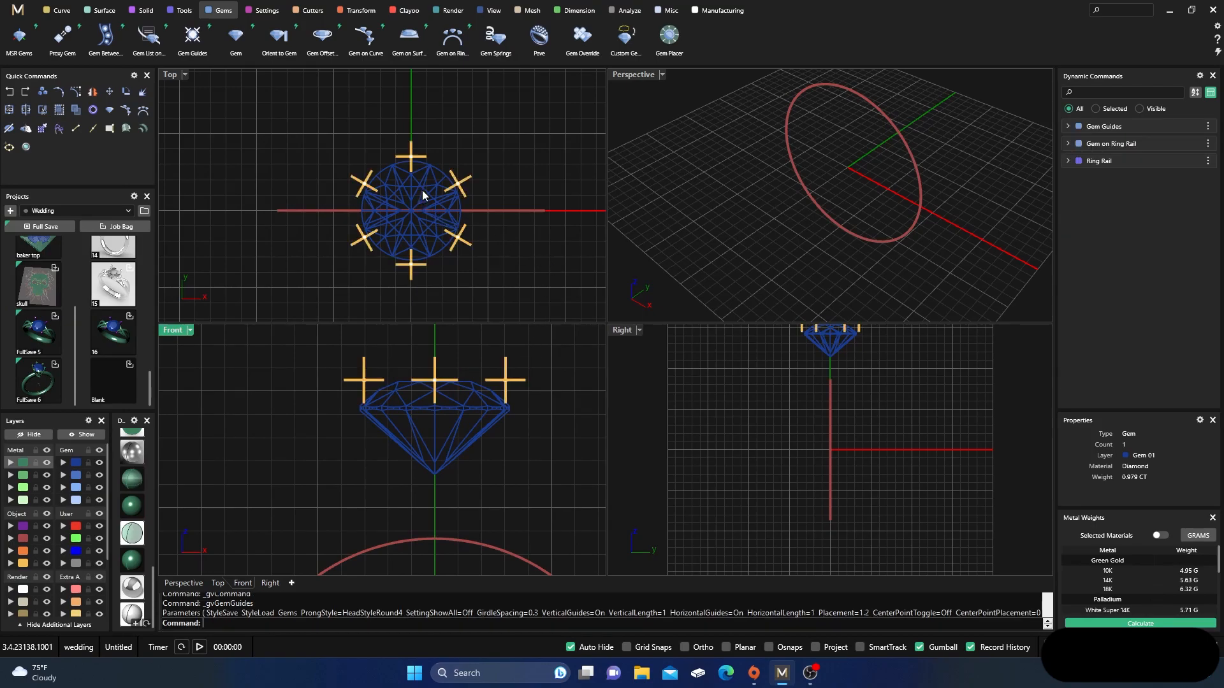
Step: Set up a second set of Gem Guides on the same diamond with the HeadStyleRound4 prong style and placement -5
right_click(516, 258)
left_click(438, 215)
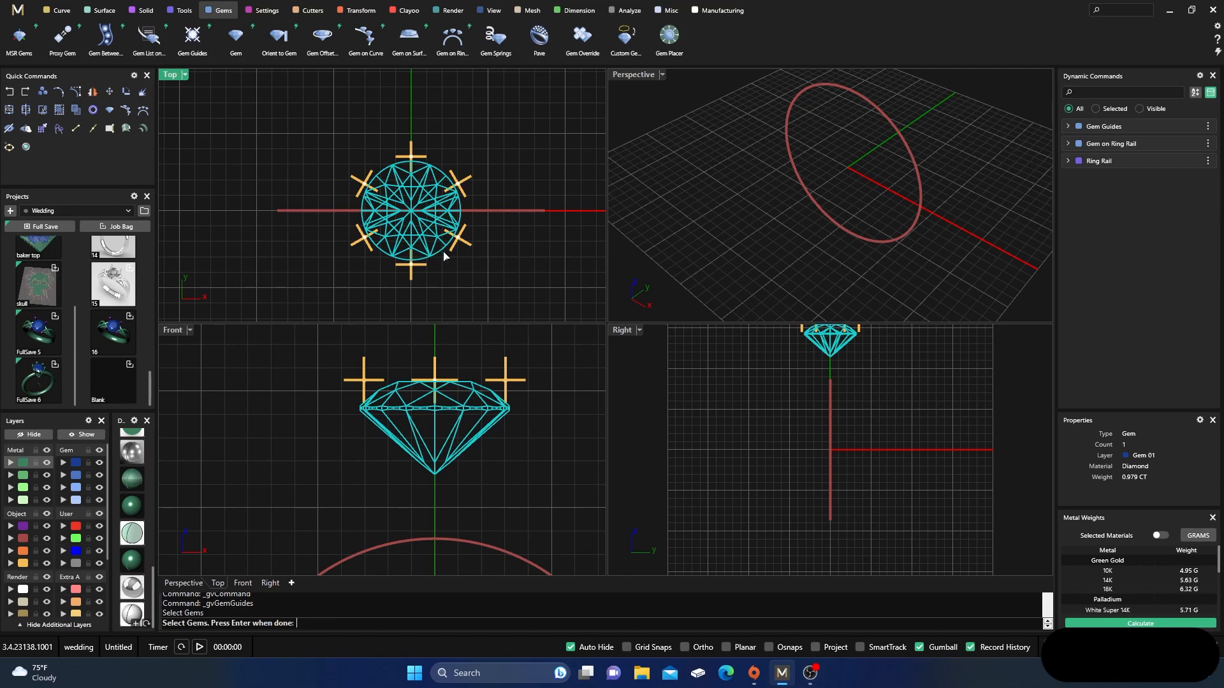
key("Return")
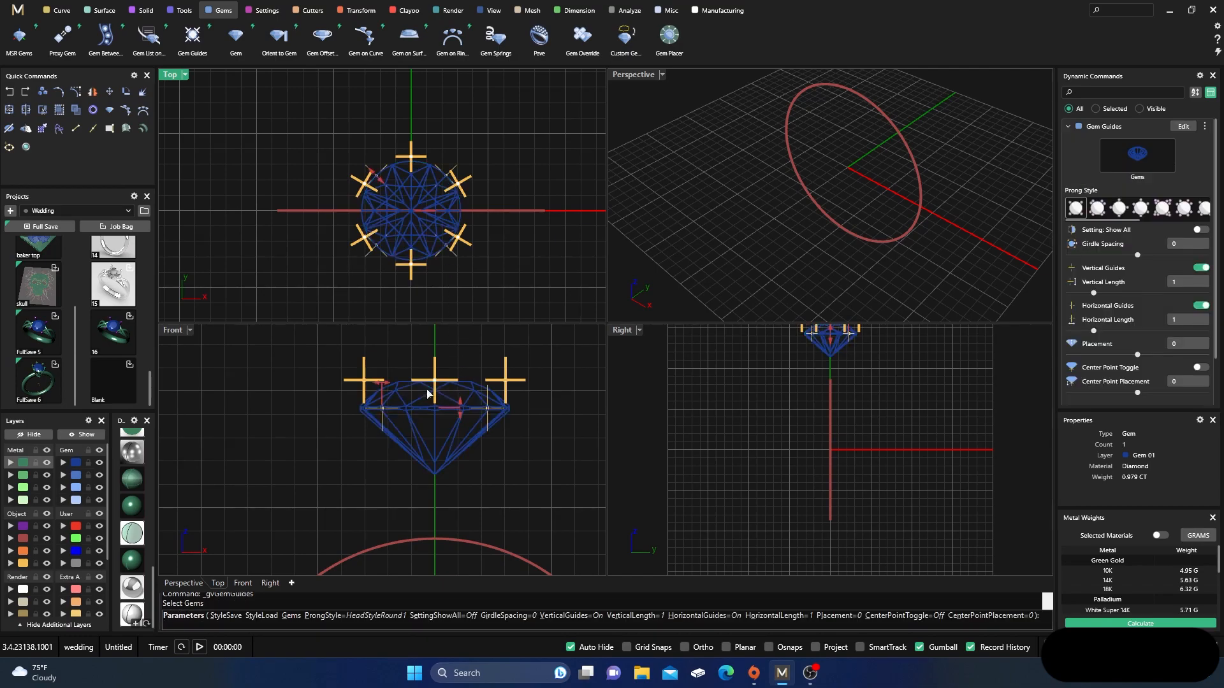
scroll(396, 373, "down", 1)
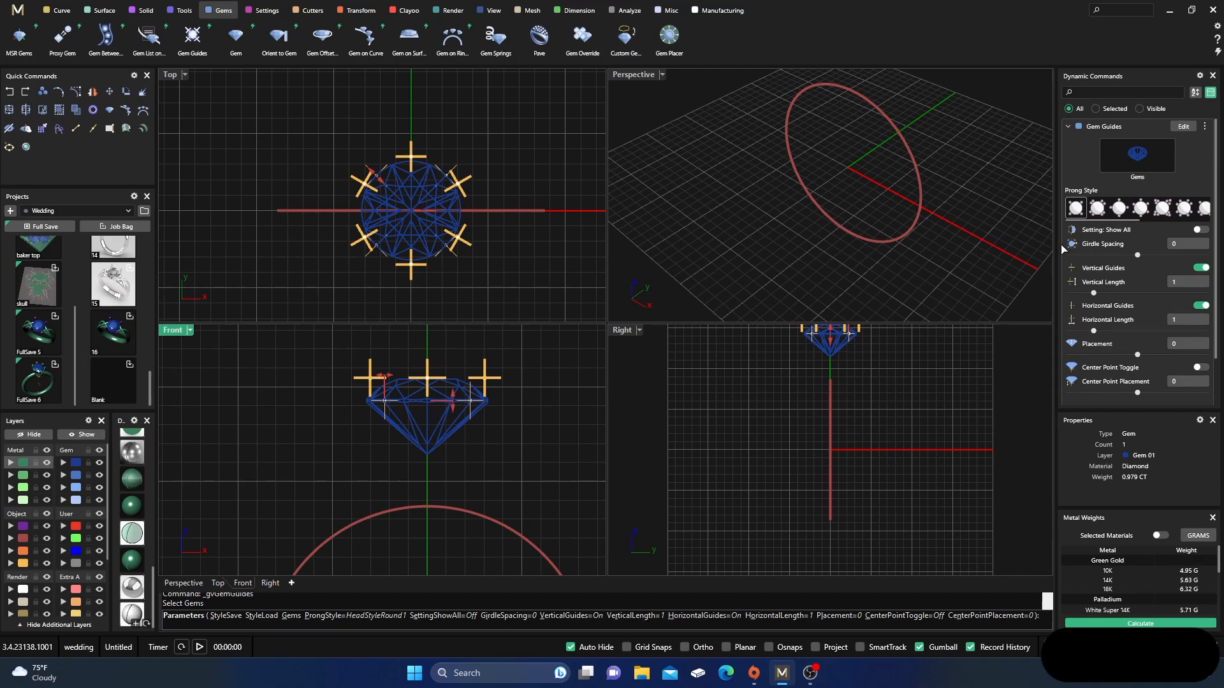
left_click(1140, 210)
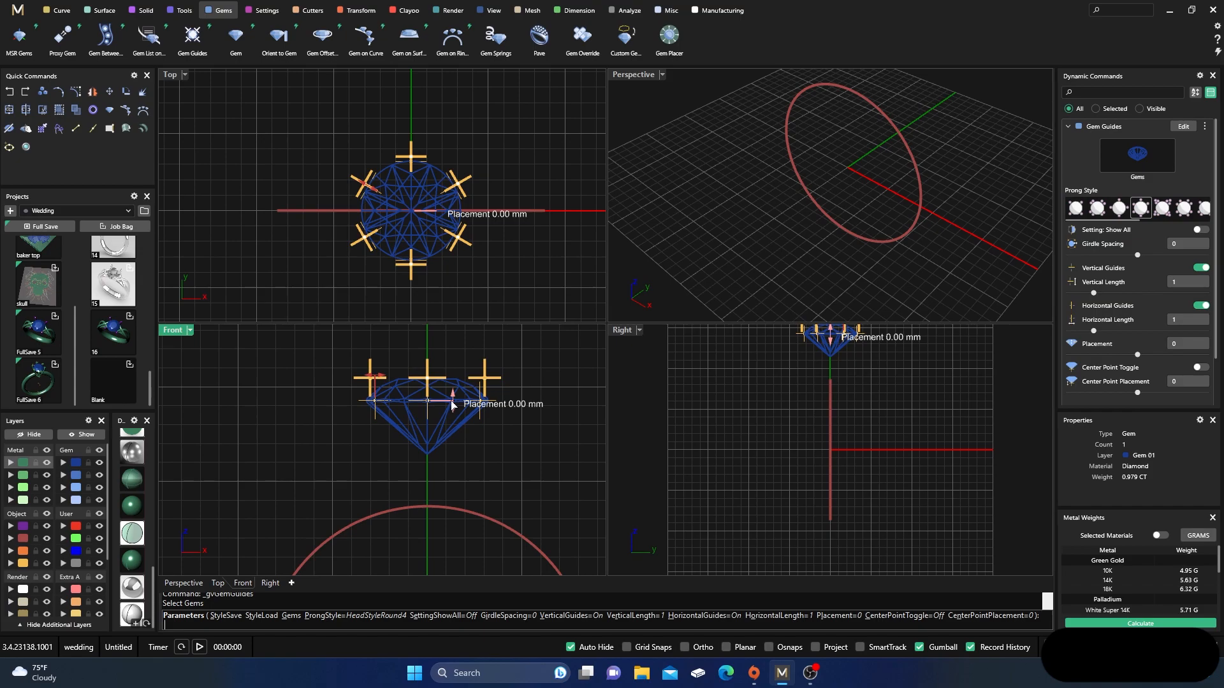
left_click_drag(453, 405, 440, 536)
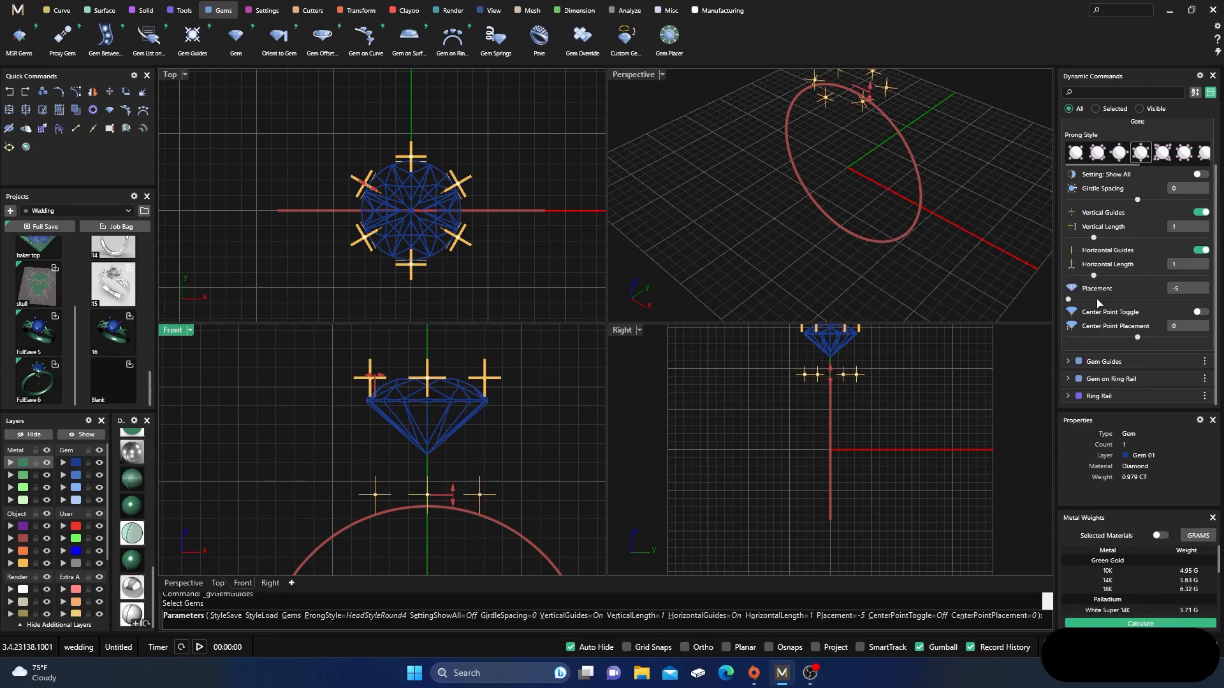
Step: Try a placement of -5.5 for the lower guides and return it to -5
left_click(1179, 290)
type("-5.5")
key("Tab")
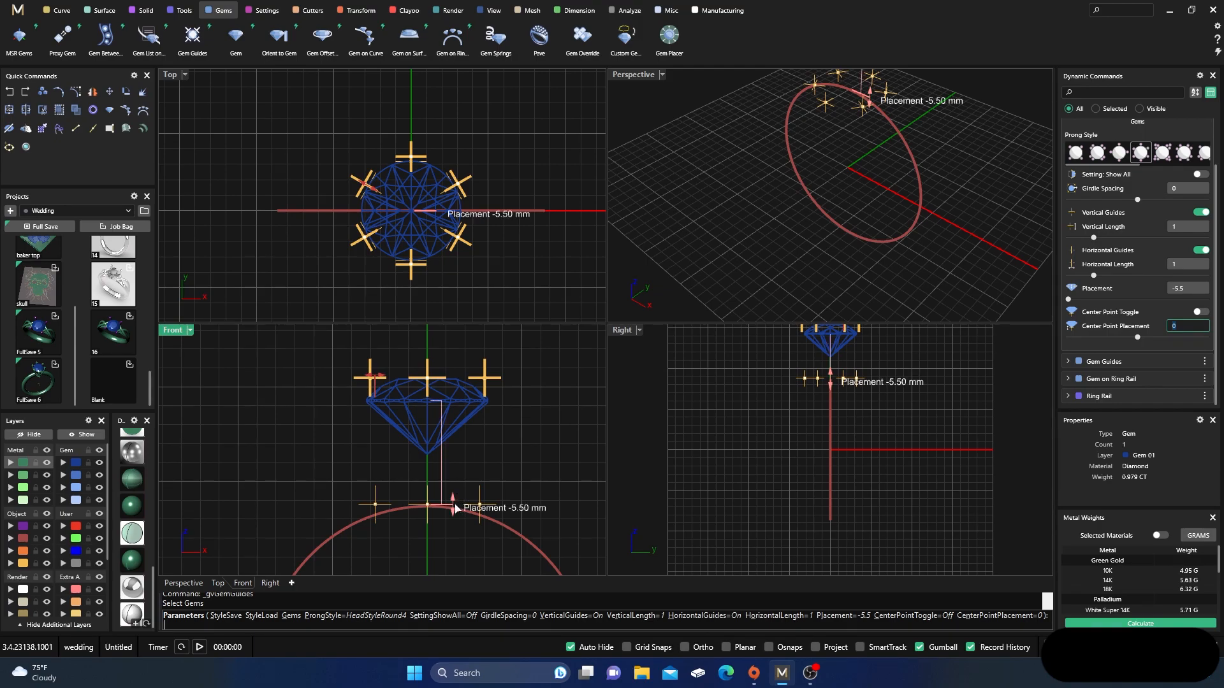
left_click_drag(455, 507, 453, 497)
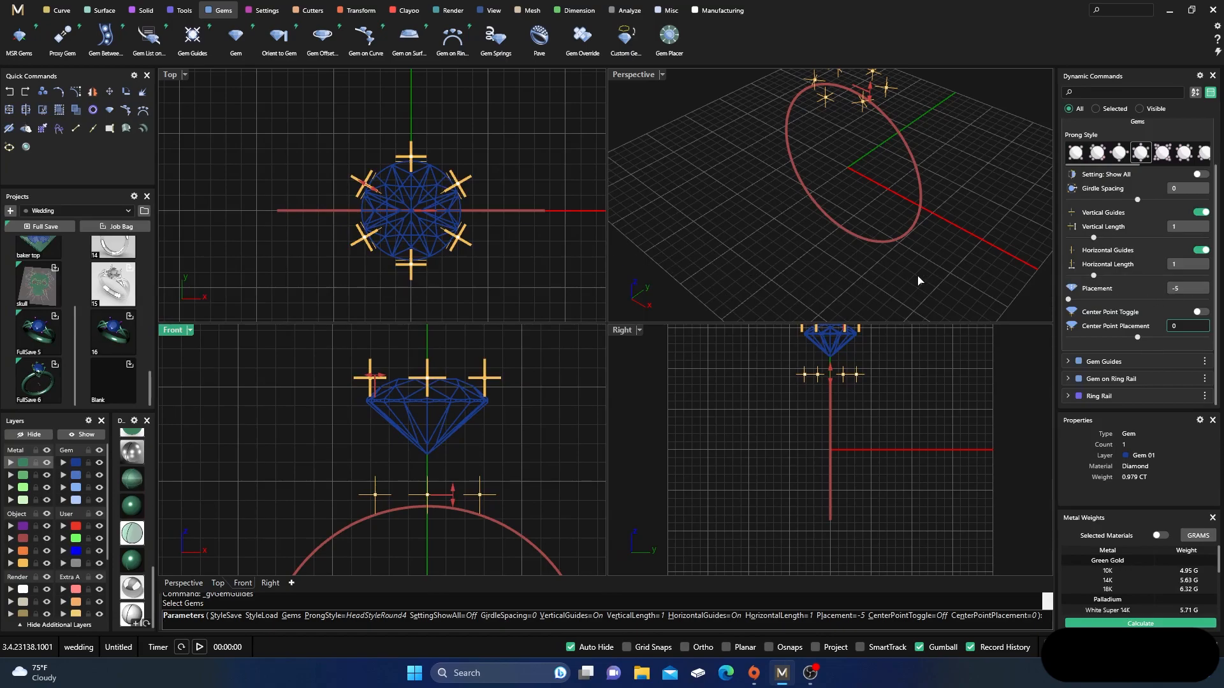
Step: Finish the lower guides and examine both guide sets around the diamond in a maximized perspective view
double_click(633, 74)
scroll(521, 346, "down", 5)
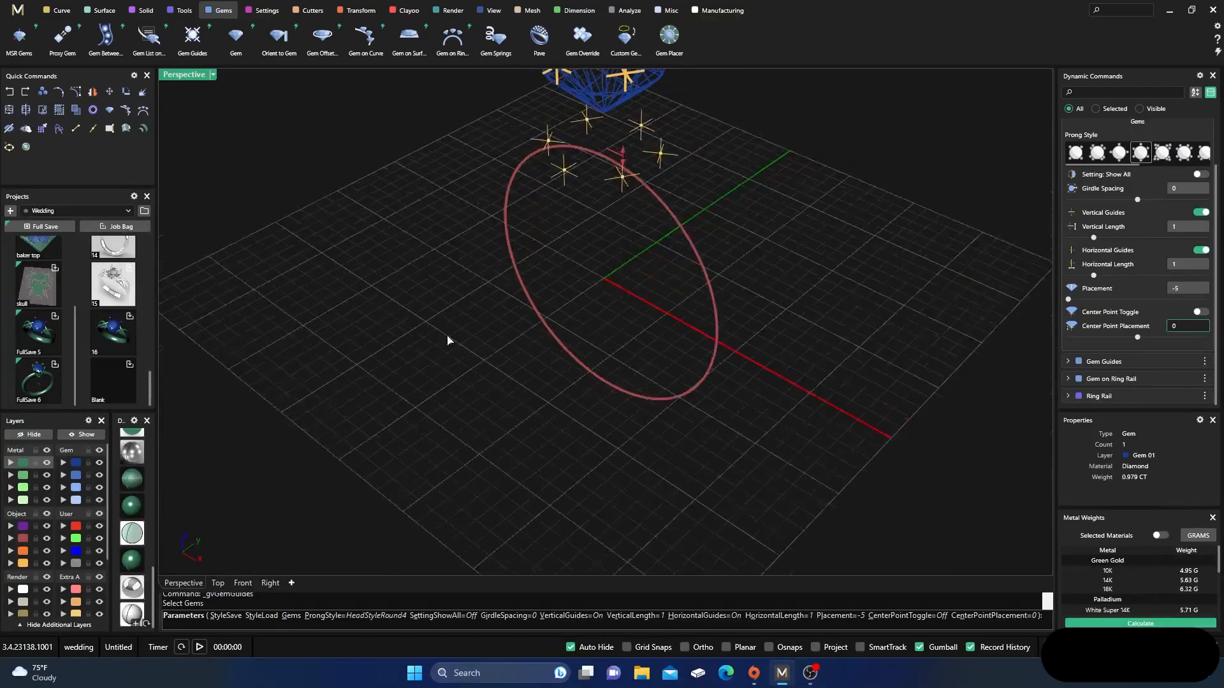
key("Return")
scroll(548, 259, "up", 5)
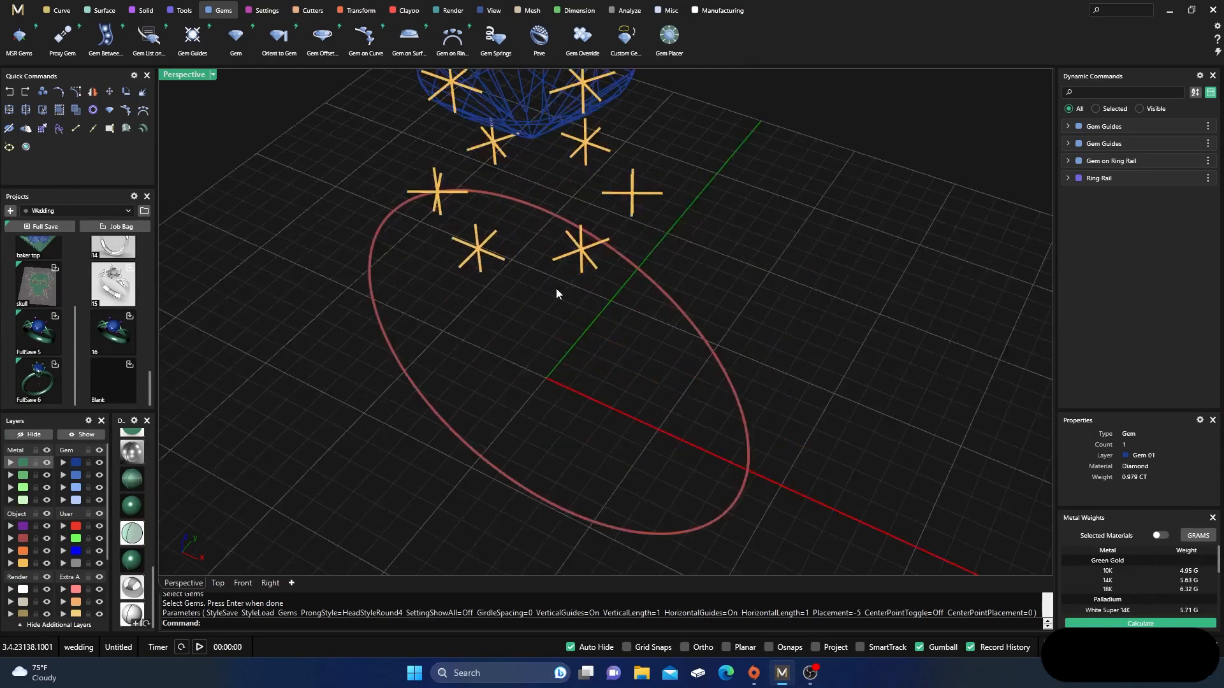
scroll(573, 339, "down", 4)
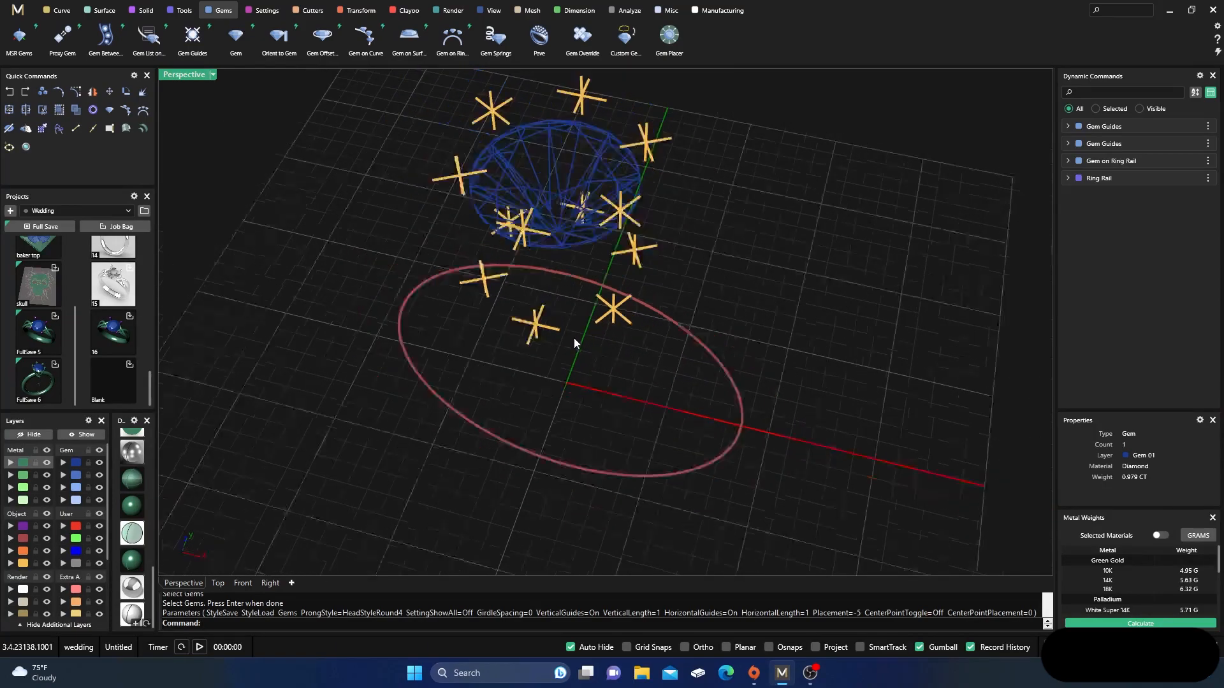
right_click_drag(599, 390, 574, 376)
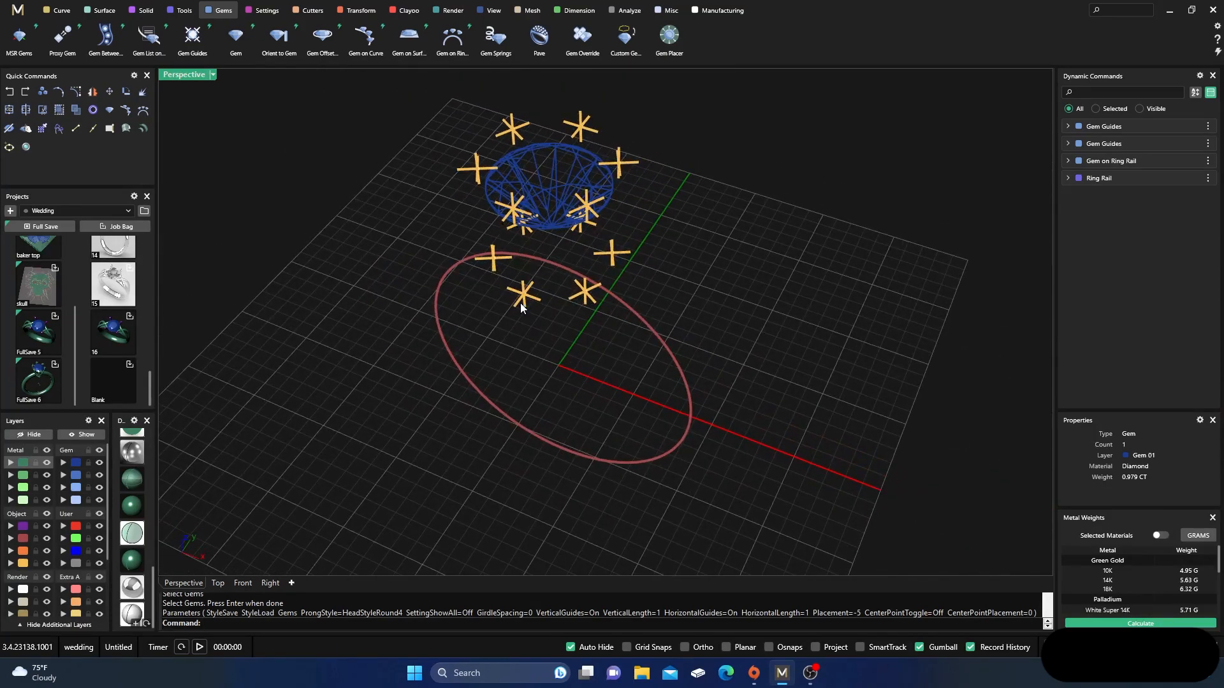
scroll(524, 305, "up", 5)
scroll(528, 305, "down", 4)
right_click_drag(540, 358, 459, 162)
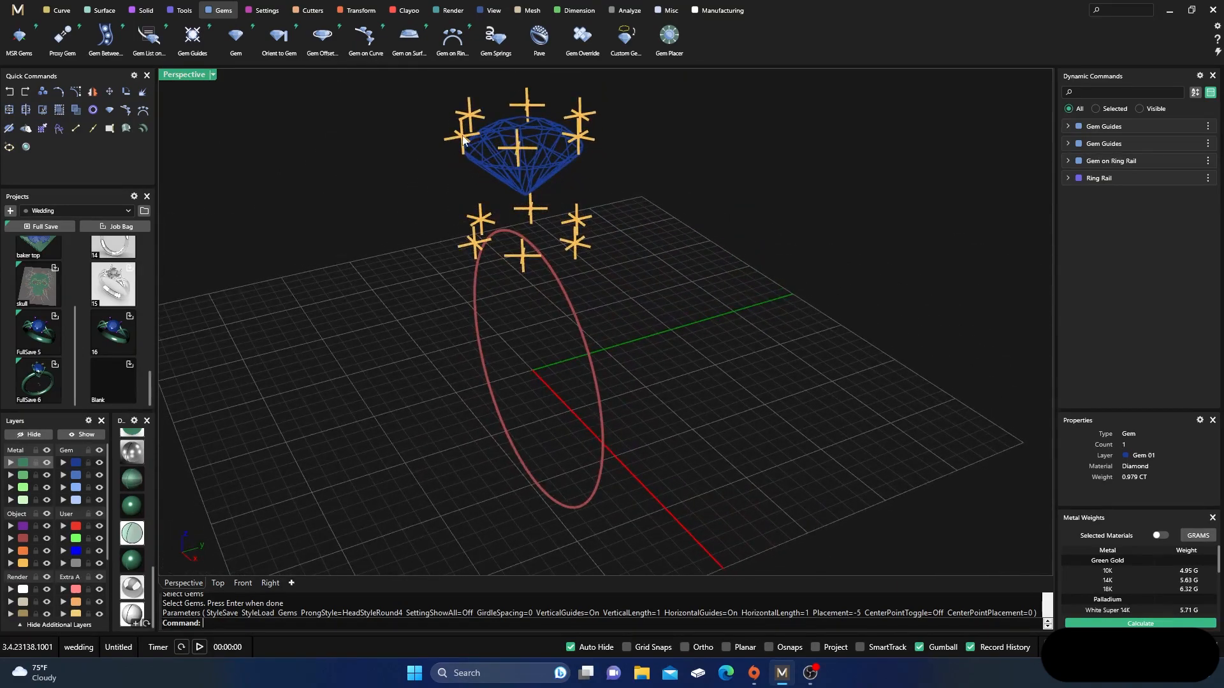
right_click_drag(424, 289, 510, 346)
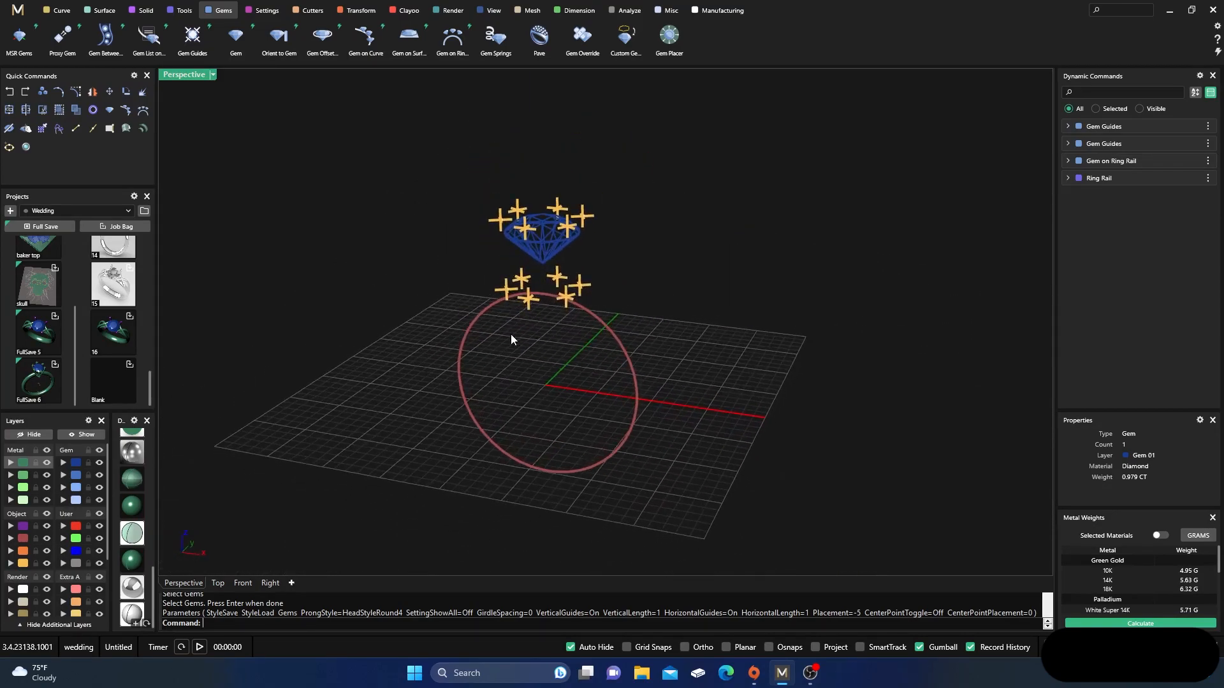
Step: Start Profile Placer on the vertical curve of a front upper guide and centre the elliptical profile on the origin
scroll(524, 236, "up", 4)
left_click(516, 235)
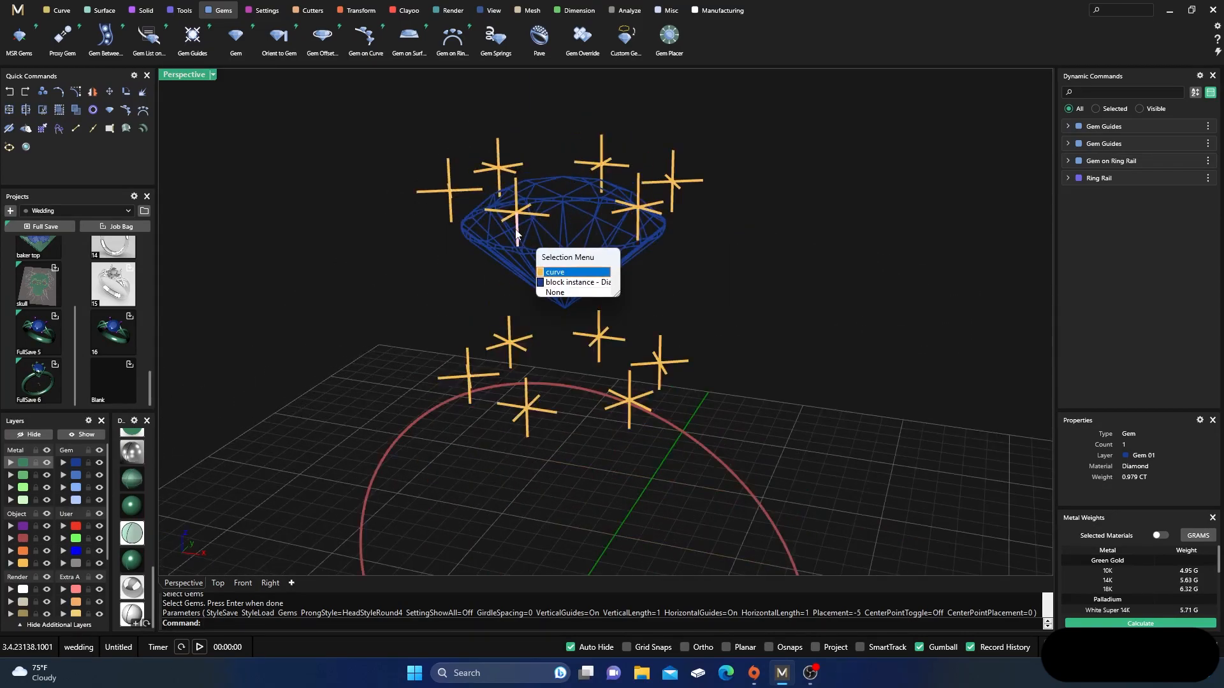
left_click(545, 271)
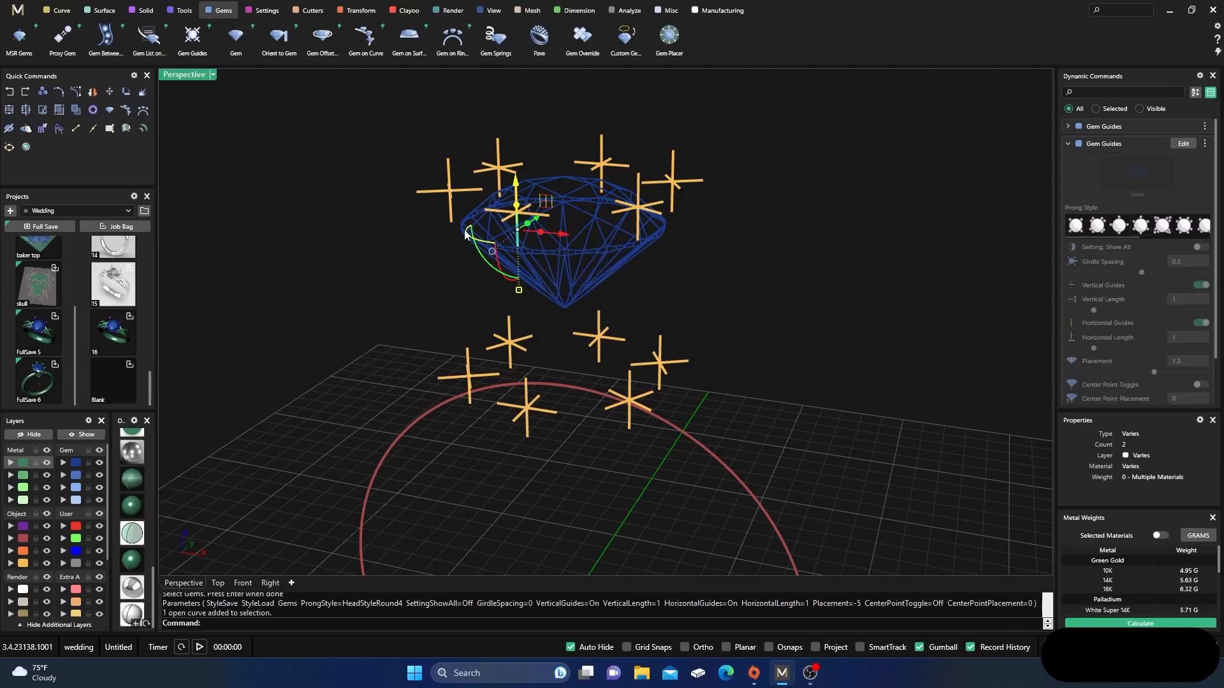
left_click(182, 11)
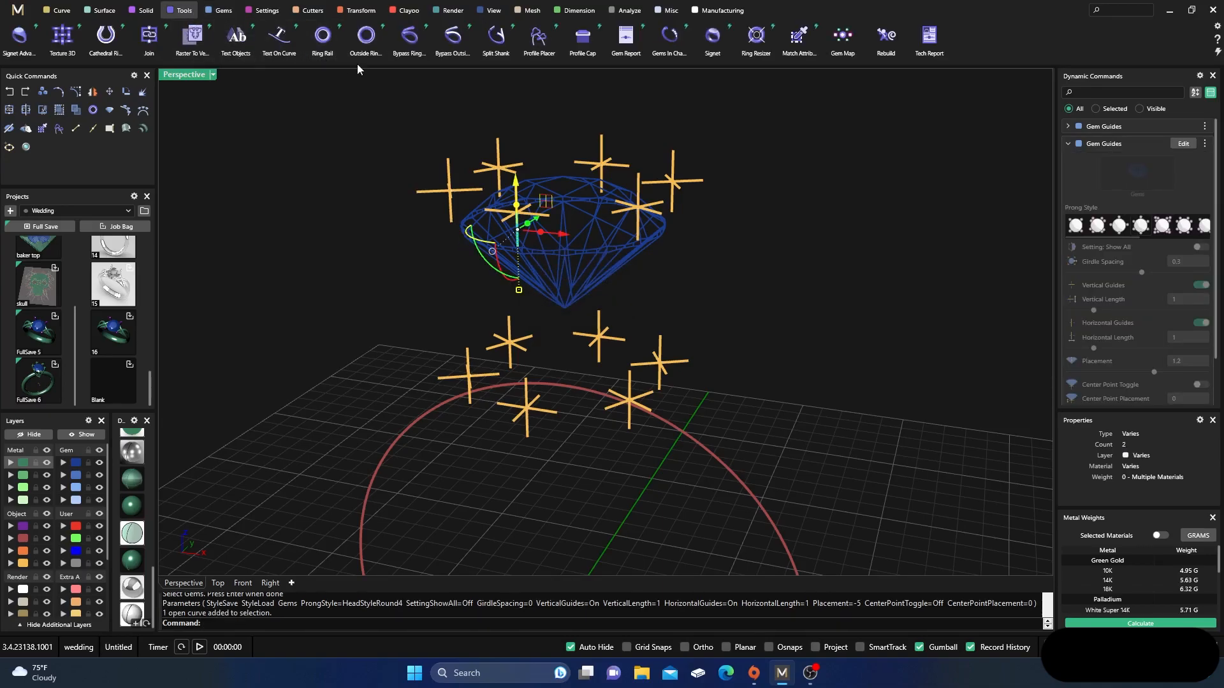
left_click(539, 42)
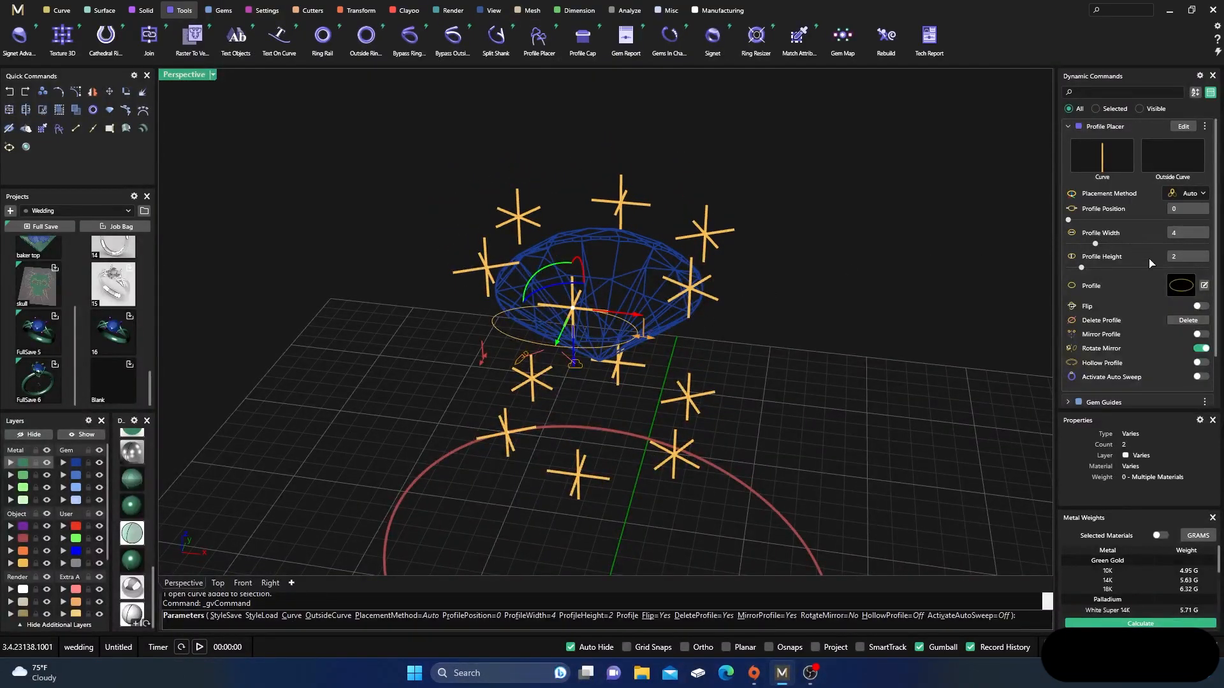
left_click(1204, 287)
left_click_drag(481, 245, 770, 416)
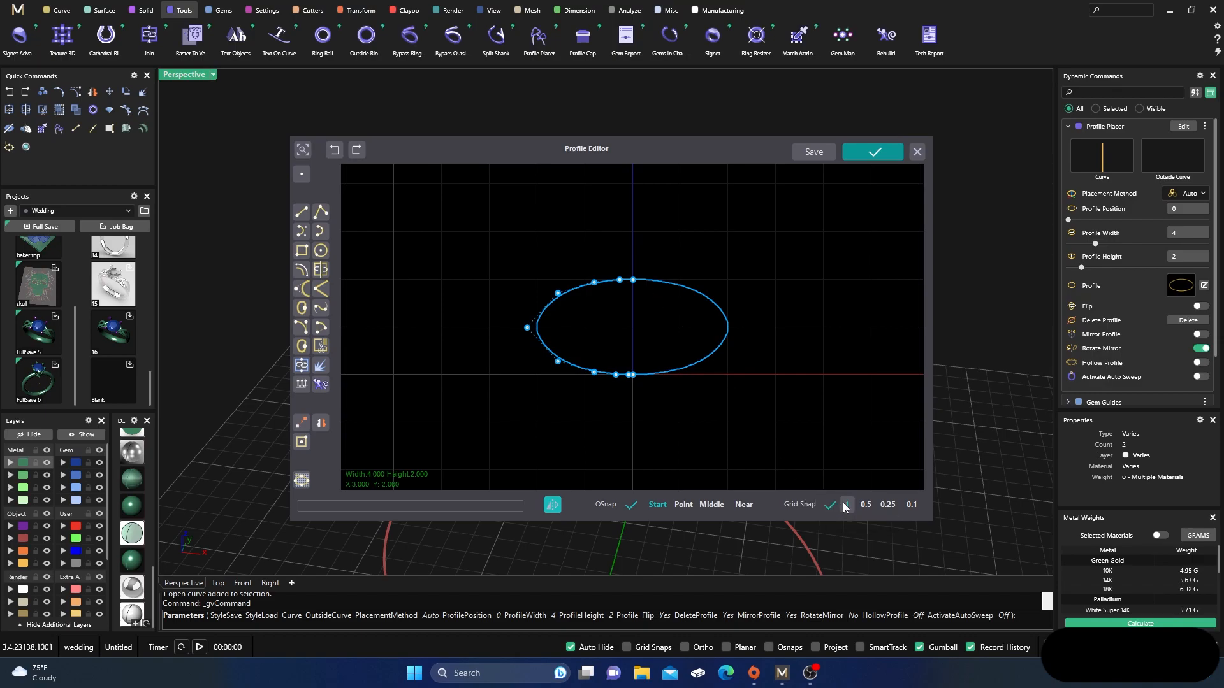
left_click_drag(651, 287, 667, 306)
left_click(866, 160)
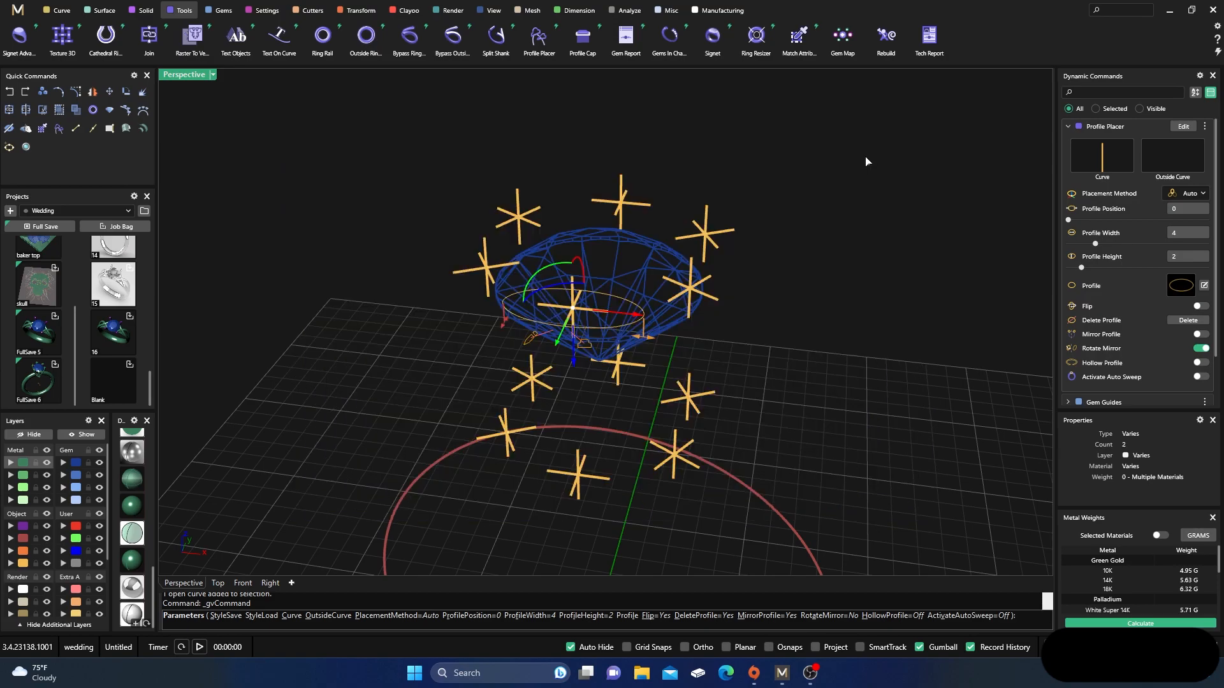
Step: Set the profile's width and height to 1.2 mm and place the resulting circle on the front upper guide
right_click_drag(642, 335, 389, 469)
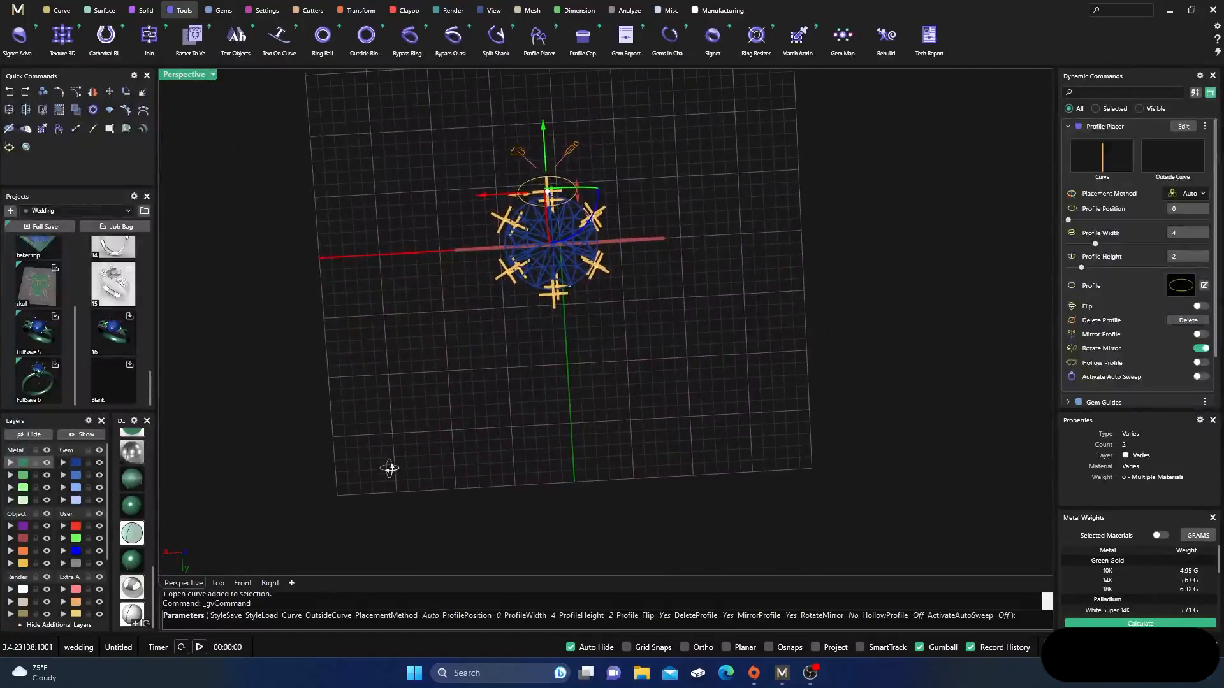
right_click_drag(361, 406, 682, 350)
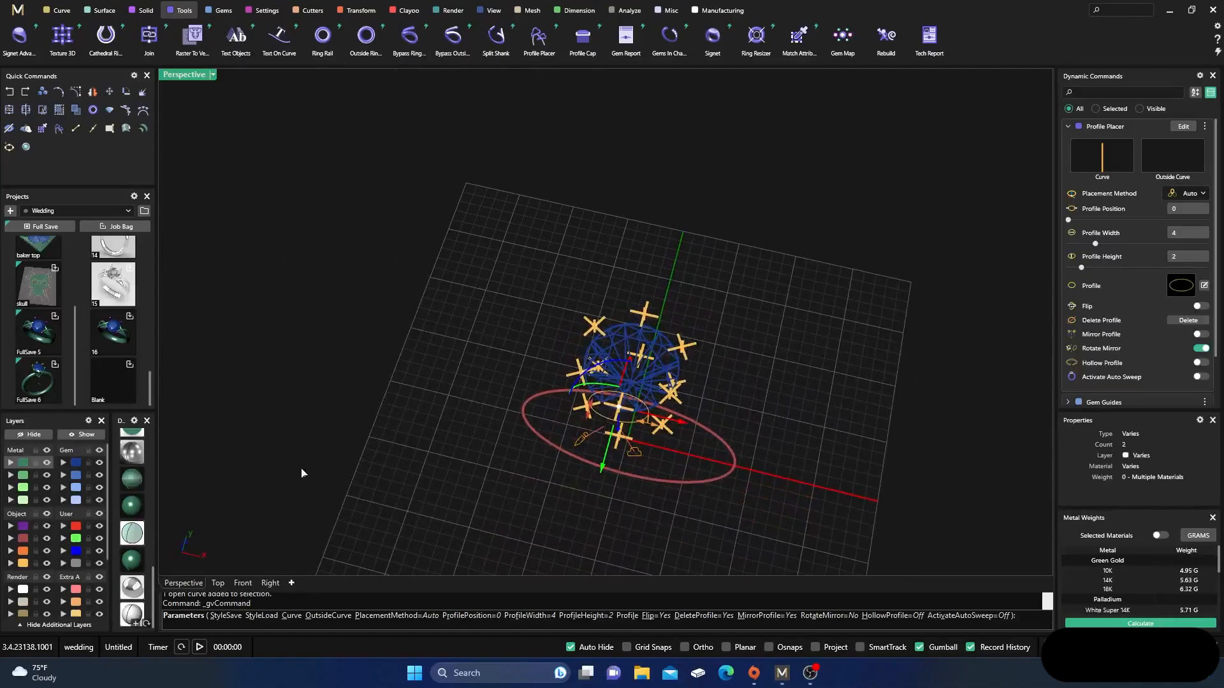
left_click(218, 583)
right_click_drag(402, 379, 363, 344)
scroll(715, 483, "up", 4)
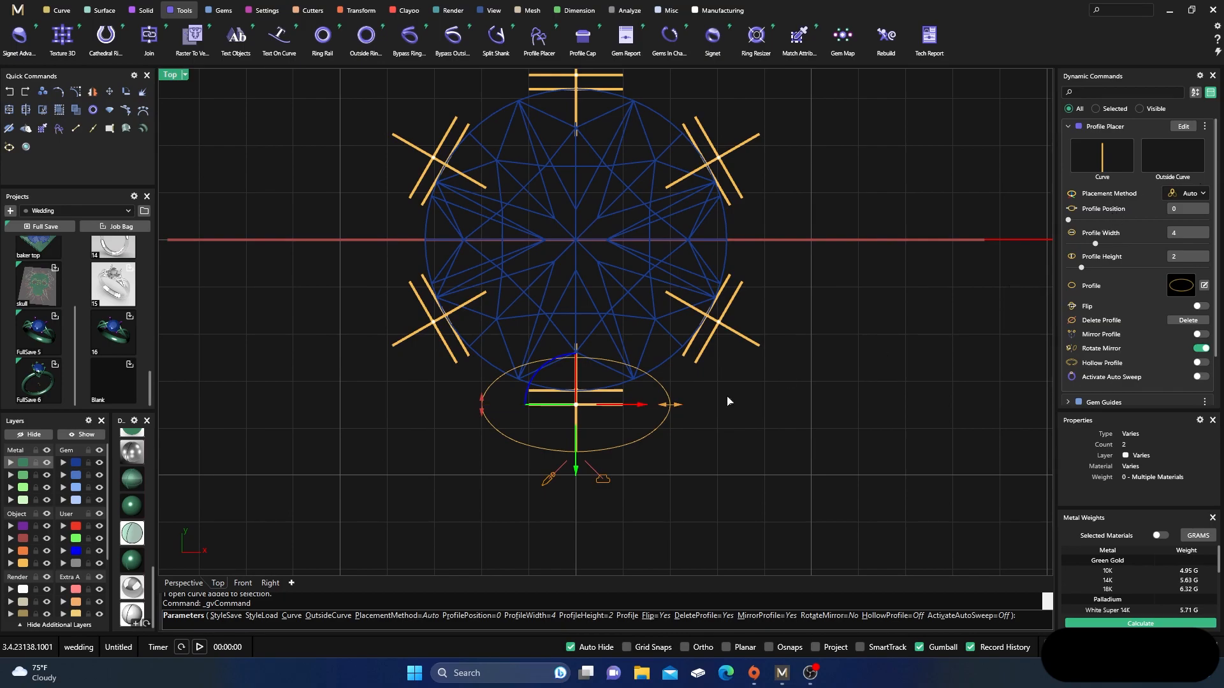
left_click_drag(677, 410, 542, 390)
scroll(561, 385, "up", 3)
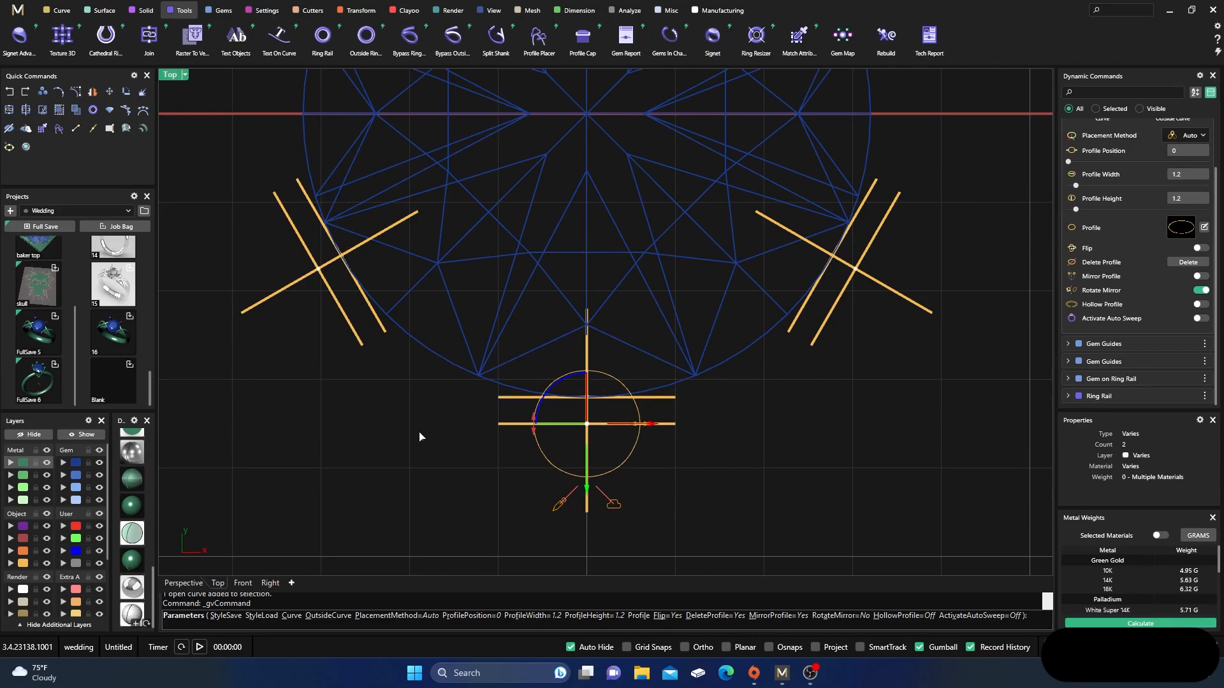
key("Return")
left_click(184, 582)
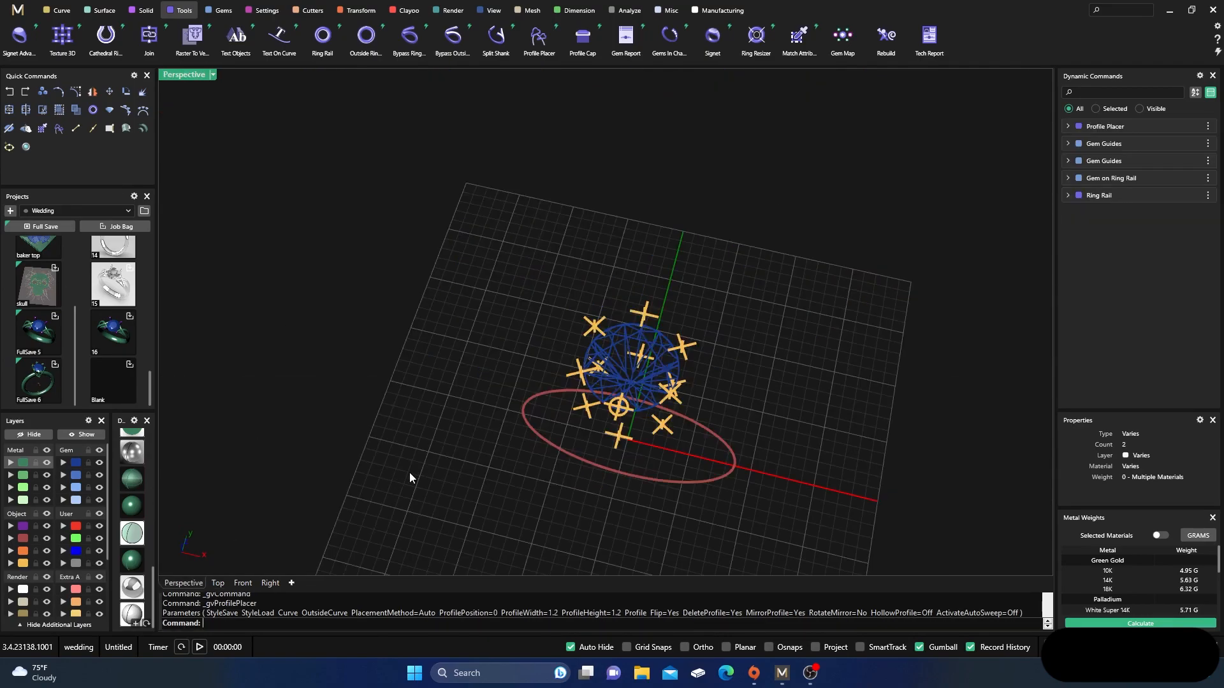
right_click_drag(409, 473, 424, 410)
scroll(595, 383, "up", 3)
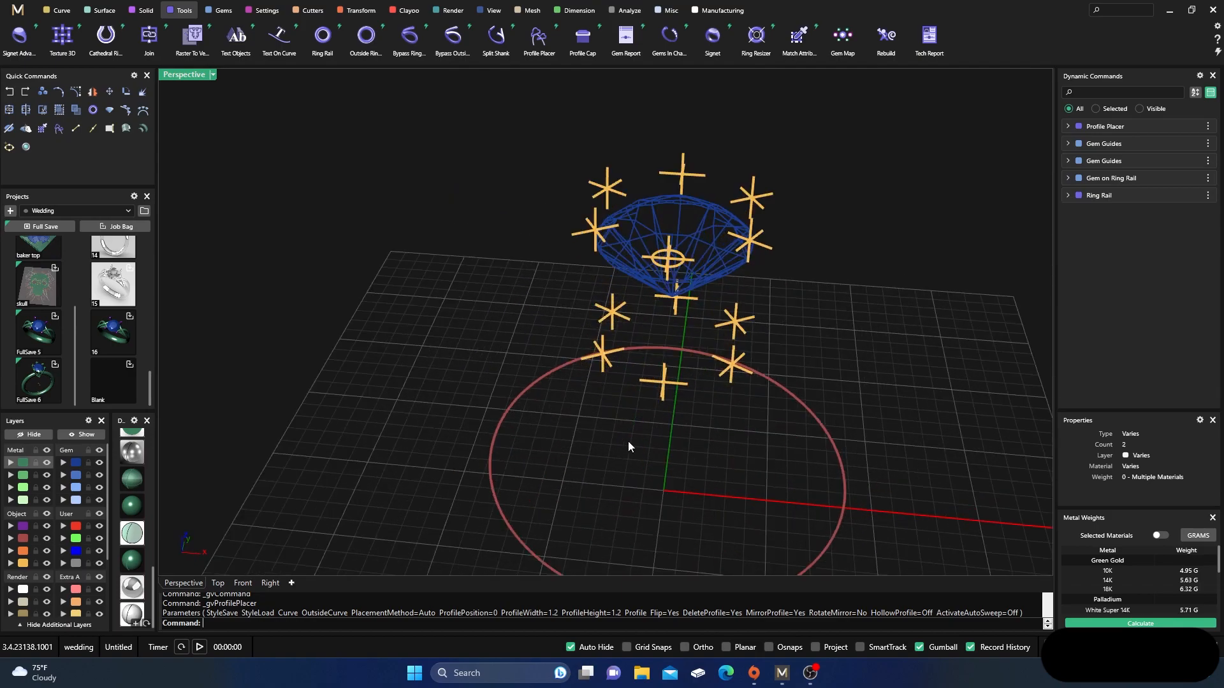
Step: Start Profile Placer on the vertical curve of the front lower prong guide
right_click_drag(602, 458, 622, 381)
scroll(637, 343, "up", 3)
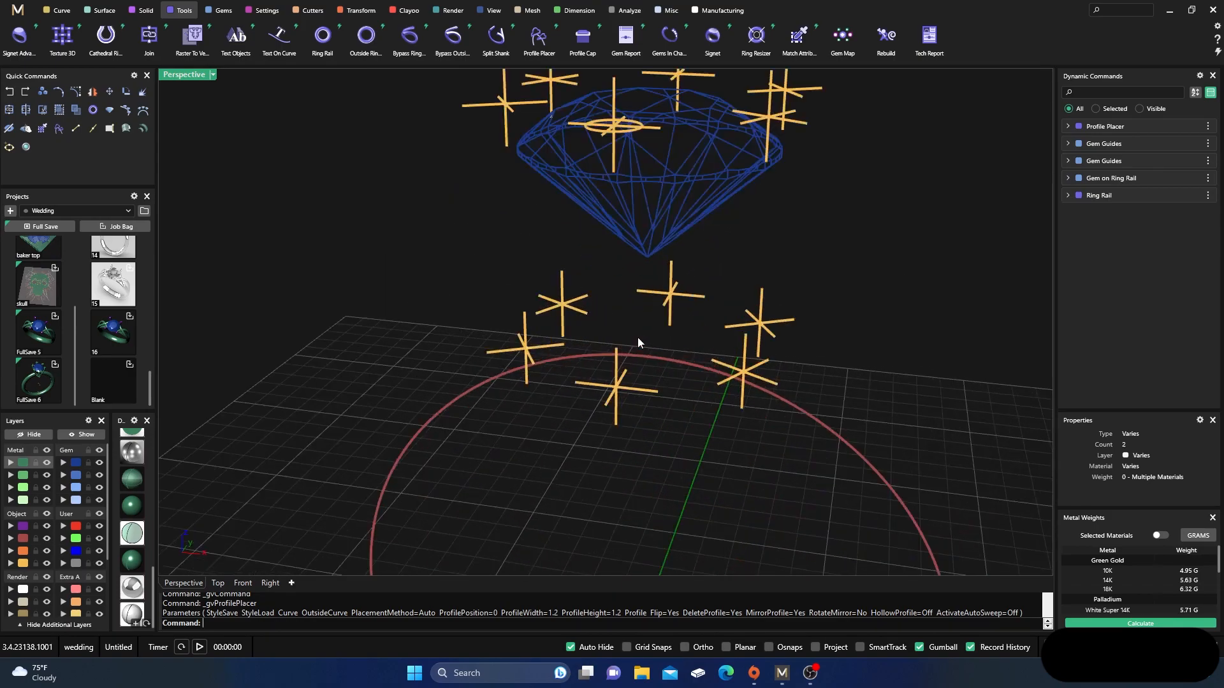
scroll(620, 372, "up", 3)
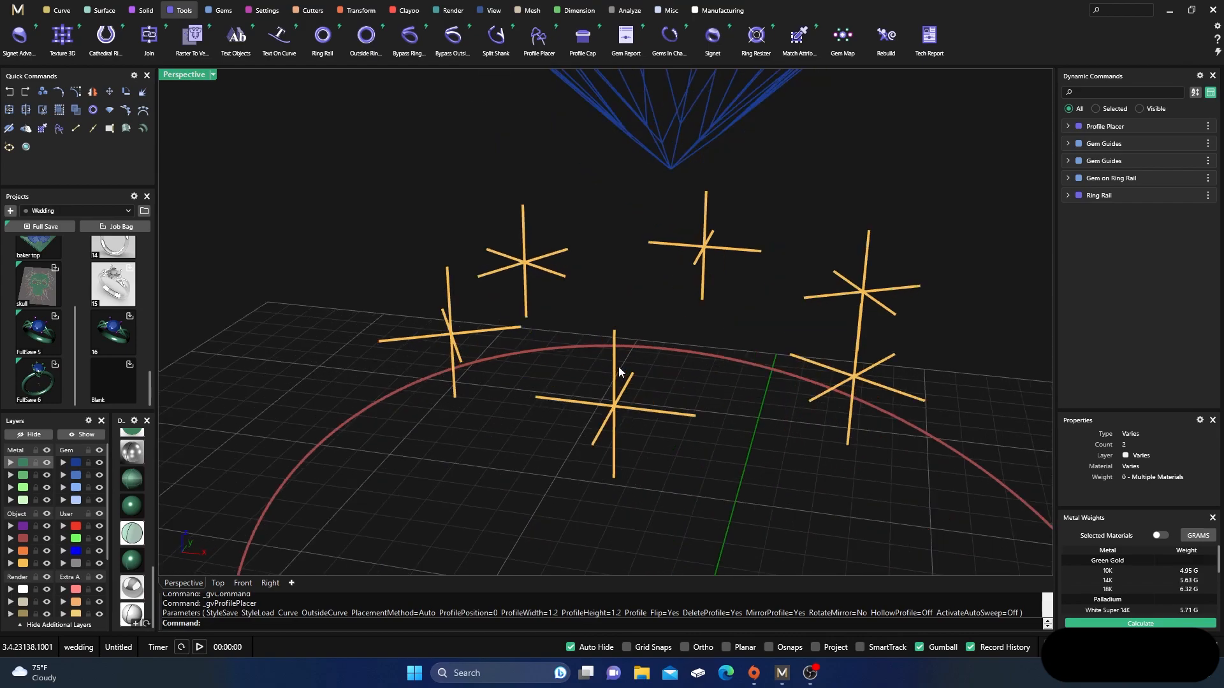
left_click(612, 376)
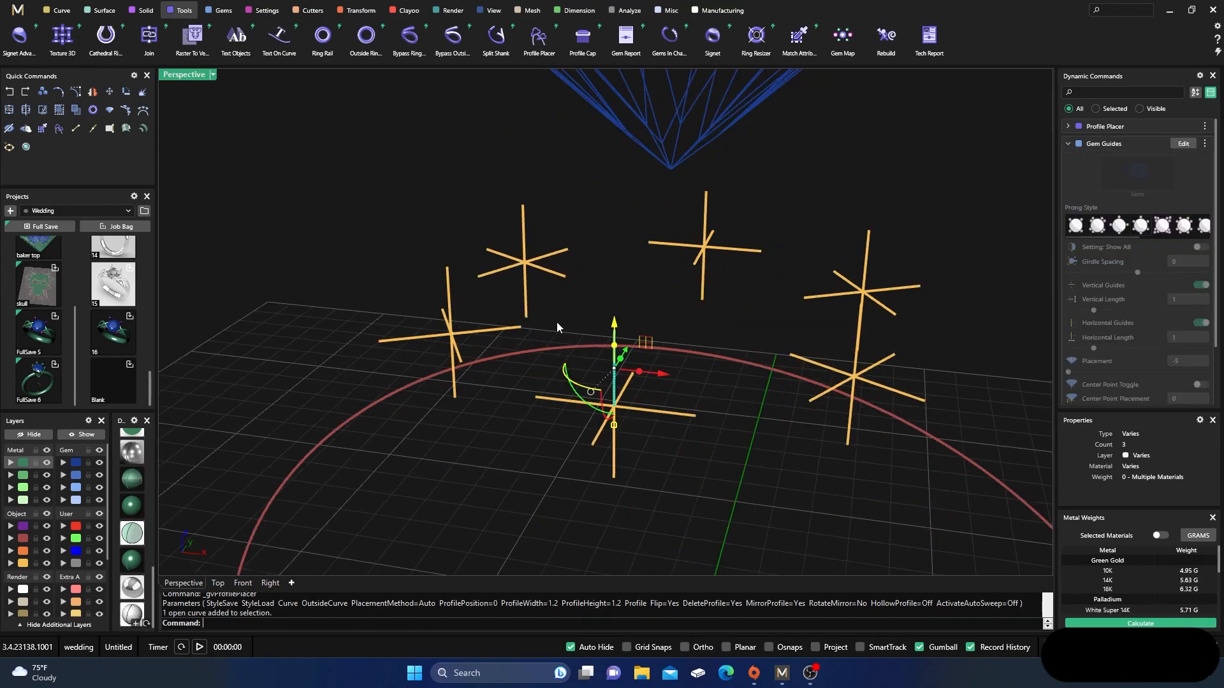
scroll(587, 356, "down", 5)
right_click_drag(581, 380, 564, 437)
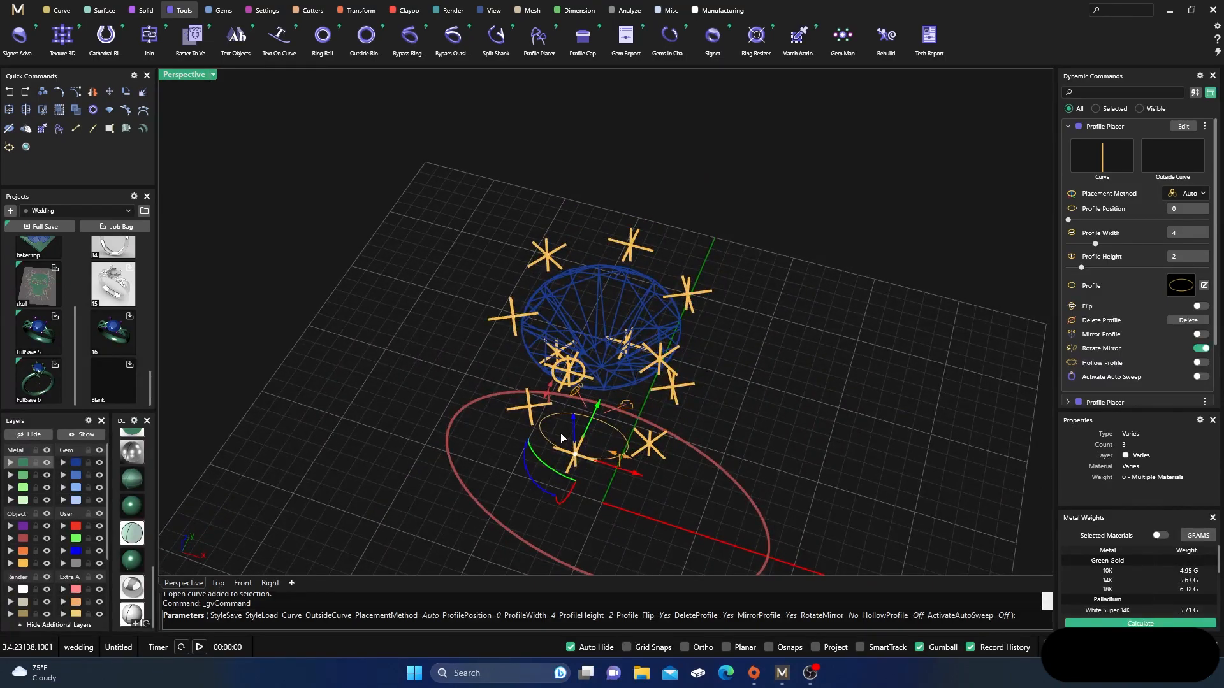
Step: Rotate the front lower guide's profile half a turn in the top view so it faces away from the gem
left_click(217, 583)
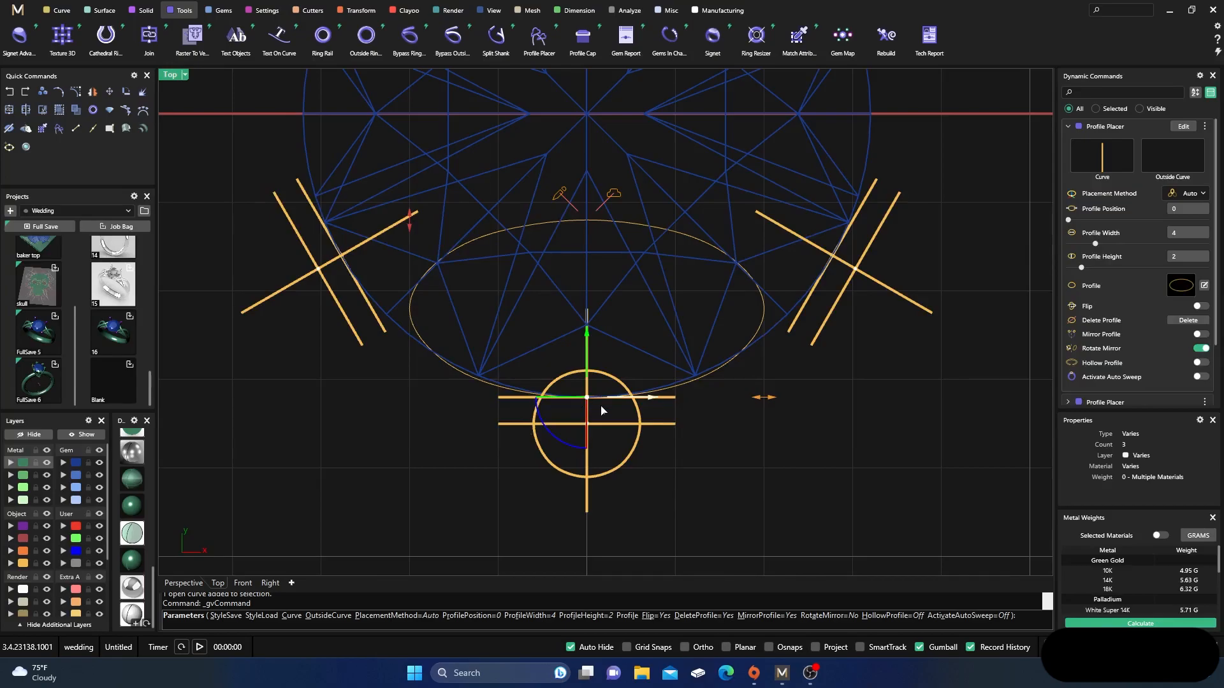
left_click_drag(552, 439, 631, 364)
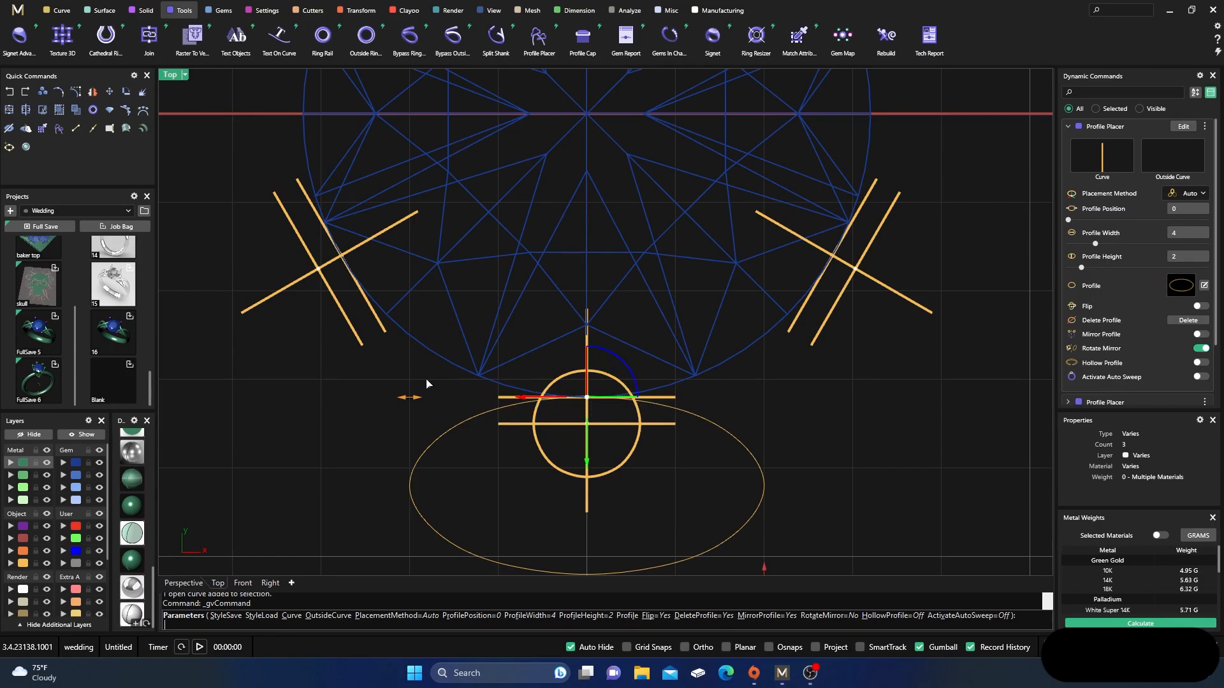
double_click(170, 75)
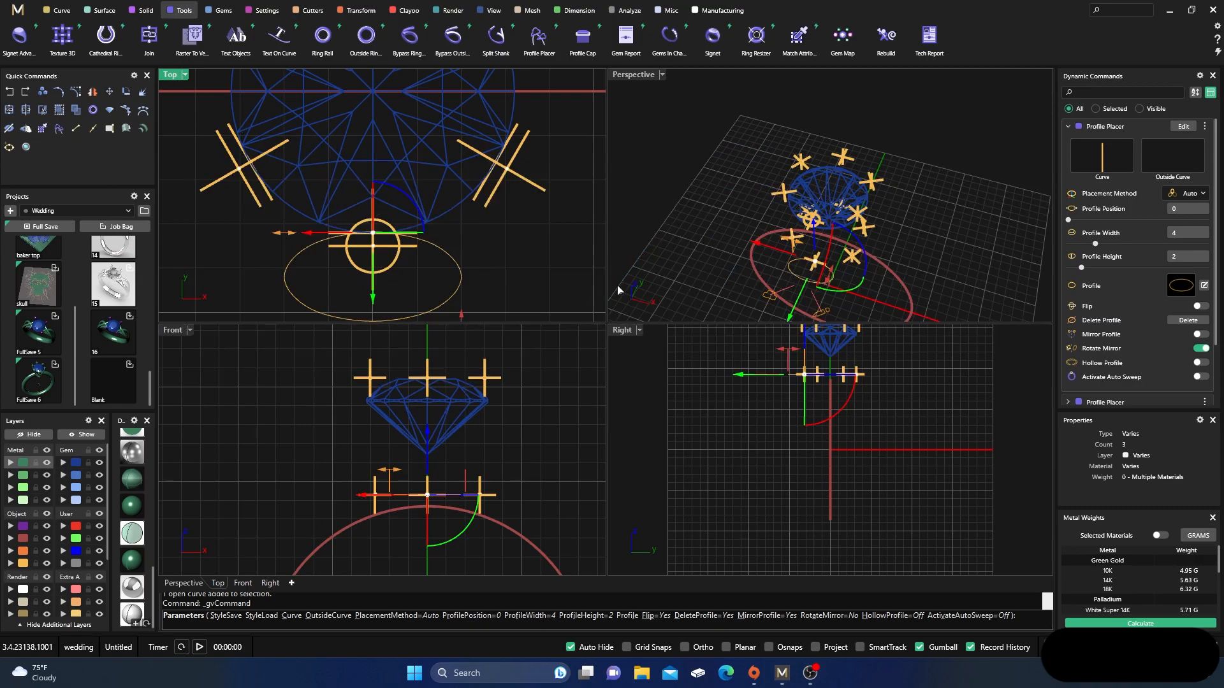
double_click(633, 74)
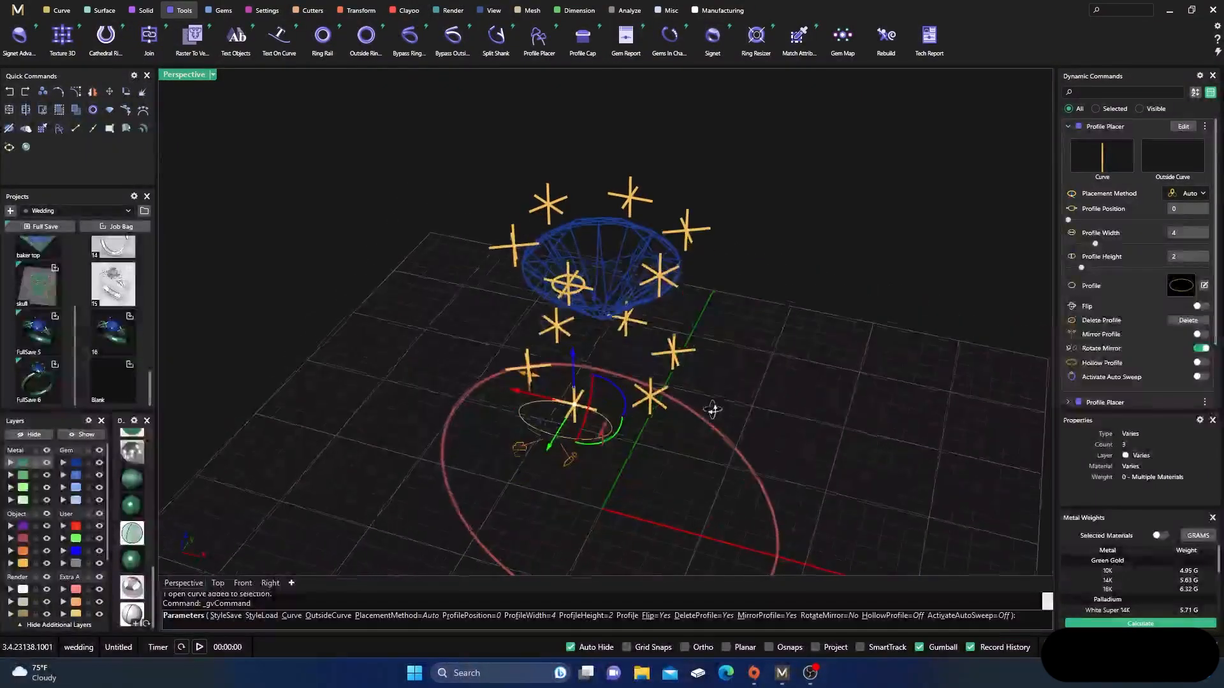
Step: Edit the front lower guide's elliptical profile and move all its points to centre it on the origin
left_click(1203, 286)
scroll(661, 297, "down", 3)
left_click_drag(453, 233, 811, 433)
left_click_drag(646, 269, 654, 310)
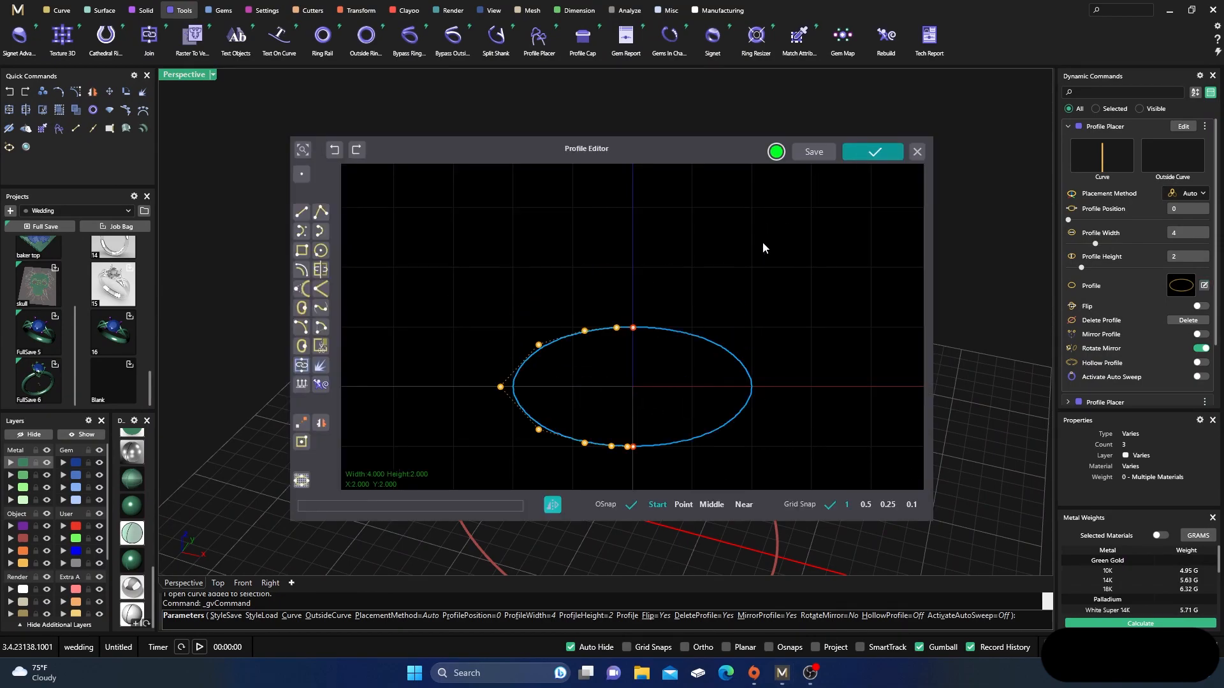
left_click(865, 158)
Step: Set the profile's width and height to 1.2 mm and place the circle on the front lower guide
right_click_drag(600, 454, 603, 473)
scroll(586, 418, "up", 5)
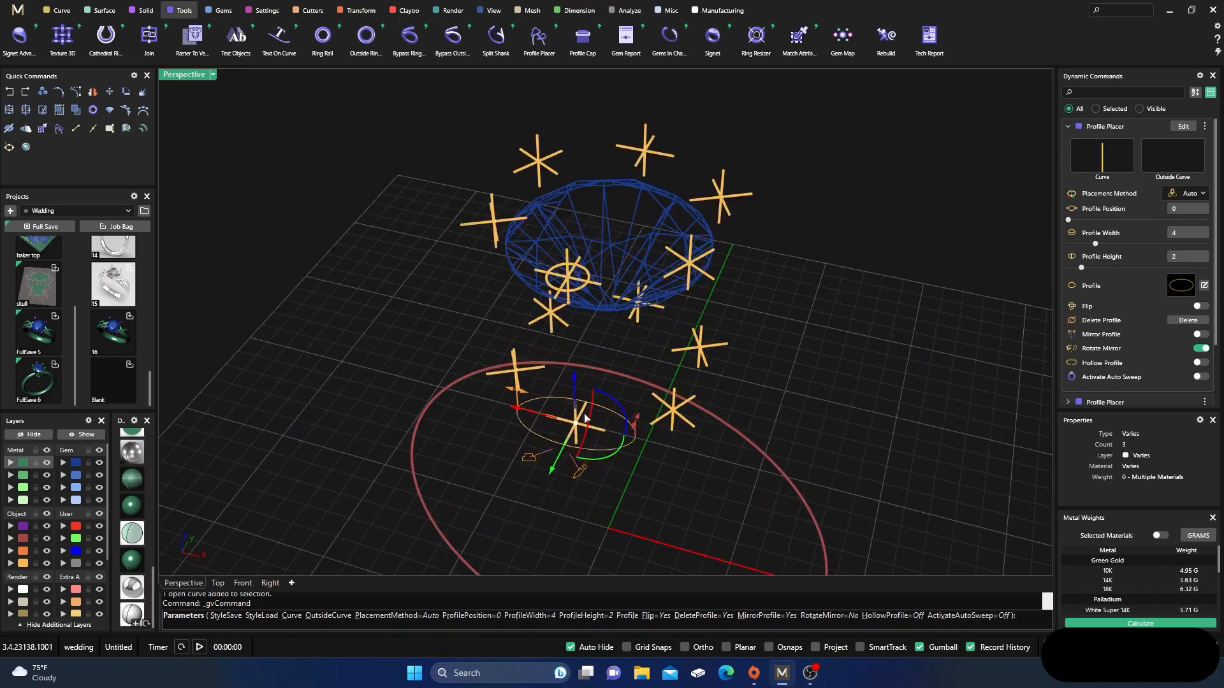
left_click_drag(529, 409, 615, 417)
scroll(605, 437, "up", 2)
scroll(501, 395, "down", 3)
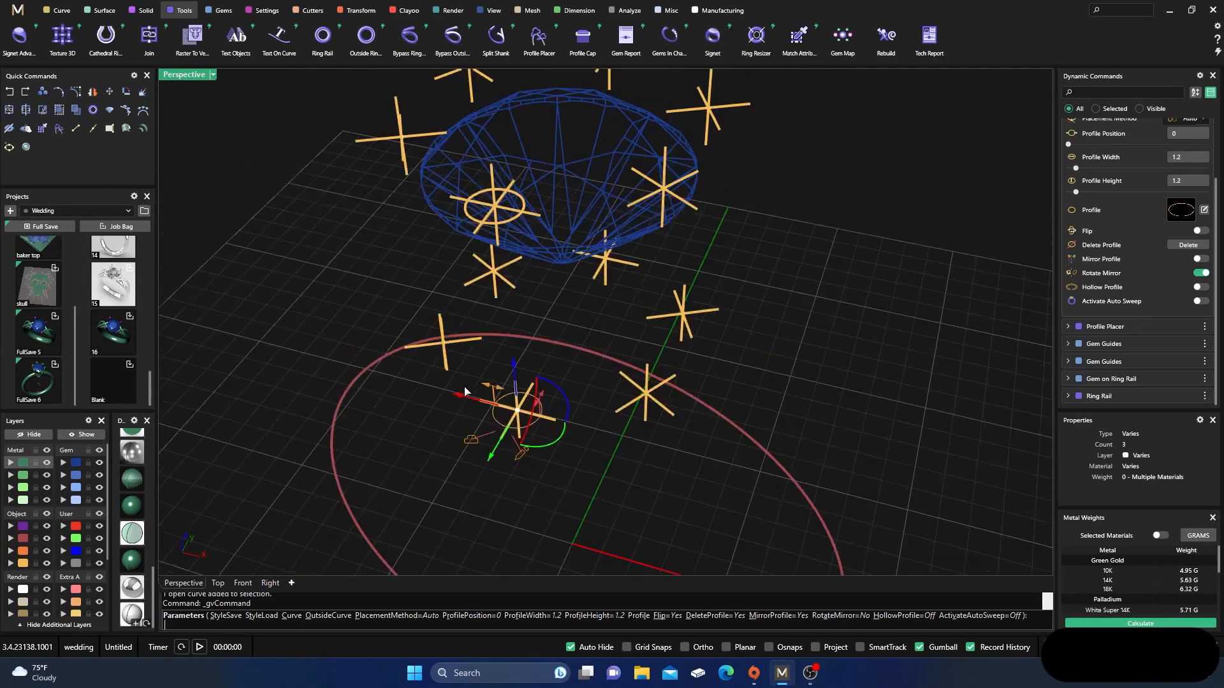
mouse_move(492, 465)
right_mouse_down()
mouse_move(462, 426)
mouse_move(513, 462)
right_mouse_up()
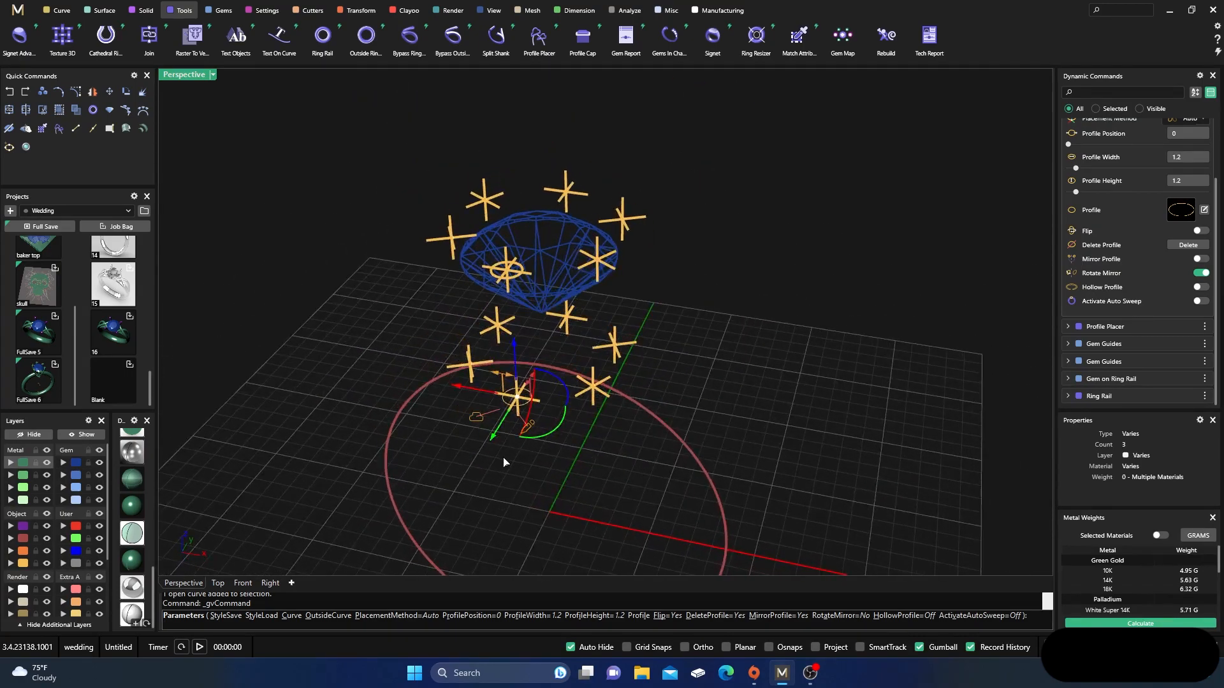
right_click(553, 475)
Step: Start Profile Placer on the vertical curve of the upper guide just right of the front one
right_click_drag(569, 464, 555, 473)
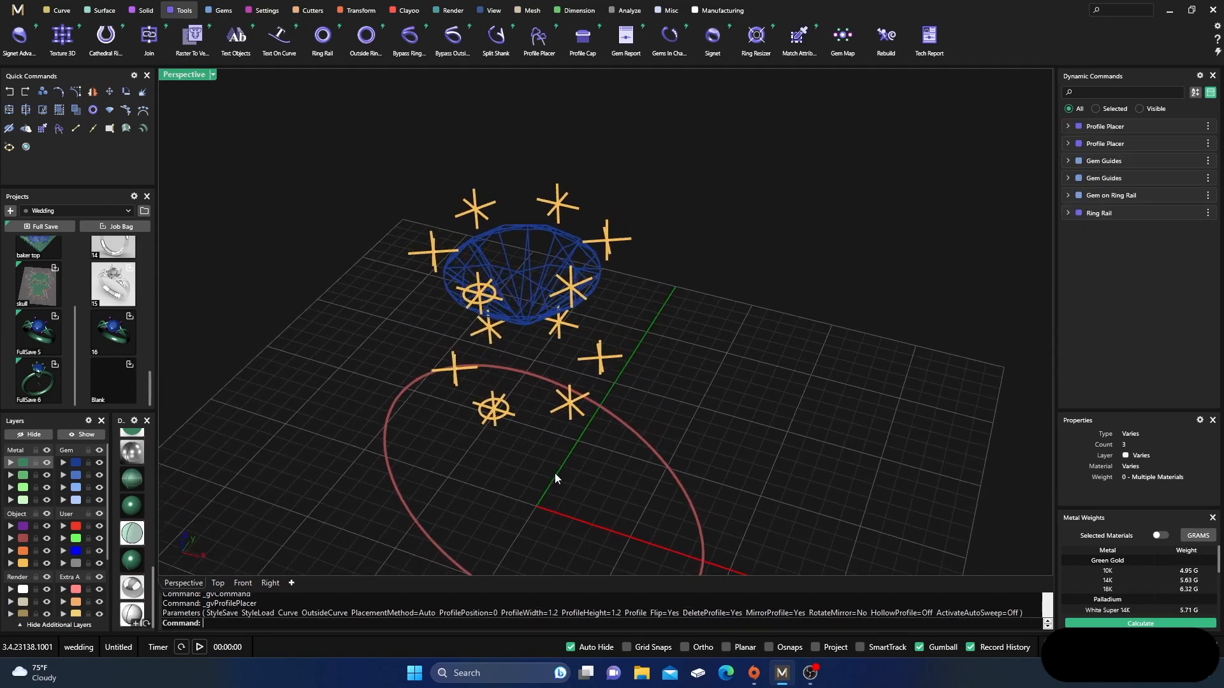
scroll(581, 291, "up", 2)
scroll(675, 419, "down", 2)
right_click_drag(675, 419, 656, 404)
scroll(582, 323, "up", 2)
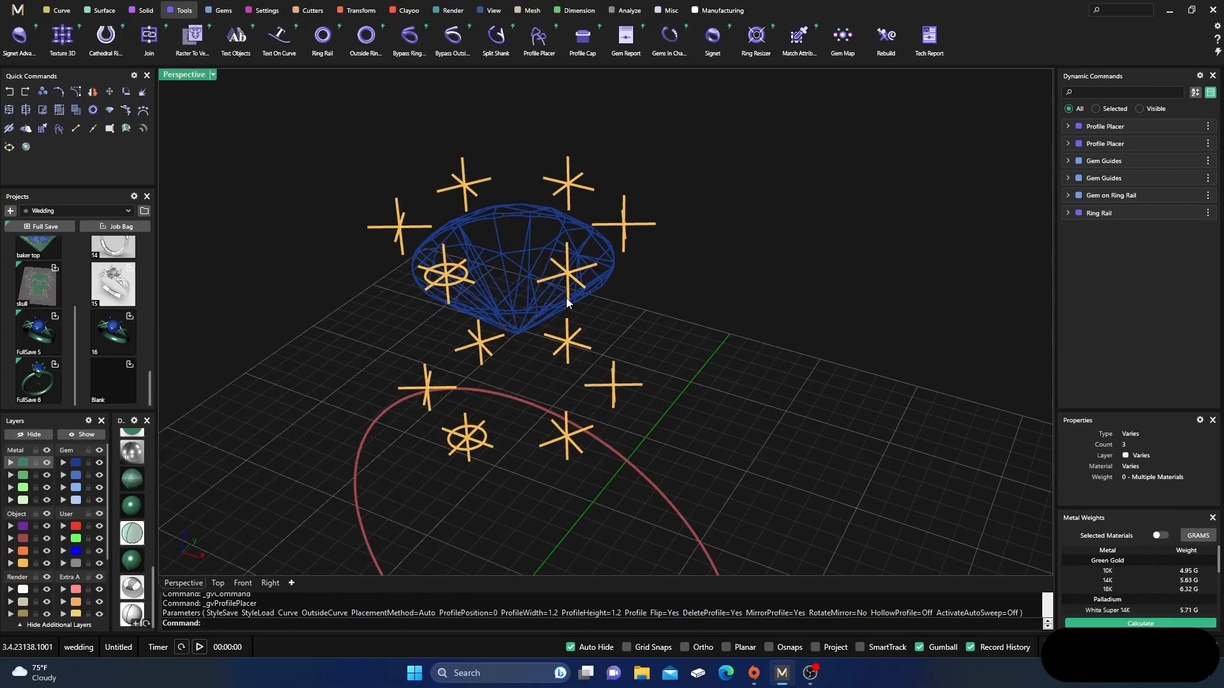
left_click(569, 302)
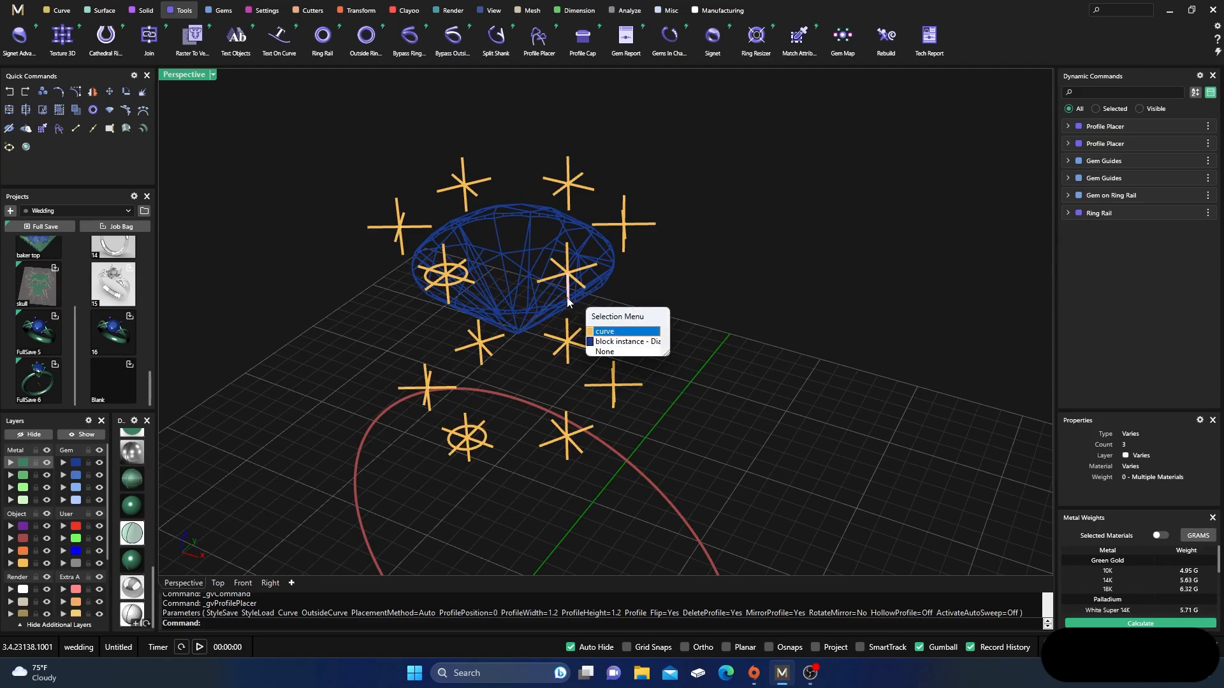
left_click(583, 320)
right_click(669, 346)
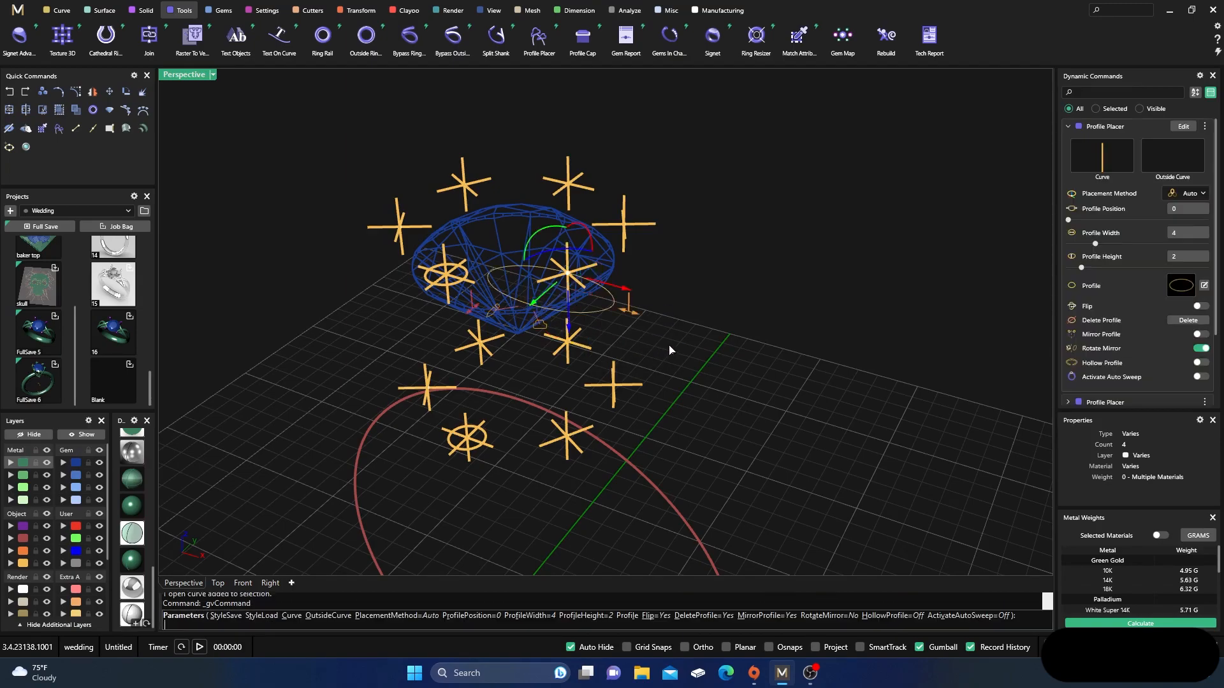
Step: Centre the front-right upper guide's elliptical profile on the origin by shifting all its points in the Profile Editor
left_click(1204, 286)
left_click_drag(480, 241, 780, 437)
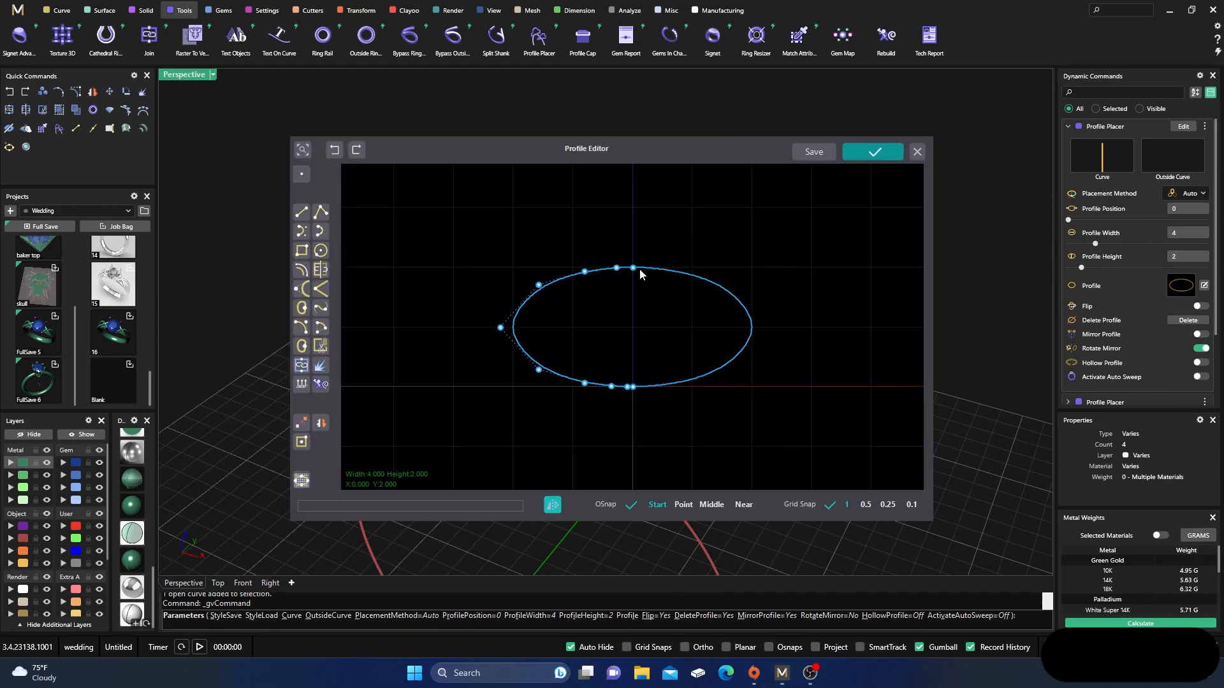
left_click_drag(641, 281, 641, 340)
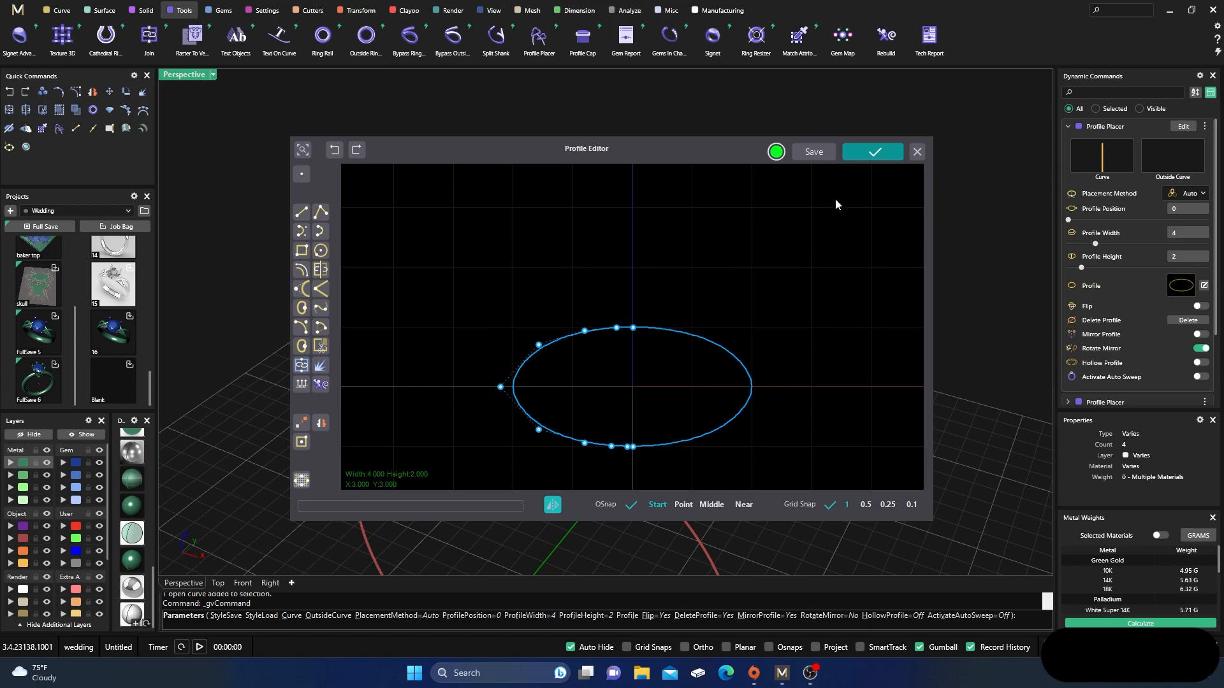
left_click(870, 152)
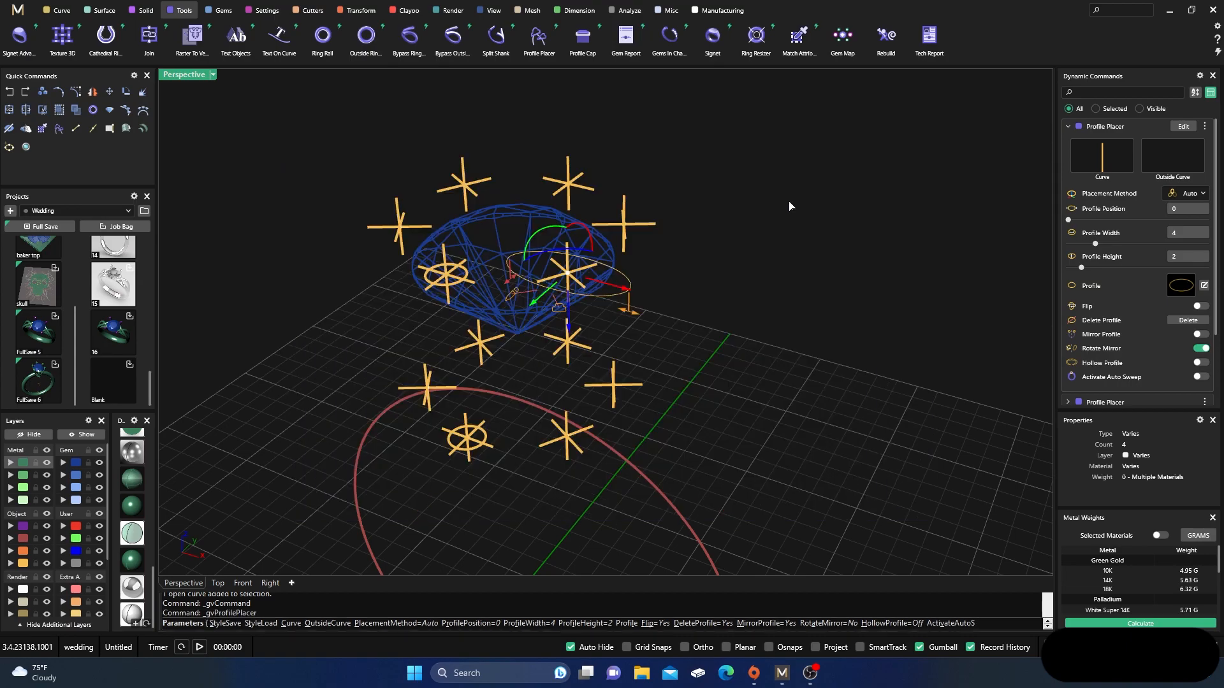
Step: Rotate the upper profile in the top view to align its axes with the front-right guide's crossing lines
left_click(218, 583)
scroll(401, 411, "down", 2)
right_click_drag(689, 450, 582, 467)
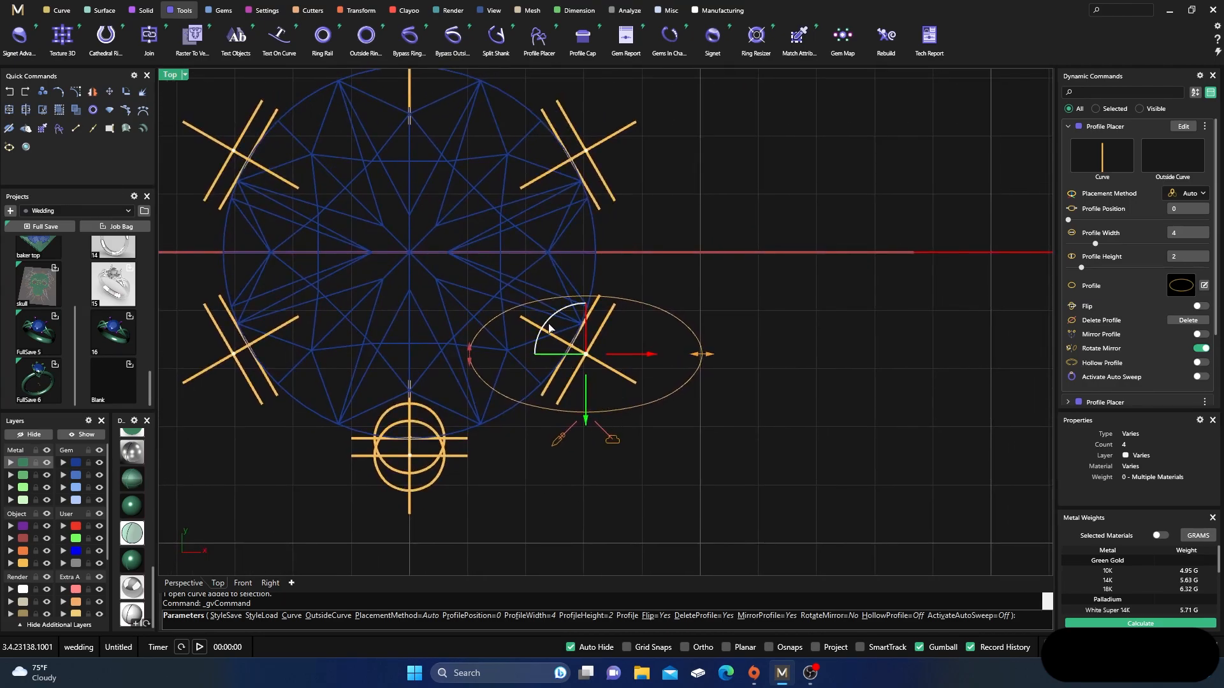
left_click_drag(548, 327, 543, 377)
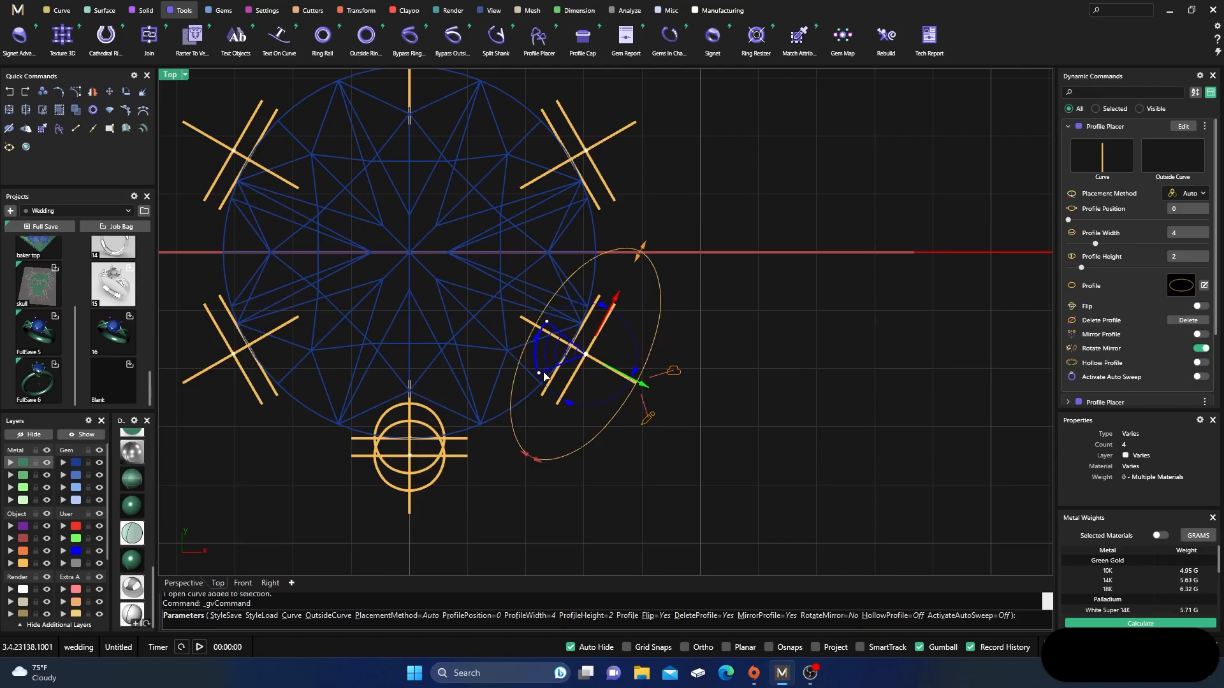
left_click_drag(544, 376, 543, 374)
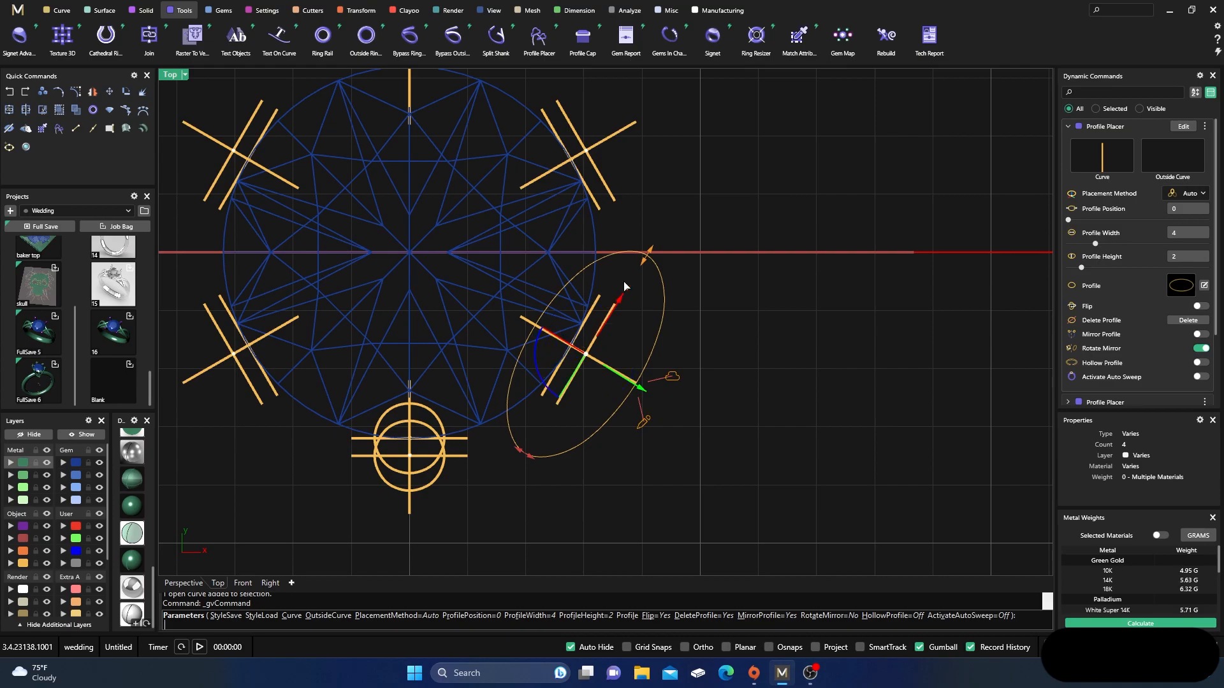
Step: Set the profile's width and height to 1.2 mm and place the circle on the front-right upper guide
left_click_drag(648, 252, 550, 370)
scroll(549, 370, "up", 4)
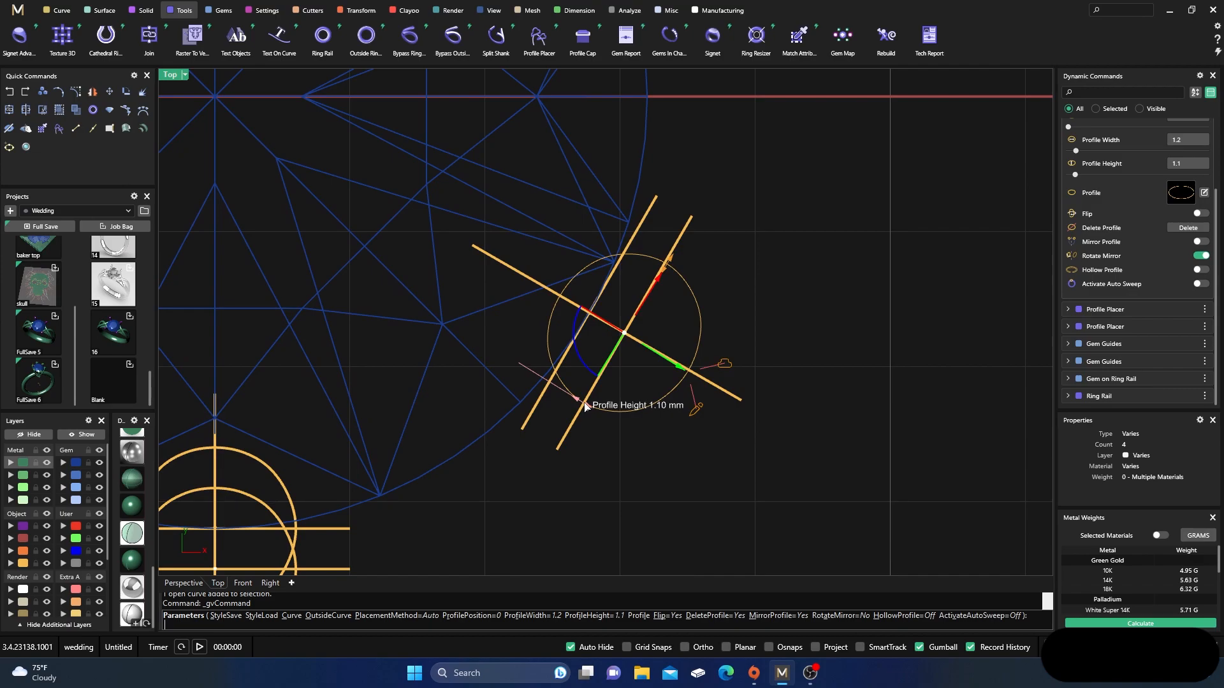
left_click_drag(585, 407, 587, 408)
scroll(572, 382, "down", 4)
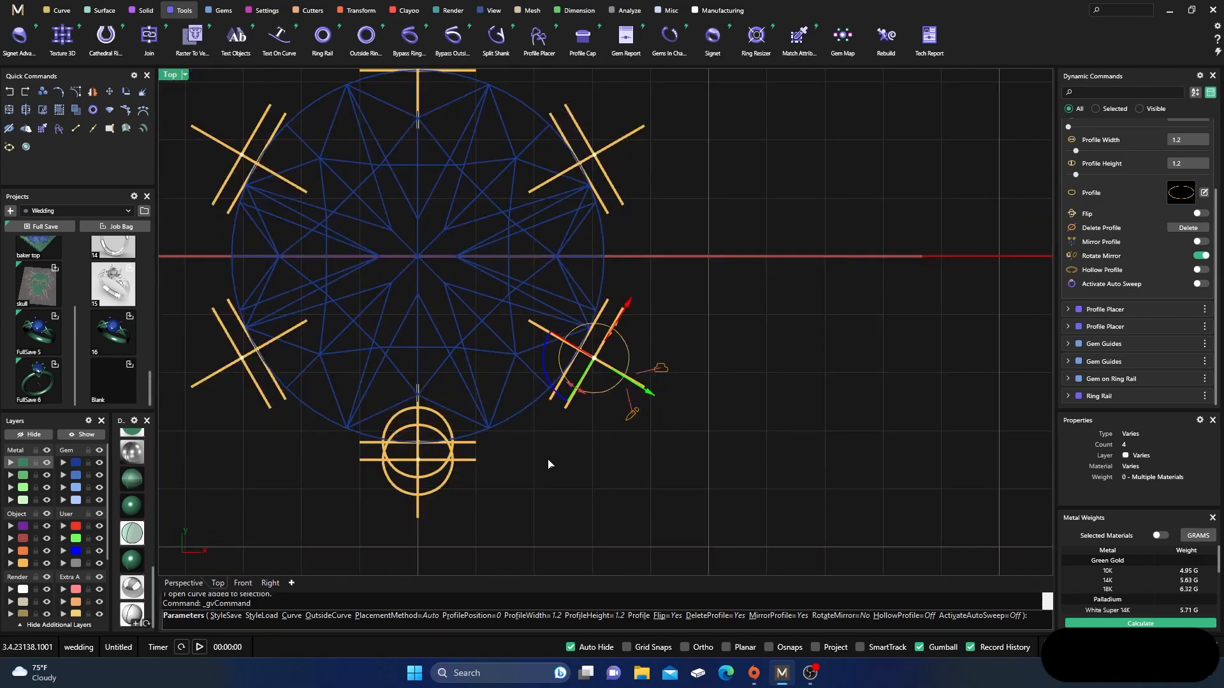
left_click(182, 584)
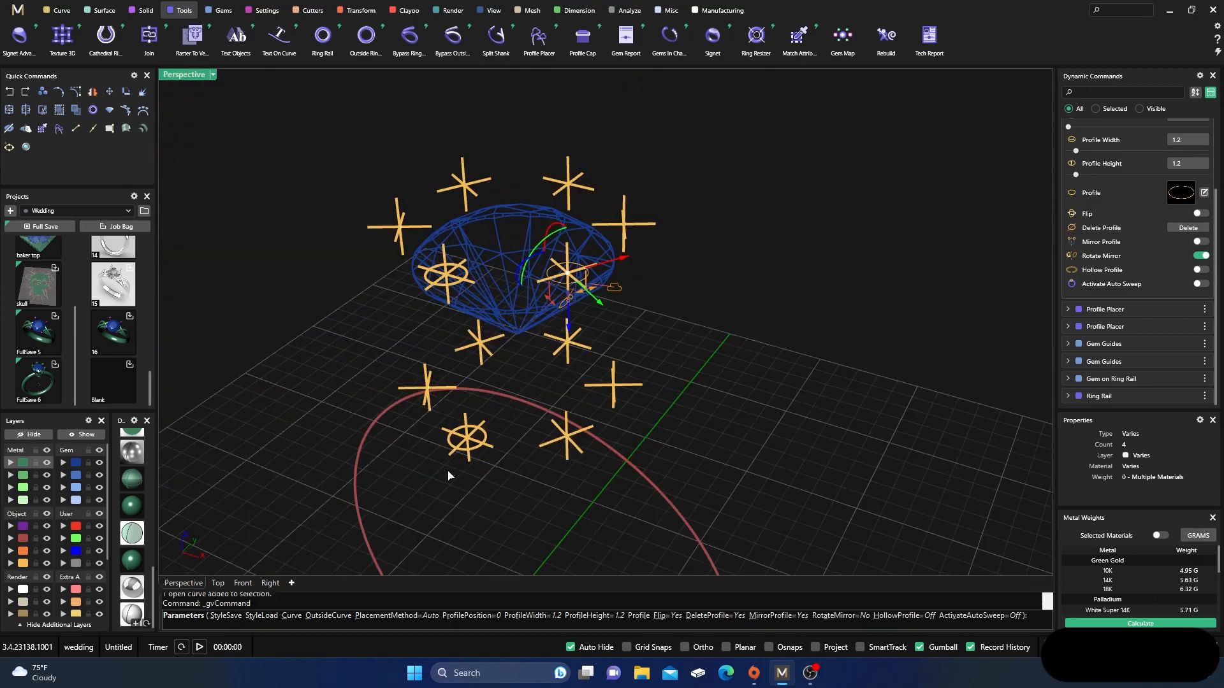
right_click_drag(449, 473, 440, 453)
key("Return")
Step: Start Profile Placer on the vertical curve of the front-right lower guide
scroll(553, 388, "up", 2)
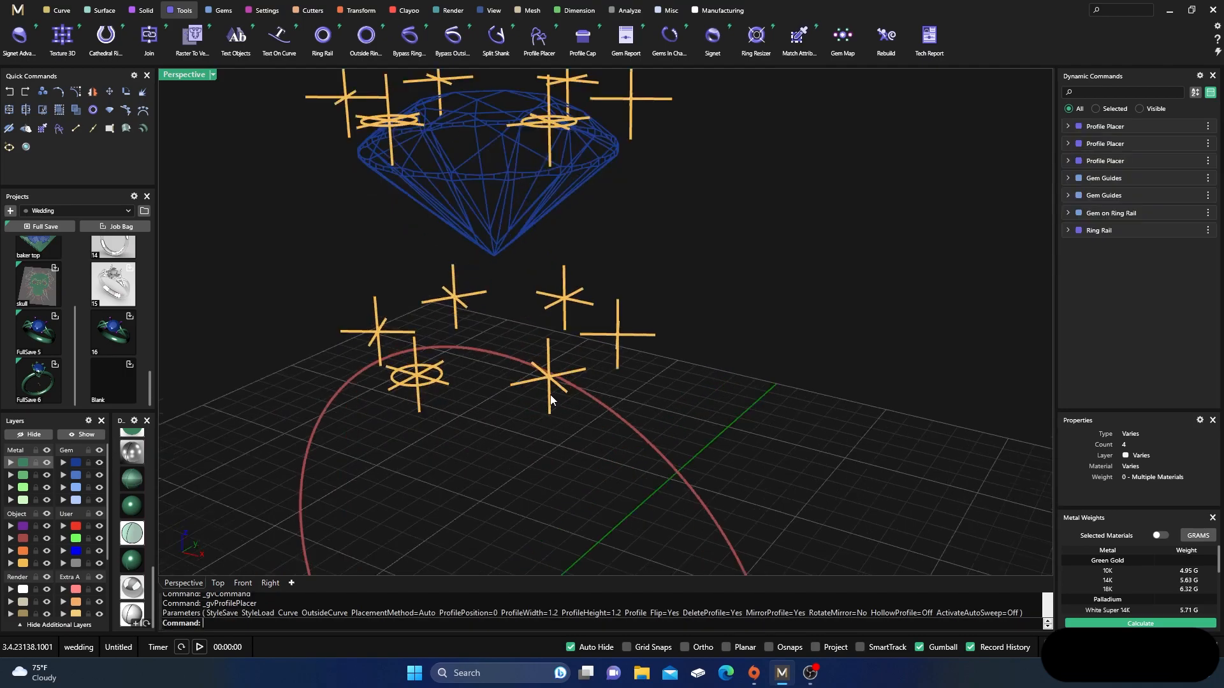
scroll(551, 396, "up", 2)
left_click(548, 329)
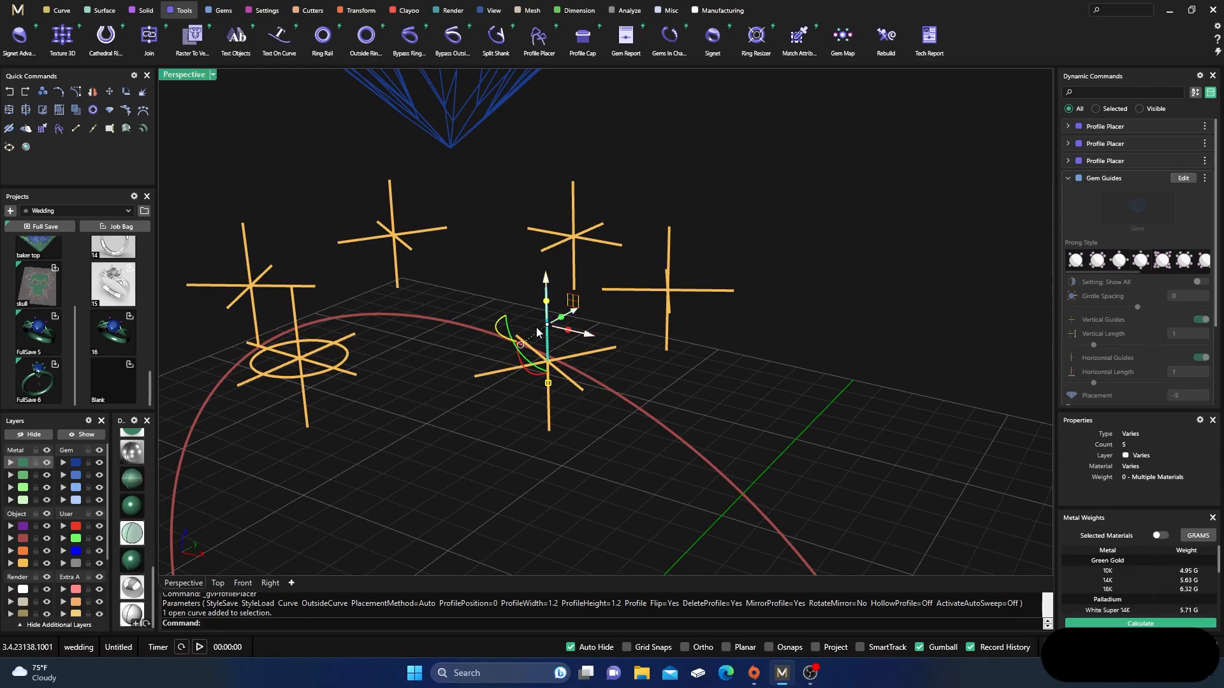
right_click(533, 199)
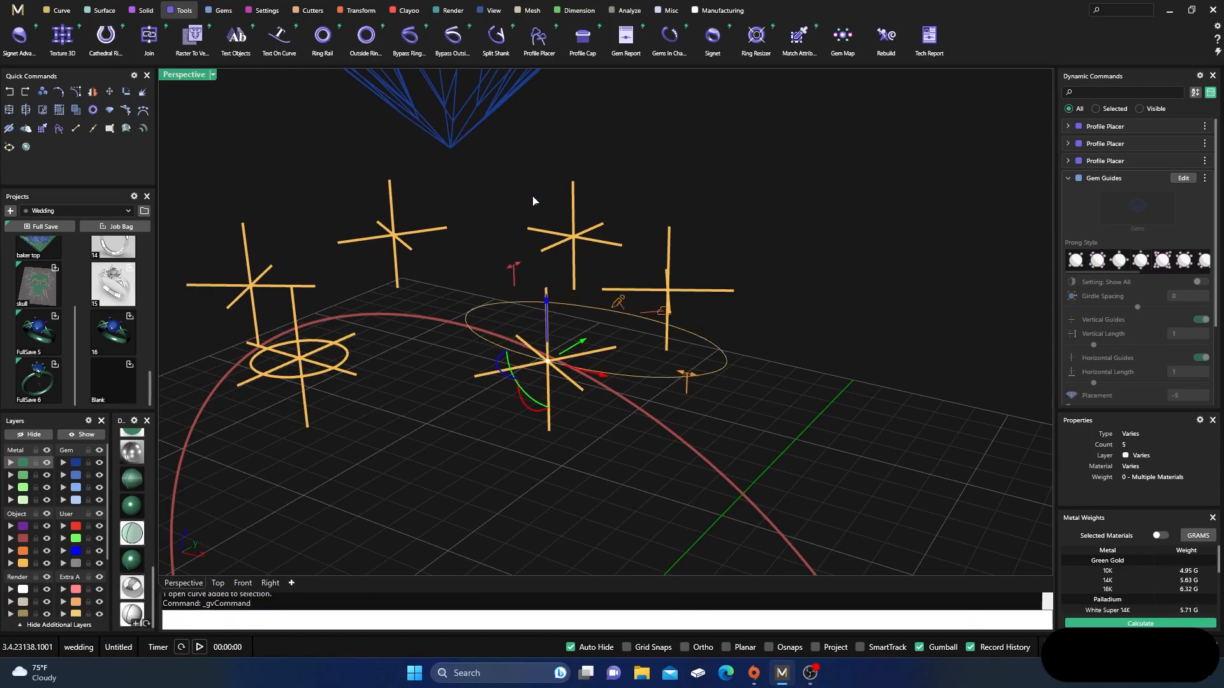
Step: Rotate the lower profile in the top view so it points outward, aligned with the front-right guide
scroll(613, 332, "down", 6)
right_click_drag(619, 363, 615, 452)
scroll(617, 453, "up", 2)
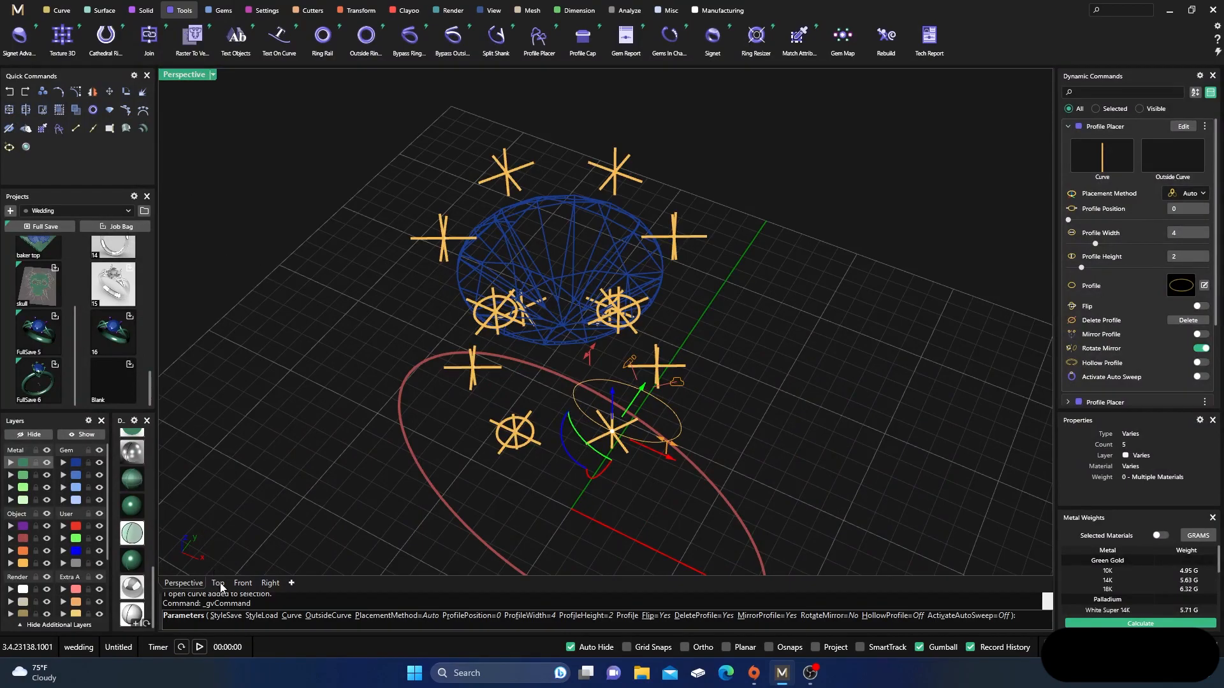
double_click(194, 77)
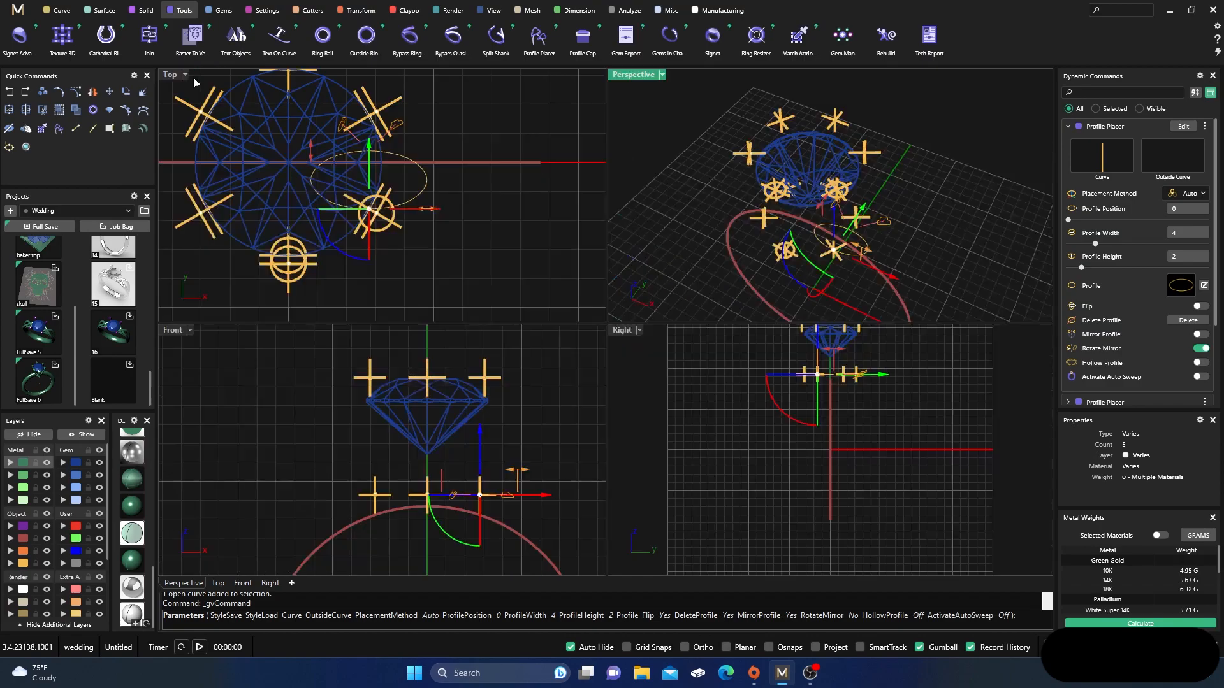
scroll(344, 199, "up", 3)
left_click_drag(363, 254, 371, 144)
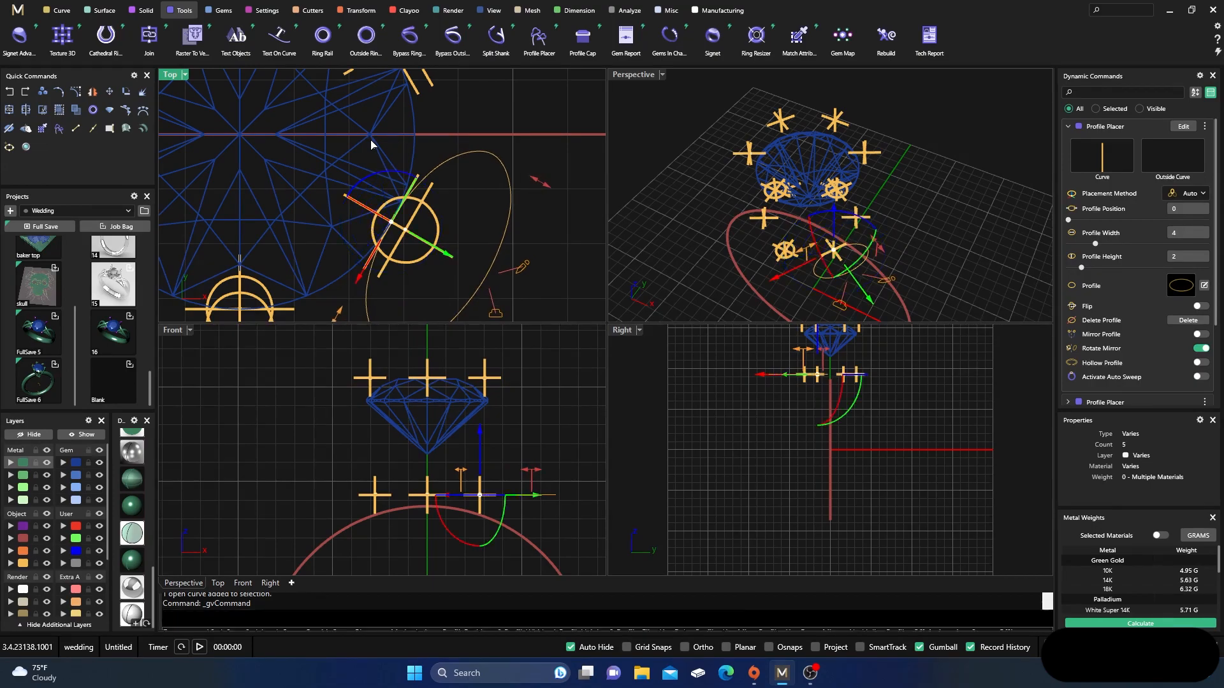
Step: Set the profile's width and height to 1.2 mm, place it on the front-right lower guide and return to a maximized perspective view
scroll(513, 167, "down", 2)
left_click_drag(369, 292, 441, 185)
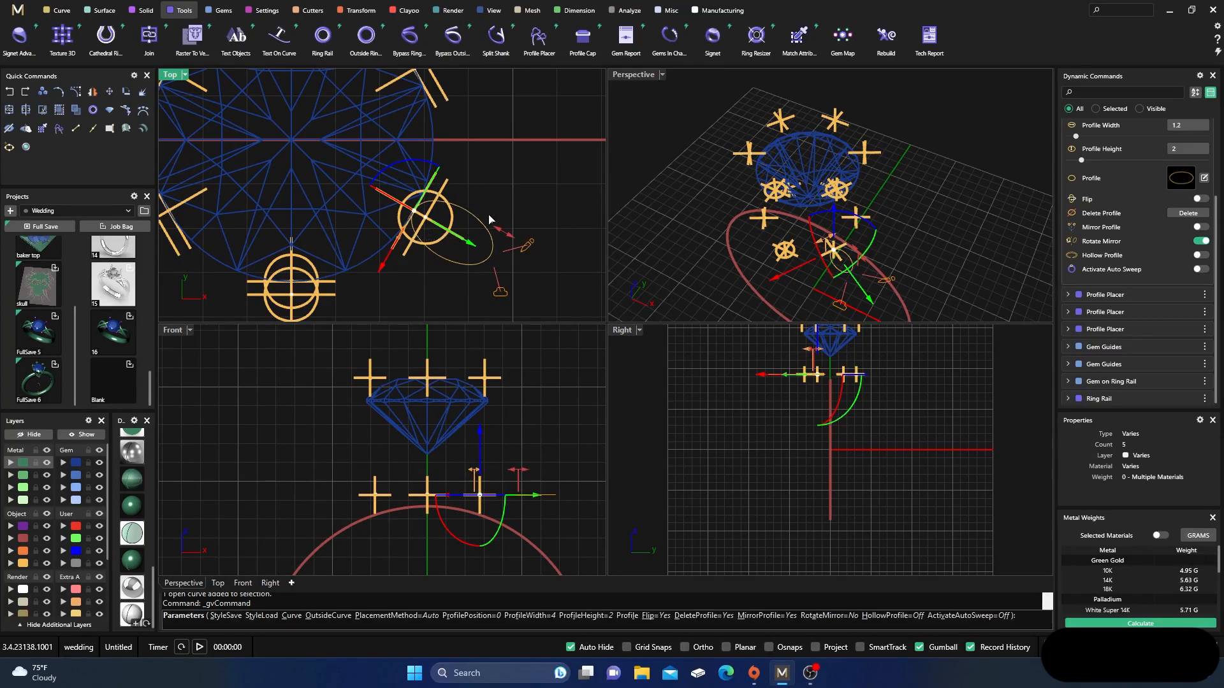
left_click_drag(501, 234, 474, 214)
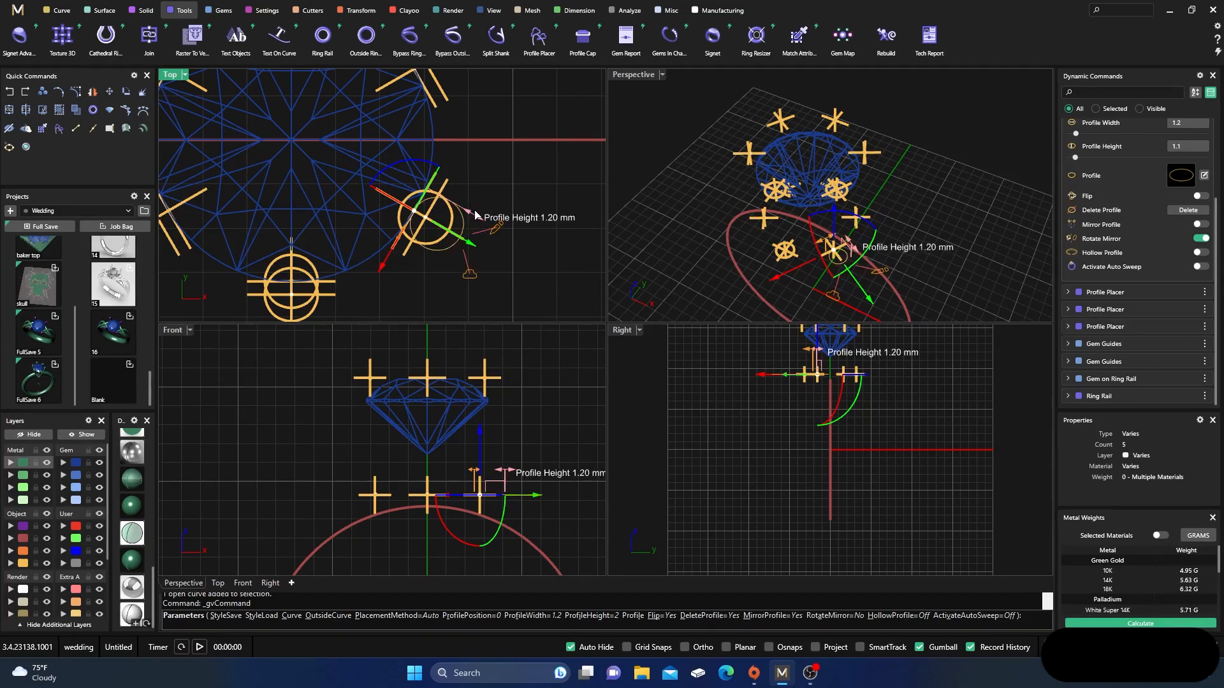
key("Return")
double_click(655, 79)
right_click_drag(681, 335, 721, 426)
scroll(722, 426, "down", 2)
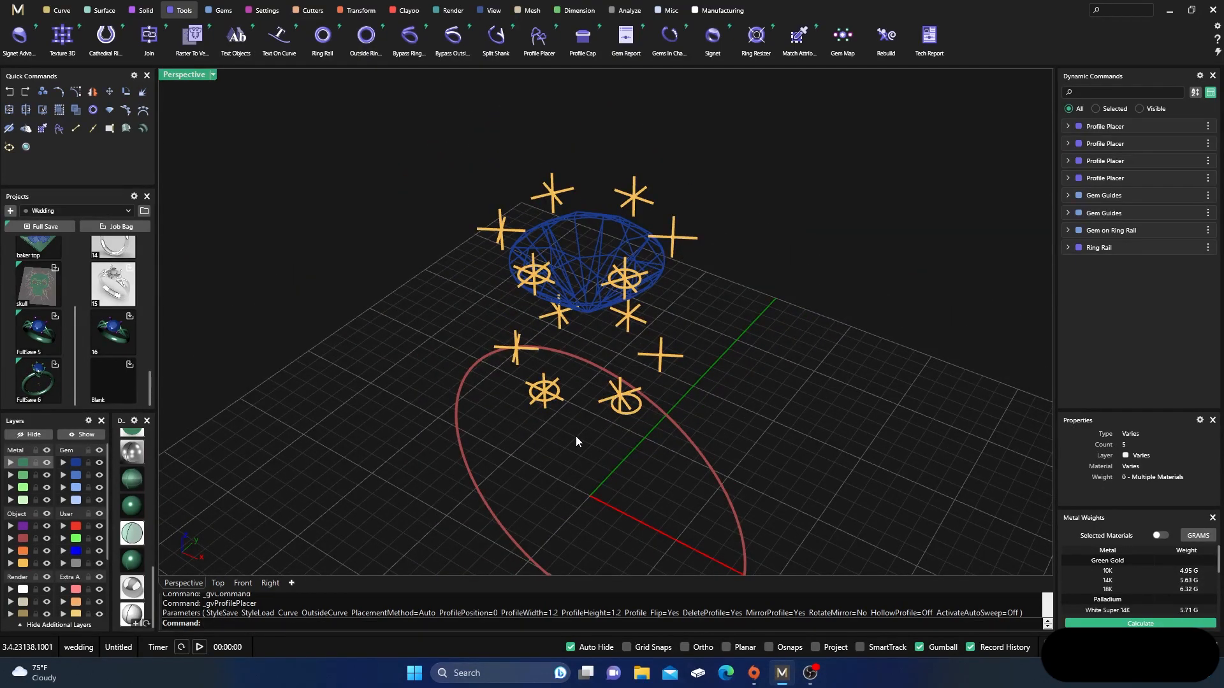
right_click_drag(576, 437, 583, 425)
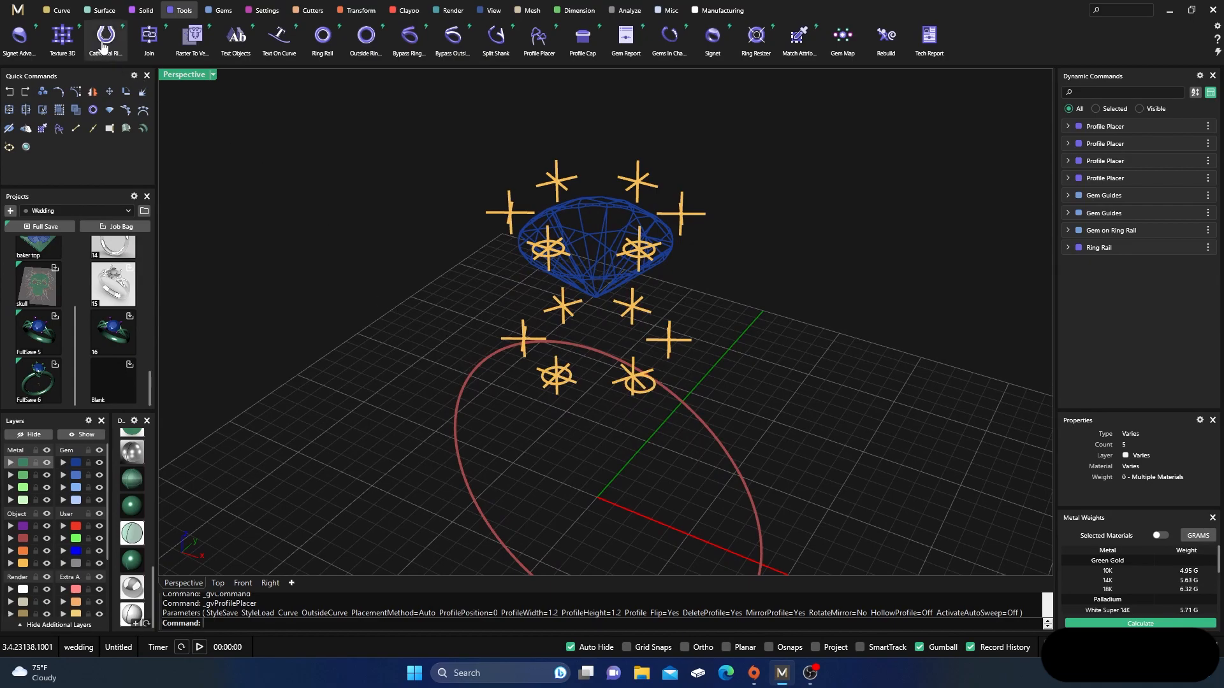
Step: Profile Sweep from the front-left upper circle to the front-right lower circle, with Start Blend -0.6 and End Blend -0.8
left_click(99, 16)
left_click(105, 37)
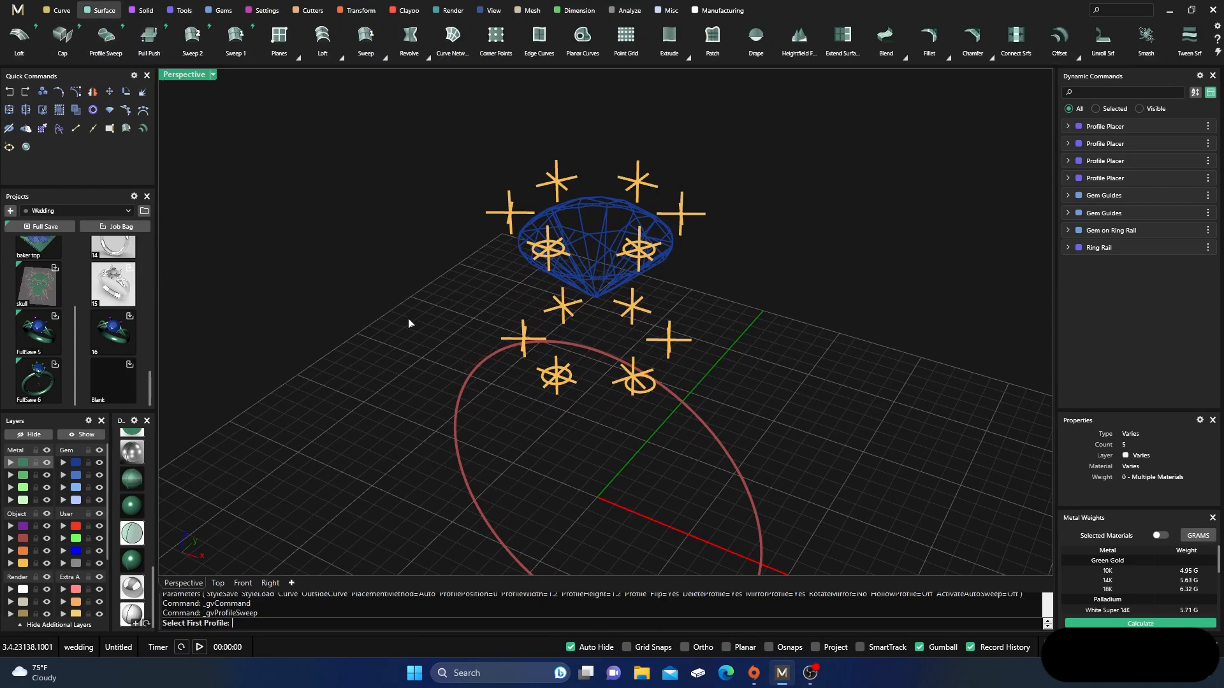
left_click(558, 260)
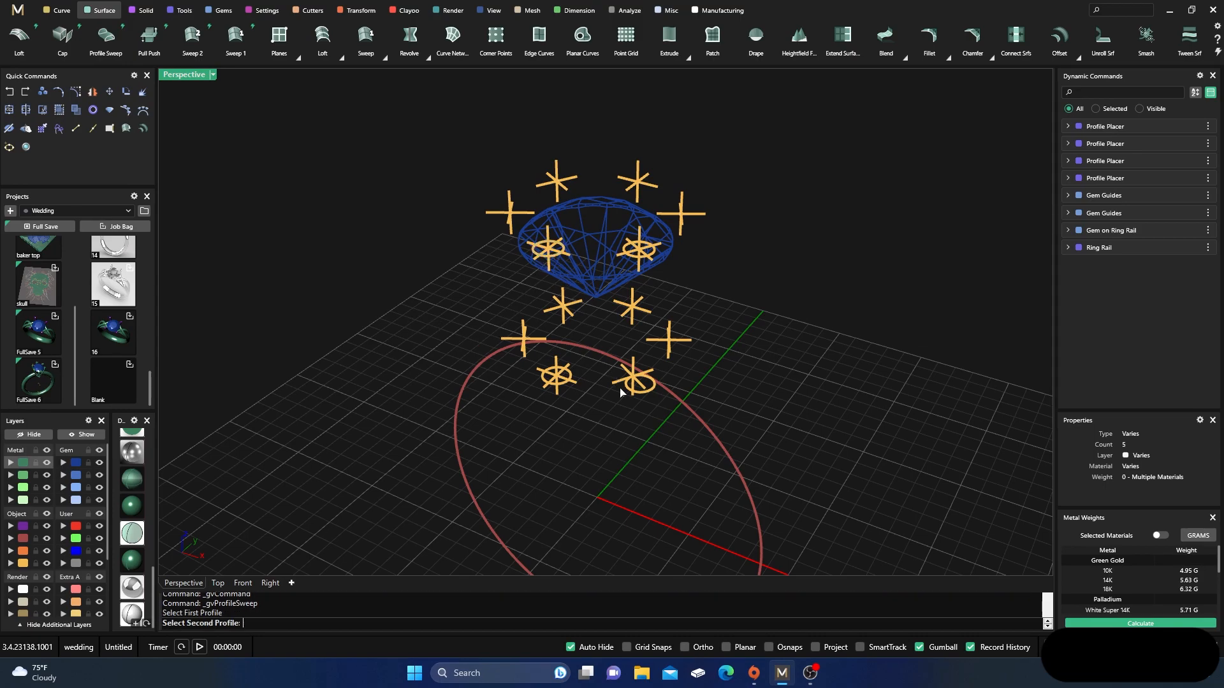
left_click(641, 384)
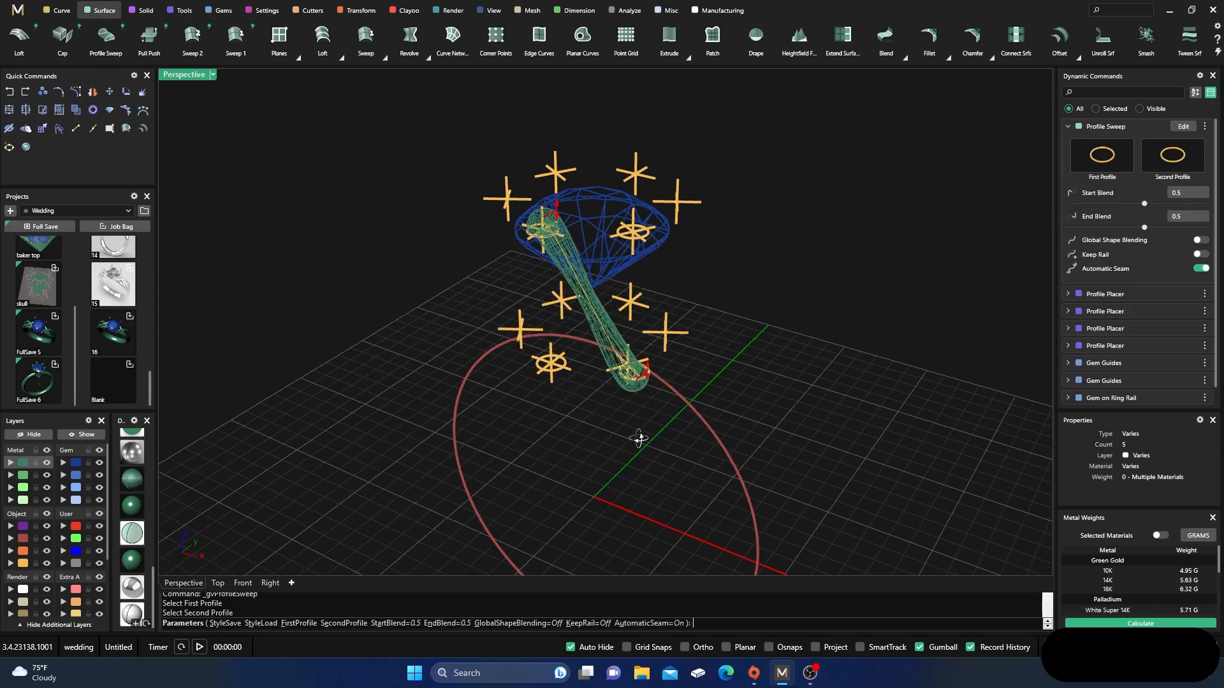
left_click_drag(558, 216, 580, 241)
left_click_drag(647, 376, 644, 346)
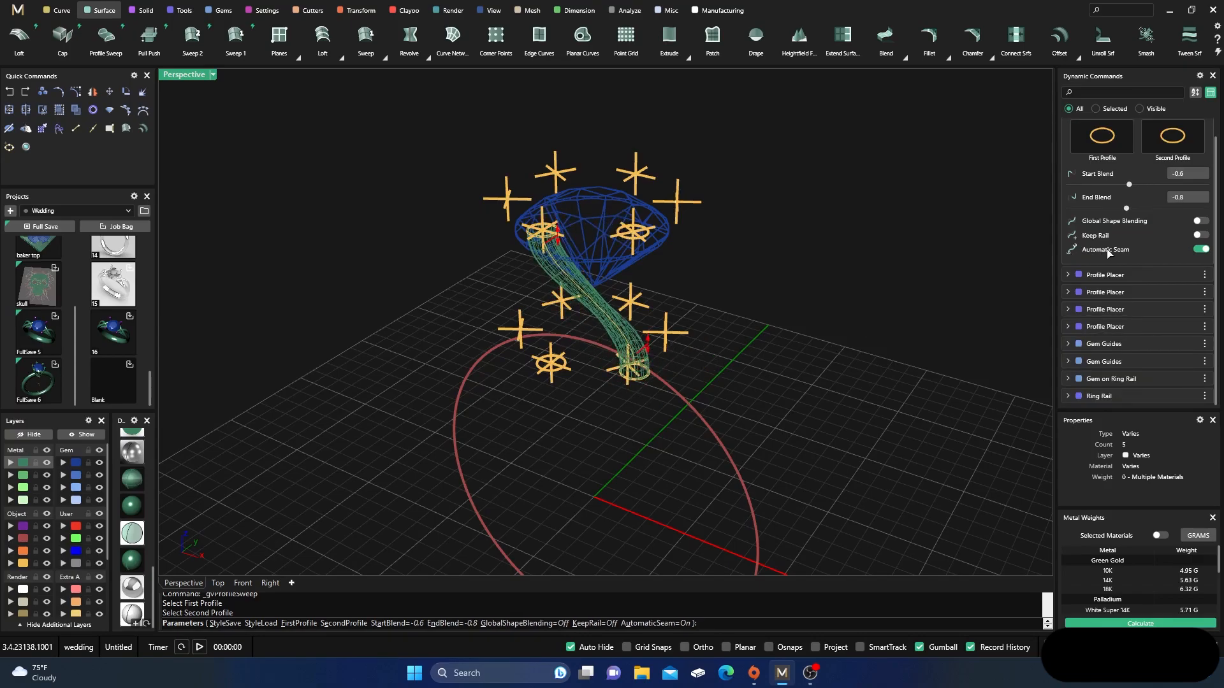
Step: Turn off Automatic Seam for the prong sweep and switch the perspective view to a shaded display mode
left_click(1201, 250)
right_click_drag(774, 418, 797, 421)
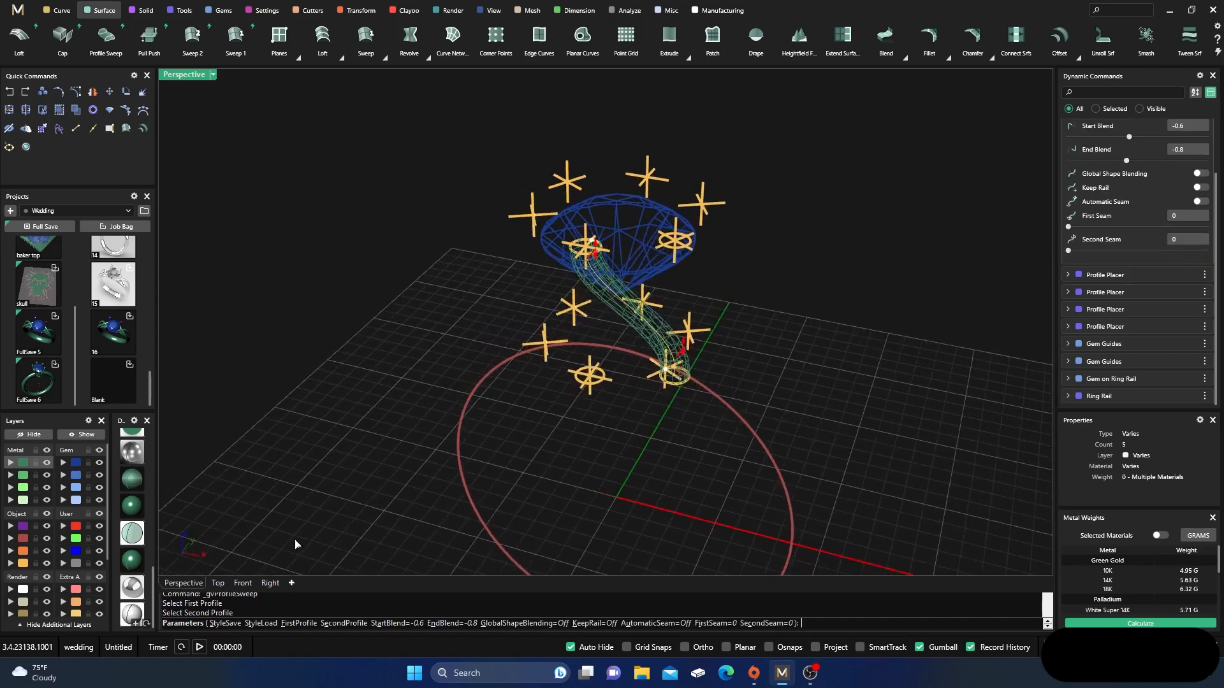
scroll(127, 481, "up", 8)
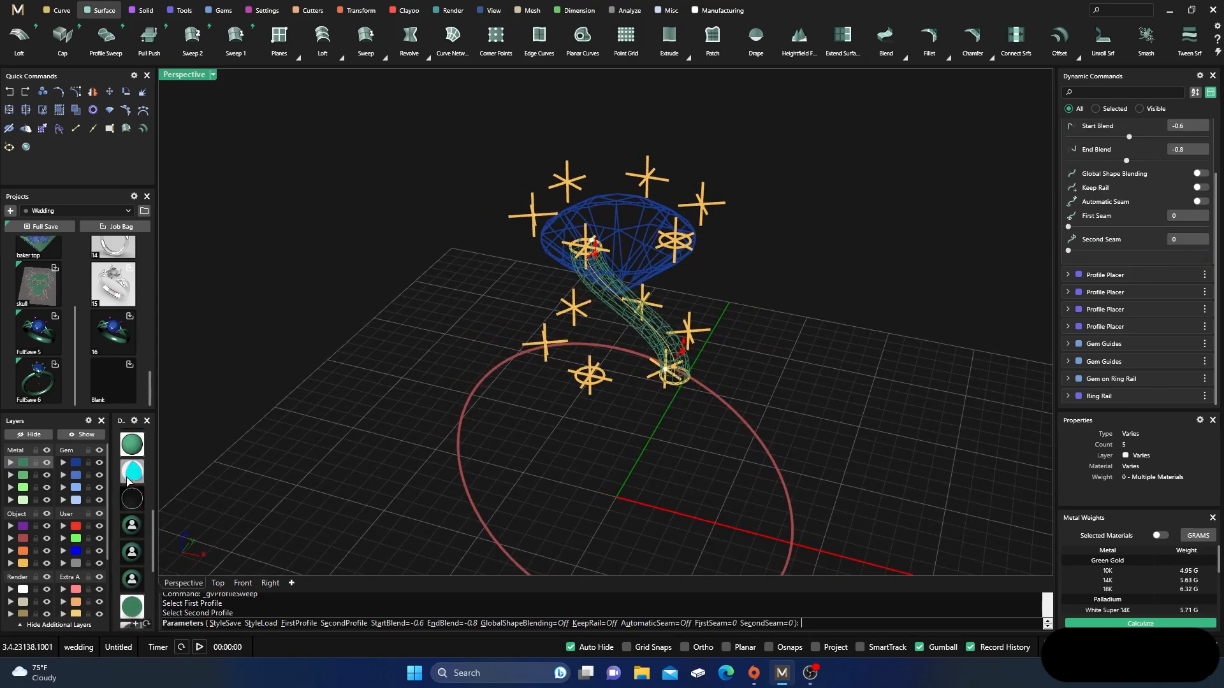
scroll(128, 481, "up", 3)
left_click(131, 473)
right_click_drag(324, 405, 337, 425)
scroll(627, 303, "up", 5)
right_click_drag(640, 300, 638, 367)
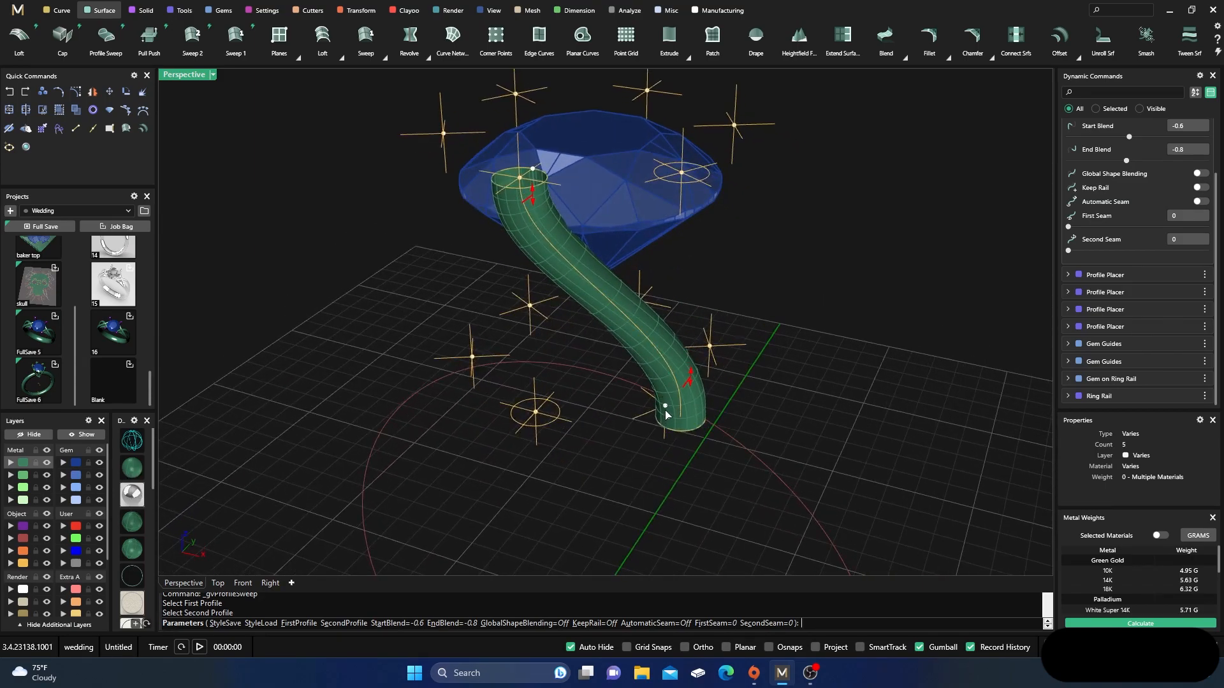
Step: Shift the sweep's second seam to about 0.08 to straighten the surface lines, and finish the first prong
left_click_drag(664, 407, 678, 406)
right_click_drag(677, 406, 618, 471)
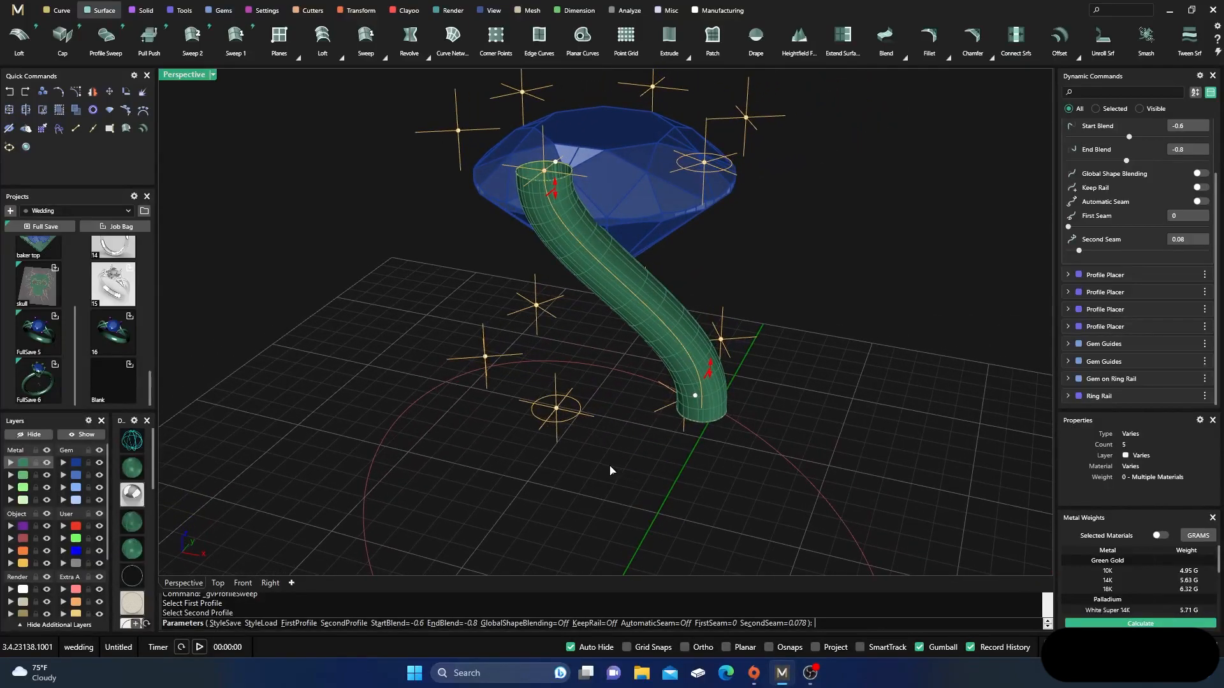
right_click(610, 466)
Step: Profile Sweep from the front-right upper circle to the front-left lower circle, with Start Blend -0.7 and End Blend -0.5
right_click(784, 269)
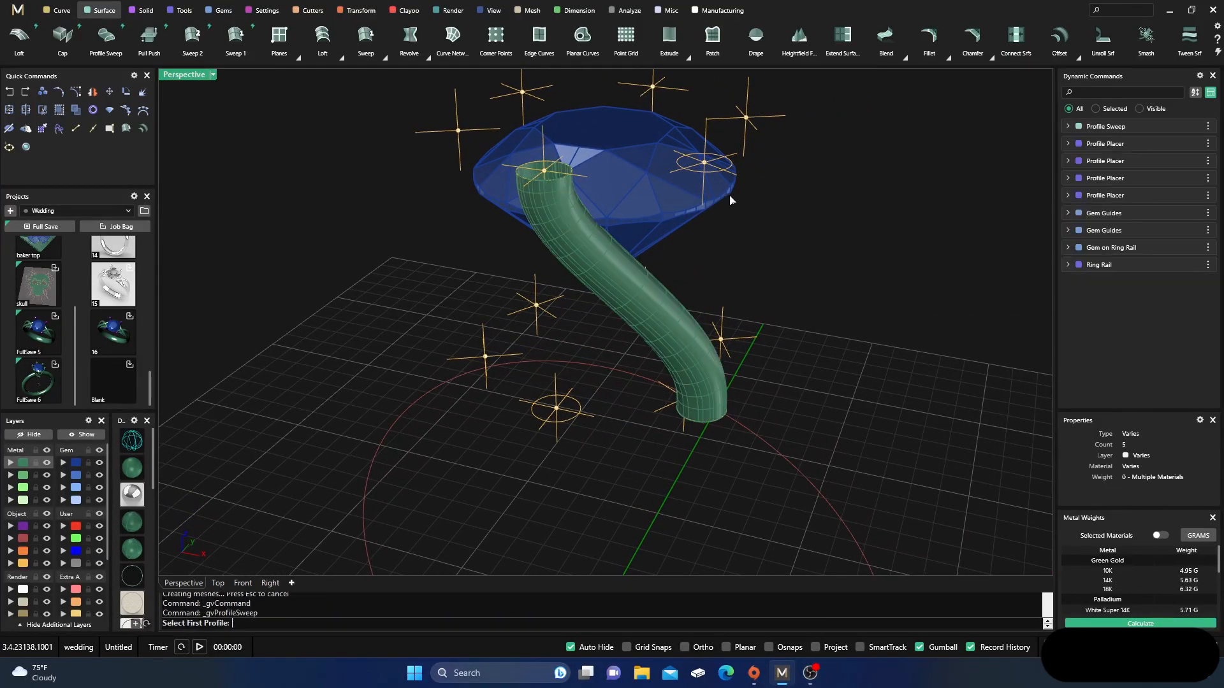
left_click(715, 173)
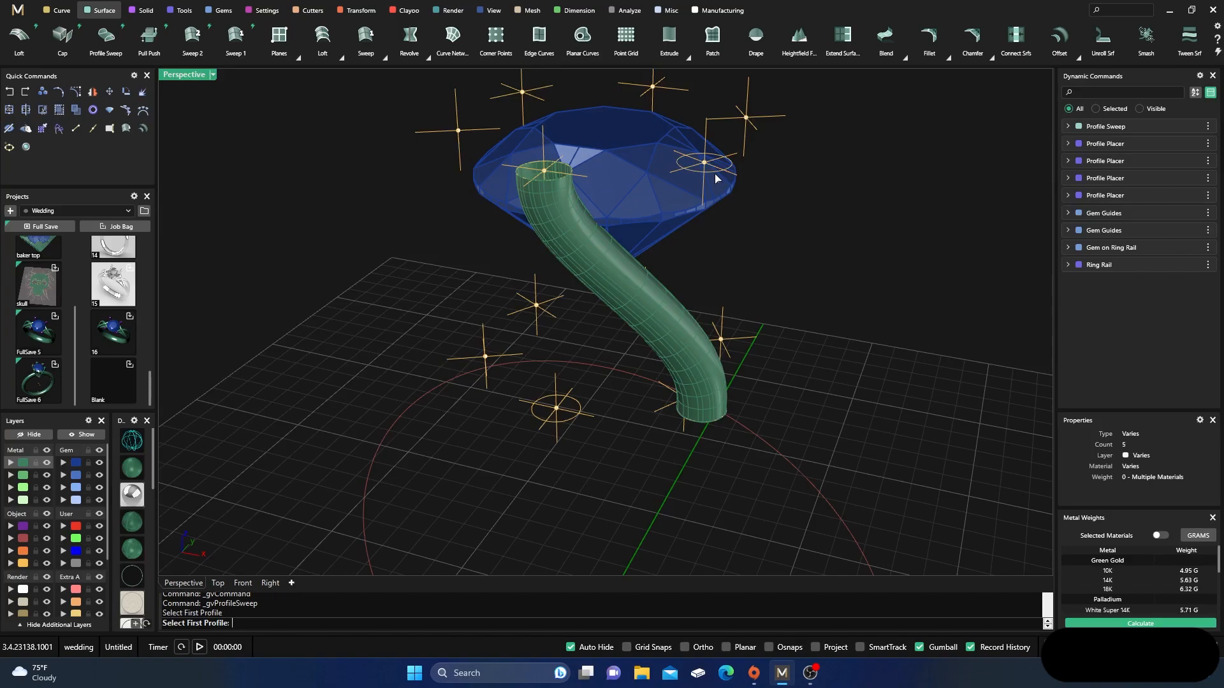
left_click(562, 424)
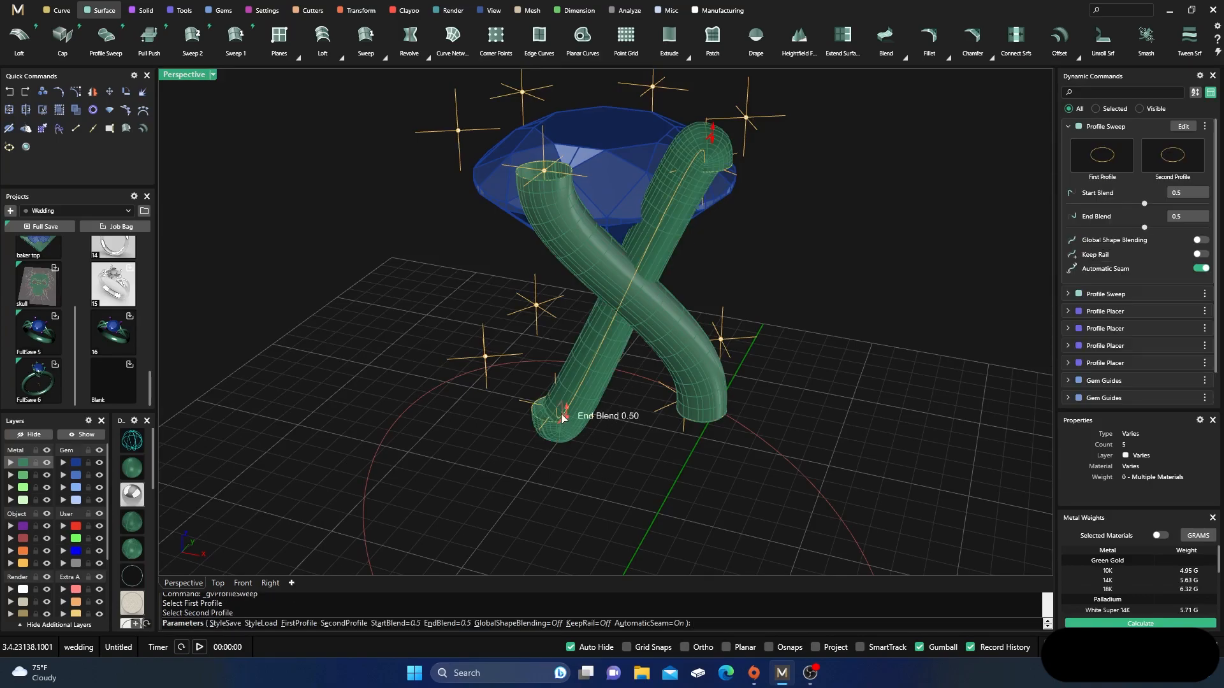
left_click_drag(564, 411, 563, 381)
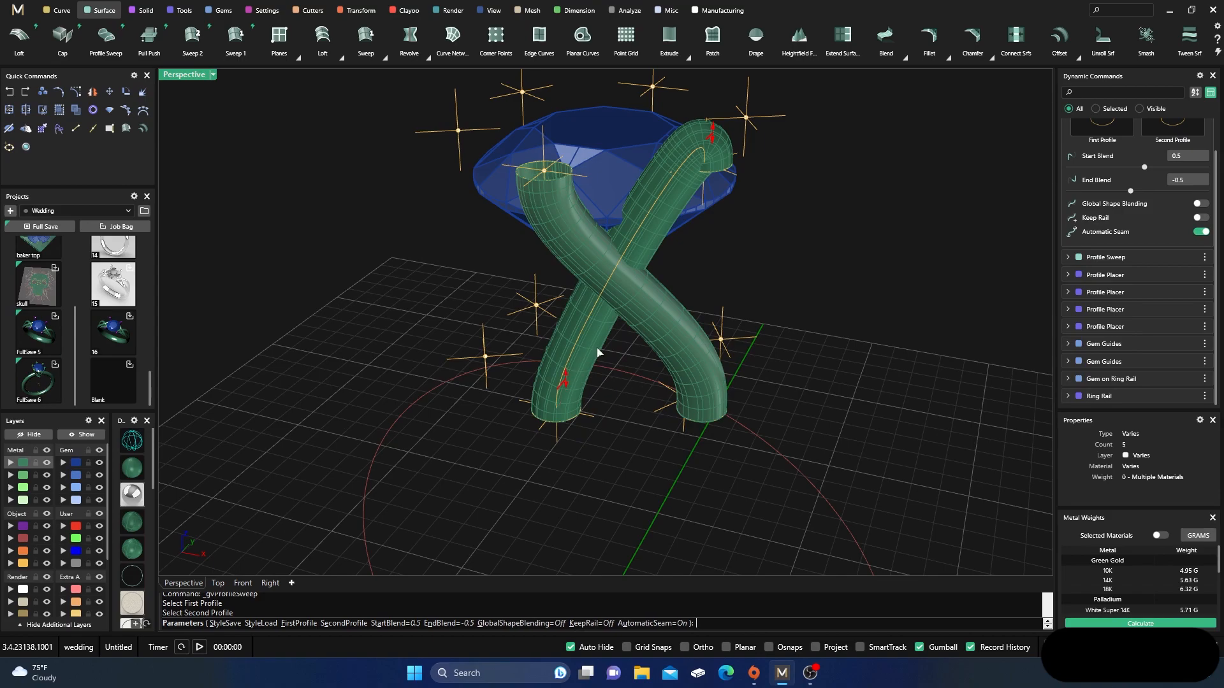
left_click_drag(718, 140, 711, 184)
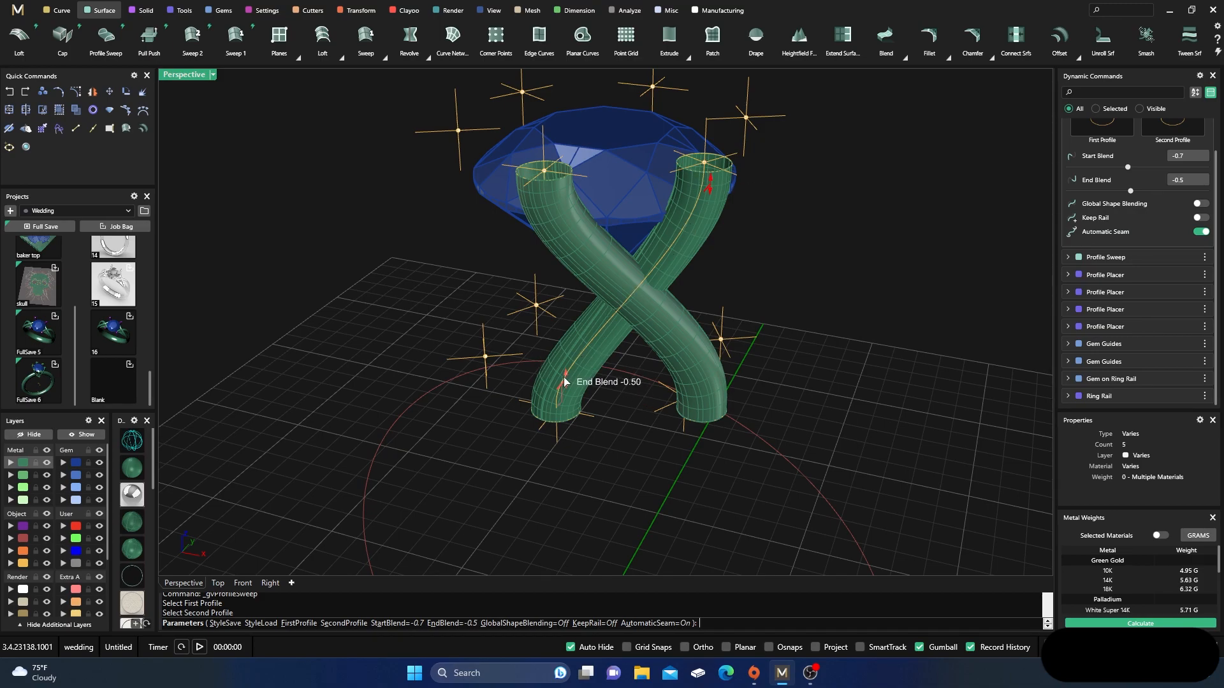
left_click_drag(563, 381, 563, 378)
Step: Adjust the second prong's Start Blend to -0.9 so it curves around the crossing prong
right_click_drag(599, 435, 579, 430)
right_click_drag(560, 357, 526, 387)
right_click_drag(550, 322, 602, 314)
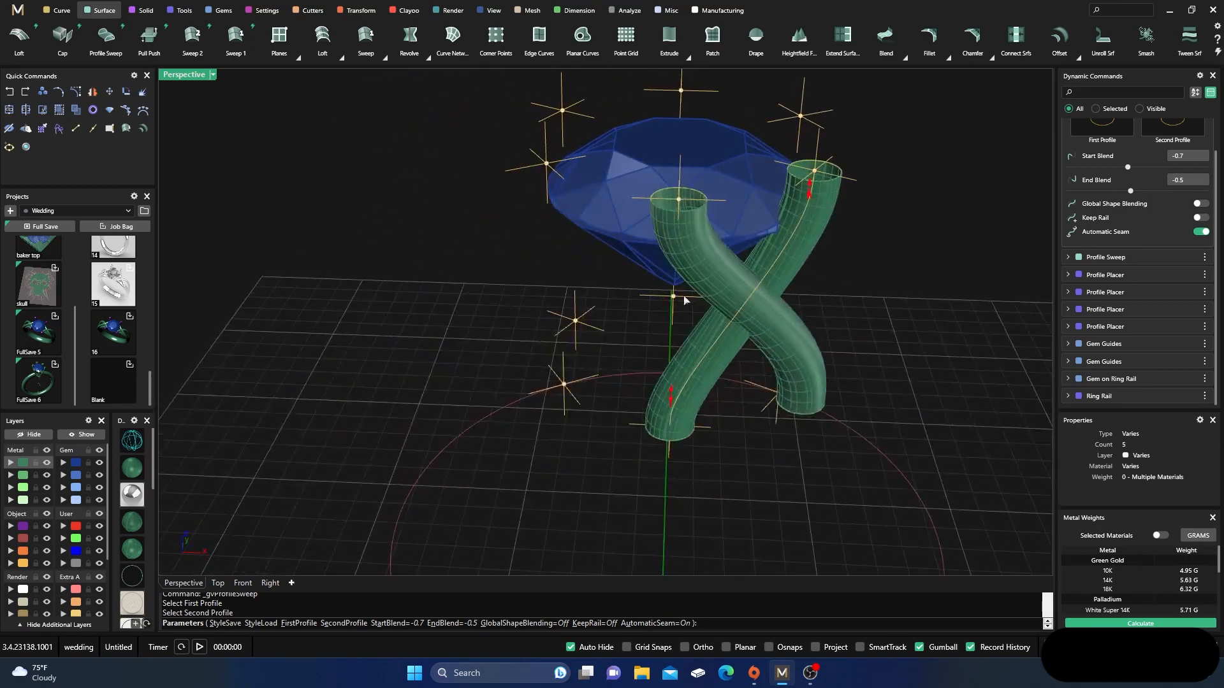
left_click_drag(809, 190, 810, 217)
right_click_drag(809, 220, 760, 300)
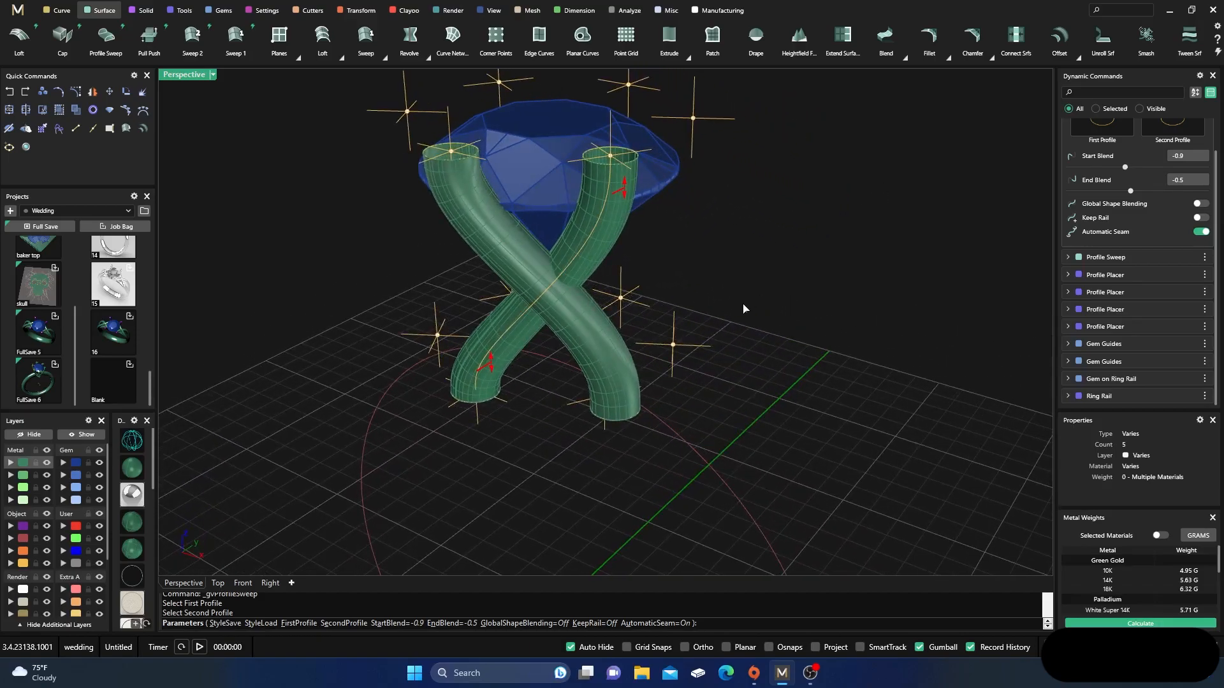
right_click_drag(733, 369, 716, 367)
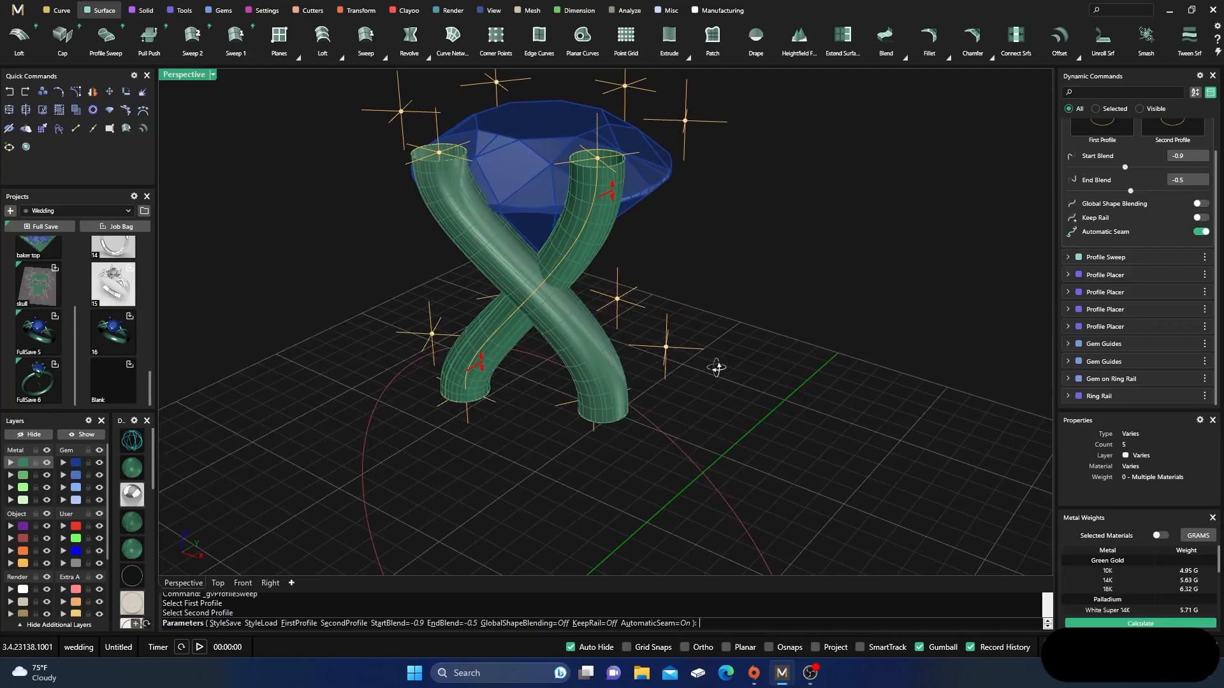
Step: Turn off Automatic Seam on the second prong, shift its first seam to about 0.93 and finish the sweep
left_click(1201, 232)
right_click_drag(944, 329, 915, 337)
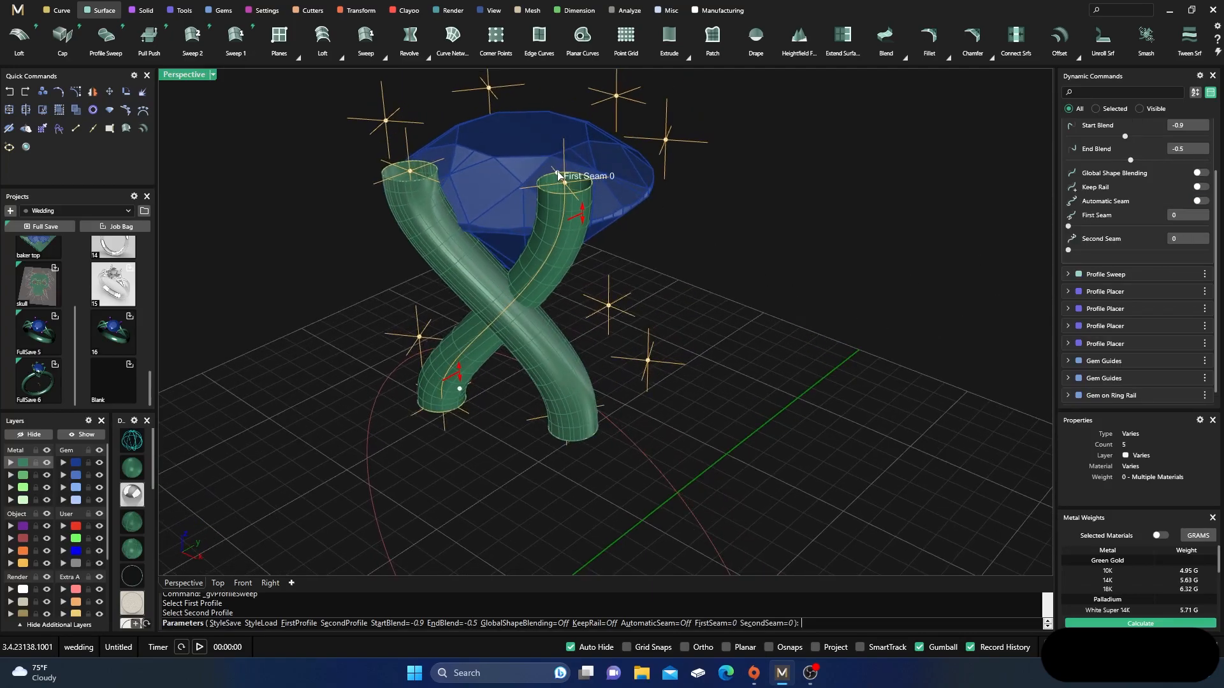
left_click_drag(559, 174, 571, 181)
right_click_drag(669, 376, 644, 430)
right_click(572, 367)
Step: Mirror the two crossing prongs around the gem with X Mirror, Y Mirror and Multi enabled
scroll(571, 367, "down", 6)
scroll(566, 408, "up", 4)
scroll(565, 408, "up", 2)
left_click(520, 351)
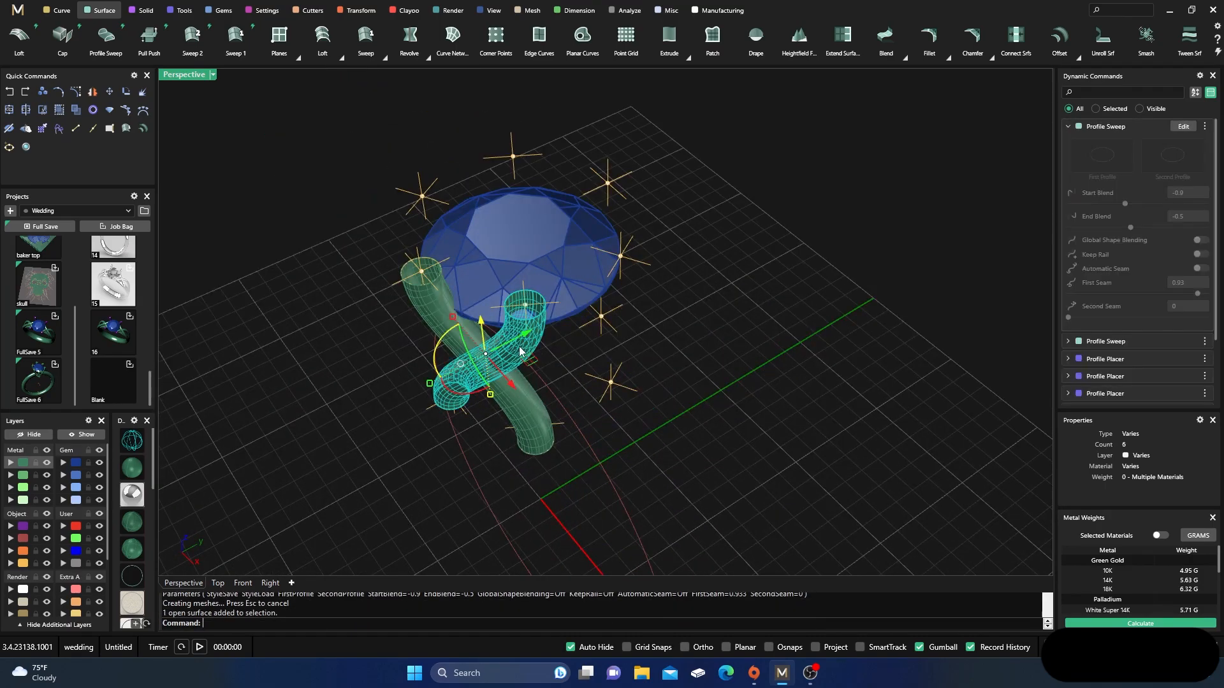
left_click(430, 309, "shift")
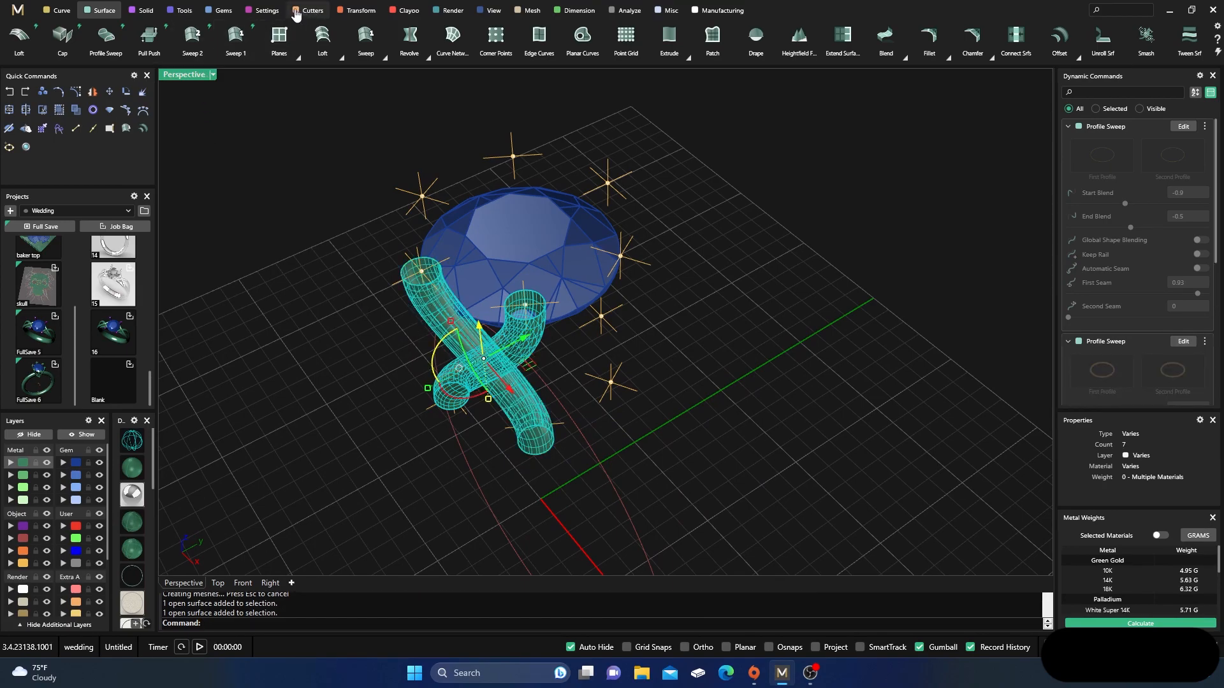
left_click(358, 11)
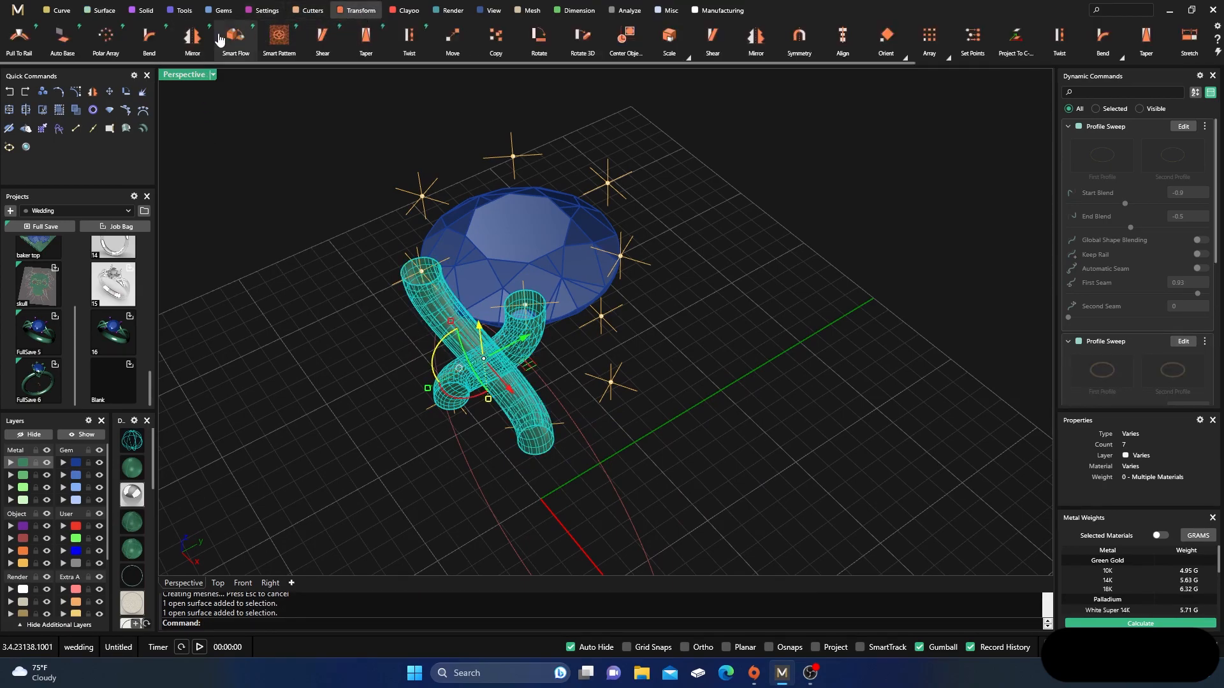
left_click(193, 39)
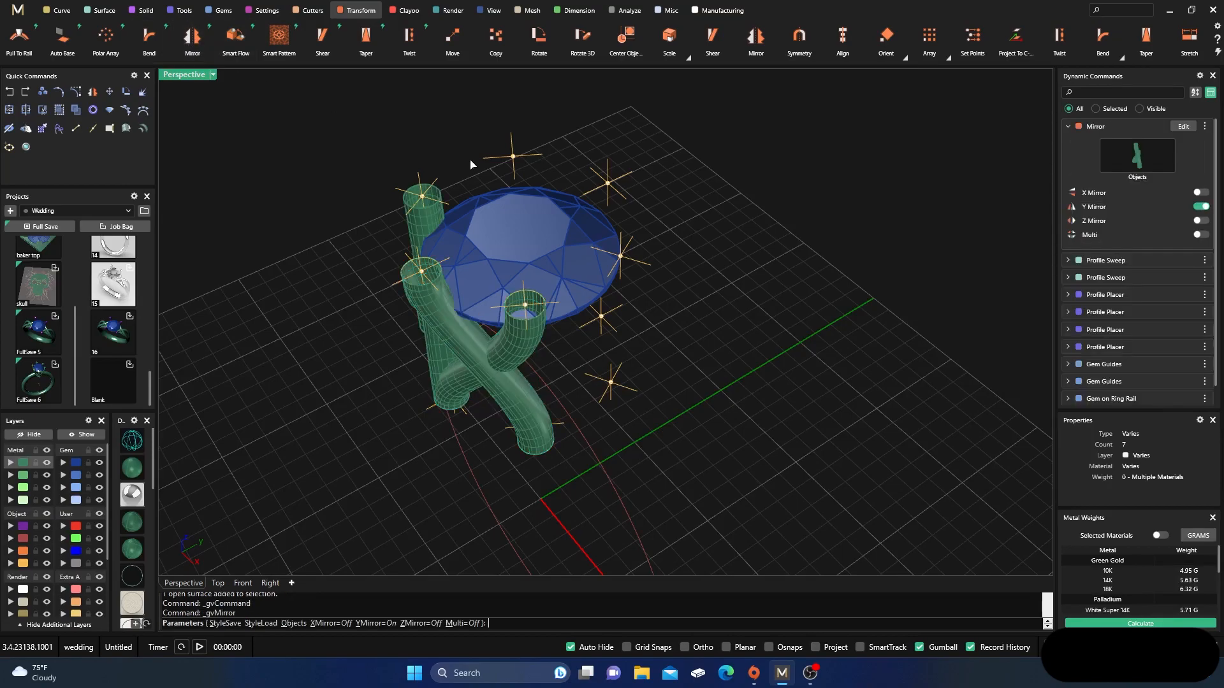
left_click(1201, 193)
left_click(1201, 234)
right_click_drag(929, 381, 882, 380)
scroll(723, 462, "down", 2)
right_click_drag(723, 462, 628, 410)
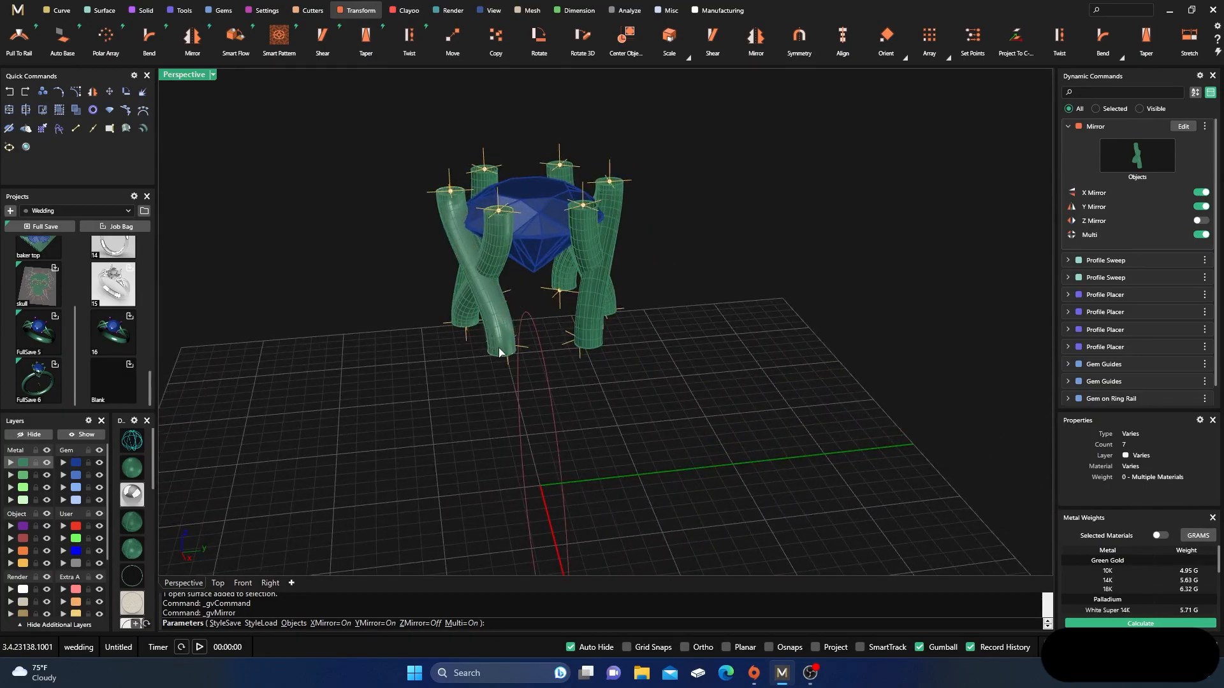
right_click(611, 405)
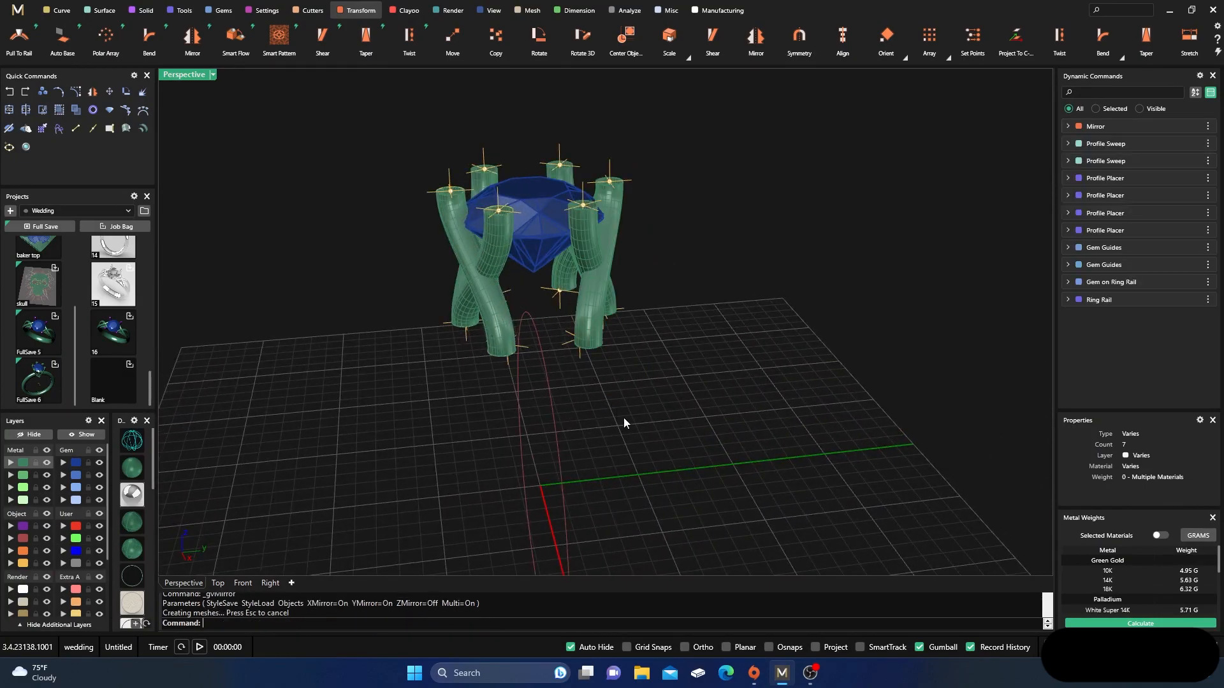
Step: Inspect the mirrored prongs around the gem from several angles, checking their overlaps and how they meet the stone
right_click_drag(624, 418, 629, 449)
right_click_drag(677, 323, 585, 310)
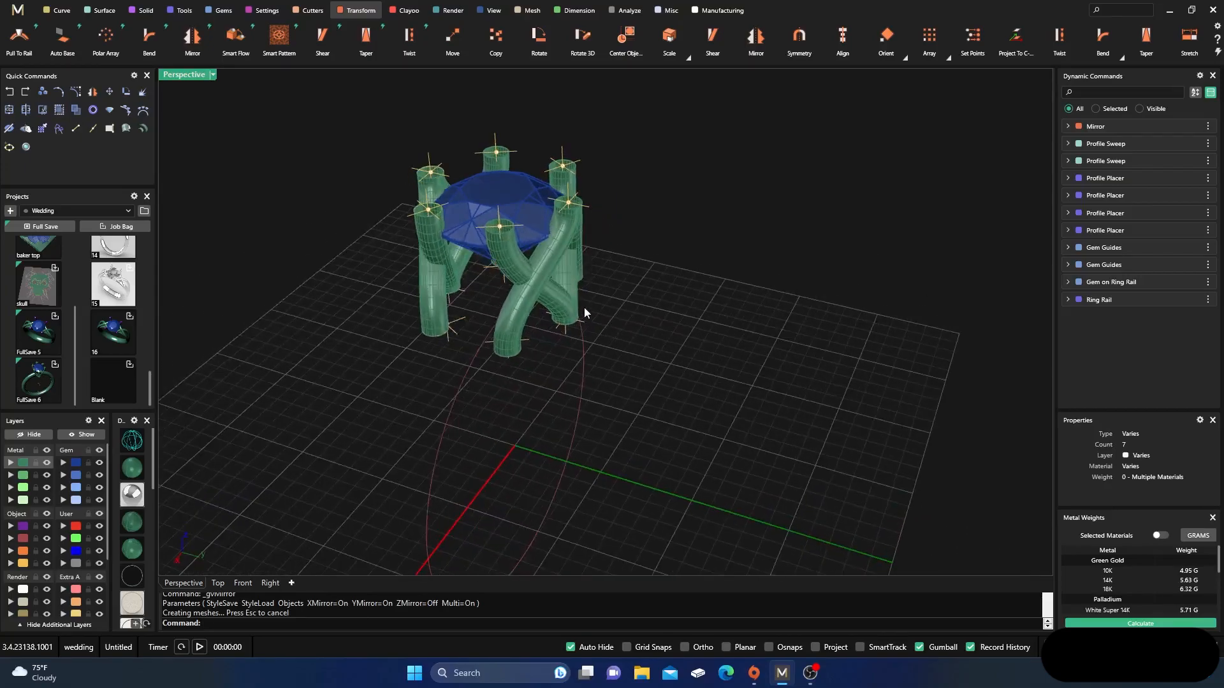
scroll(578, 285, "up", 6)
left_click(557, 253)
left_click(633, 327)
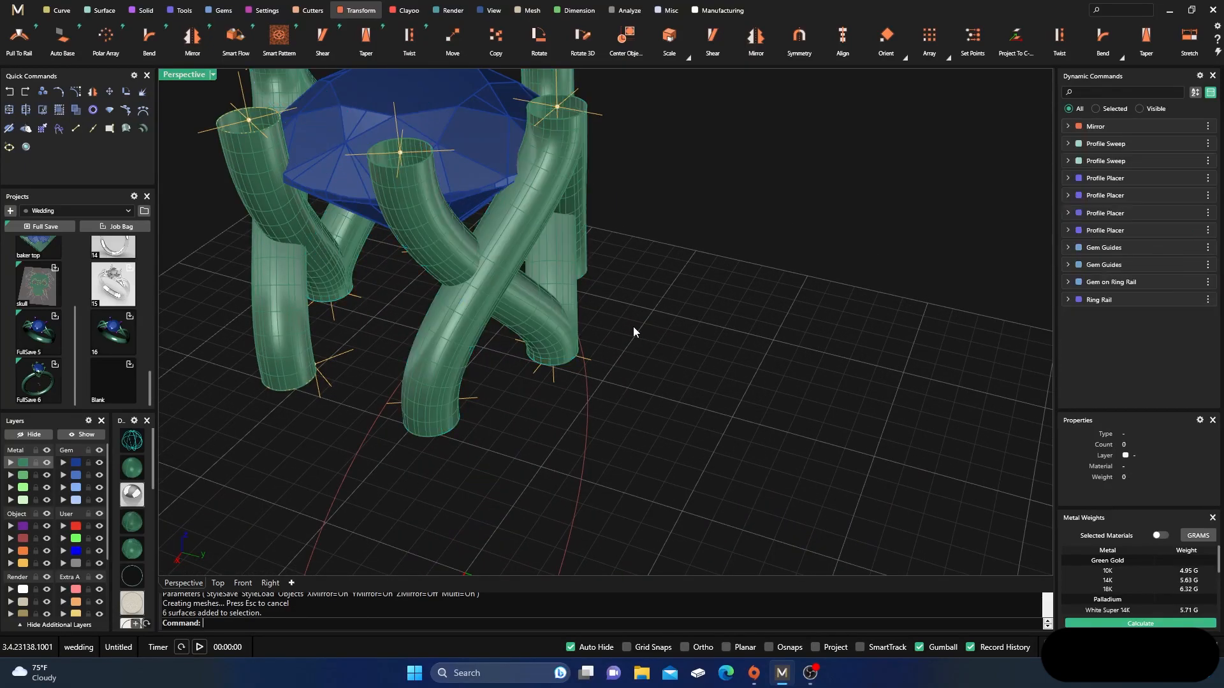
left_click(573, 274)
left_click(626, 332)
scroll(639, 334, "down", 8)
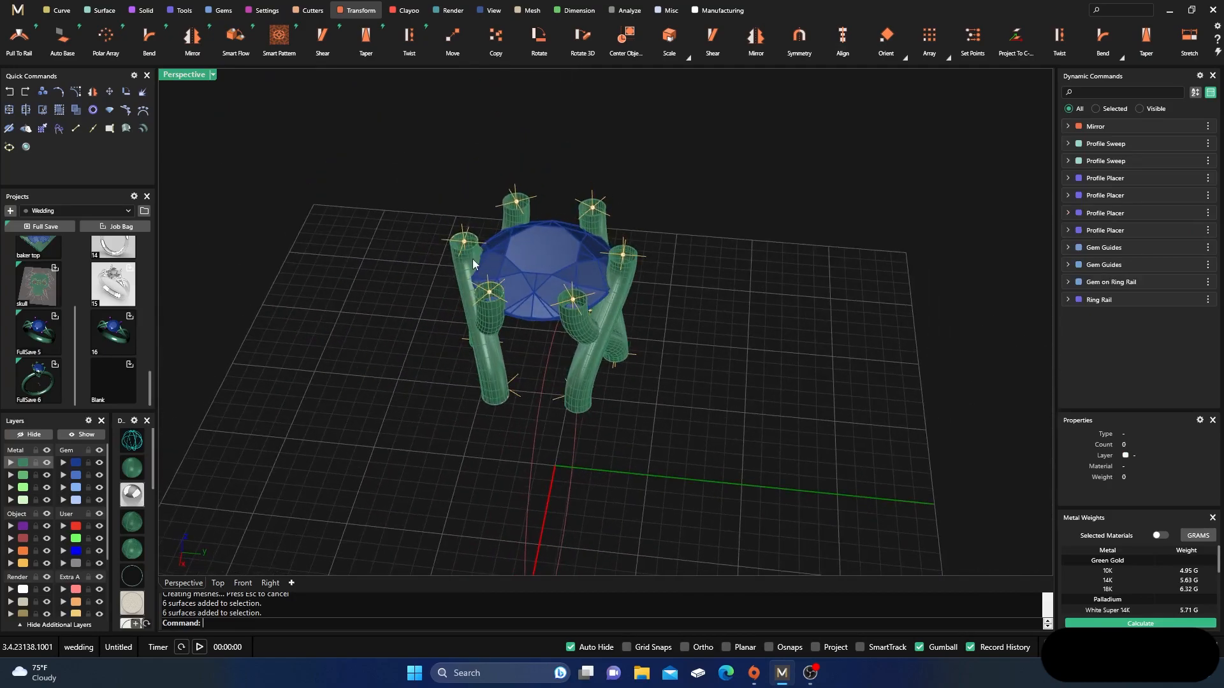
left_click(473, 262)
left_click(454, 190)
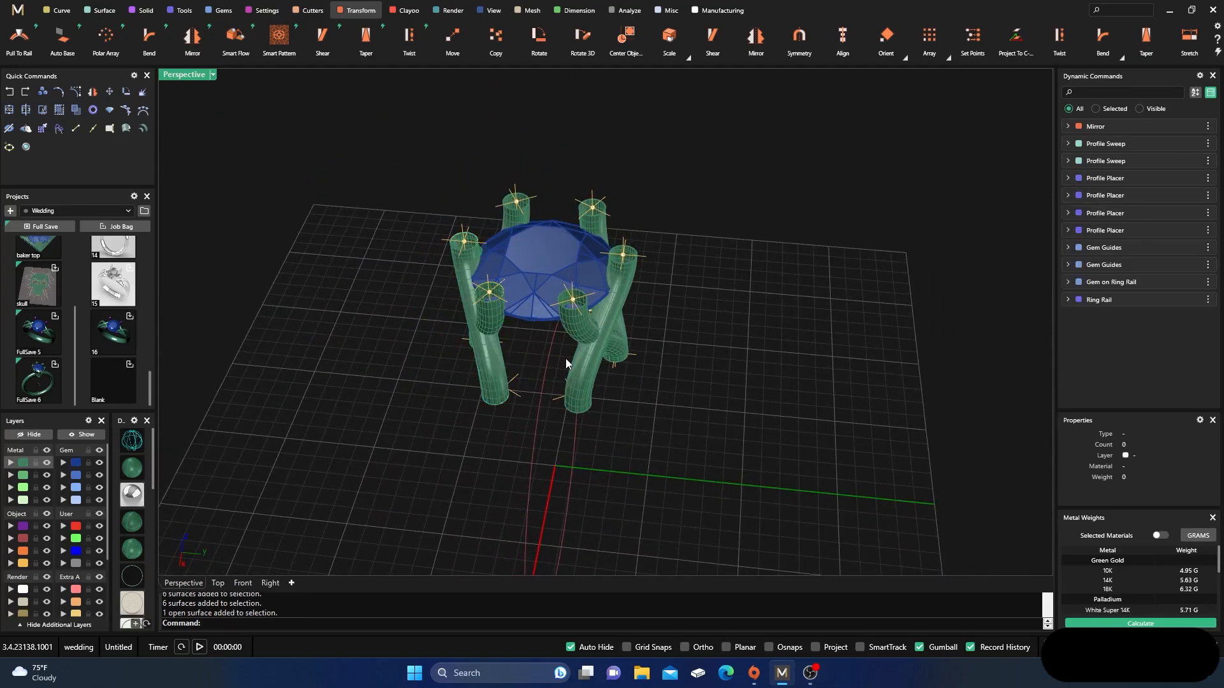
scroll(564, 362, "up", 3)
right_click_drag(596, 489, 605, 467)
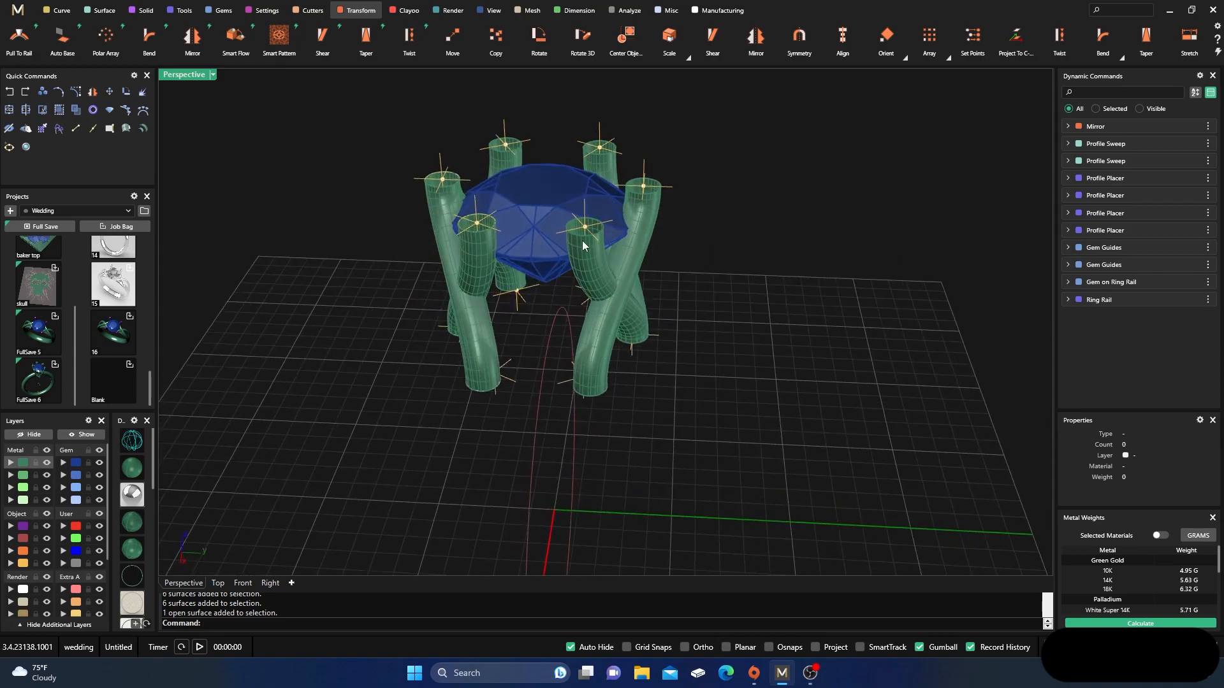
scroll(584, 237, "up", 2)
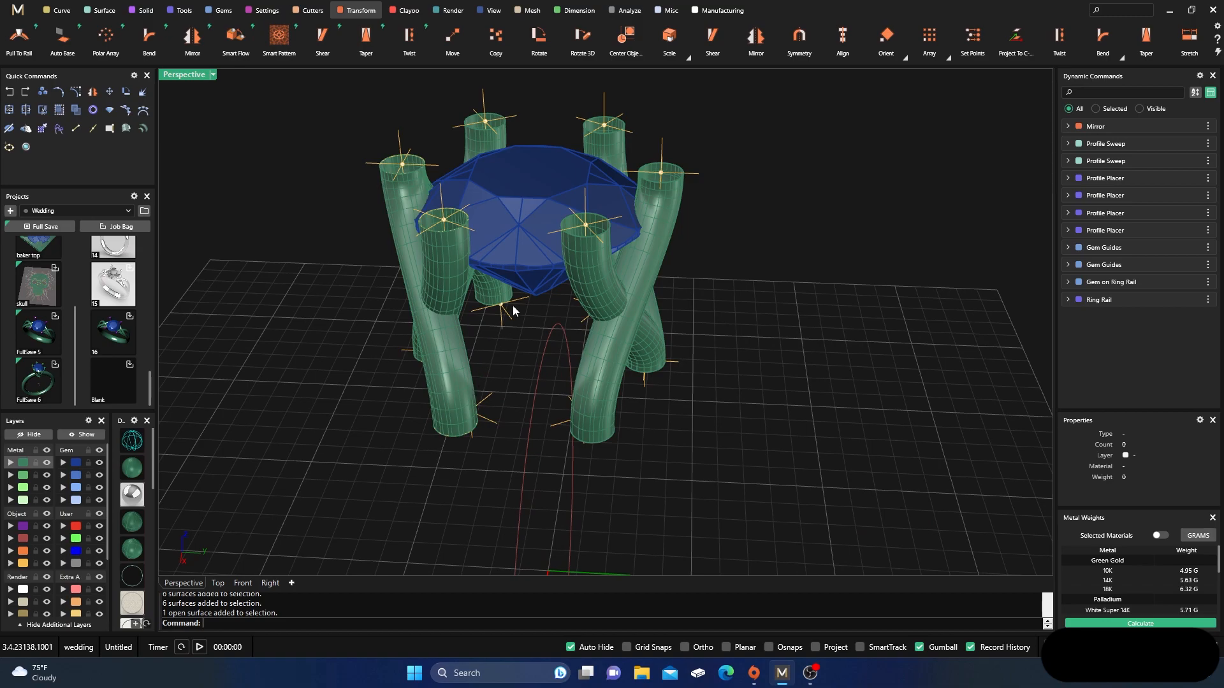
right_click_drag(502, 350, 500, 433)
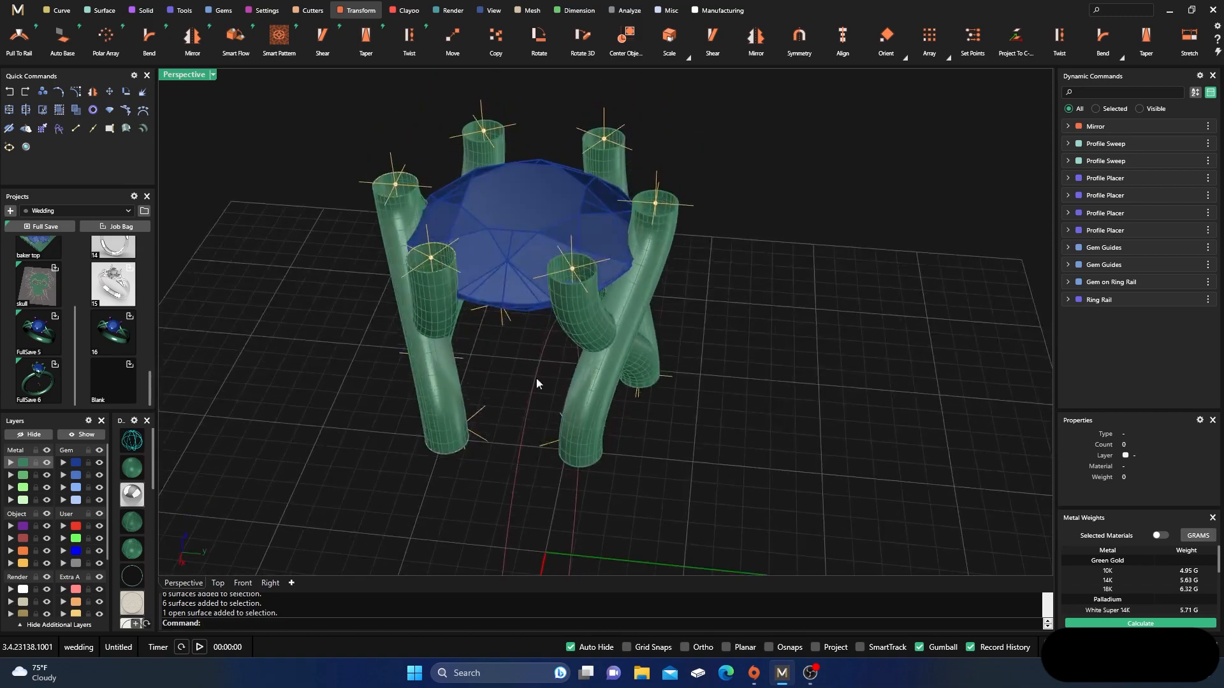
Step: Start Profile Placer on the vertical curve of the front upper guide and center its elliptical profile on the origin in the Profile Editor
scroll(569, 283, "up", 3)
left_click(574, 229)
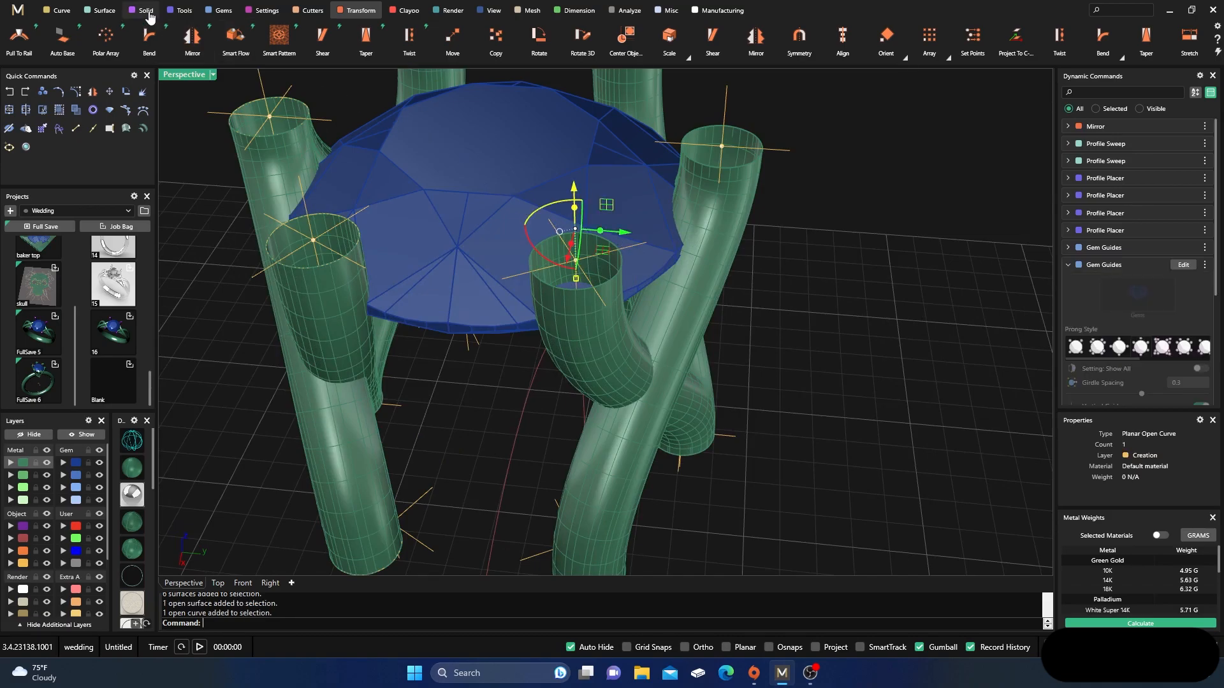
left_click(181, 10)
left_click(538, 36)
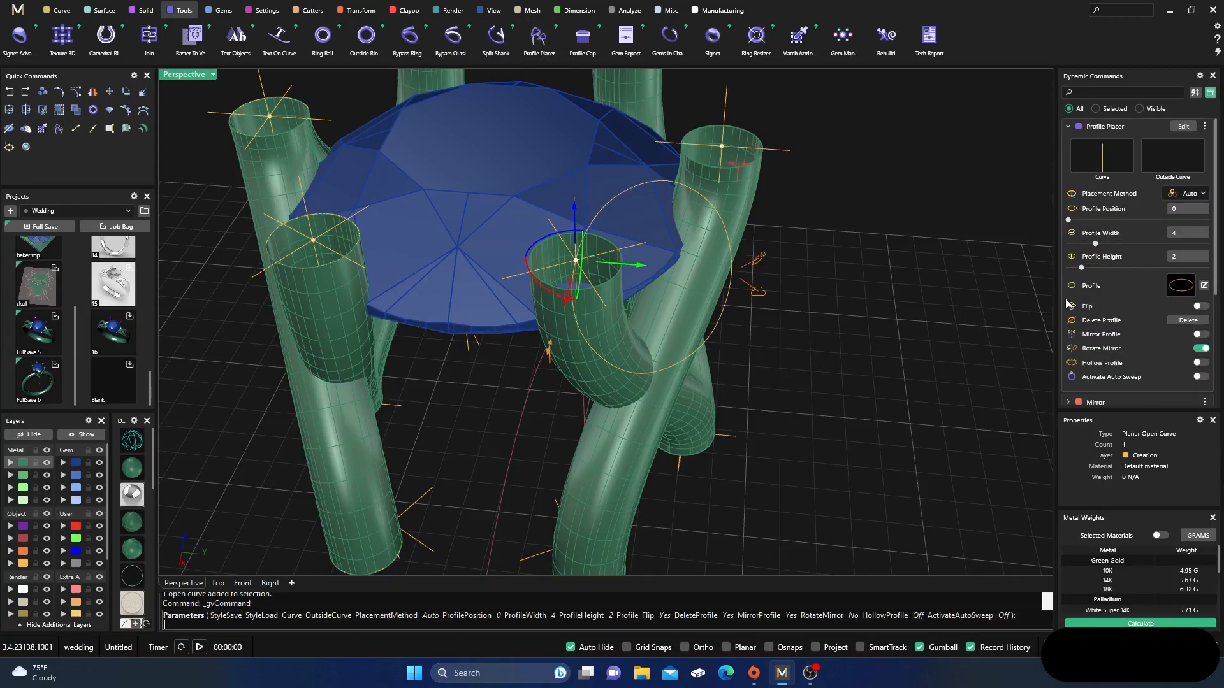
left_click(1204, 285)
scroll(579, 301, "down", 3)
left_click_drag(495, 249, 747, 421)
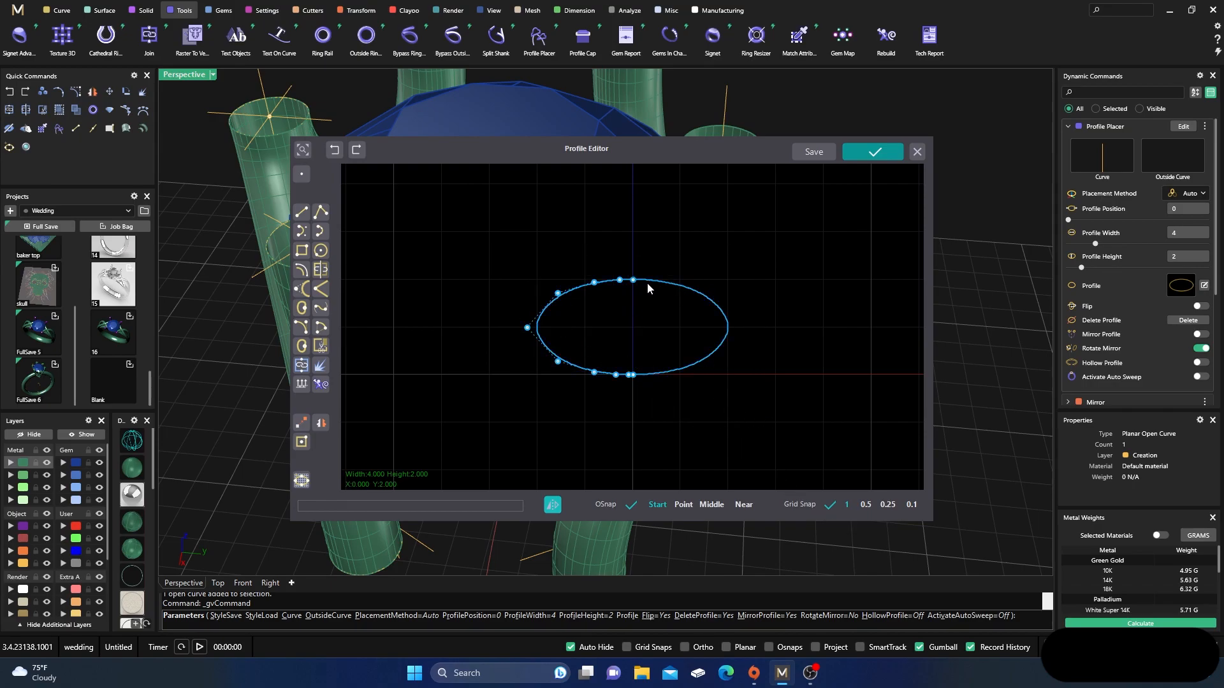
left_click_drag(647, 288, 649, 336)
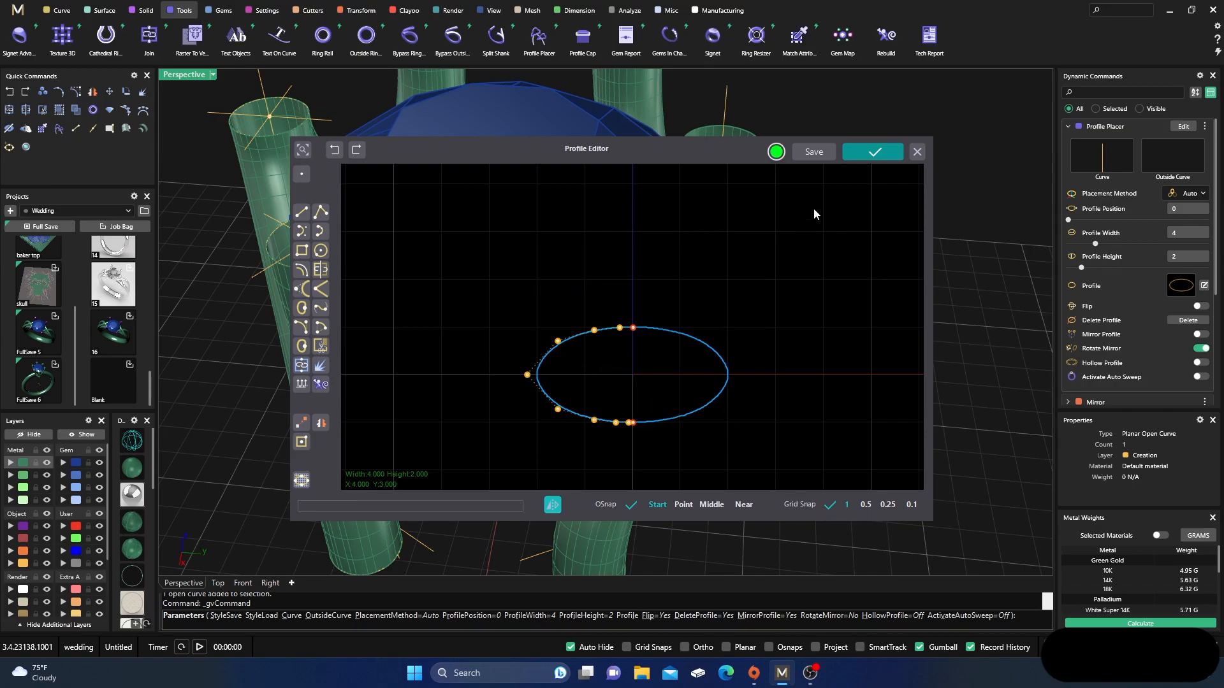
left_click(867, 153)
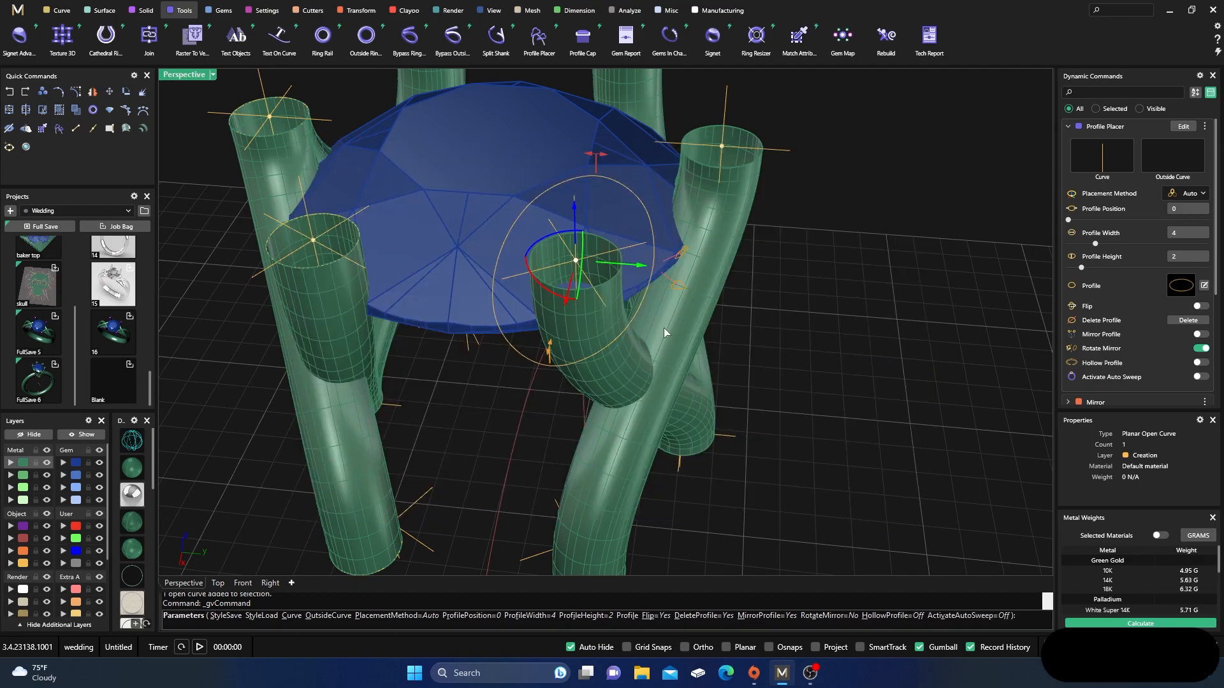
Step: Rotate the placed upper profile to align with its prong guide, set its width and height to 1.2 mm and finish the placement
double_click(194, 76)
scroll(518, 217, "down", 6)
right_click_drag(539, 171, 505, 247)
scroll(434, 201, "up", 4)
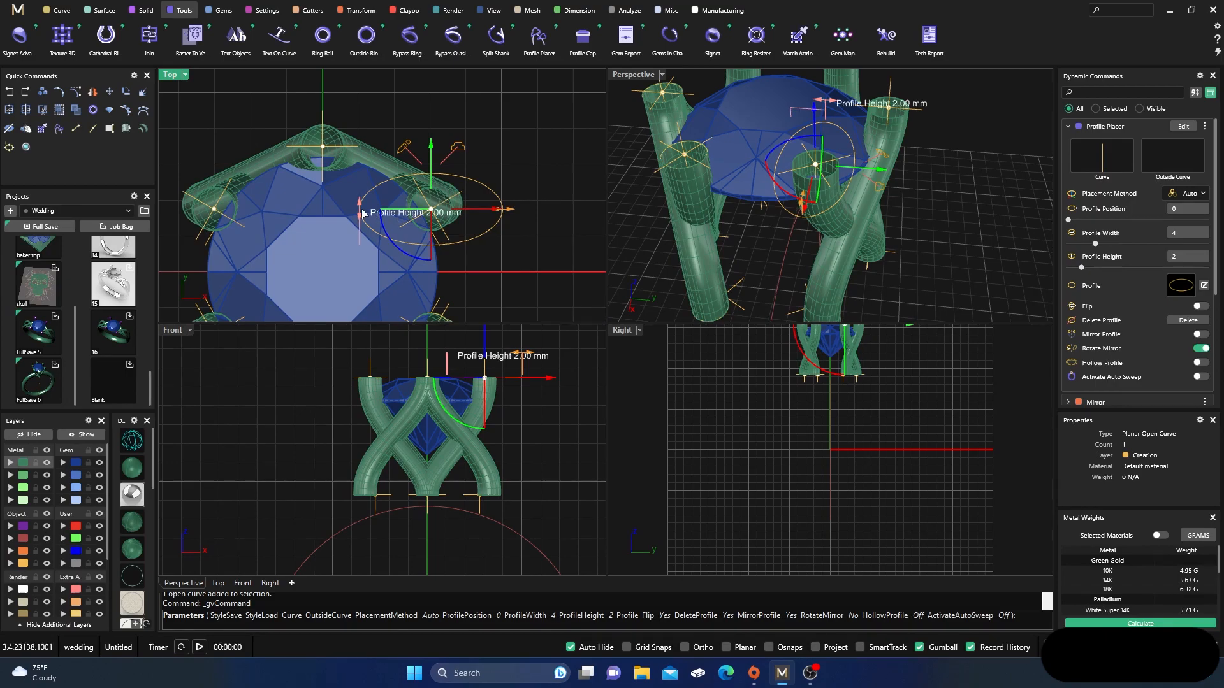
left_click(135, 439)
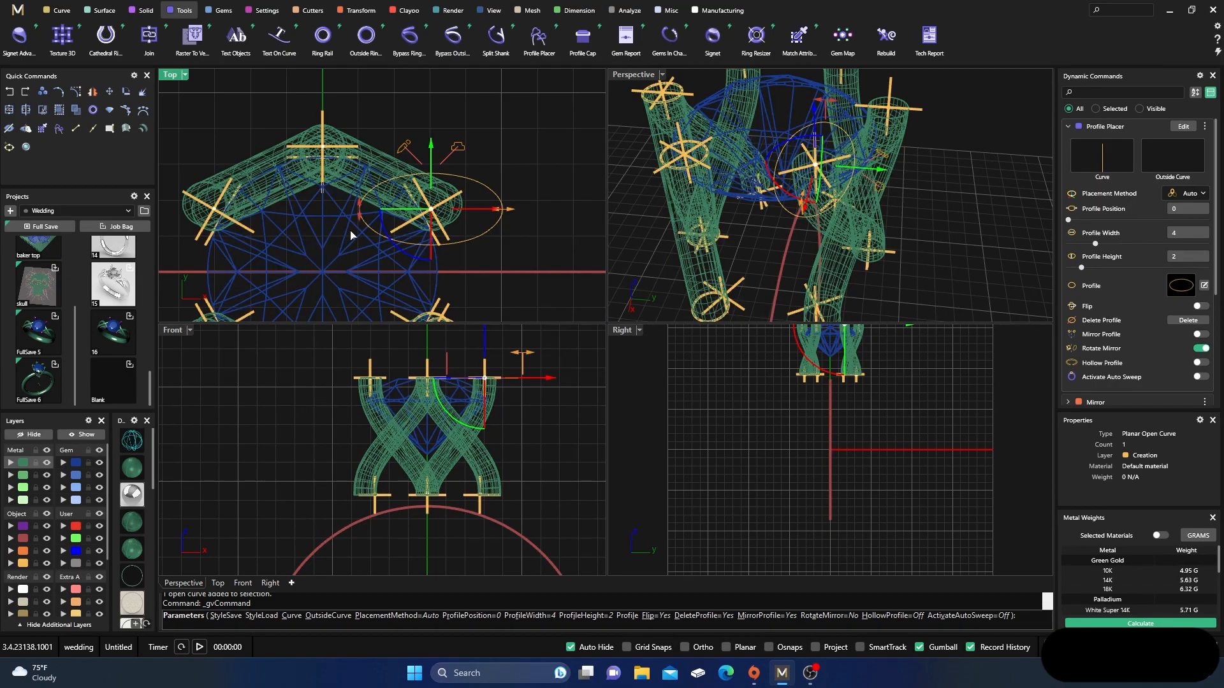
left_click_drag(406, 245, 394, 158)
left_click_drag(472, 156, 390, 165)
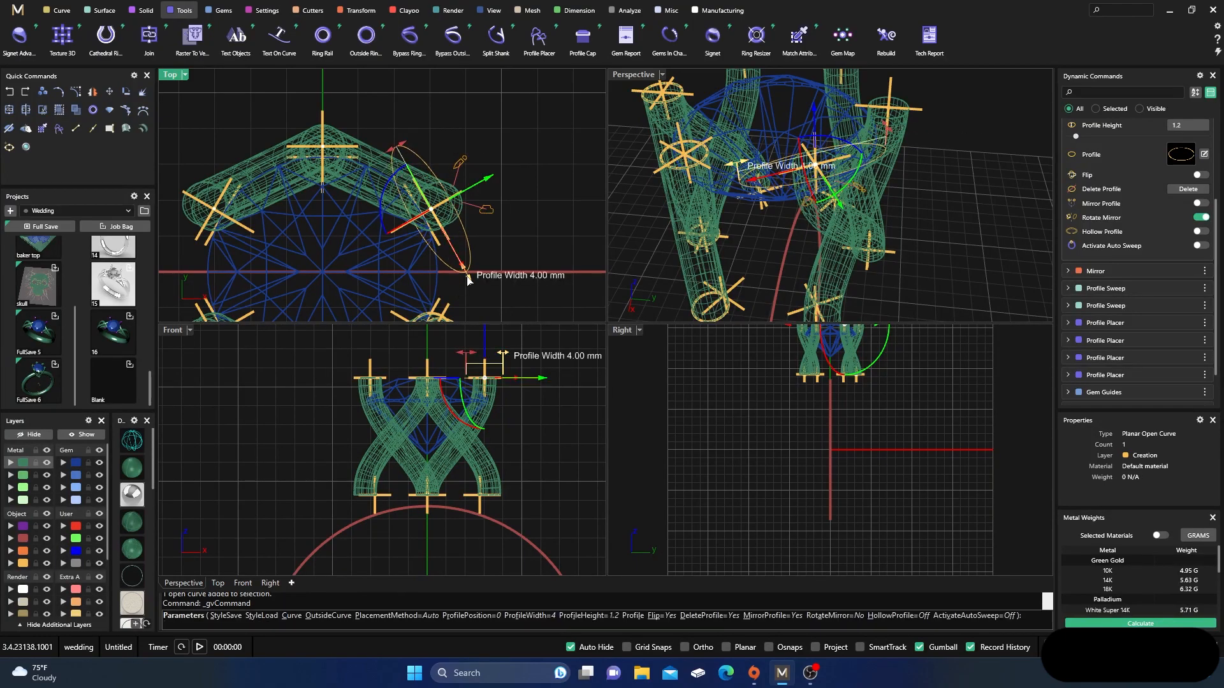
left_click_drag(468, 278, 422, 186)
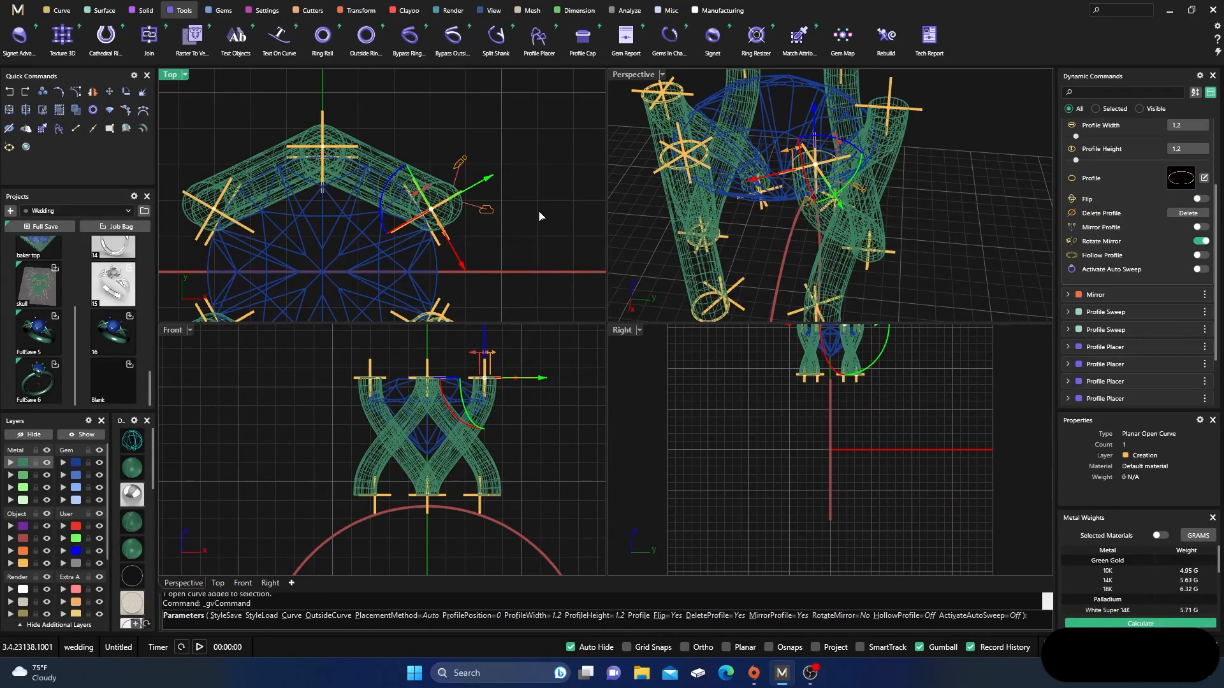
right_click(541, 211)
Step: Start a Profile Sweep from the new upper prong profile to the profile at the foot of the neighbouring front prong
double_click(628, 75)
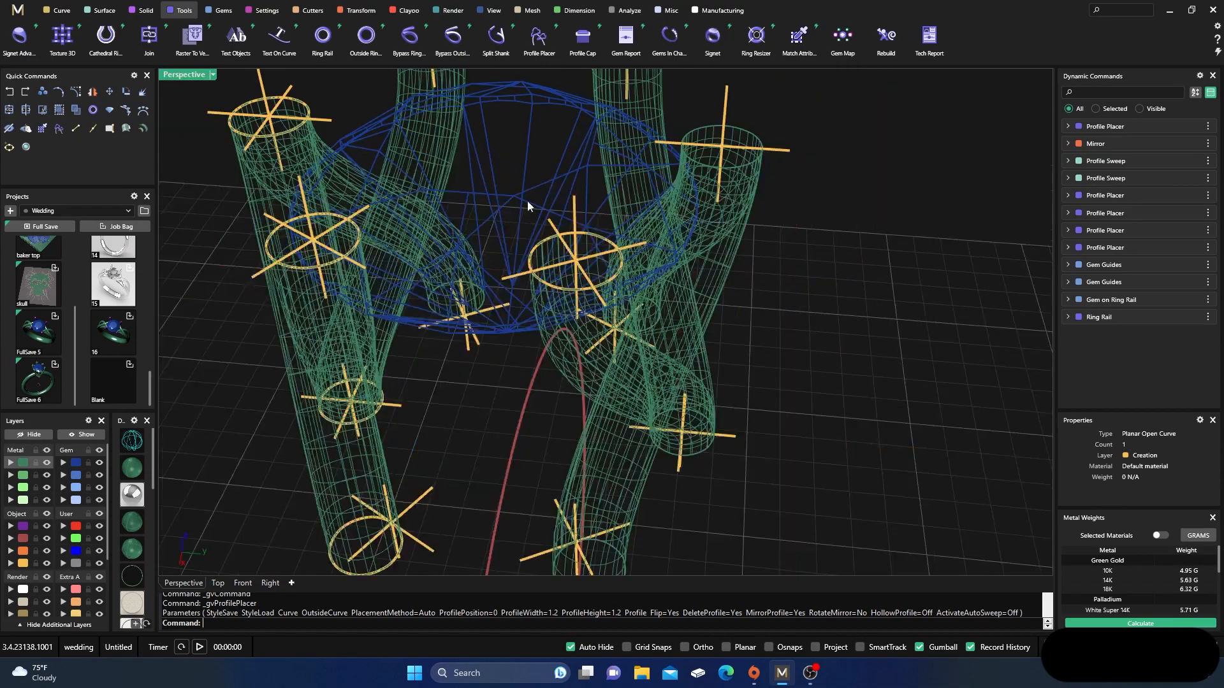
left_click(127, 487)
scroll(546, 435, "down", 5)
scroll(371, 218, "up", 1)
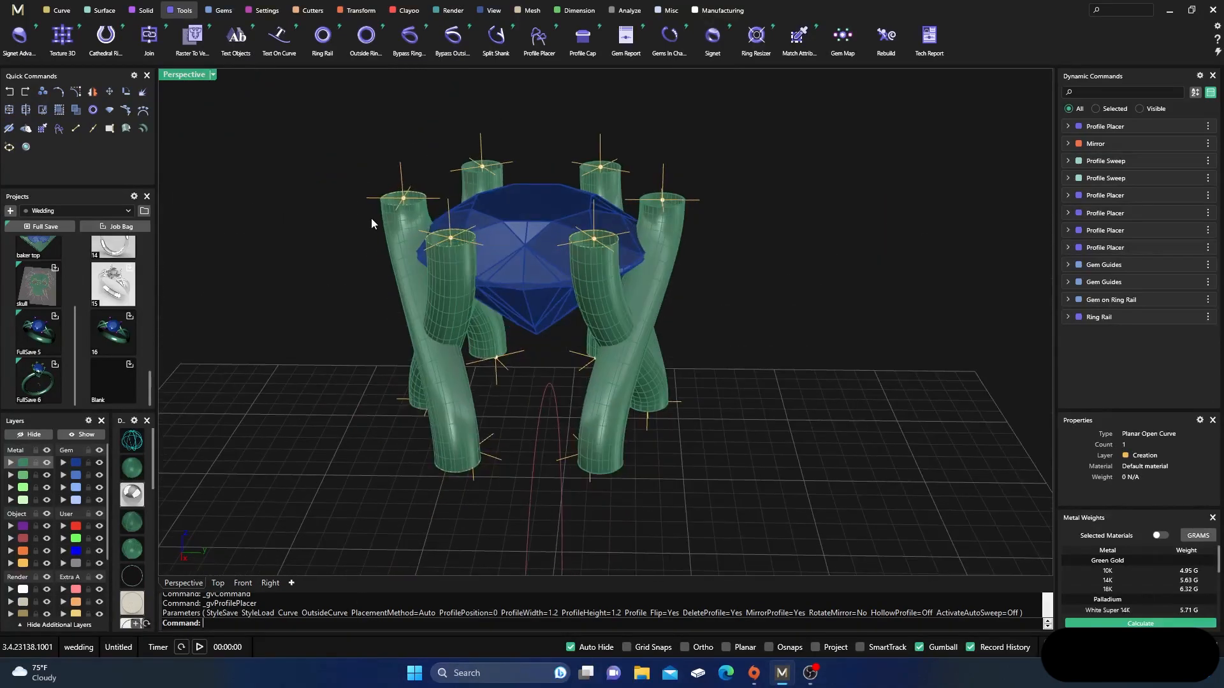
left_click(102, 10)
left_click(106, 41)
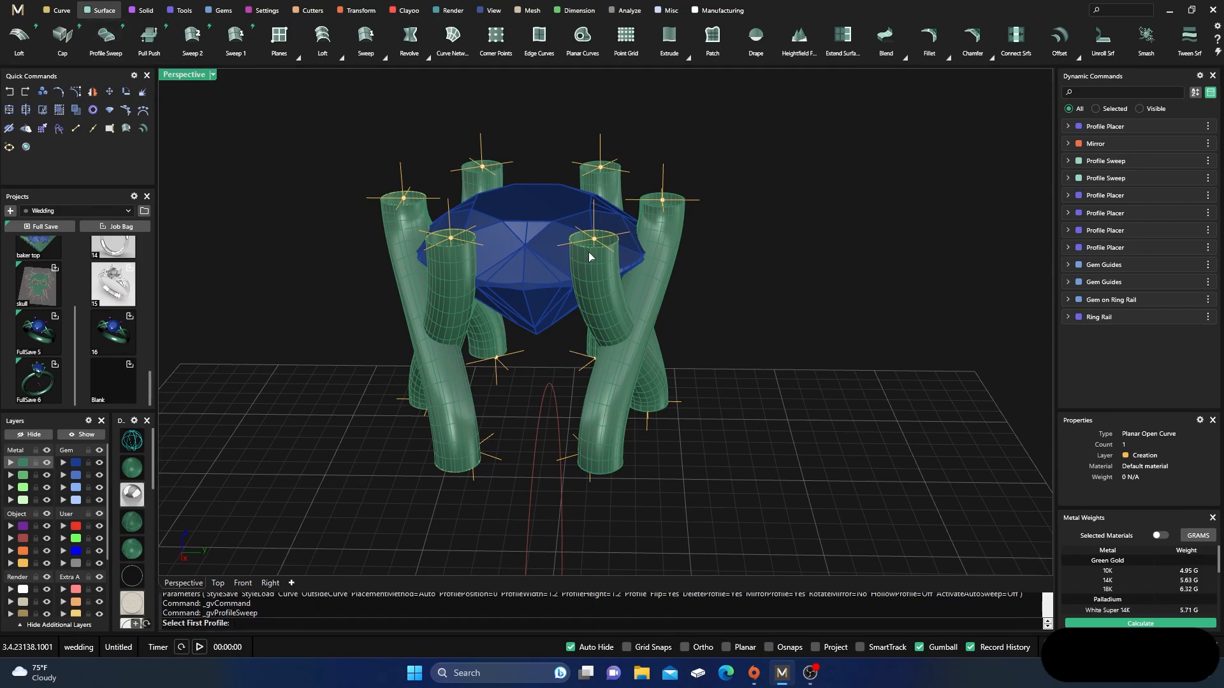
left_click(591, 257)
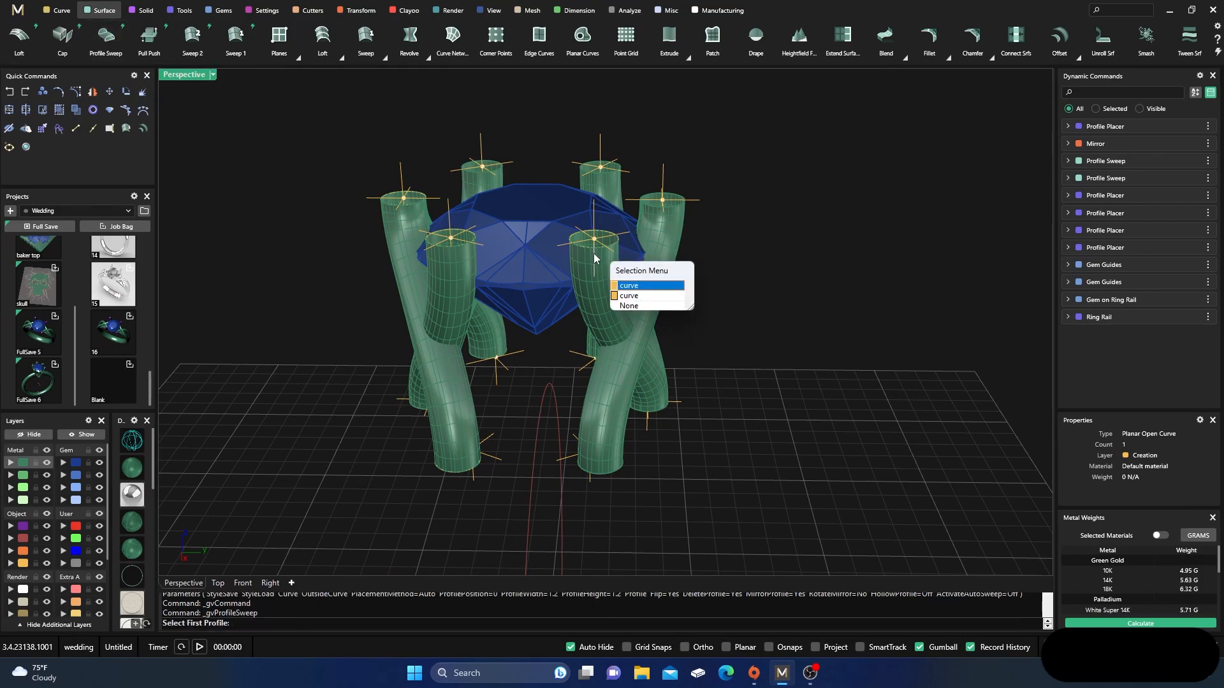
left_click(631, 295)
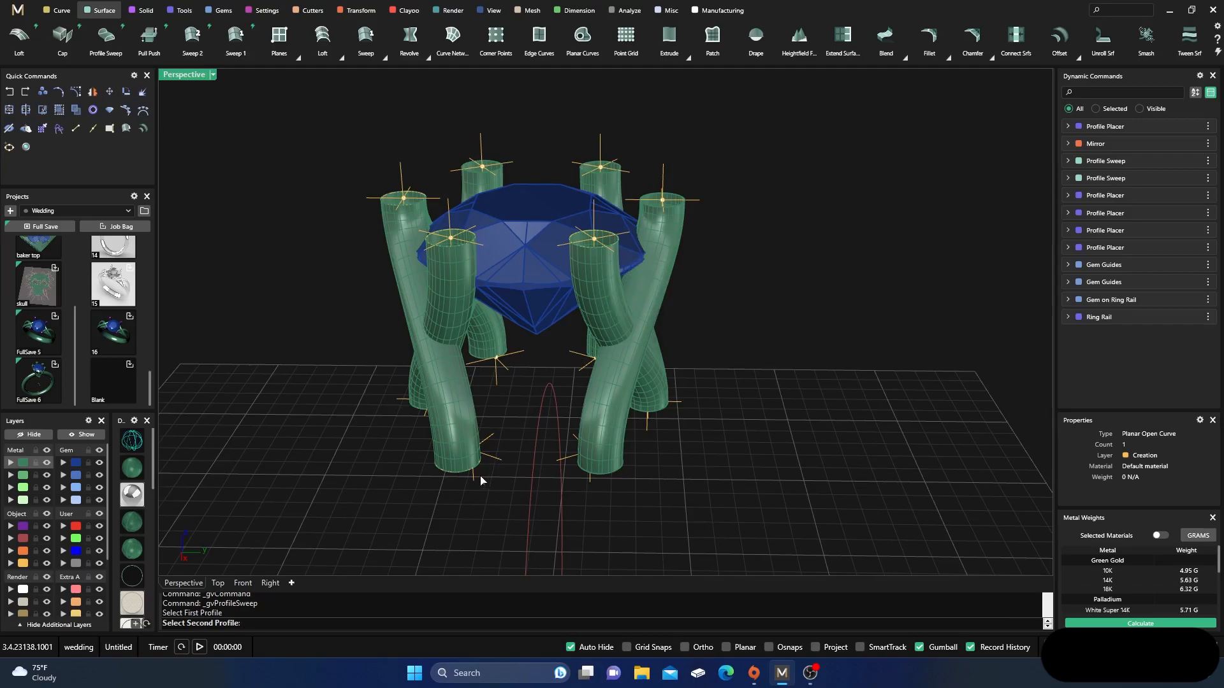
left_click(456, 480)
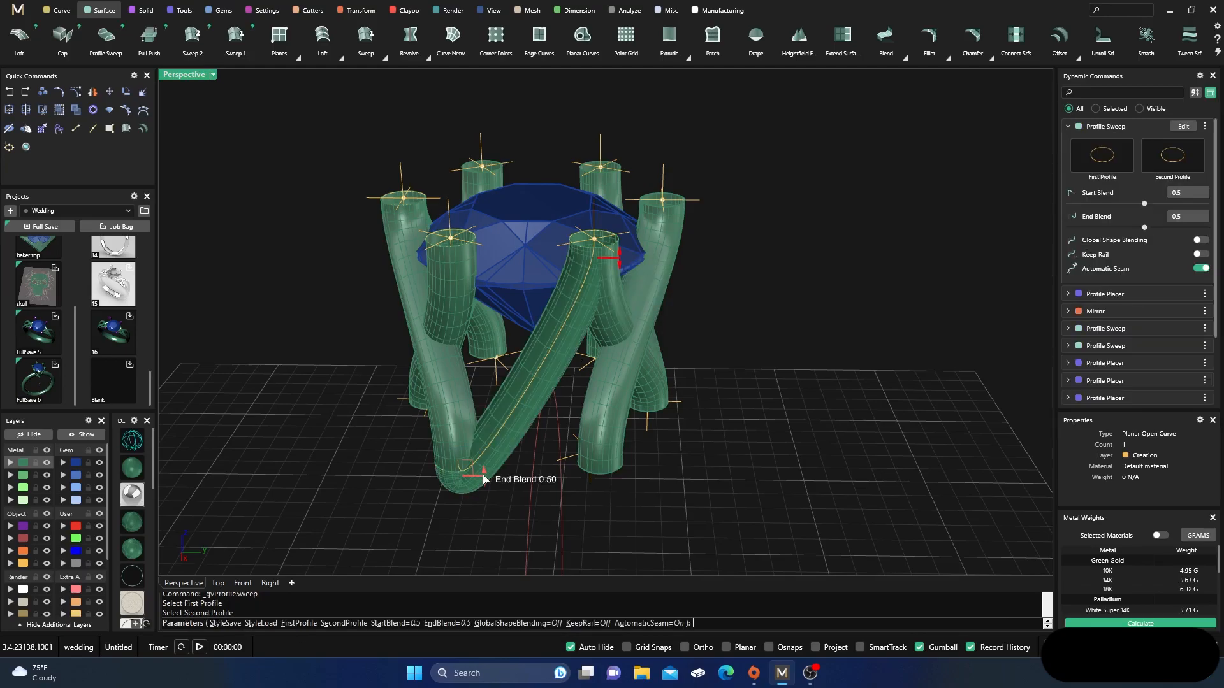
Step: Set the sweep's end blend to -0.7 and start blend to 0.8, and finish the crossing prong
left_click_drag(482, 464, 482, 438)
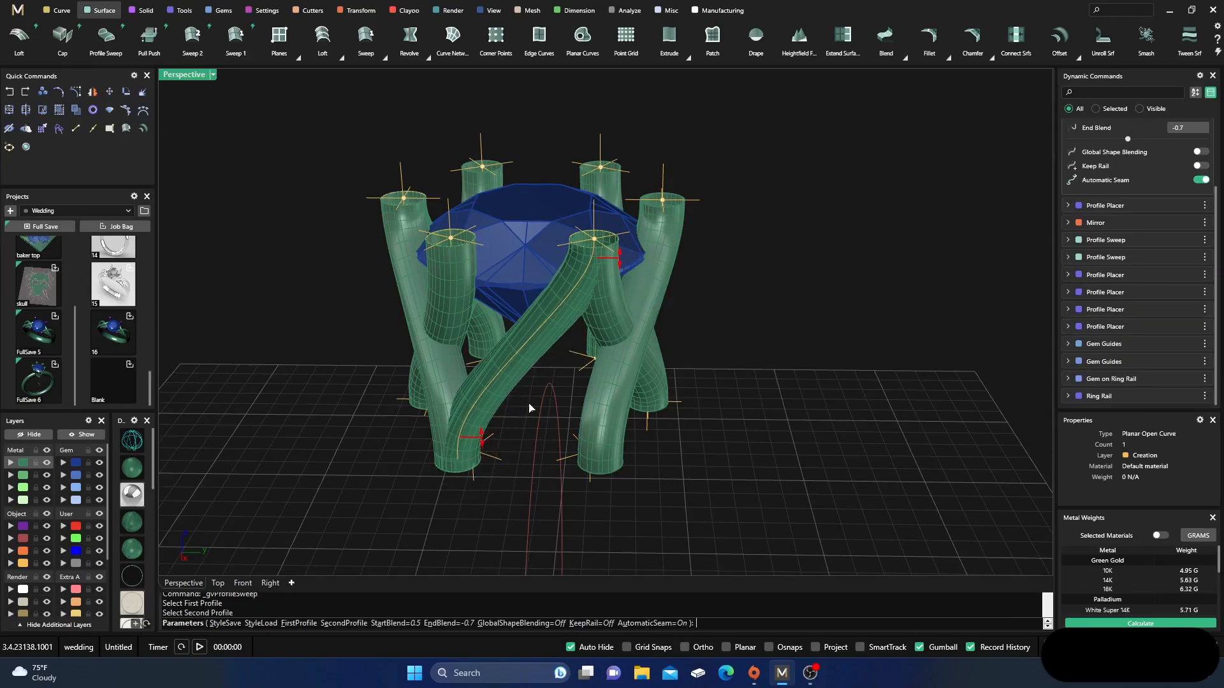
left_click_drag(618, 265, 618, 275)
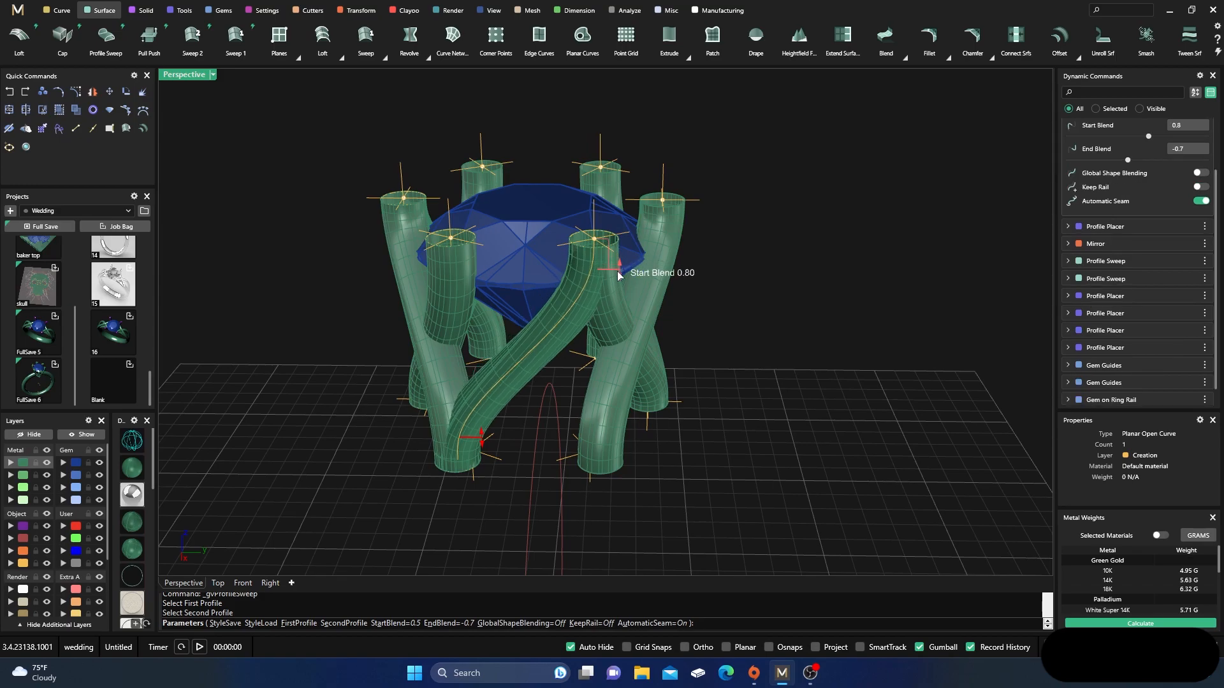
right_click_drag(620, 279, 593, 403)
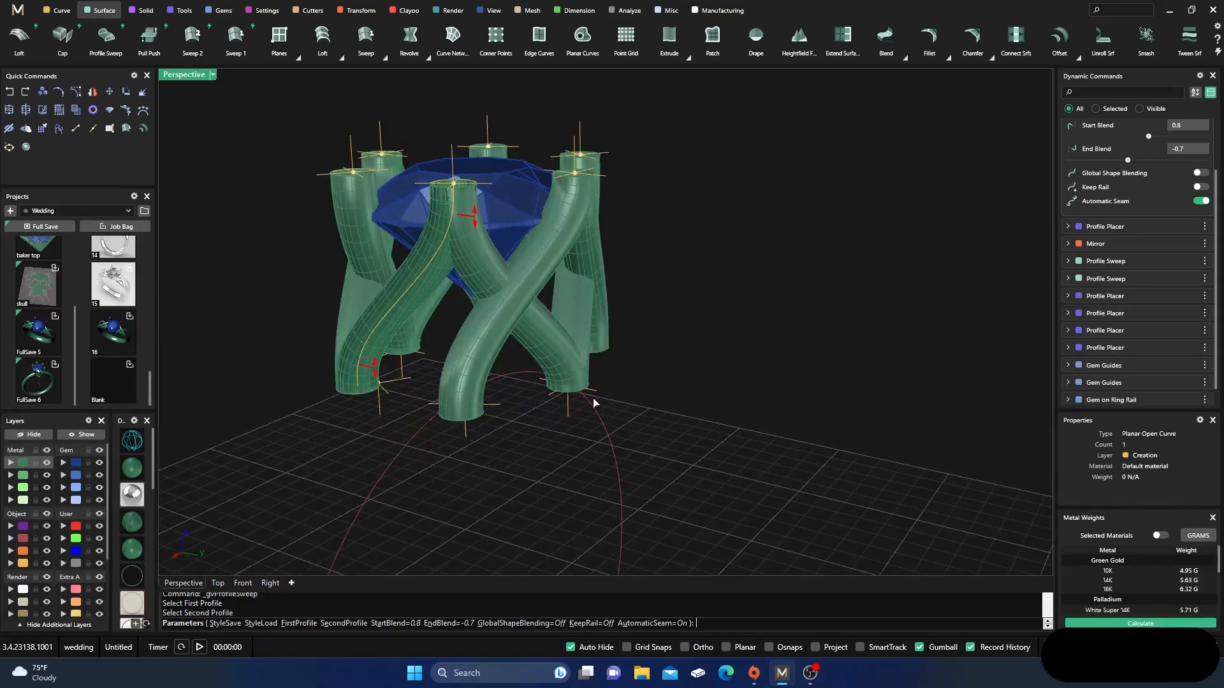
right_click(596, 416)
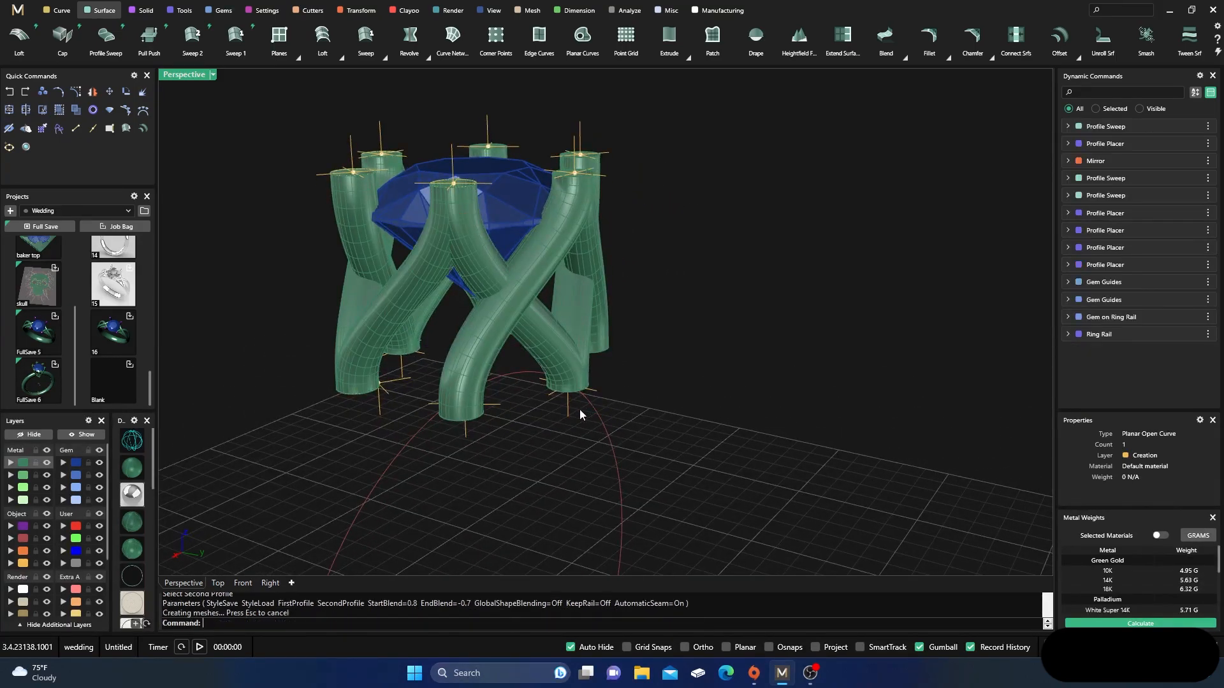
Step: Mirror the new crossing prong around the gem with X Mirror, Y Mirror and Multi enabled
left_click(429, 262)
left_click(357, 9)
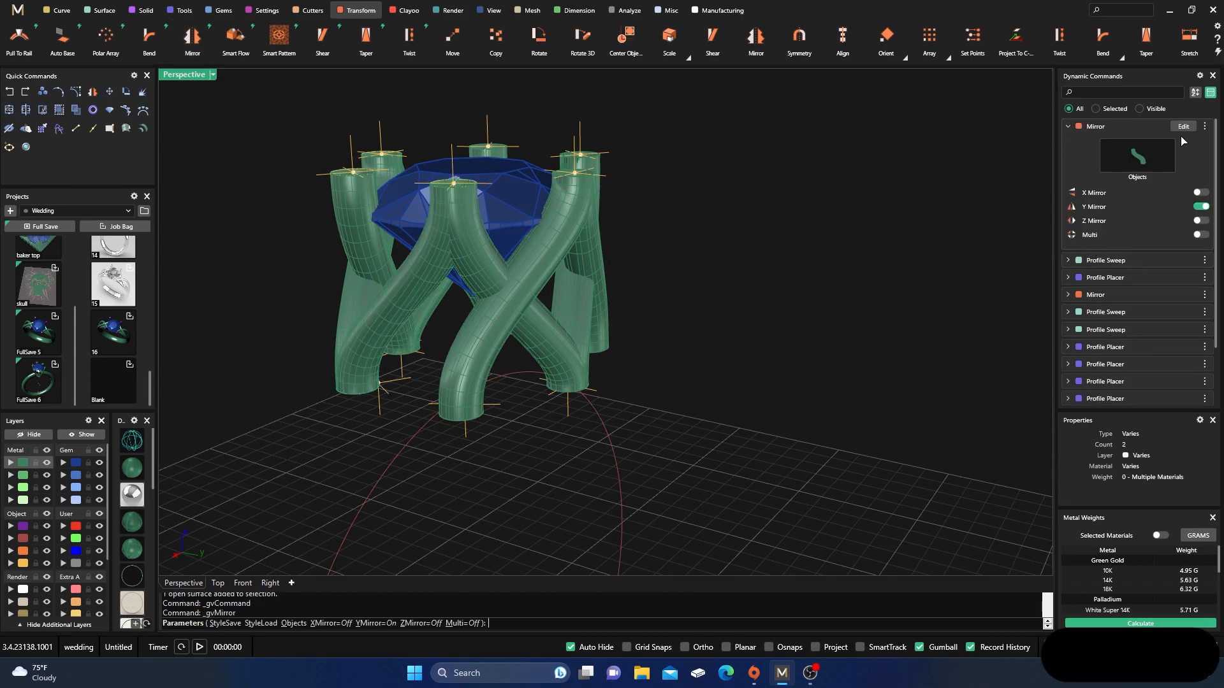
left_click(1201, 193)
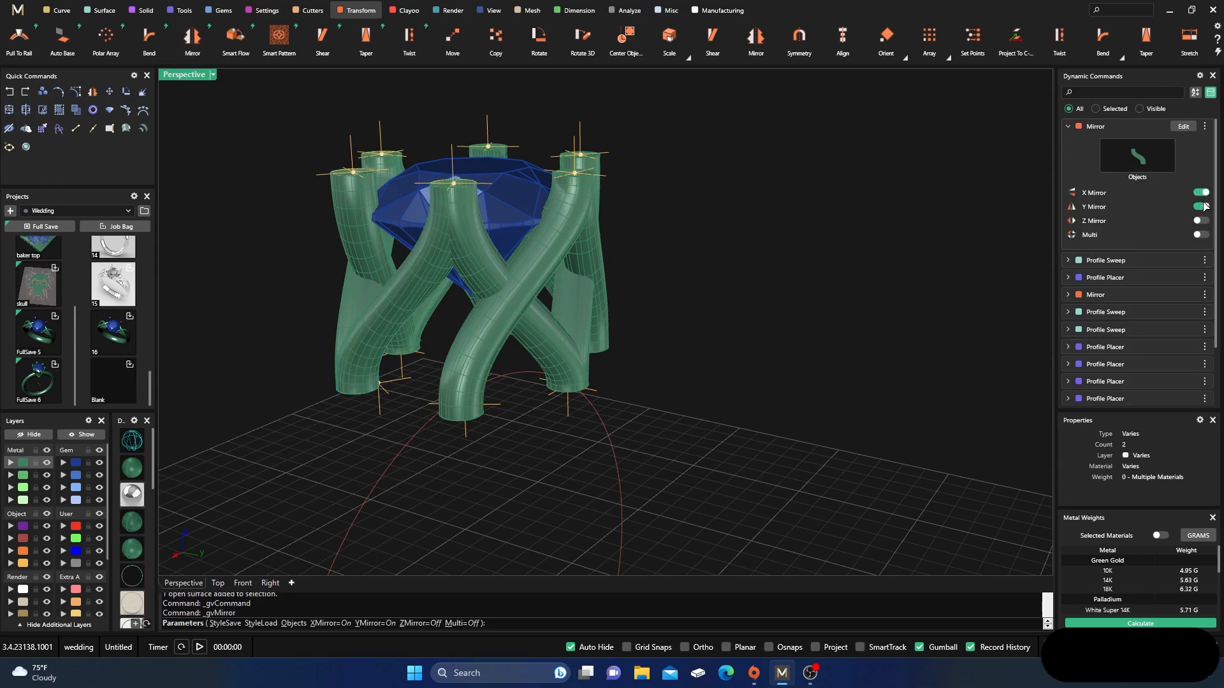
left_click(1201, 234)
right_click_drag(883, 295, 545, 333)
right_click(593, 325)
Step: Edit the lower Gem Guides and set the girdle spacing to -1.9 mm so the prong feet taper inward
scroll(526, 318, "up", 7)
left_click(587, 304)
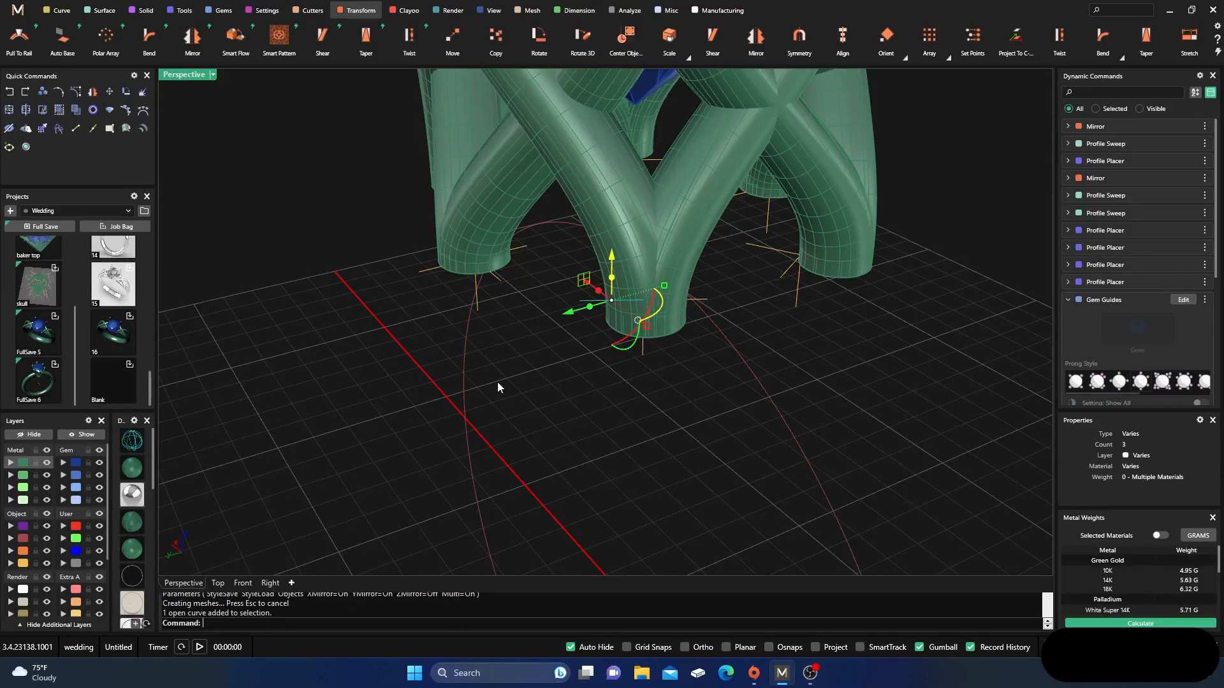
left_click(1183, 299)
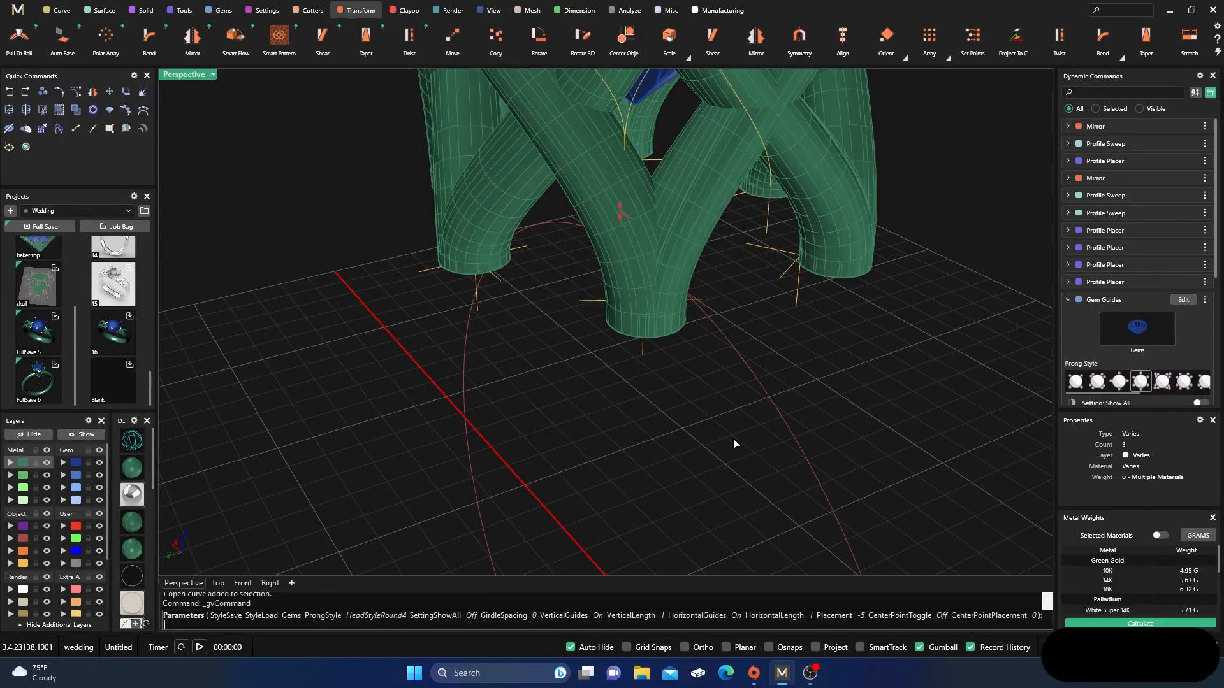
right_click_drag(713, 460, 530, 412)
scroll(536, 418, "down", 3)
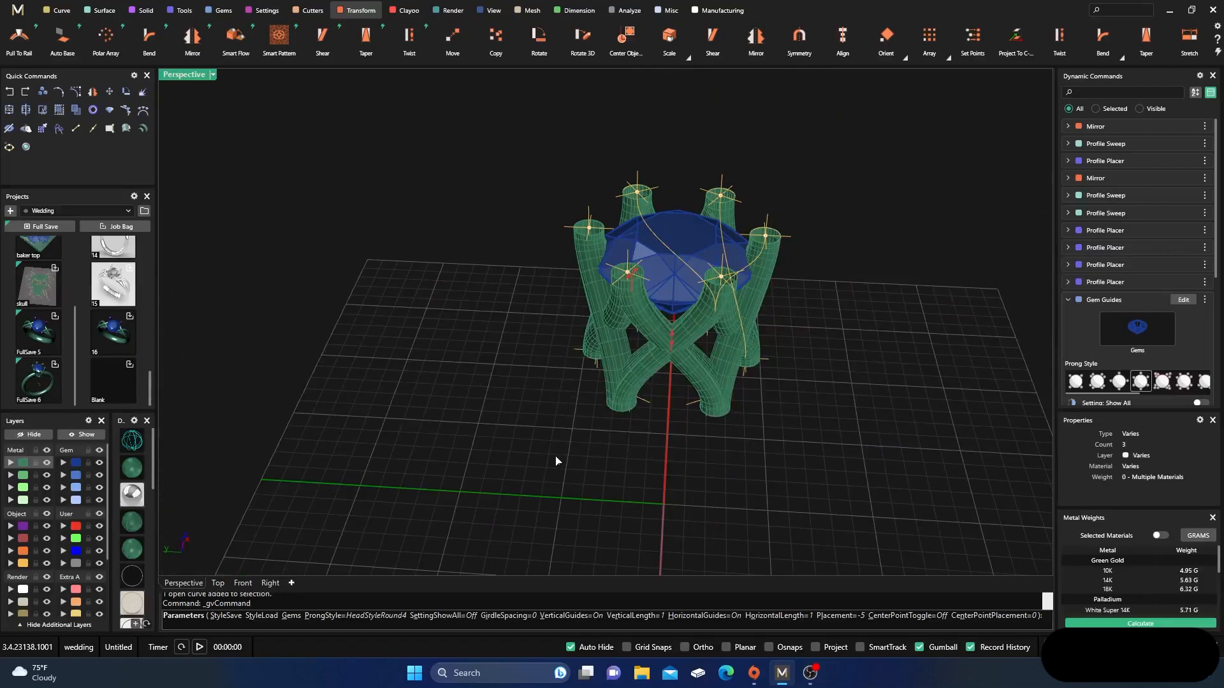
right_click_drag(560, 462, 500, 462)
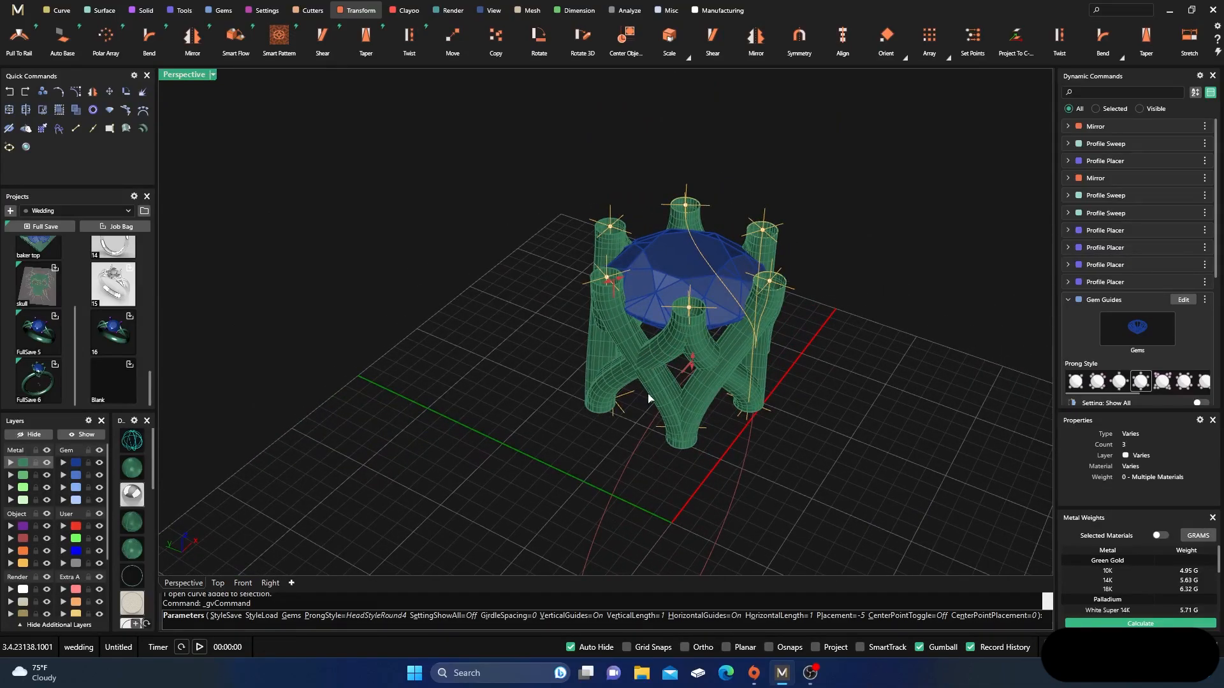
mouse_move(693, 368)
right_click_drag(704, 441, 624, 346)
mouse_move(603, 282)
left_click_drag(603, 282, 657, 294)
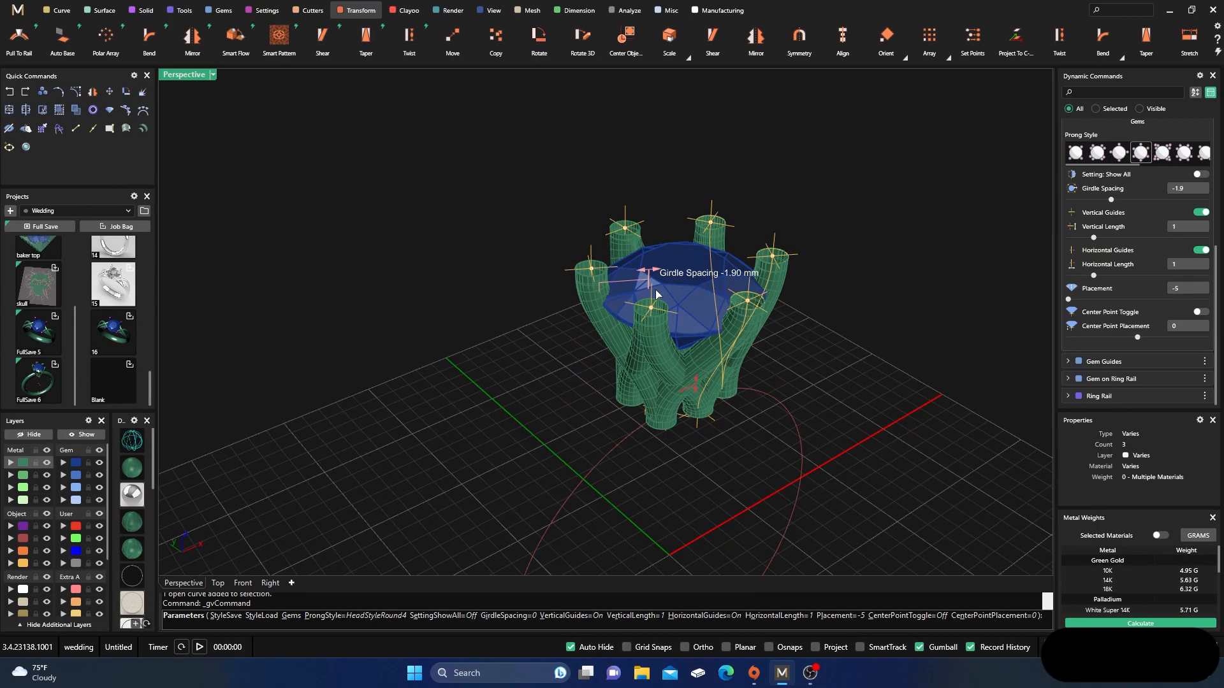
right_click_drag(480, 445, 688, 422)
right_click(687, 419)
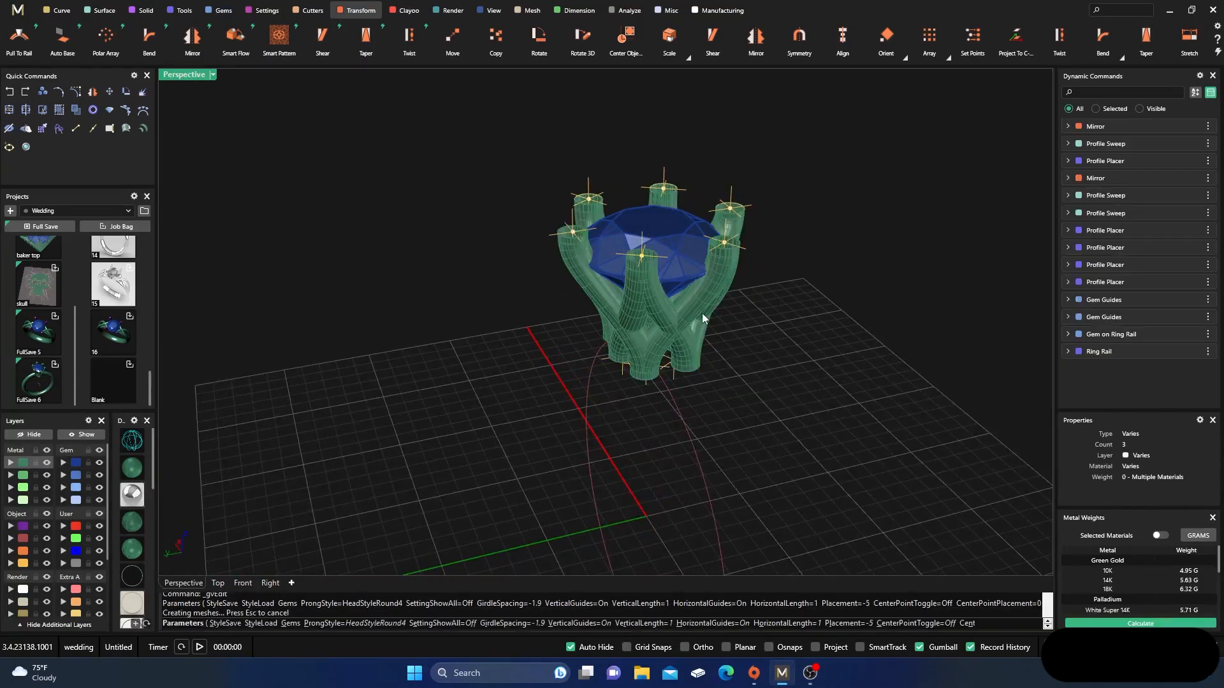
Step: Edit the center gem on the ring rail and change its shape to Oval
left_click(669, 241)
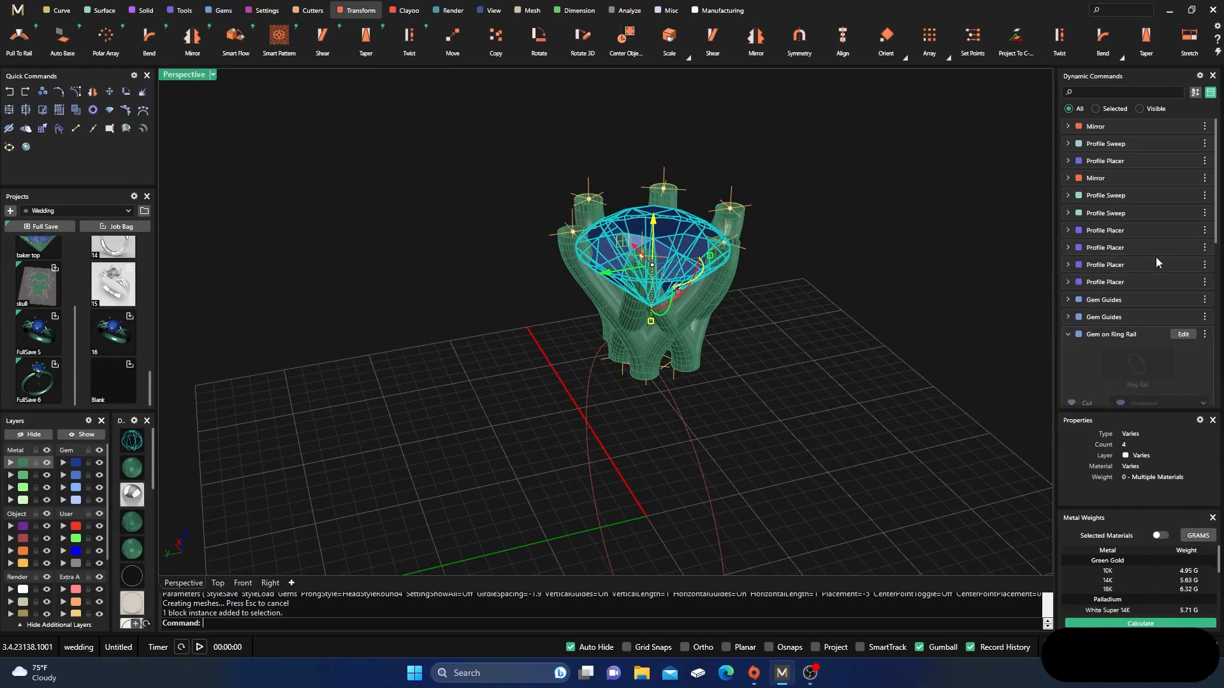
left_click(1183, 335)
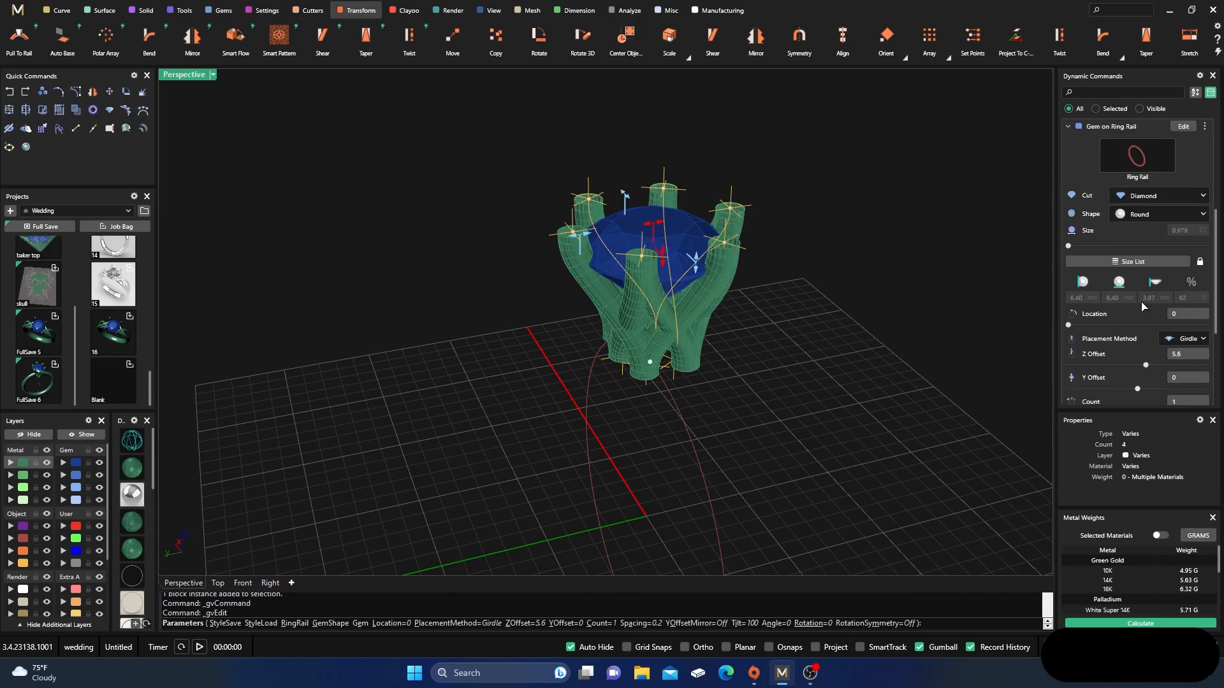
left_click(1132, 219)
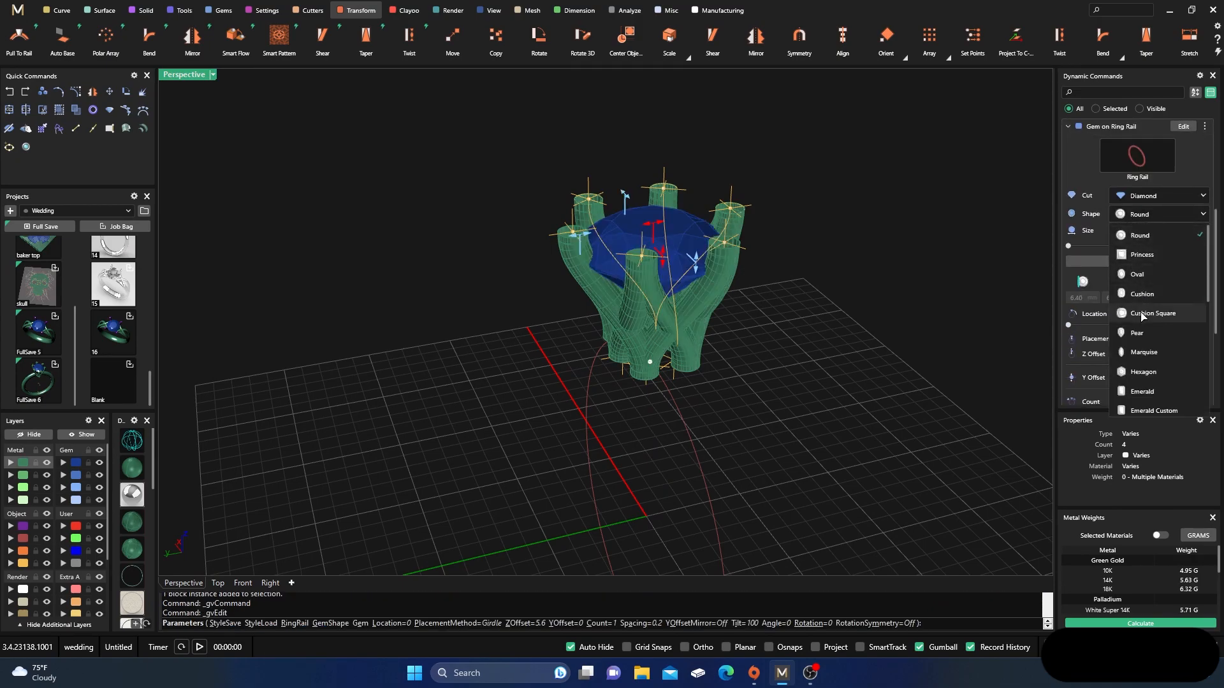
left_click(1138, 274)
right_click_drag(890, 356, 841, 362)
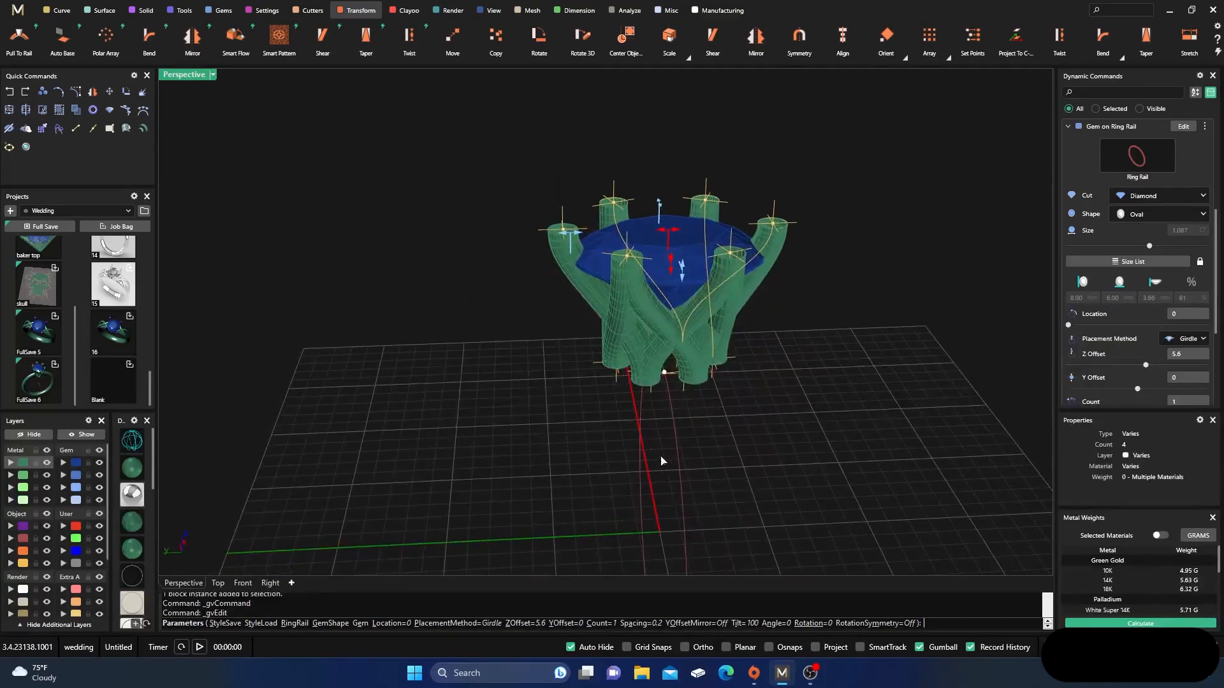
right_click_drag(512, 436, 568, 442)
scroll(618, 381, "up", 4)
scroll(536, 423, "up", 3)
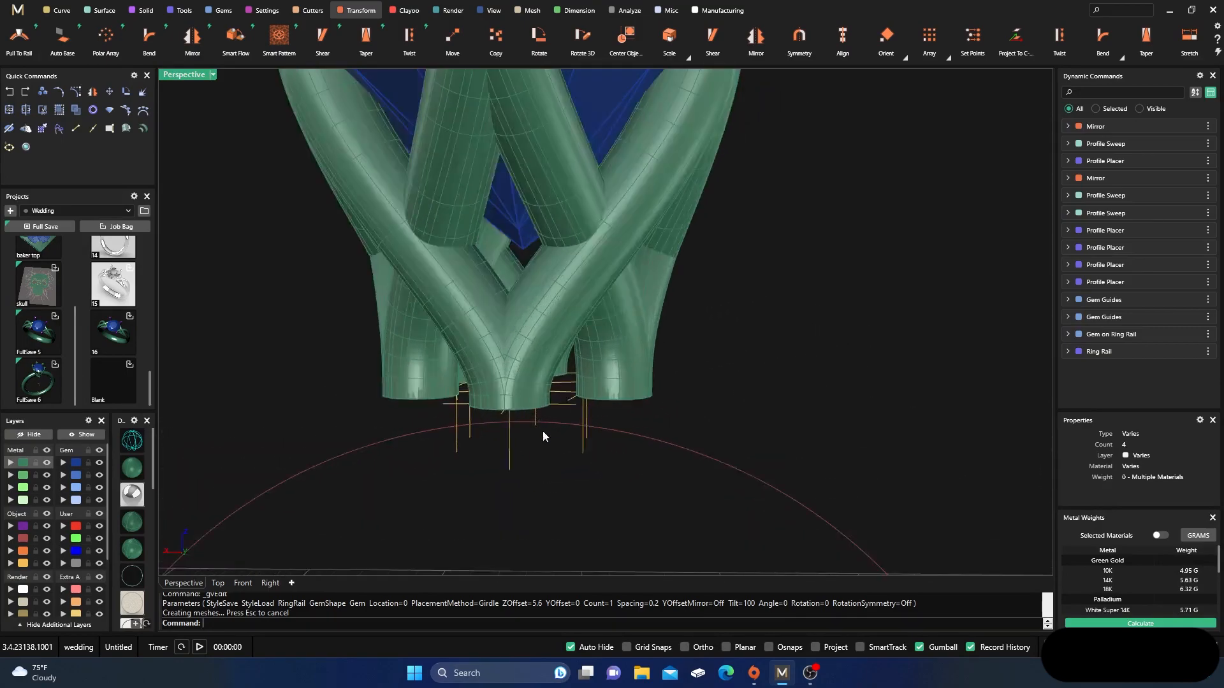
Step: Examine the prong feet and guides above the ring rail and the whole oval head from several angles
left_click(509, 456)
left_click(687, 388)
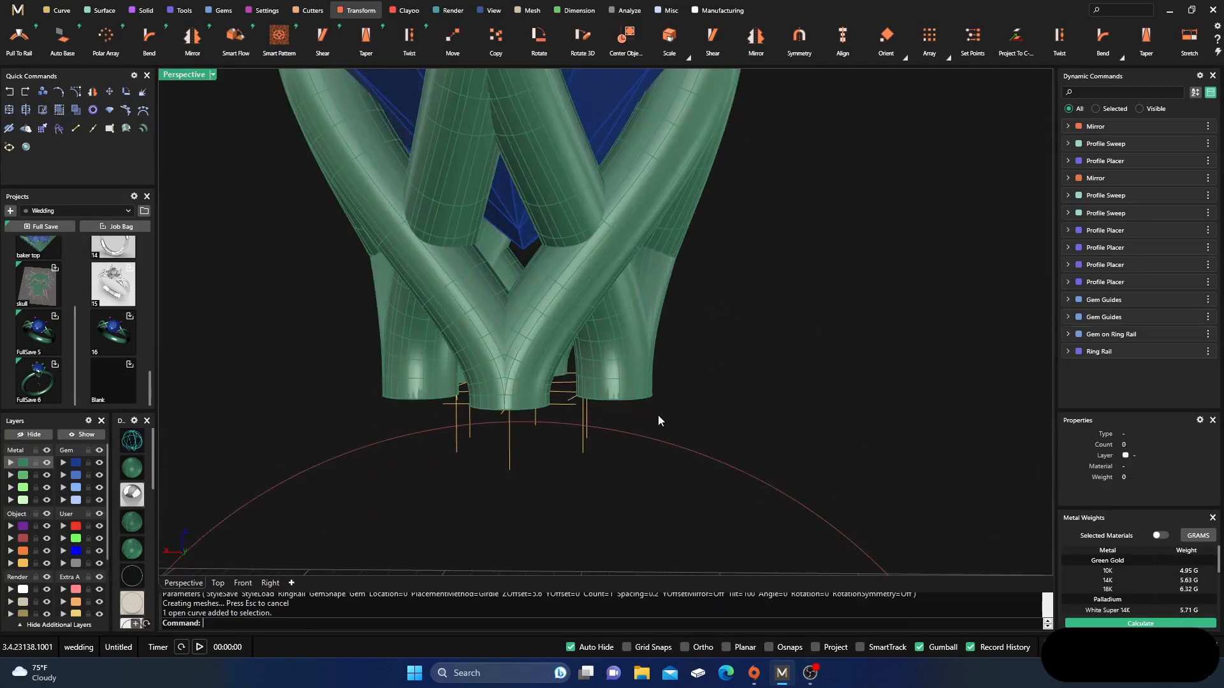
scroll(658, 415, "down", 5)
right_click_drag(636, 494, 587, 479)
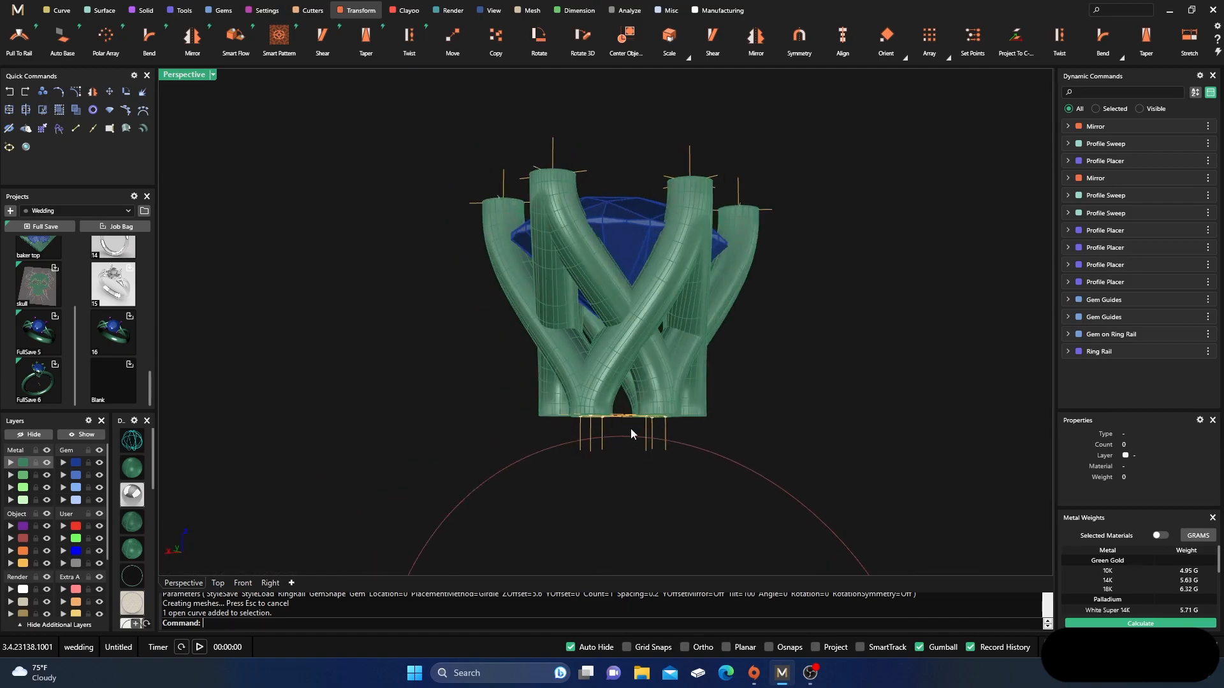
scroll(511, 365, "down", 6)
right_click_drag(469, 422, 519, 450)
scroll(524, 390, "up", 6)
scroll(520, 374, "down", 6)
right_click_drag(520, 376, 497, 441)
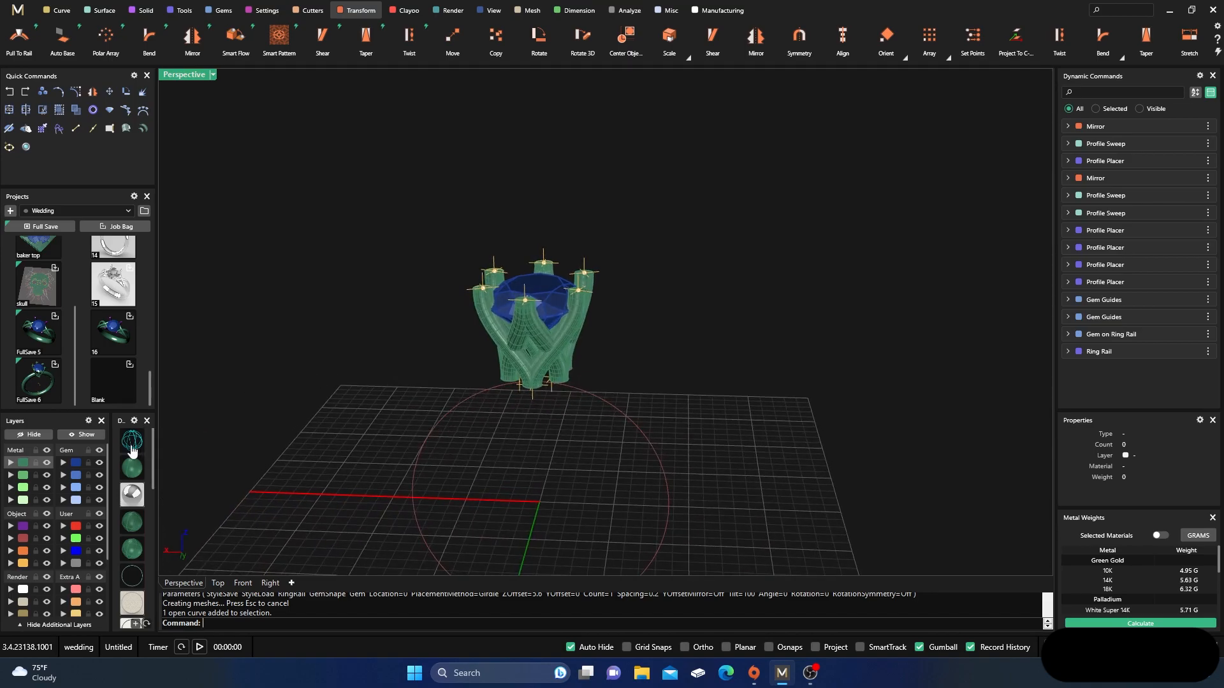
Step: Hide the gem layer in the enlarged top view to expose the inside of the six-prong head
double_click(181, 75)
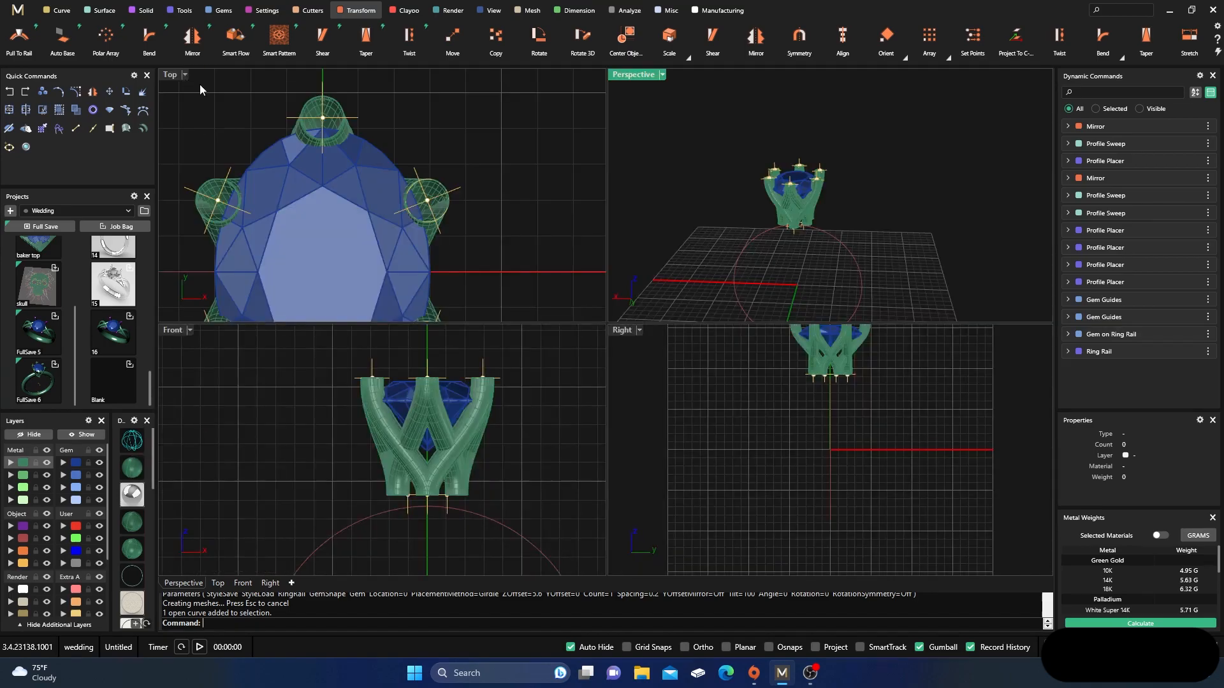
double_click(170, 79)
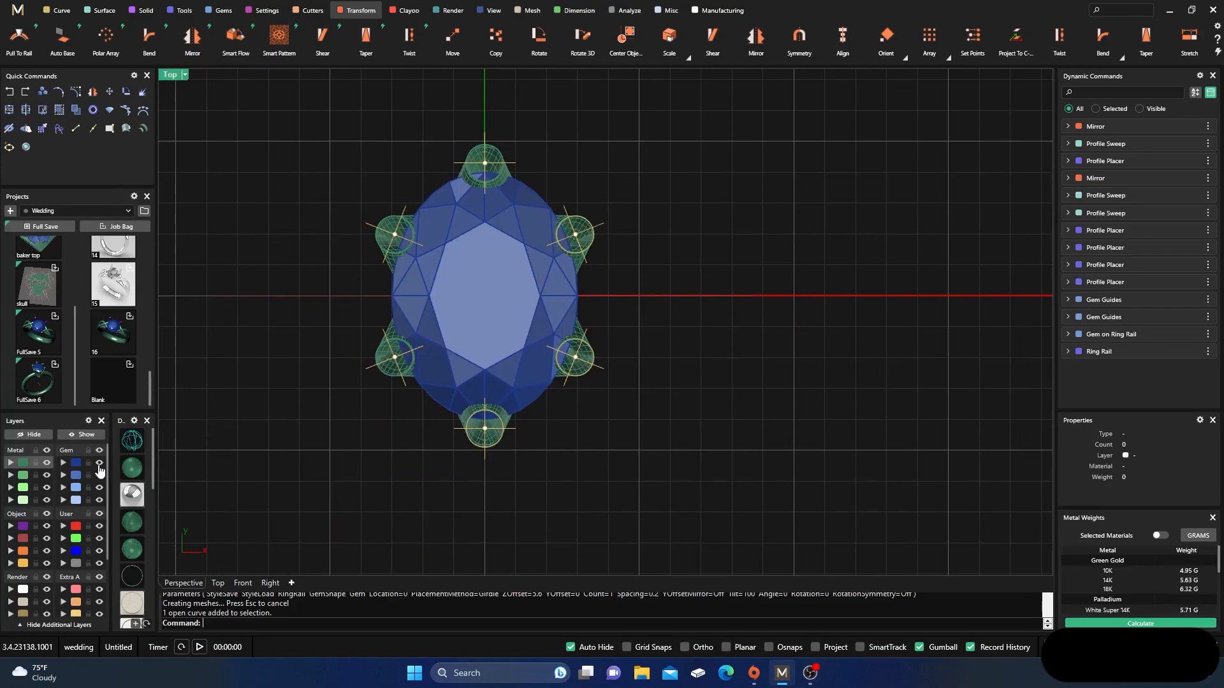
left_click(98, 463)
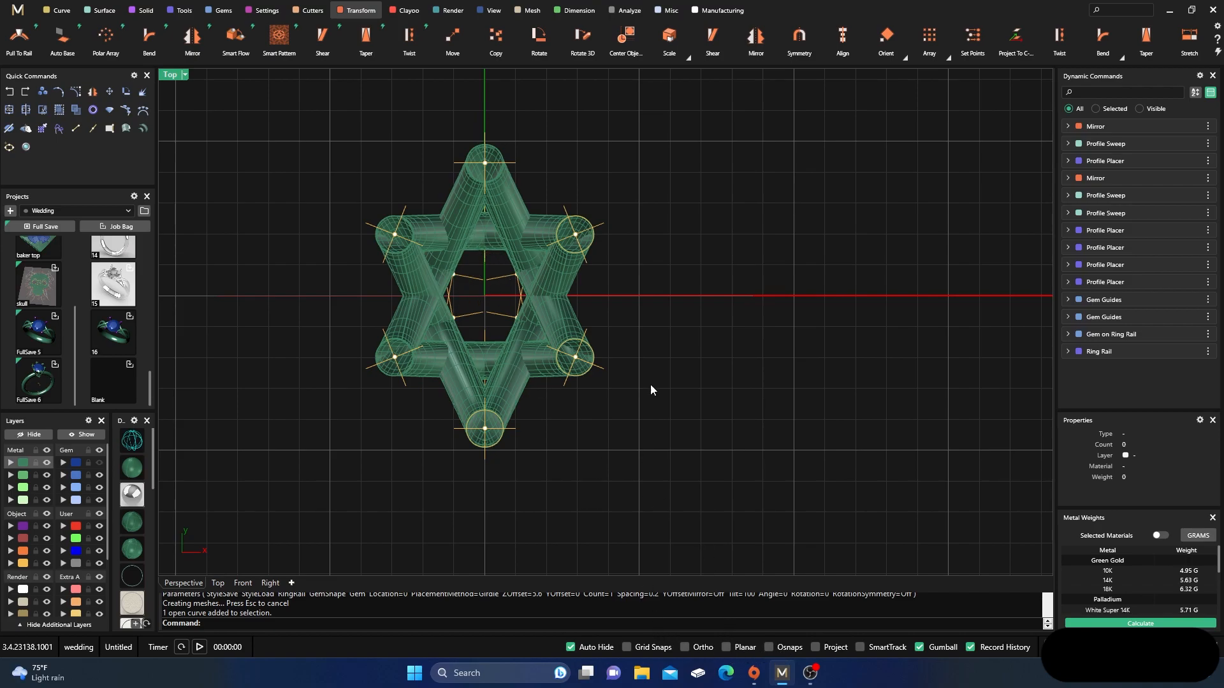
Step: Draw an ellipse centred at 0,0,0 within the prong head, with half-axes of about 2.1 mm lengthwise and 1.7 mm across
left_click(63, 11)
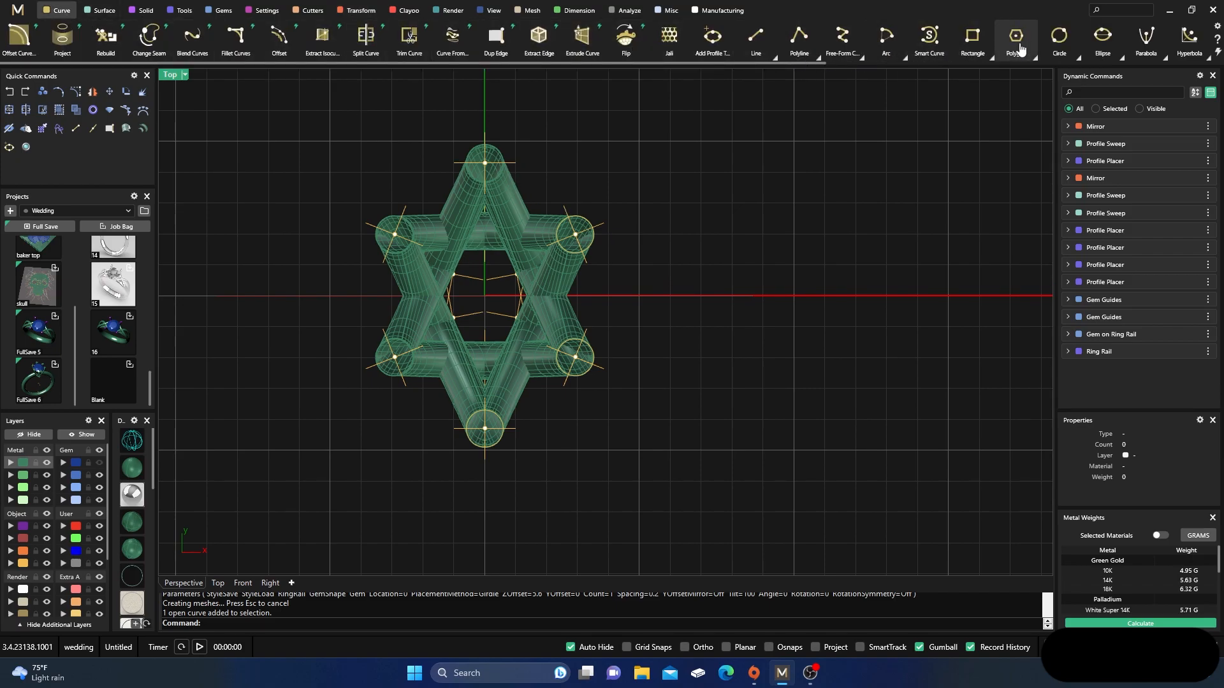
left_click(1103, 39)
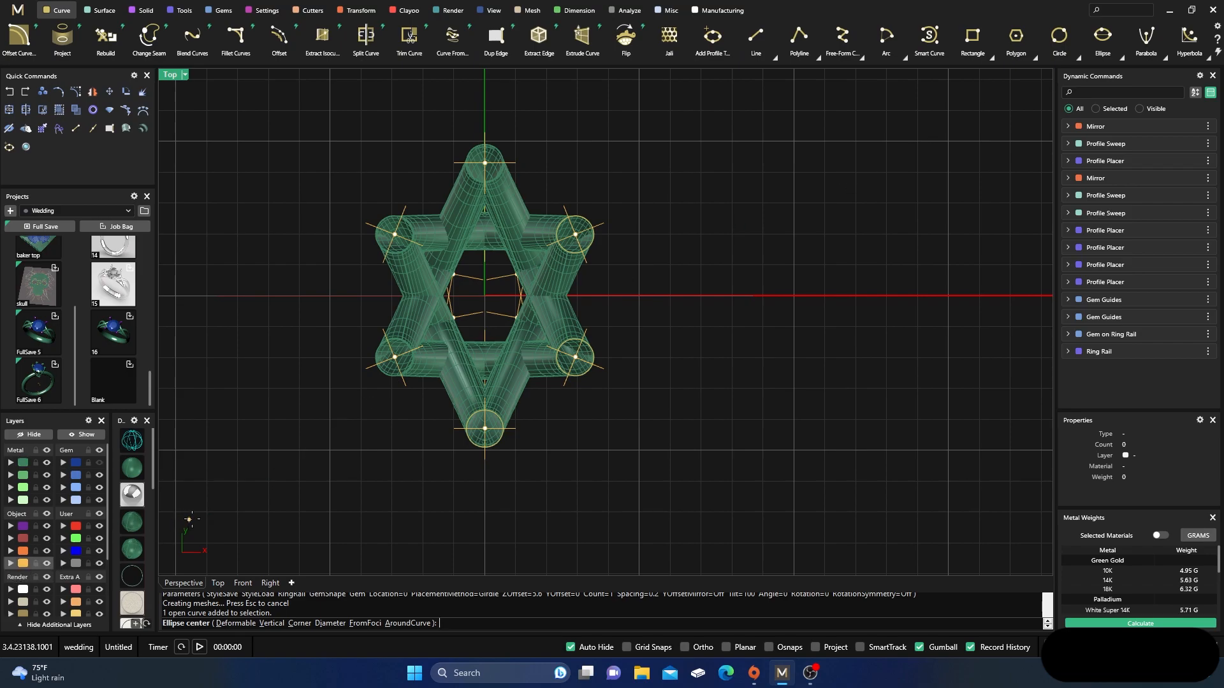
type("0,0,0")
key("Return")
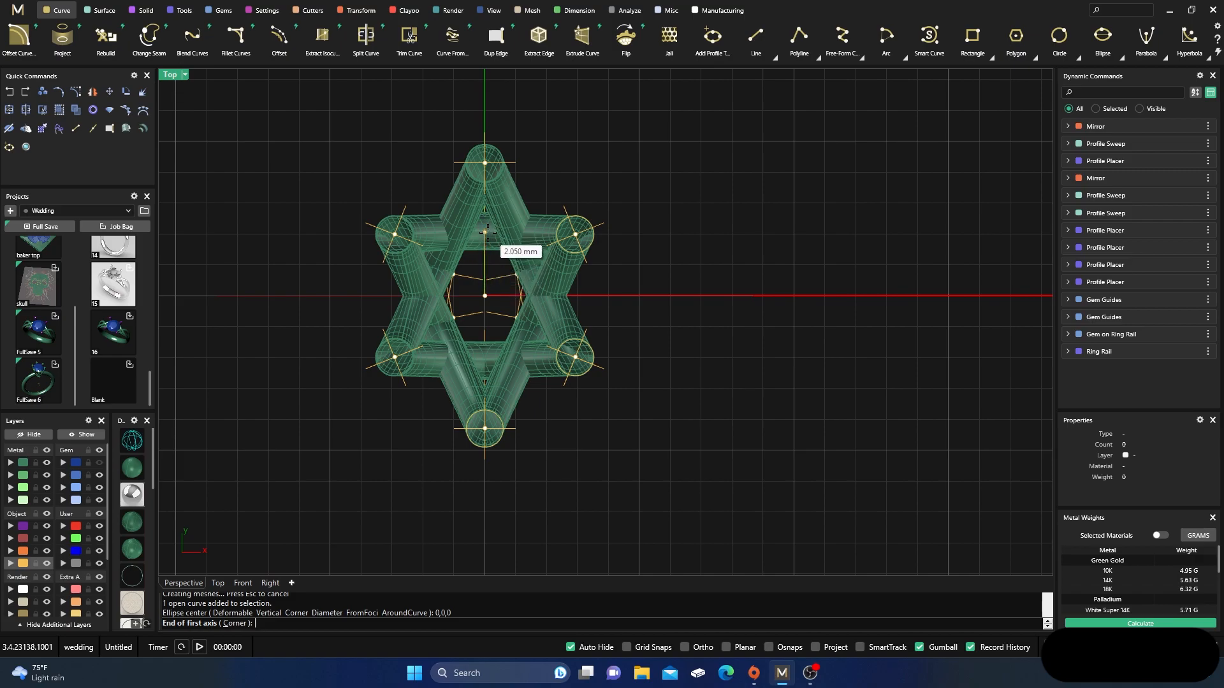
left_click(486, 230)
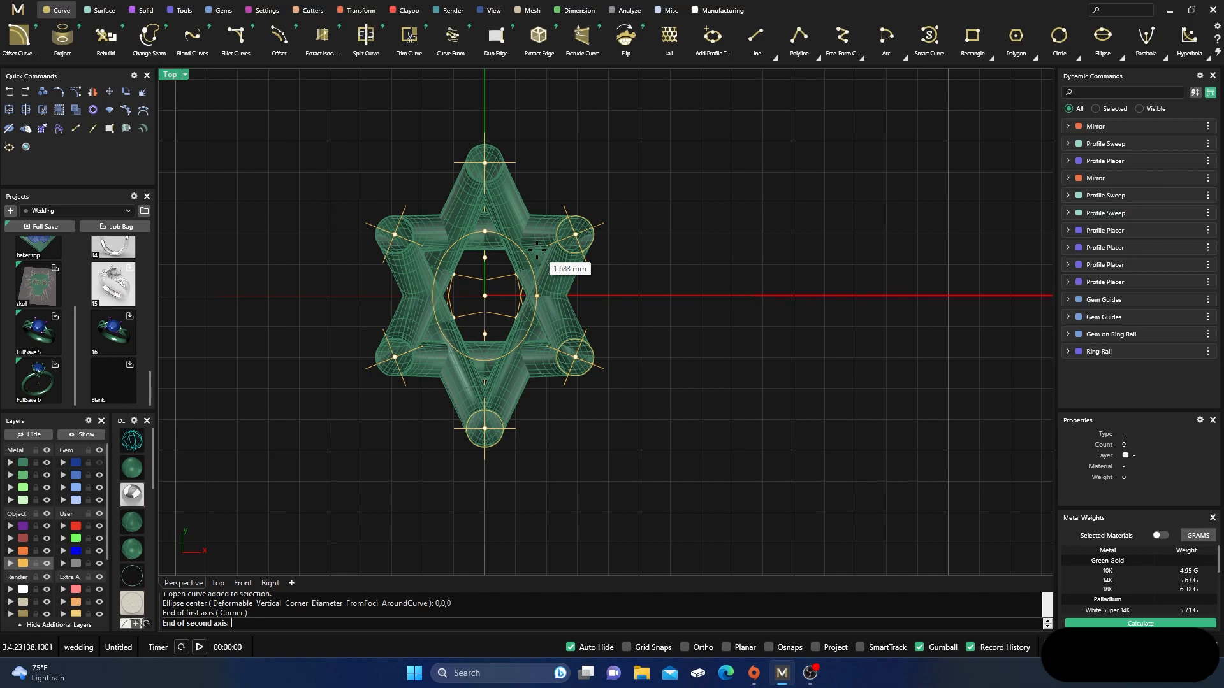
key("Escape")
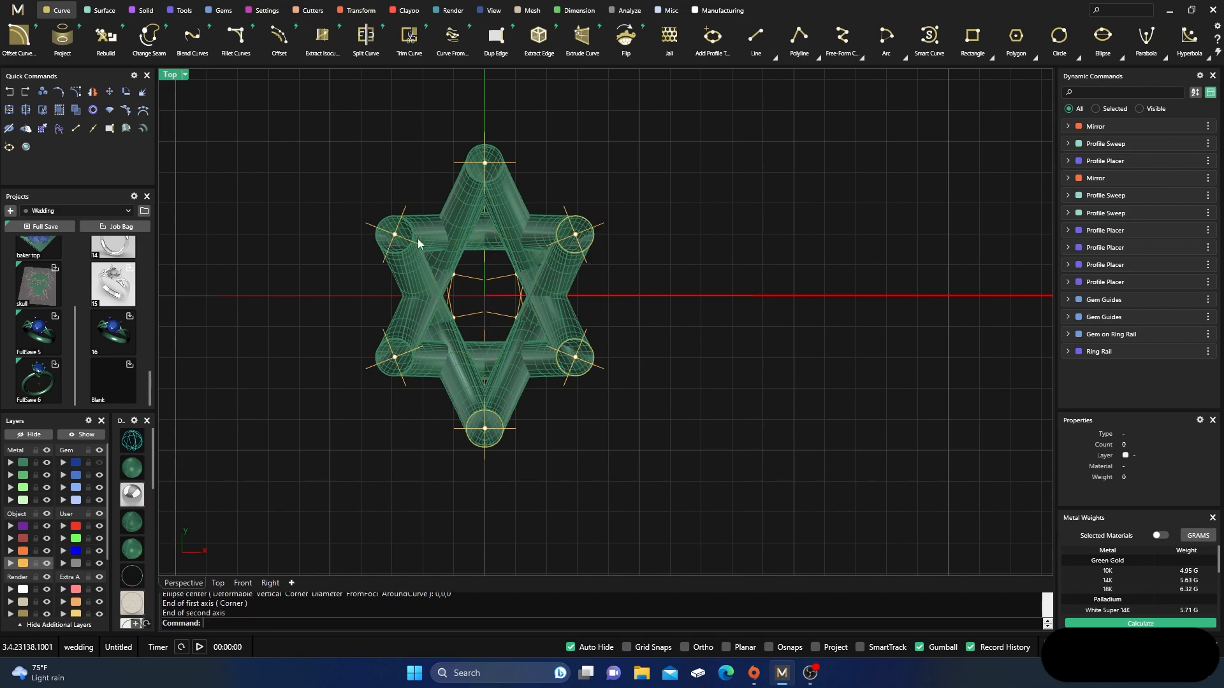
Step: Combine the ellipse and the ring rail with Curve From 2 Views and show the Ring Rail again
double_click(171, 76)
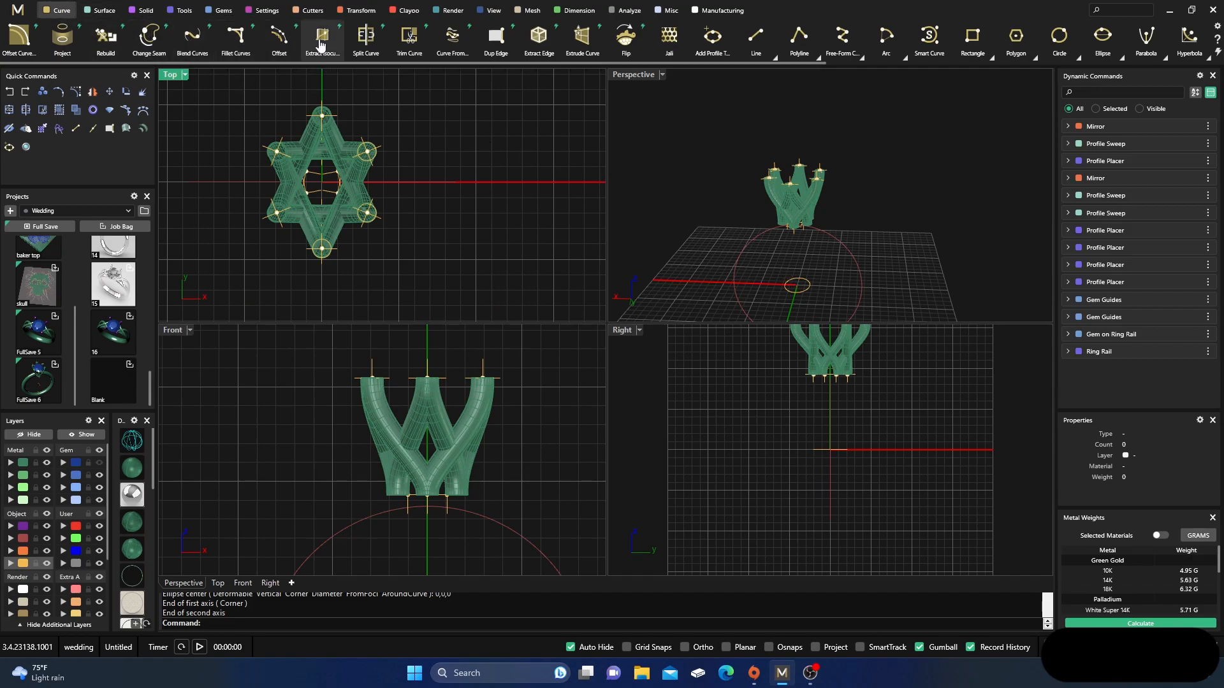
left_click(451, 41)
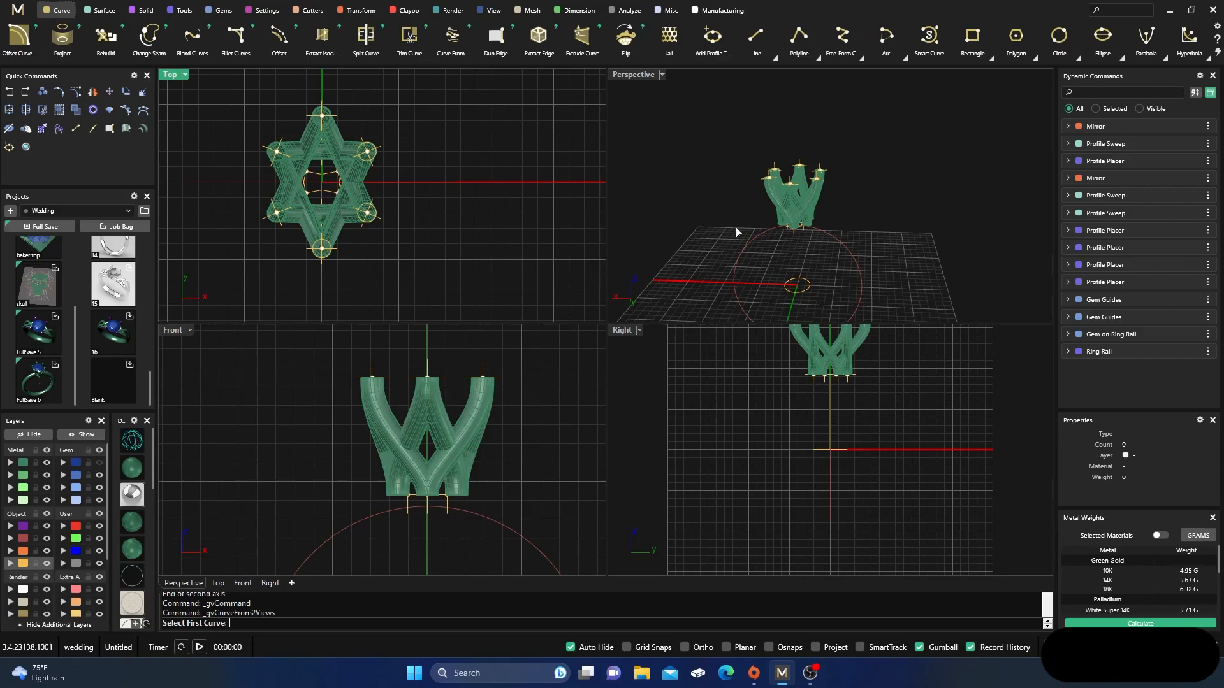
left_click(801, 283)
left_click(824, 242)
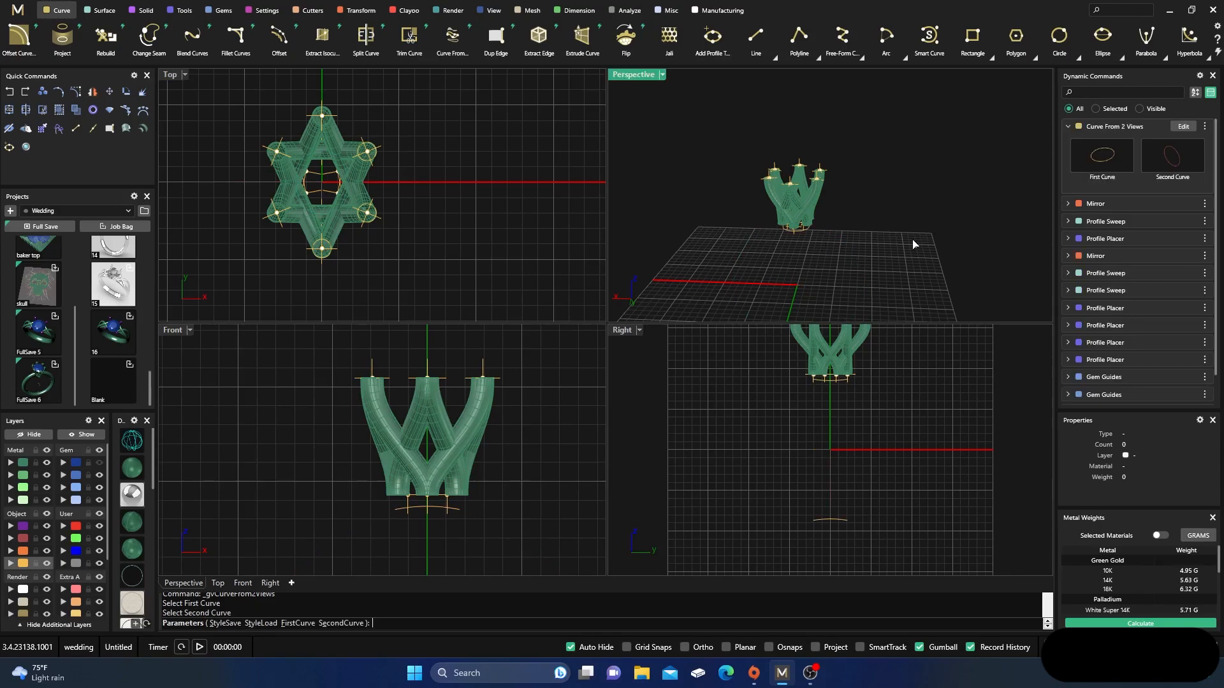
key("Return")
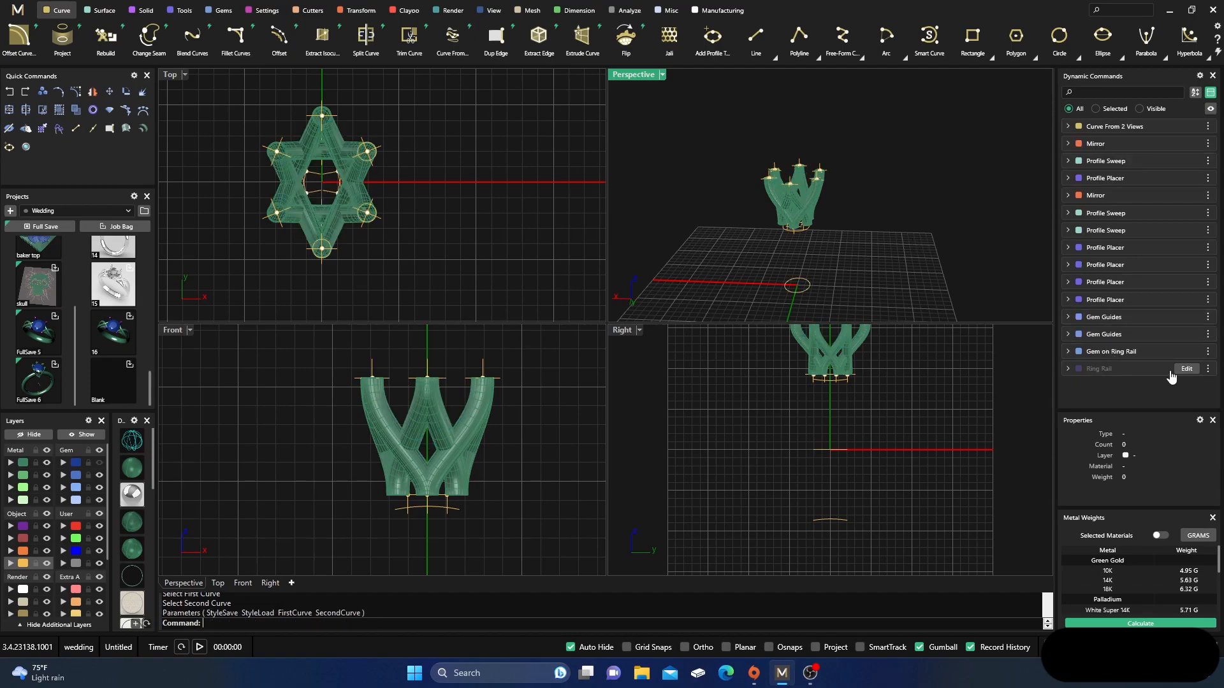
left_click(1208, 369)
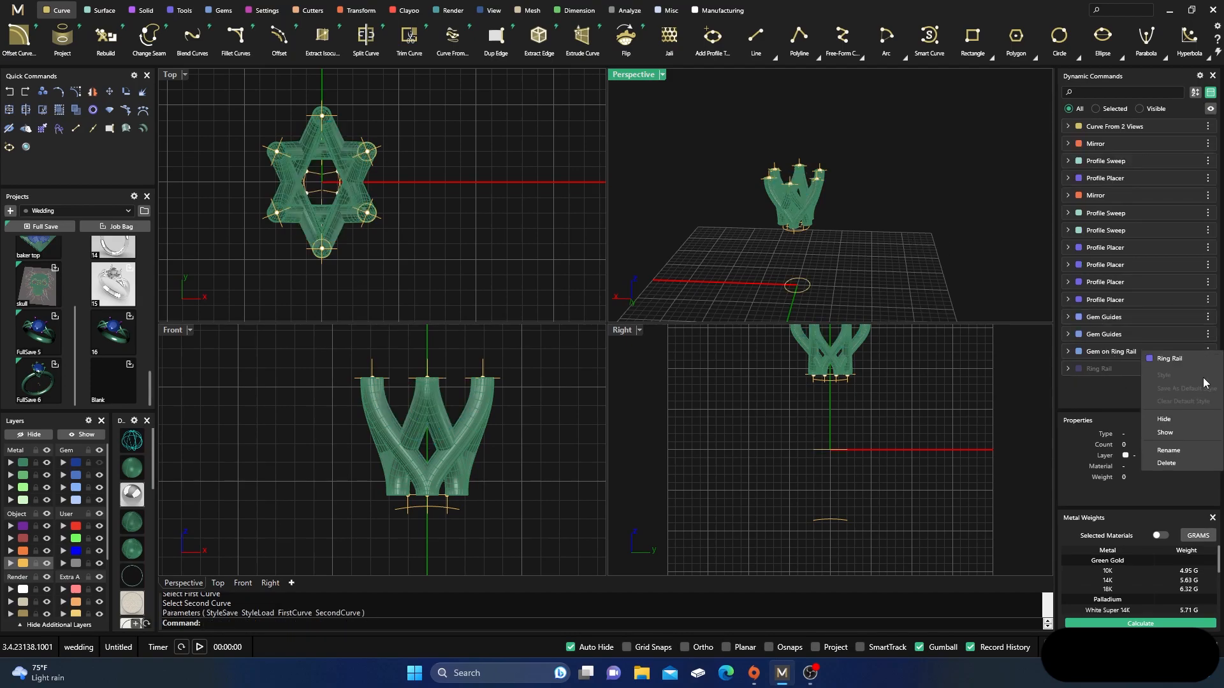
left_click(1165, 433)
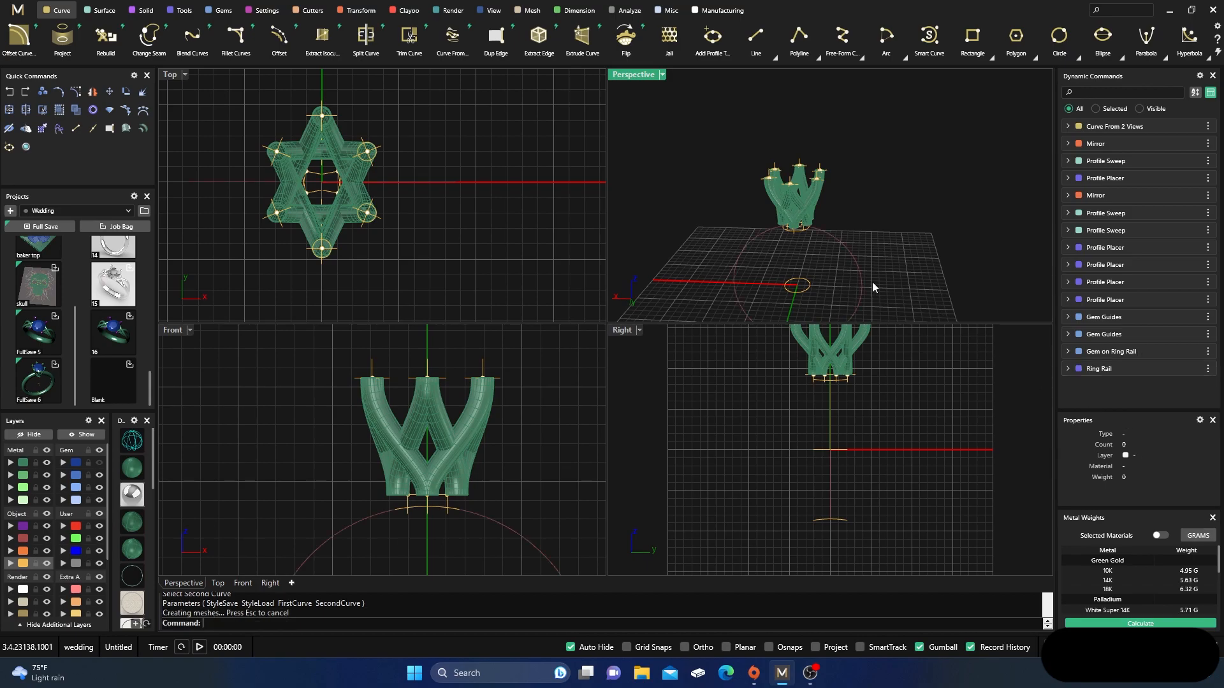
Step: Place a profile on the curved ellipse below the prong feet with Profile Placer, using the Frontal placement method
double_click(624, 75)
right_click_drag(590, 338, 552, 380)
scroll(562, 404, "up", 5)
scroll(560, 403, "up", 2)
left_click(546, 367)
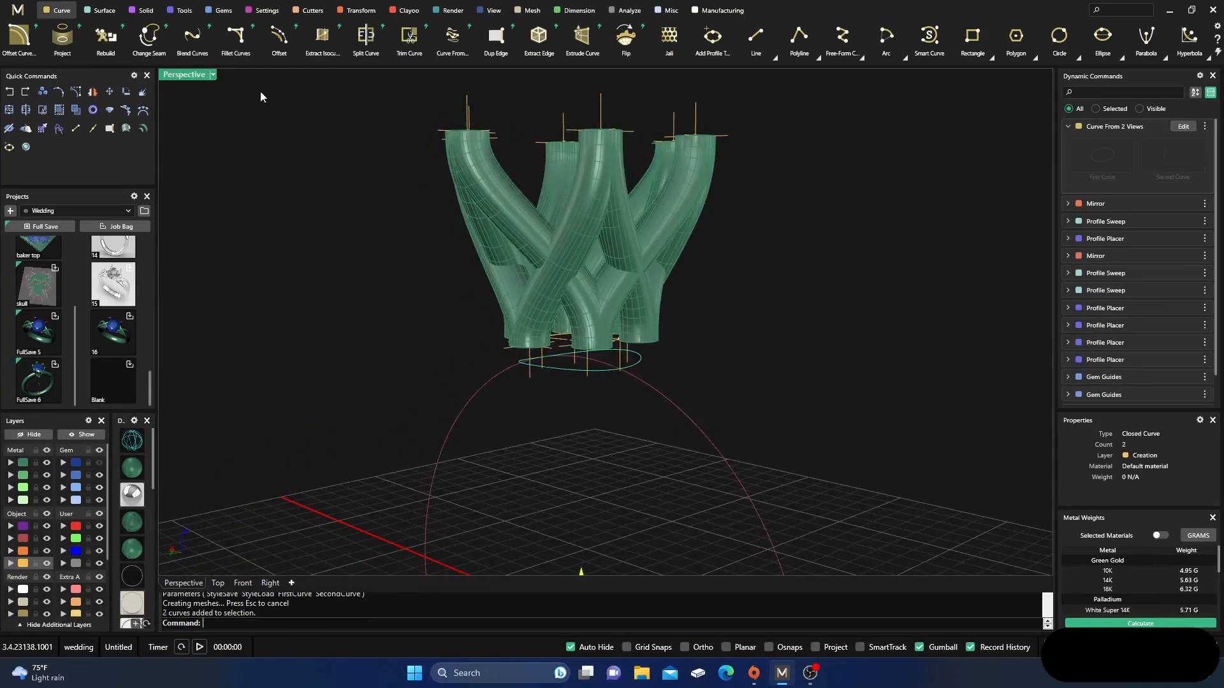
left_click(184, 10)
left_click(537, 39)
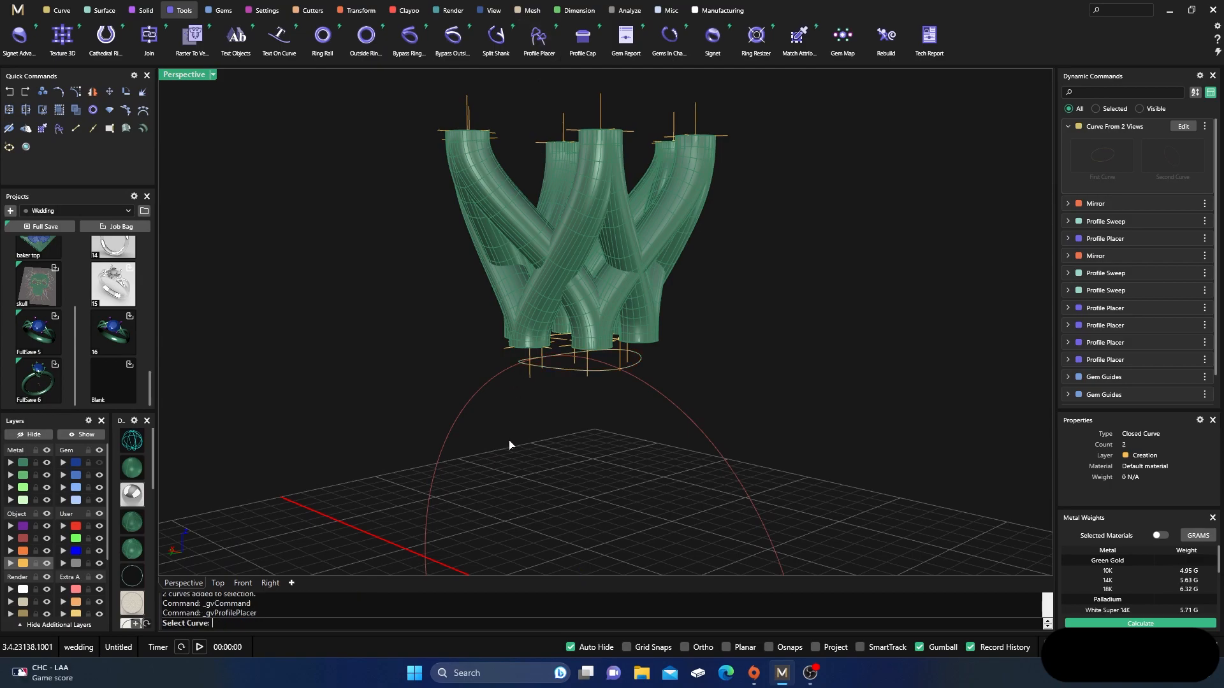
left_click(554, 374)
right_click_drag(520, 382, 496, 418)
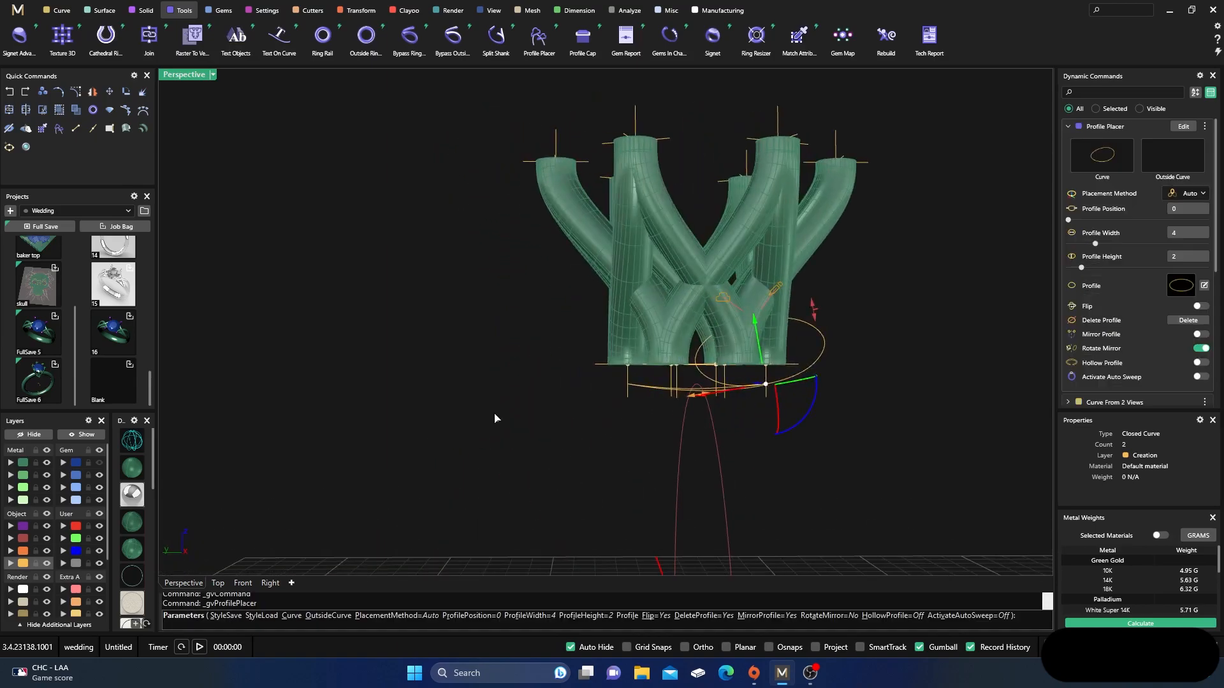
left_click(1199, 194)
left_click(1185, 302)
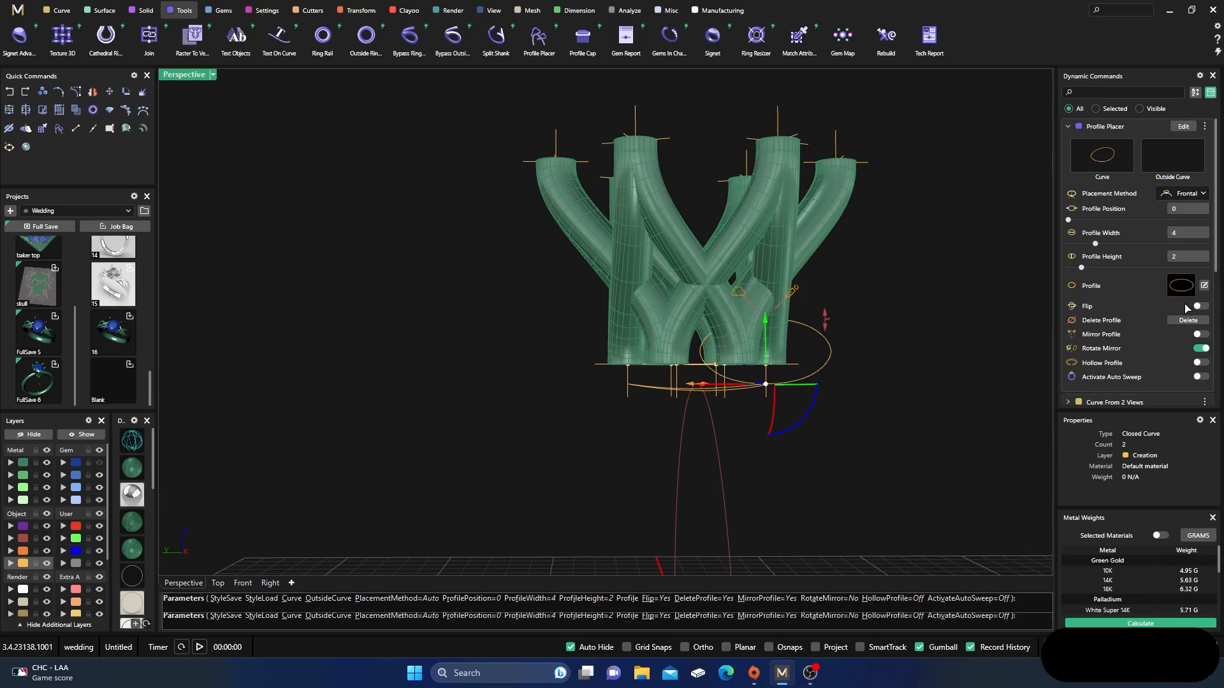
Step: Set the placed profile's height to 0.9 mm and its width to 1.5 mm
right_click_drag(908, 473, 882, 465)
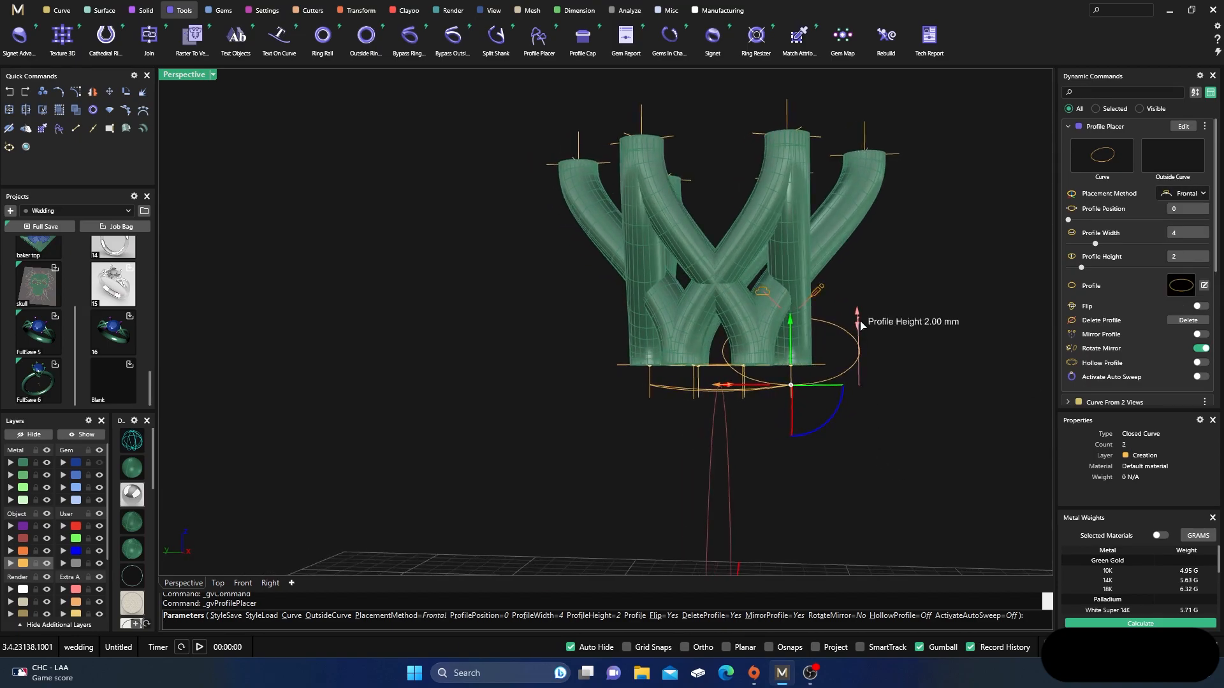
left_click_drag(859, 324, 862, 359)
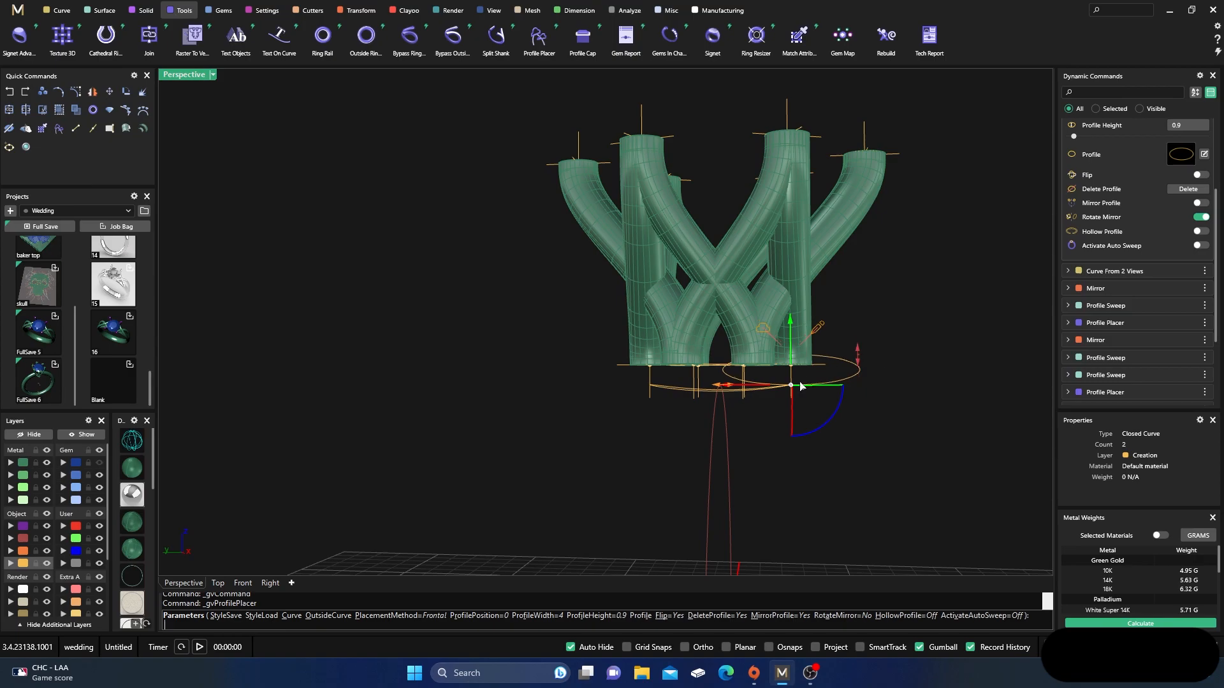
scroll(720, 386, "up", 3)
left_click_drag(720, 386, 865, 395)
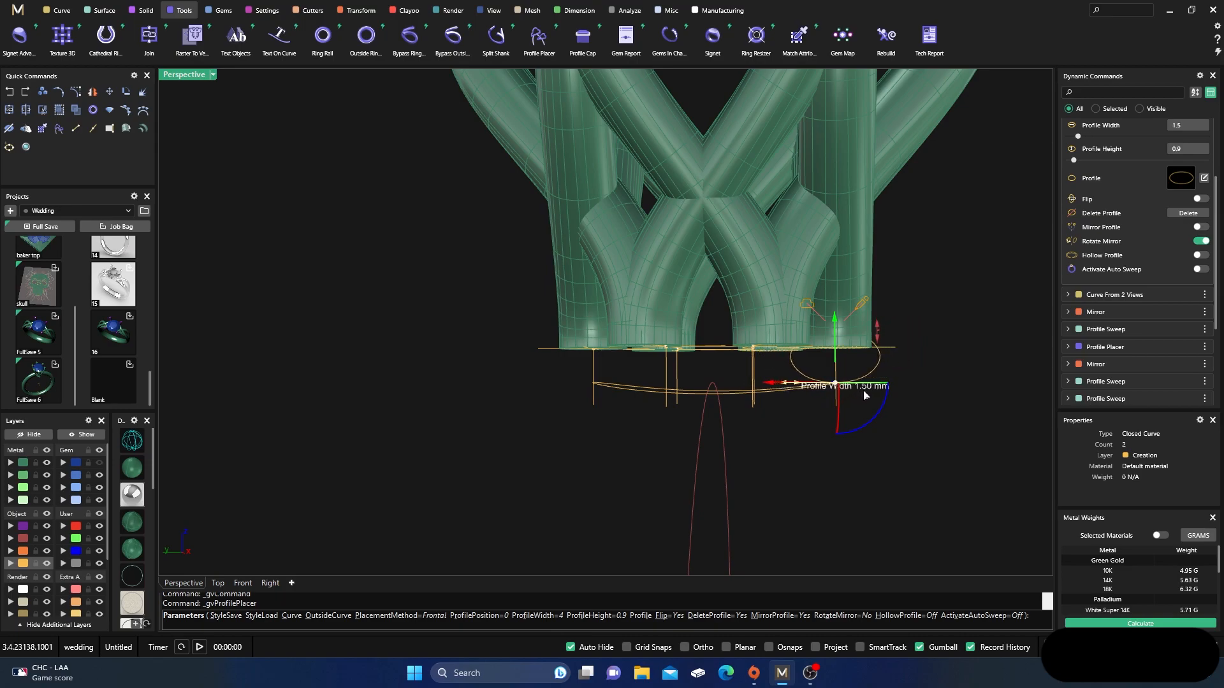
Step: Change the placed profile's shape to the rounded rectangle 02 from the Shank profile library
scroll(1164, 223, "up", 3)
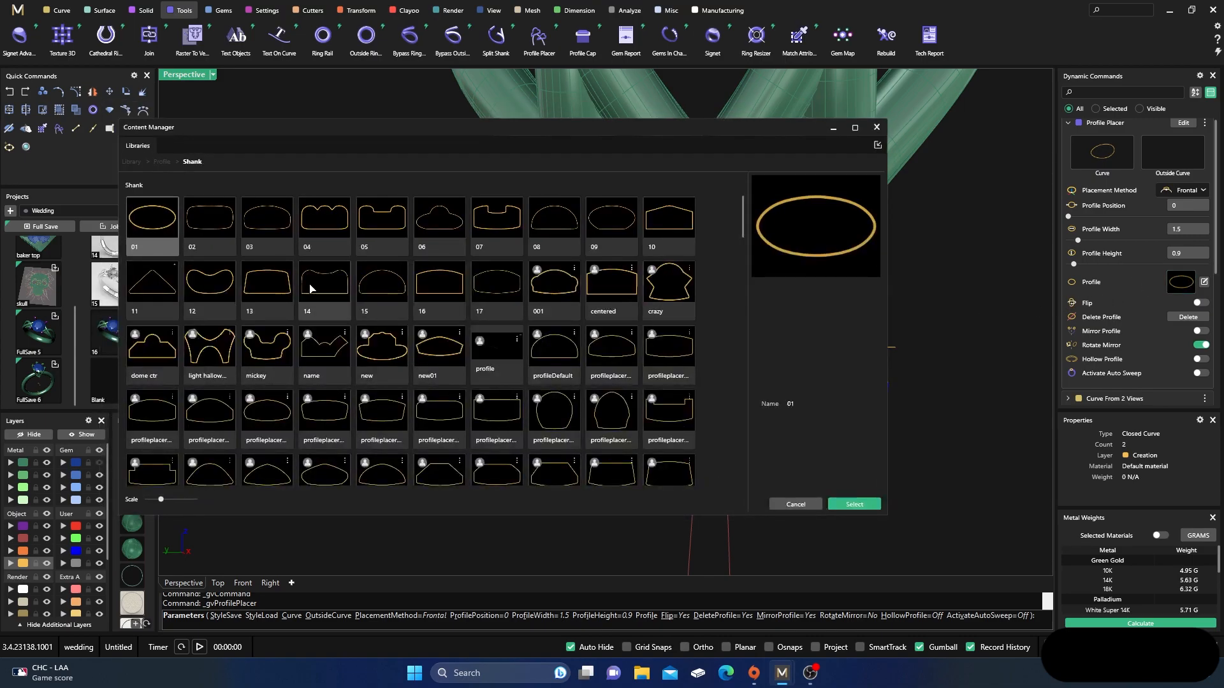
left_click(210, 220)
left_click(854, 504)
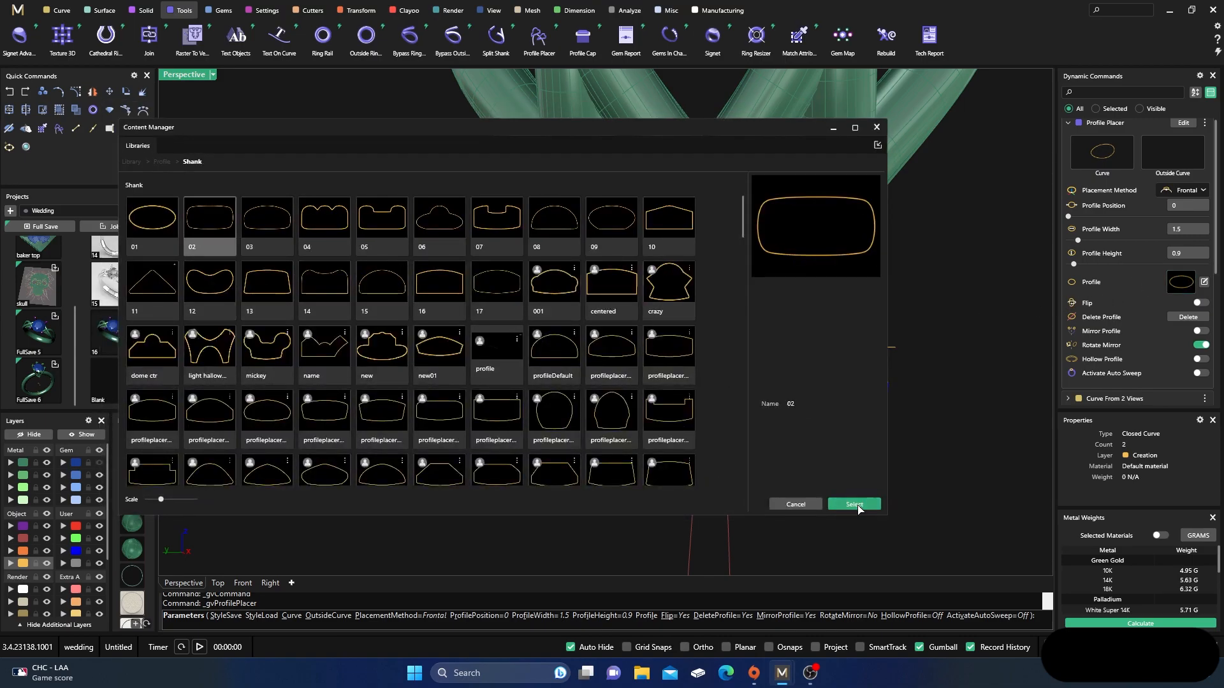
left_click(876, 129)
right_click_drag(874, 413, 848, 417)
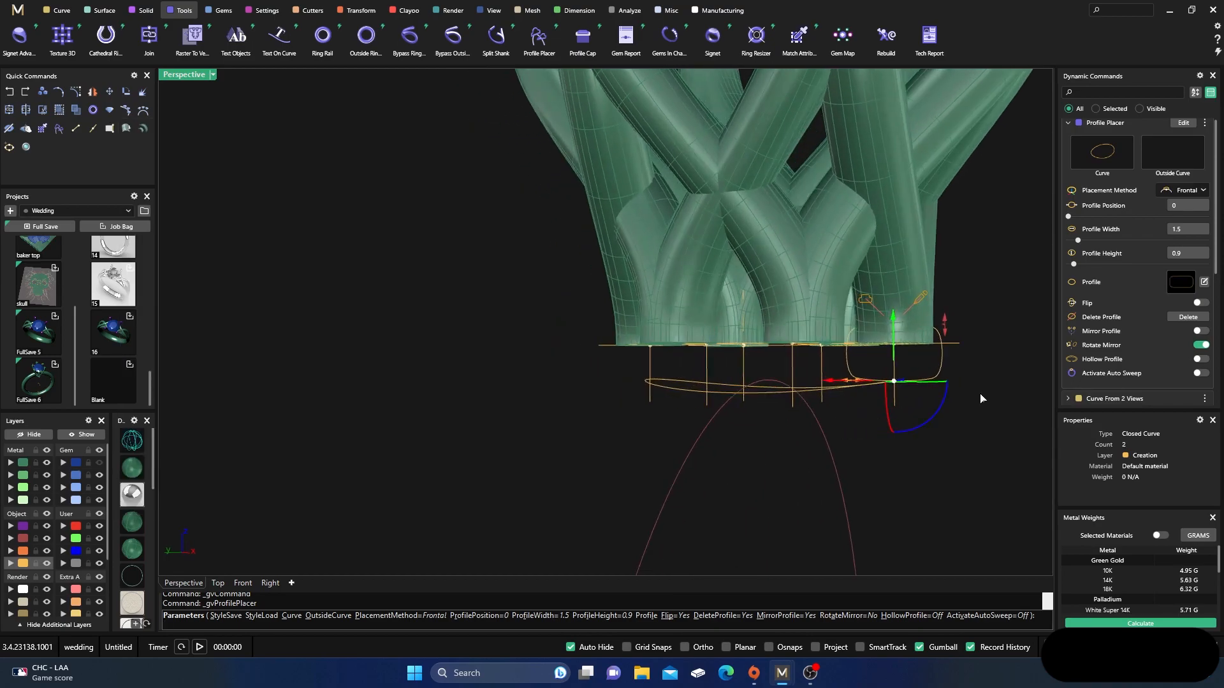
Step: Activate Auto Sweep to turn the profile into a solid base ring under the prong feet
left_click(1199, 375)
scroll(547, 407, "down", 7)
right_click_drag(538, 407, 502, 439)
scroll(709, 372, "up", 5)
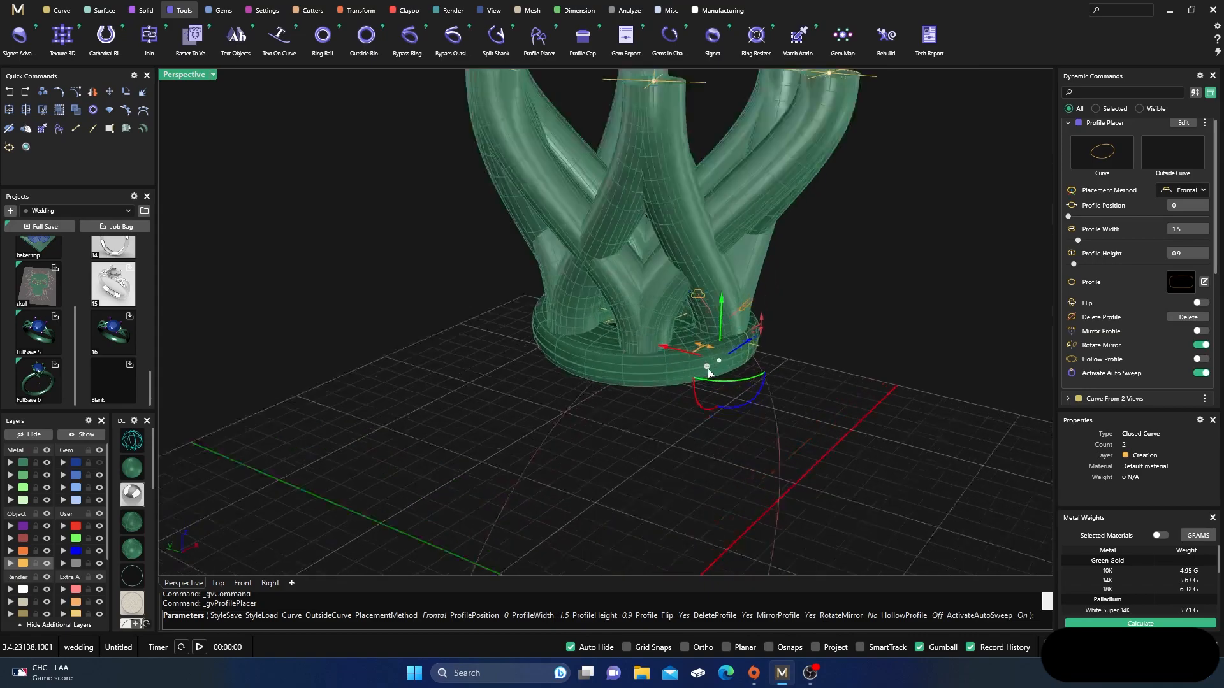
scroll(710, 365, "up", 5)
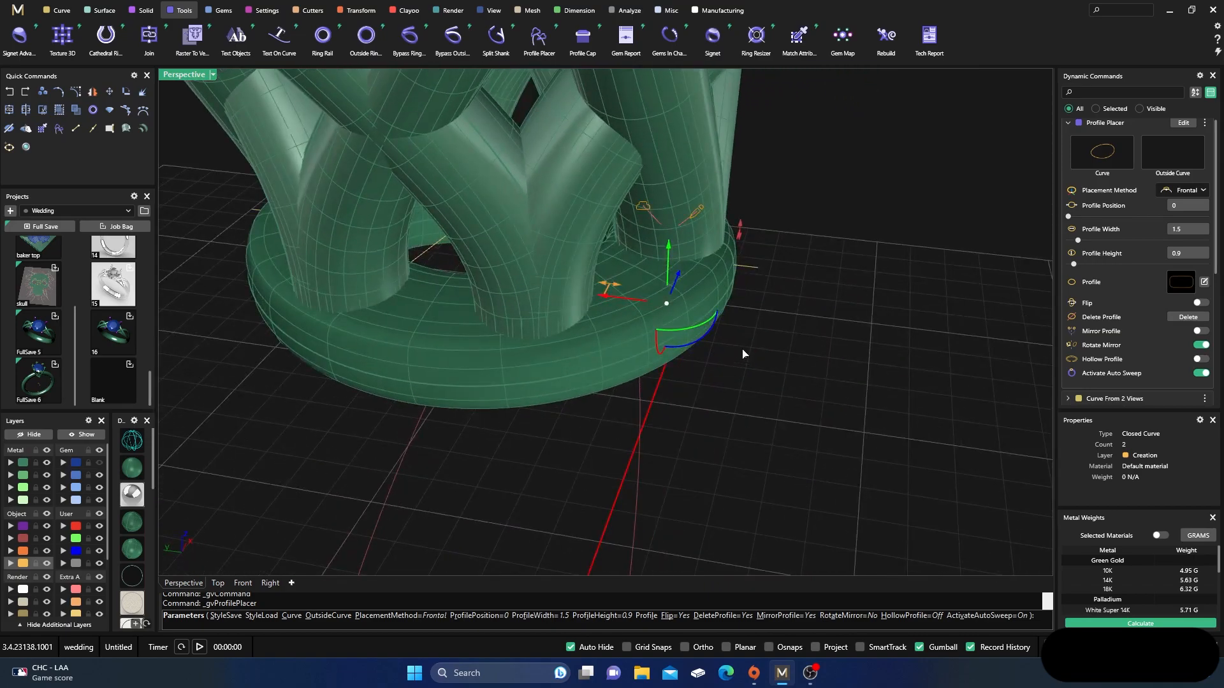
right_click_drag(742, 350, 714, 358)
scroll(820, 174, "up", 2)
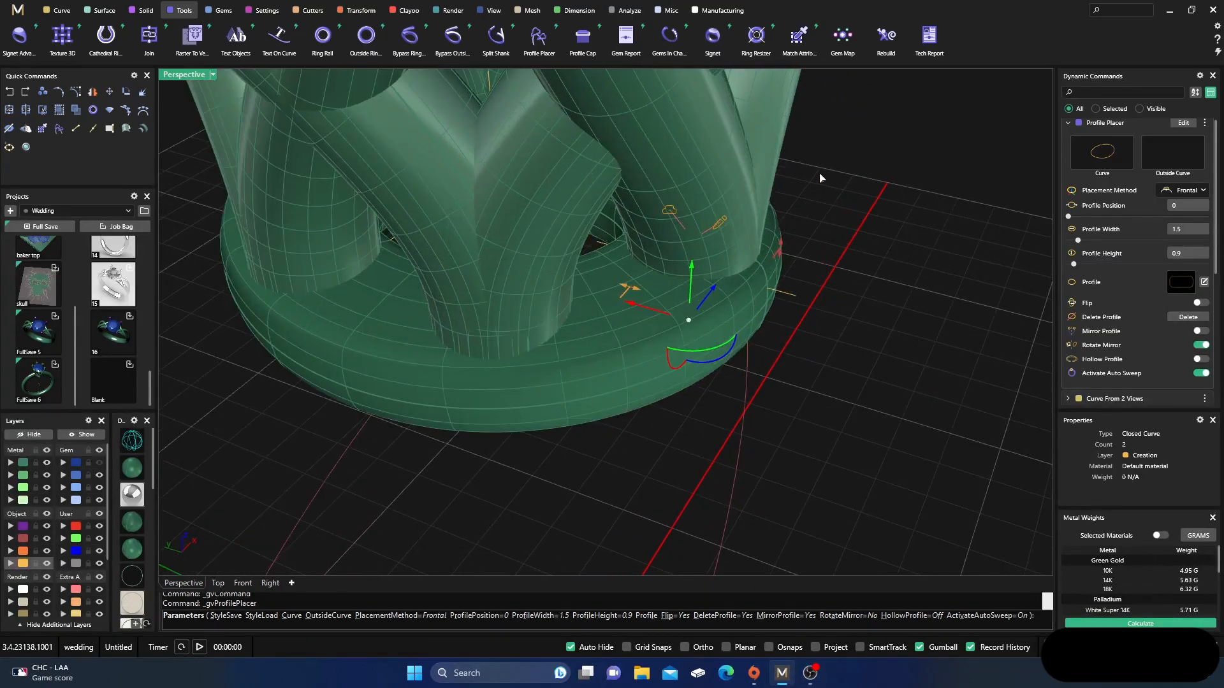
Step: Reduce the base ring's profile width to 1.3 mm, check its fit against the prong feet and accept the Profile Placer
mouse_move(631, 288)
left_click_drag(632, 292, 653, 304)
right_click_drag(756, 412, 608, 325)
scroll(608, 326, "down", 6)
right_click_drag(663, 429, 623, 428)
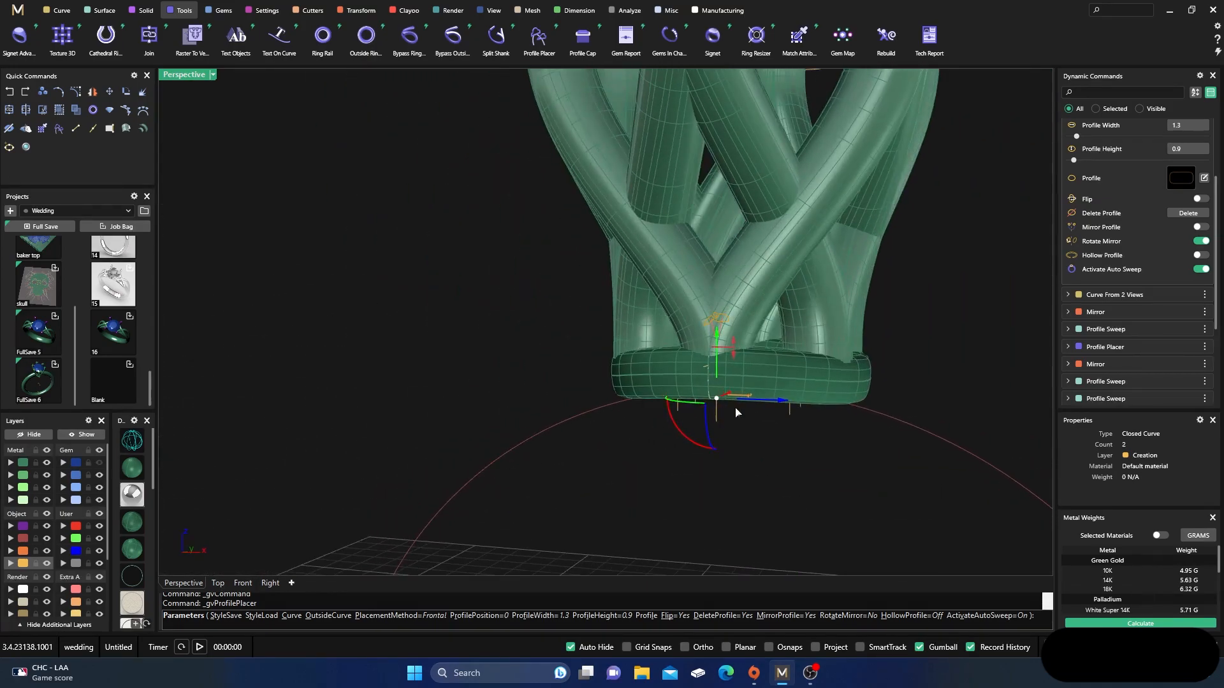
right_click_drag(785, 457, 710, 446)
scroll(540, 390, "down", 6)
right_click_drag(540, 391, 576, 480)
scroll(629, 304, "up", 8)
scroll(630, 304, "down", 6)
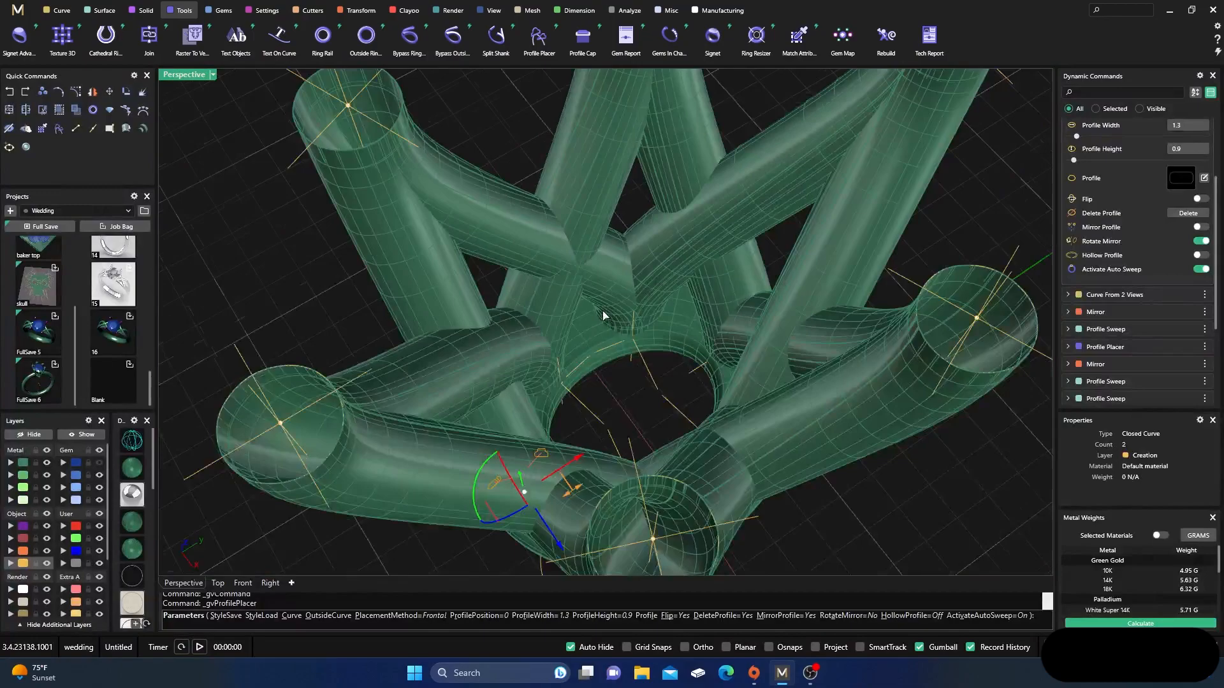
scroll(602, 311, "down", 7)
right_click_drag(602, 311, 663, 262)
right_click(437, 308)
right_click_drag(380, 331, 383, 304)
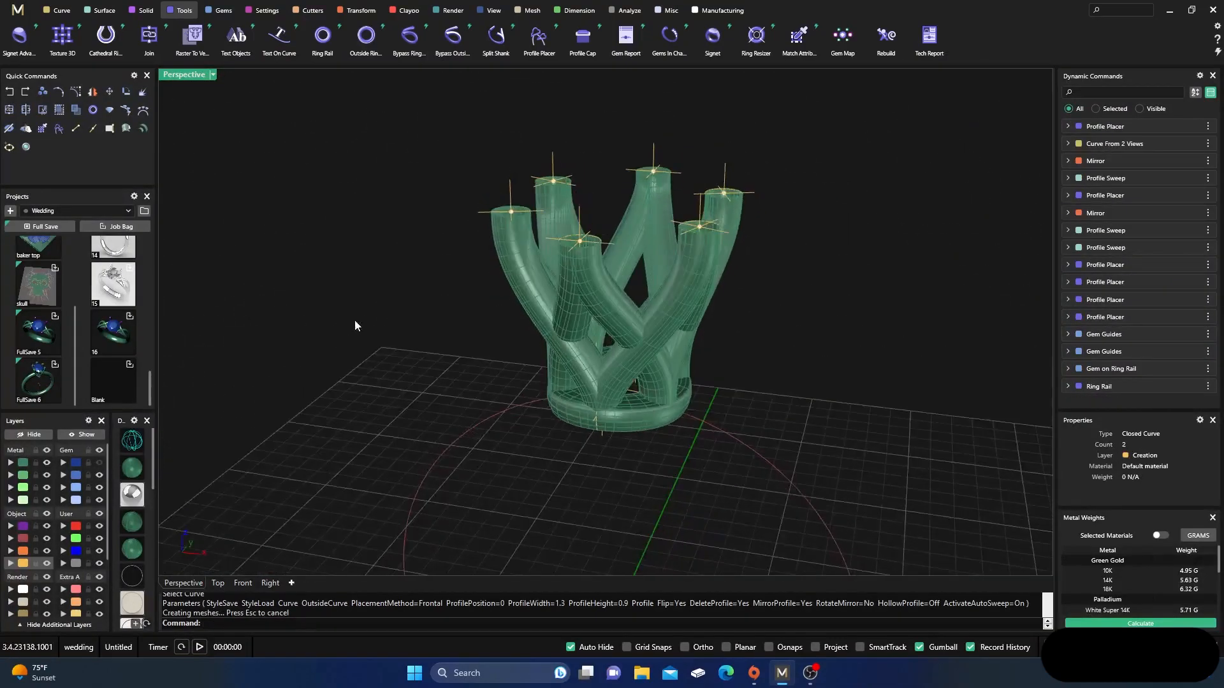
Step: Show the gem layer again so the oval center stone sits in the head
left_click(98, 463)
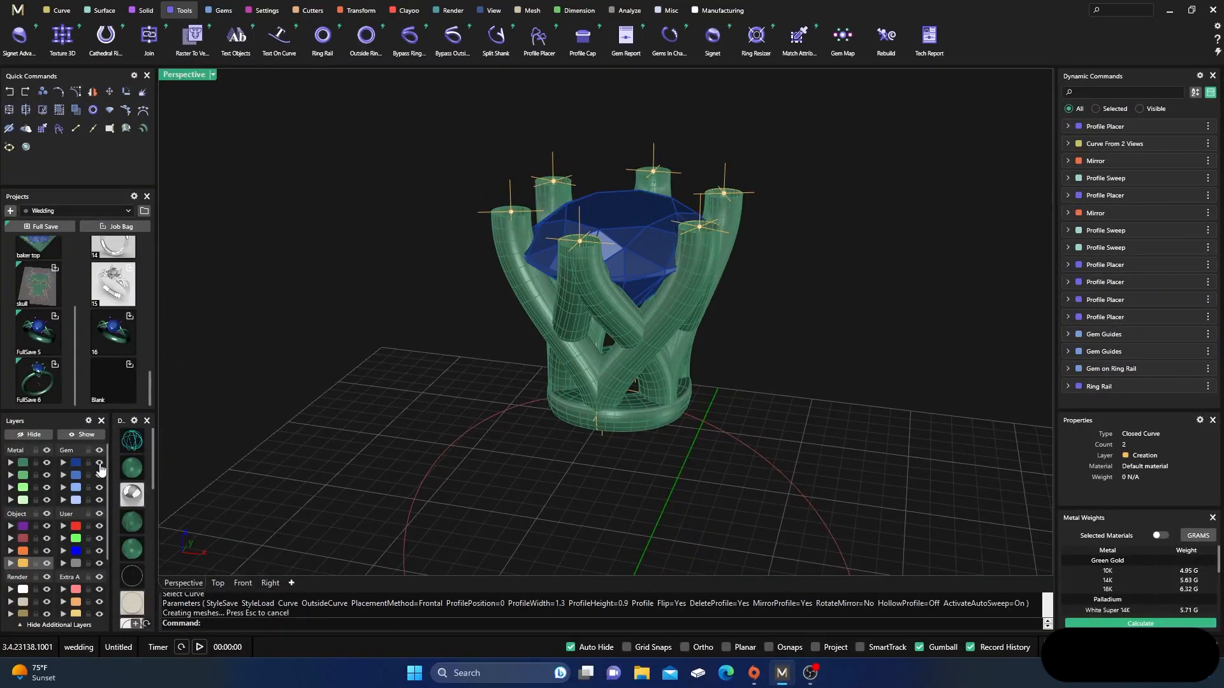
right_click_drag(488, 416, 527, 405)
scroll(487, 239, "up", 5)
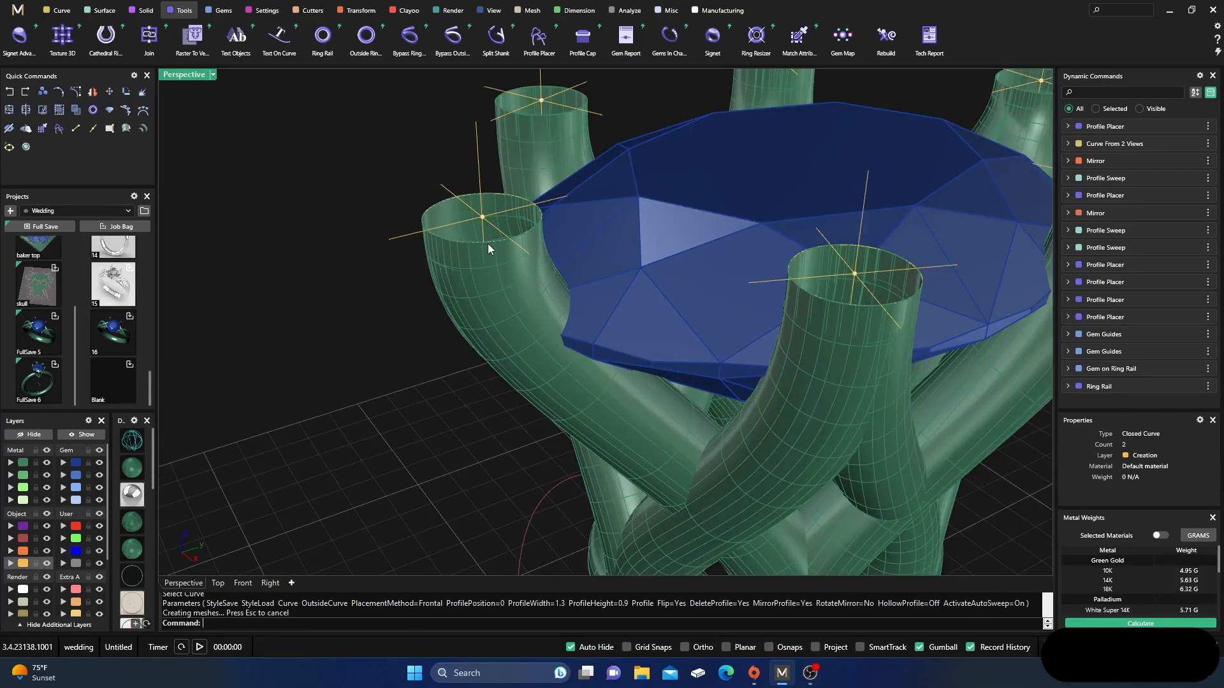
Step: Close the first open prong tip with a Profile Cap of 0.3 dome thickness on its end curve
left_click(488, 244)
left_click(518, 279)
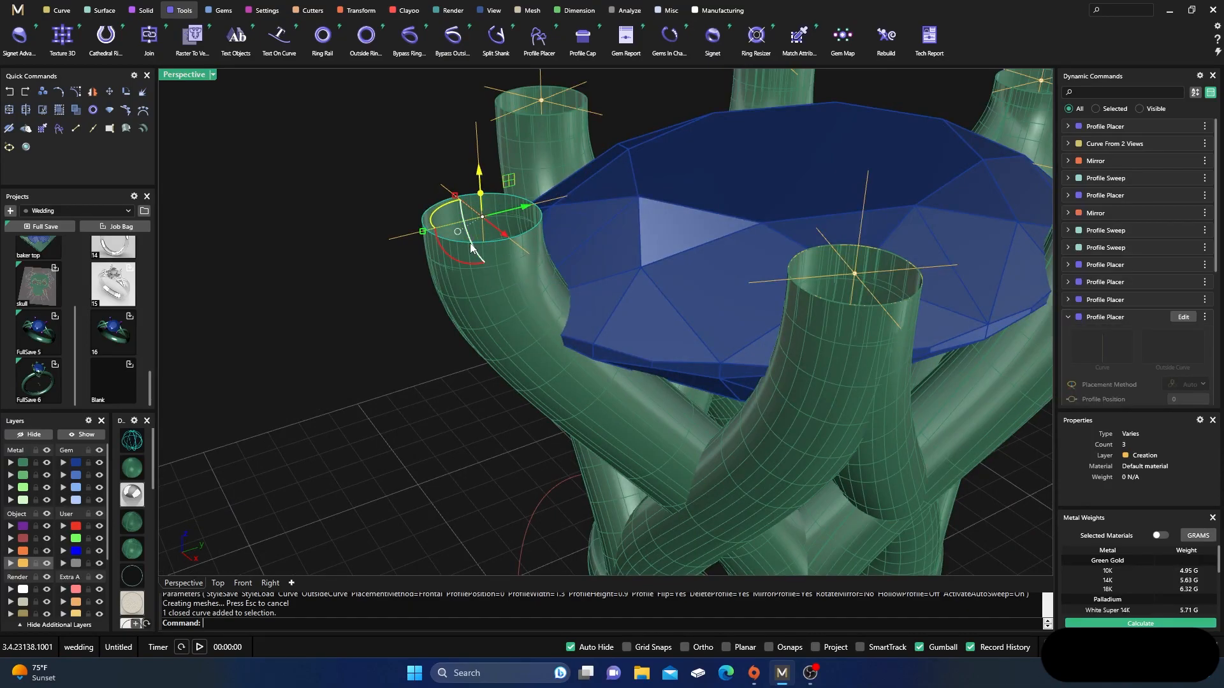
left_click(142, 10)
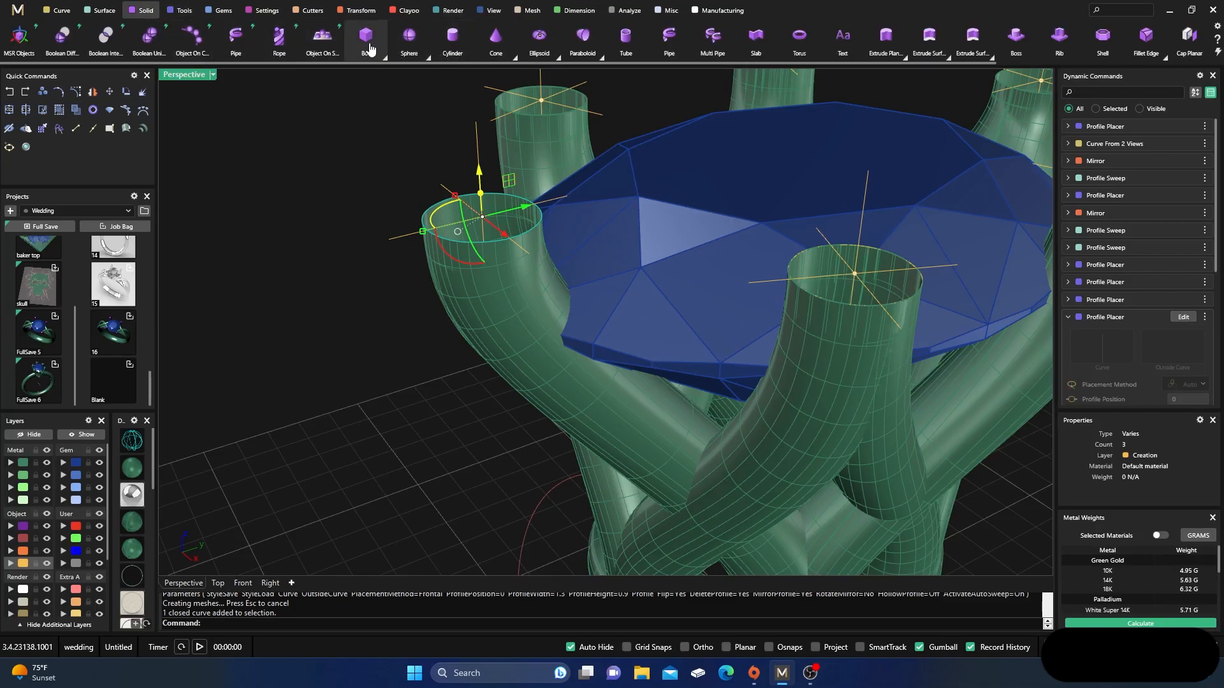
left_click(183, 14)
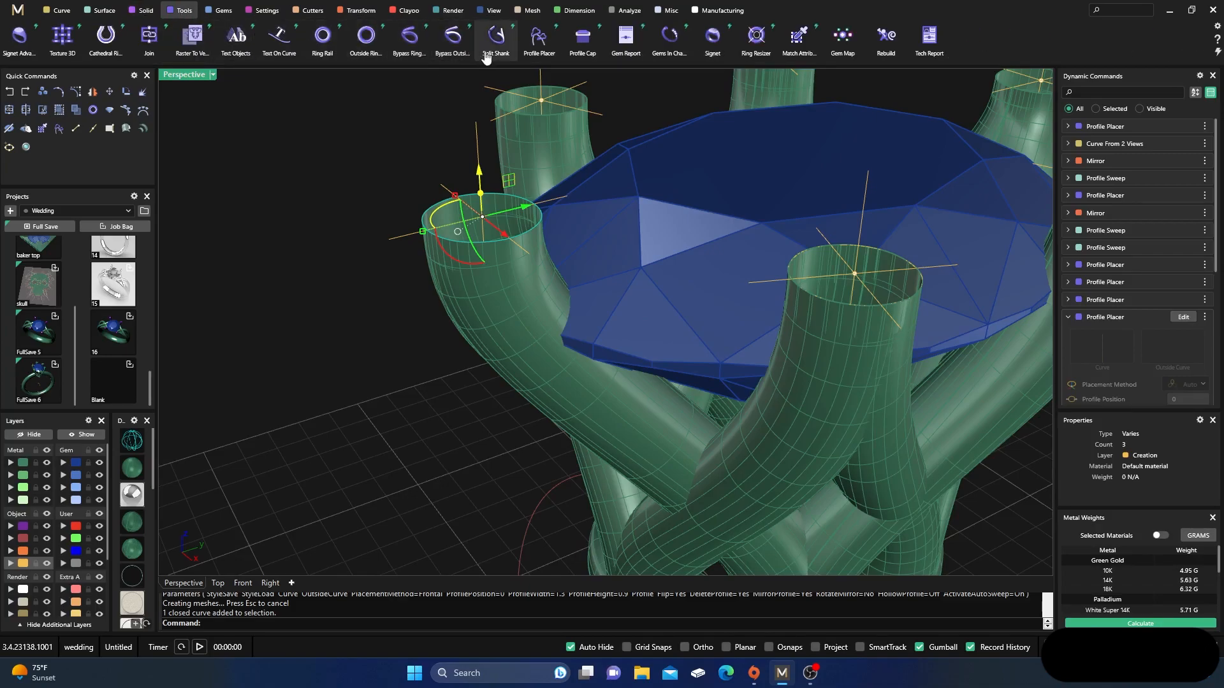
left_click(581, 39)
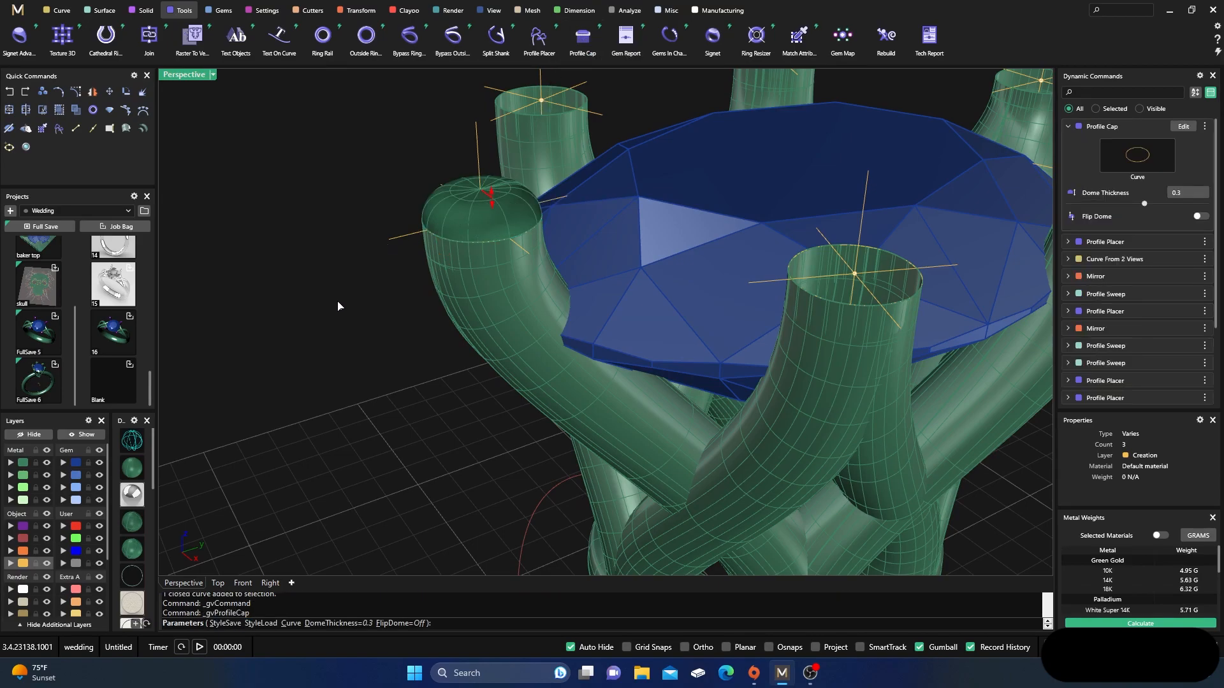
key("Return")
scroll(304, 322, "down", 4)
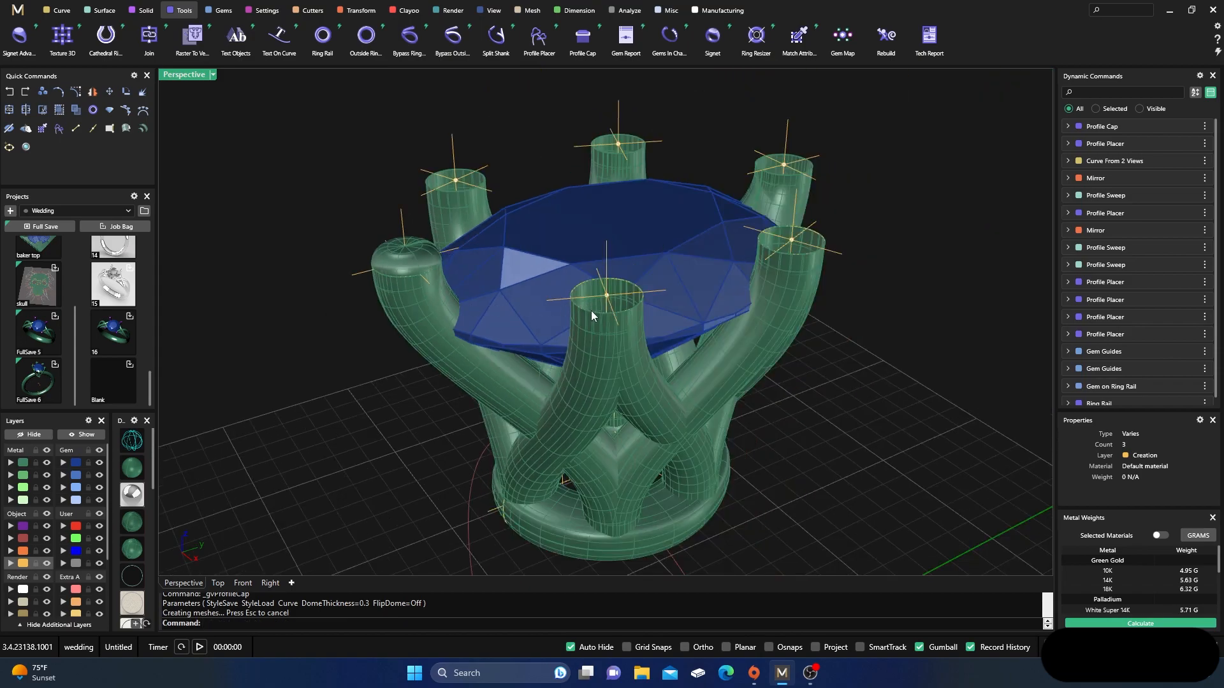
Step: Add another Profile Cap with 0.3 dome thickness to the end curve of the neighbouring front prong
left_click(589, 313)
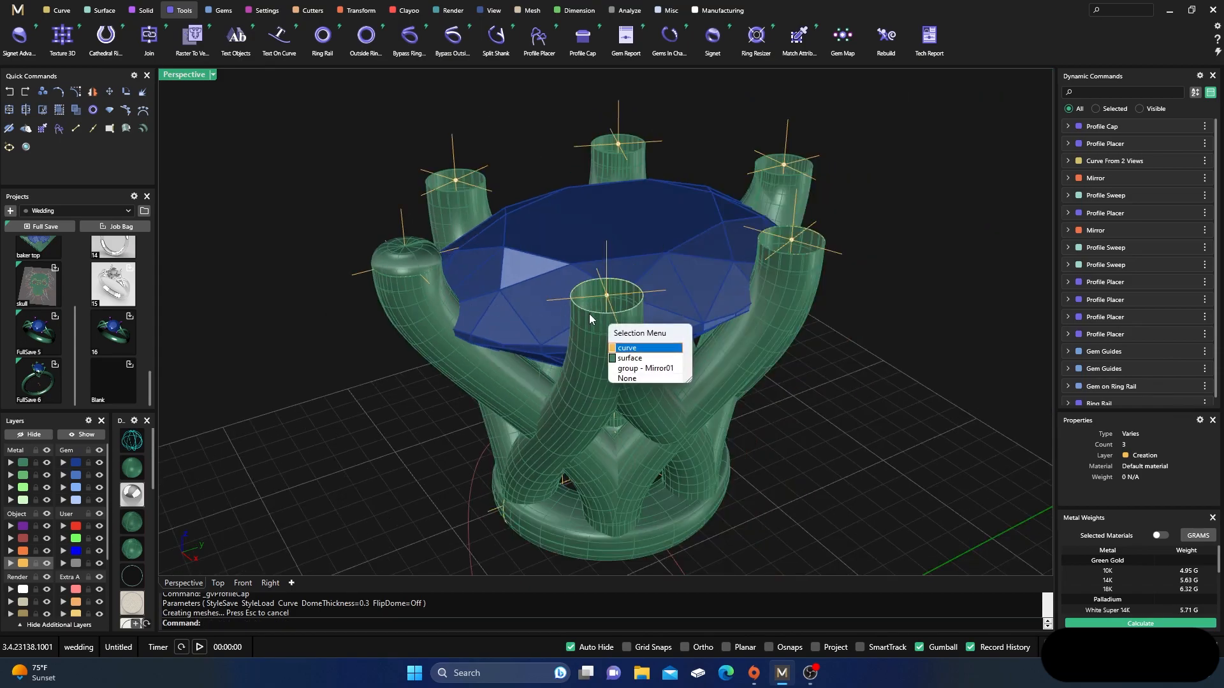
left_click(625, 348)
key("Return")
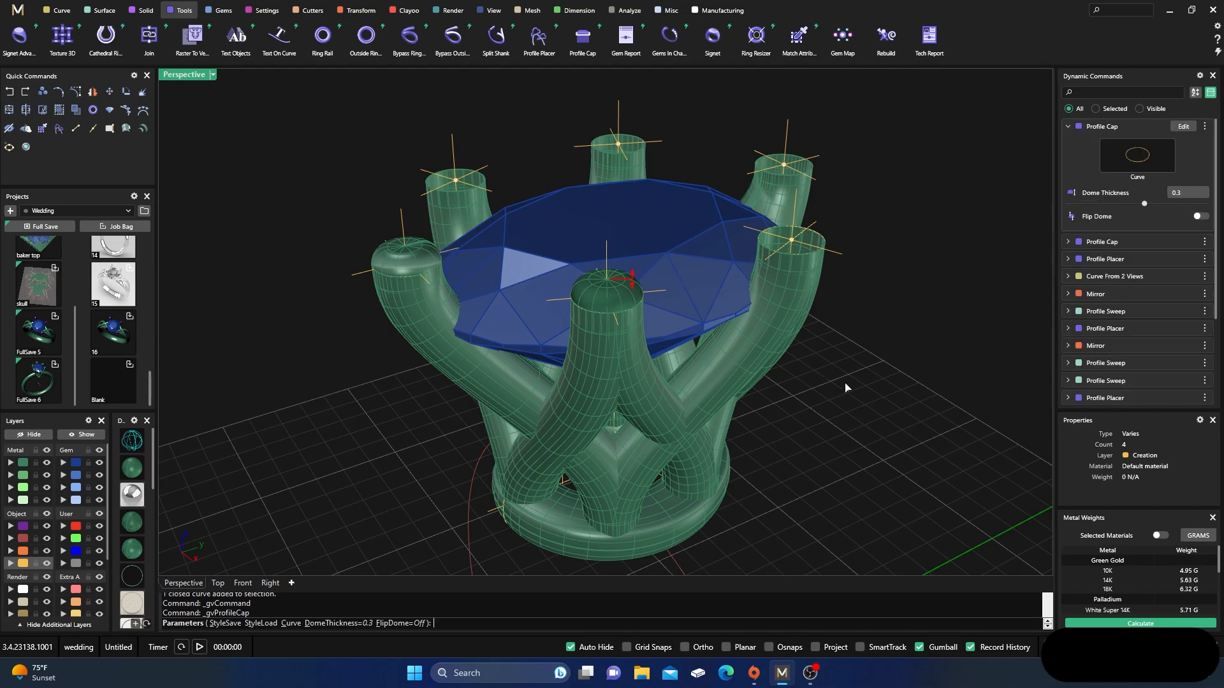
key("Return")
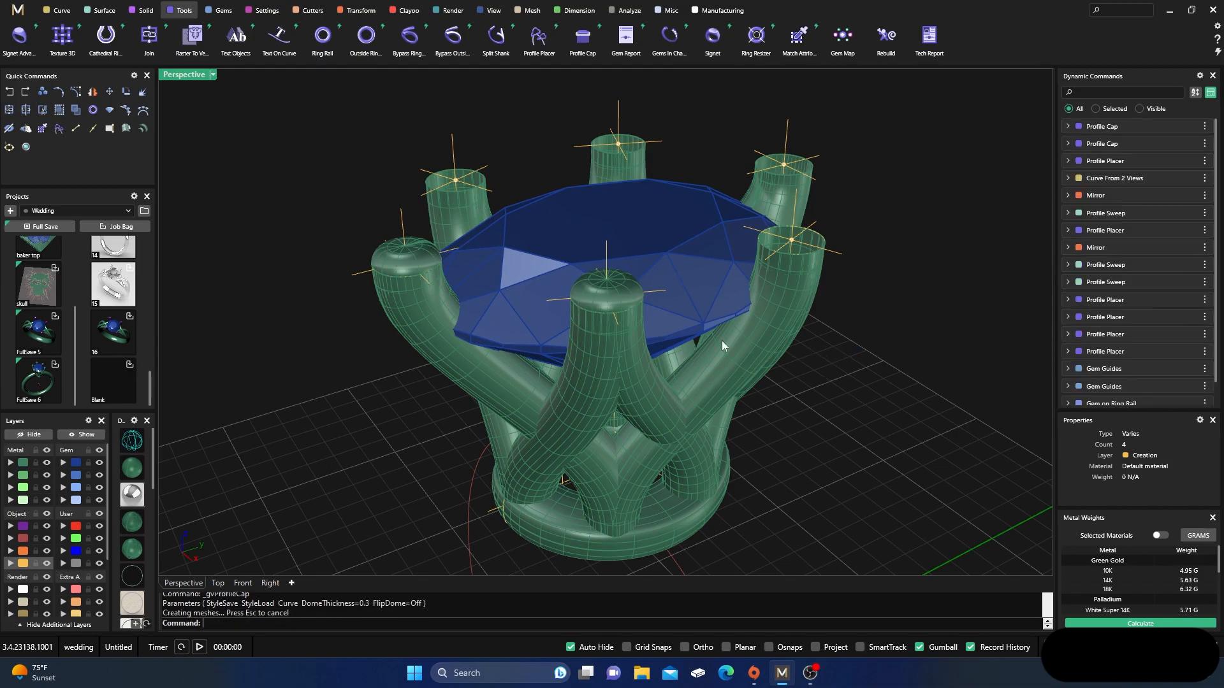
Step: Mirror both prong caps across X and Y with Multi on so the remaining prong tips are capped
left_click(605, 300)
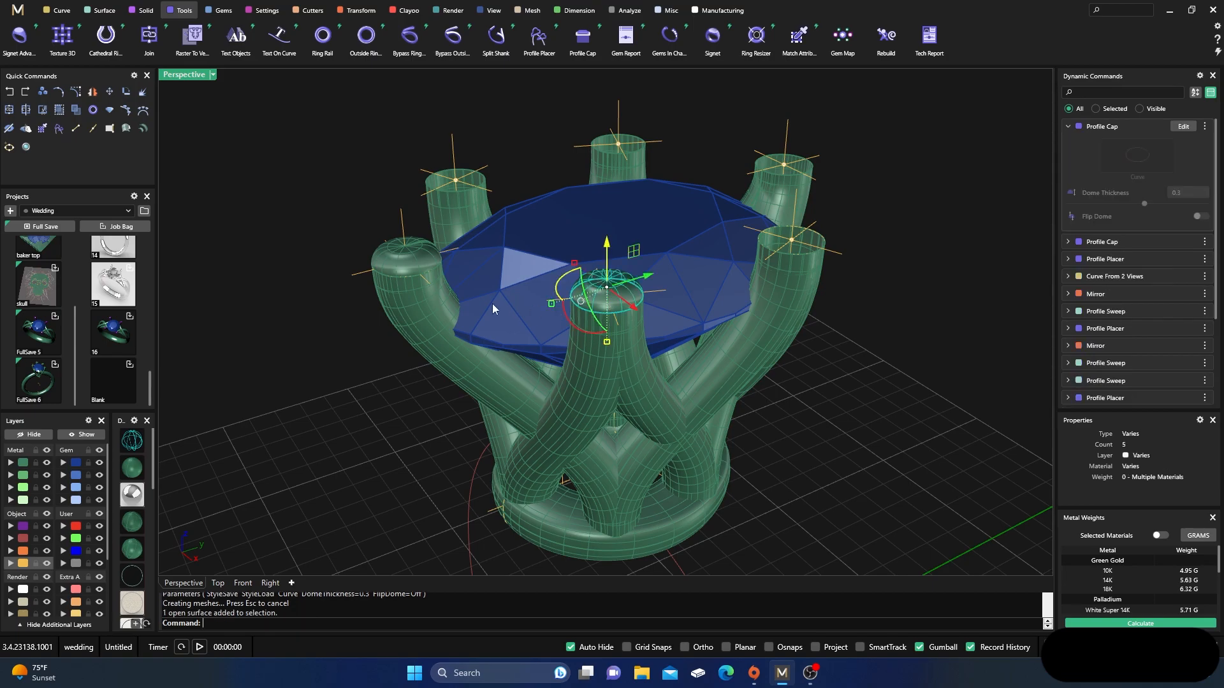
left_click(423, 269, "shift")
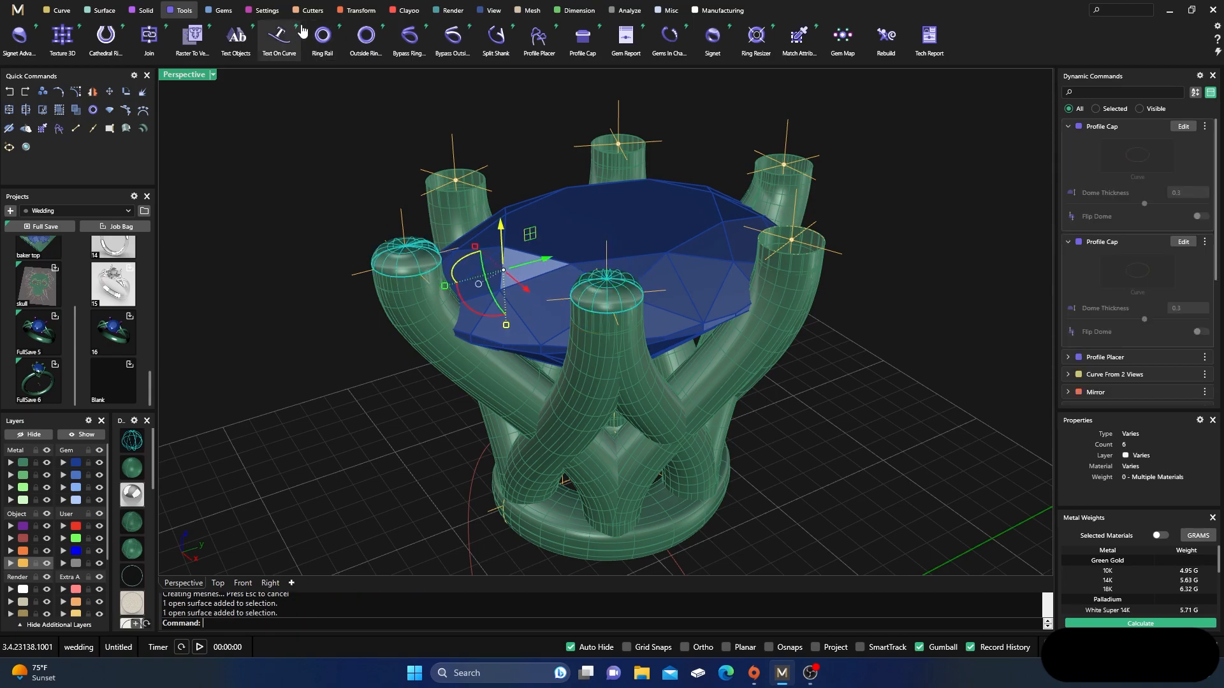
left_click(358, 10)
left_click(191, 36)
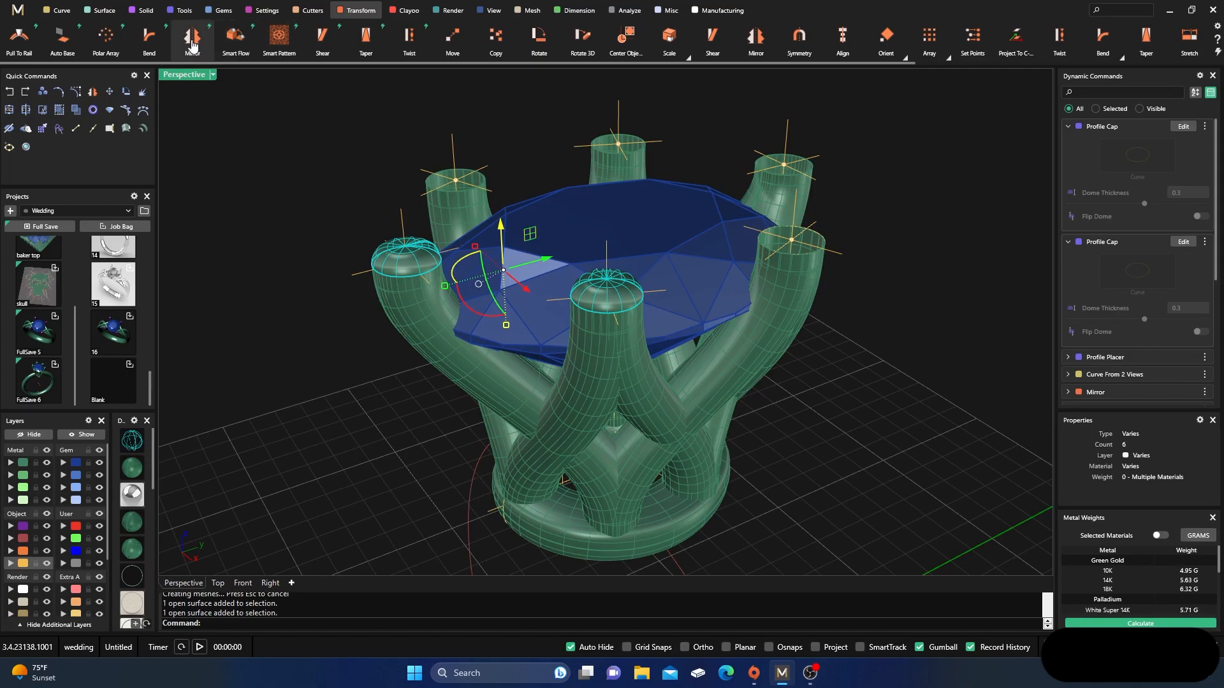
left_click(1201, 192)
left_click(1202, 235)
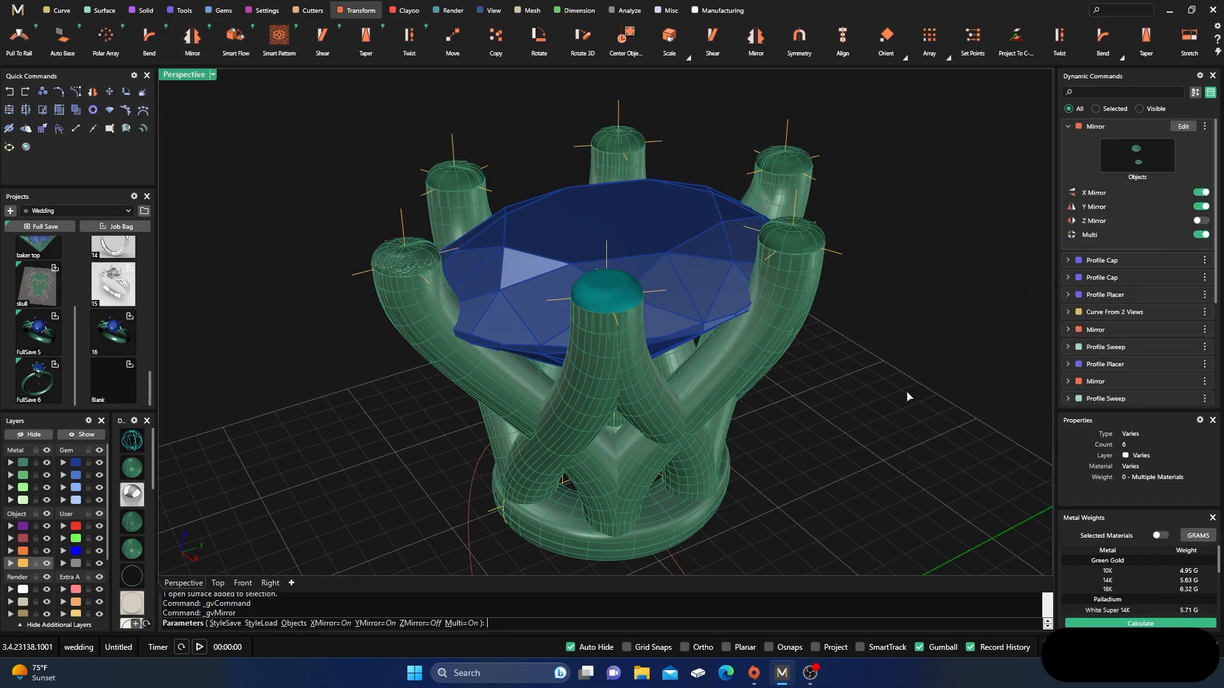
right_click(880, 420)
right_click_drag(880, 419, 816, 402)
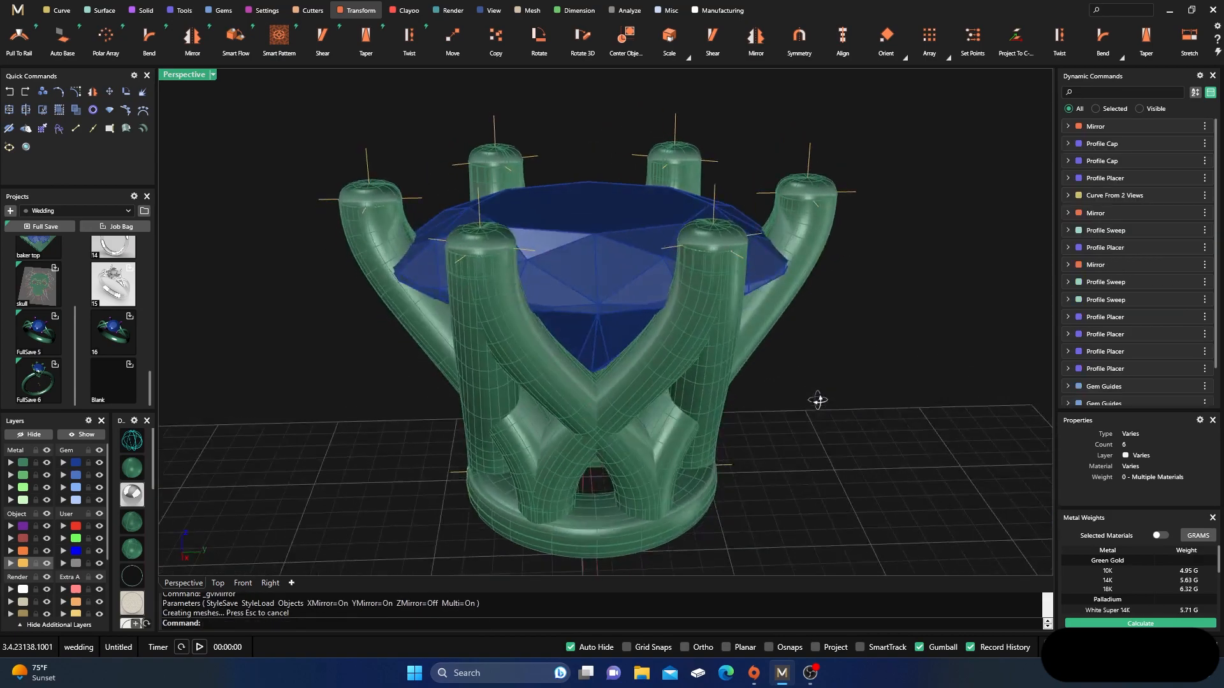
Step: Edit the upper Gem Guides at the prong tips, setting girdle spacing to 0.4 and placement to 0.7
left_click(845, 199, "shift")
scroll(1121, 306, "down", 2)
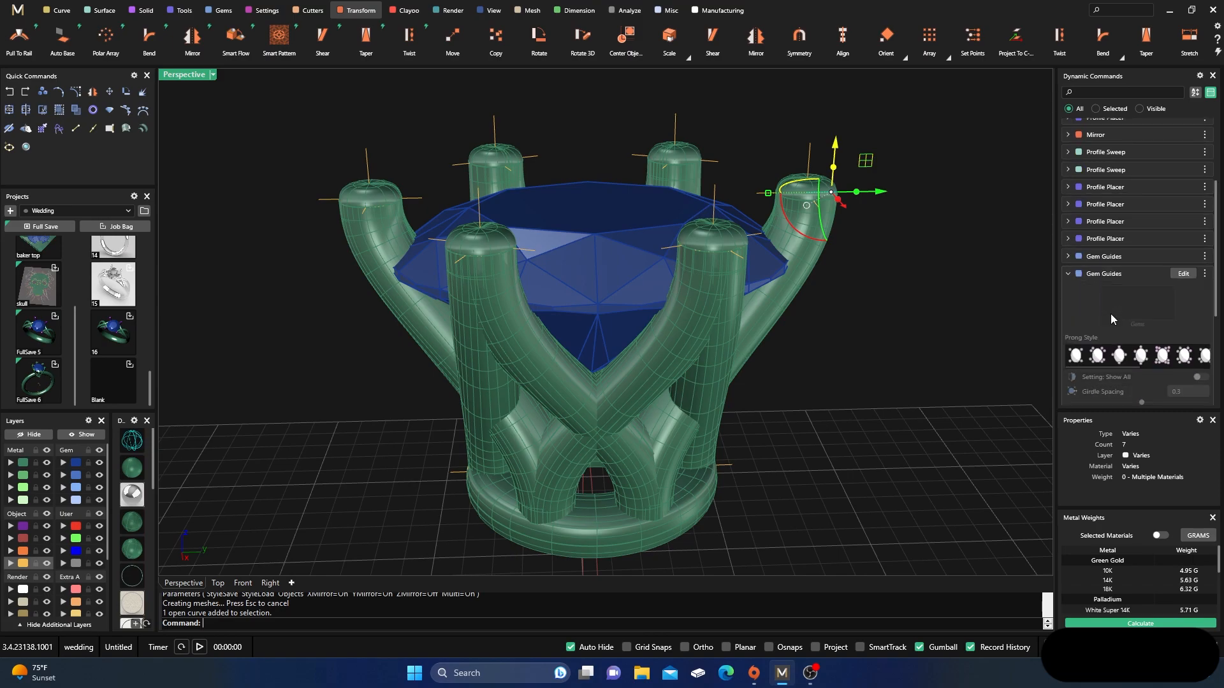
left_click(1182, 274)
right_click_drag(939, 315, 931, 364)
right_click_drag(701, 227, 733, 233)
left_click_drag(735, 225, 744, 227)
right_click_drag(743, 227, 680, 269)
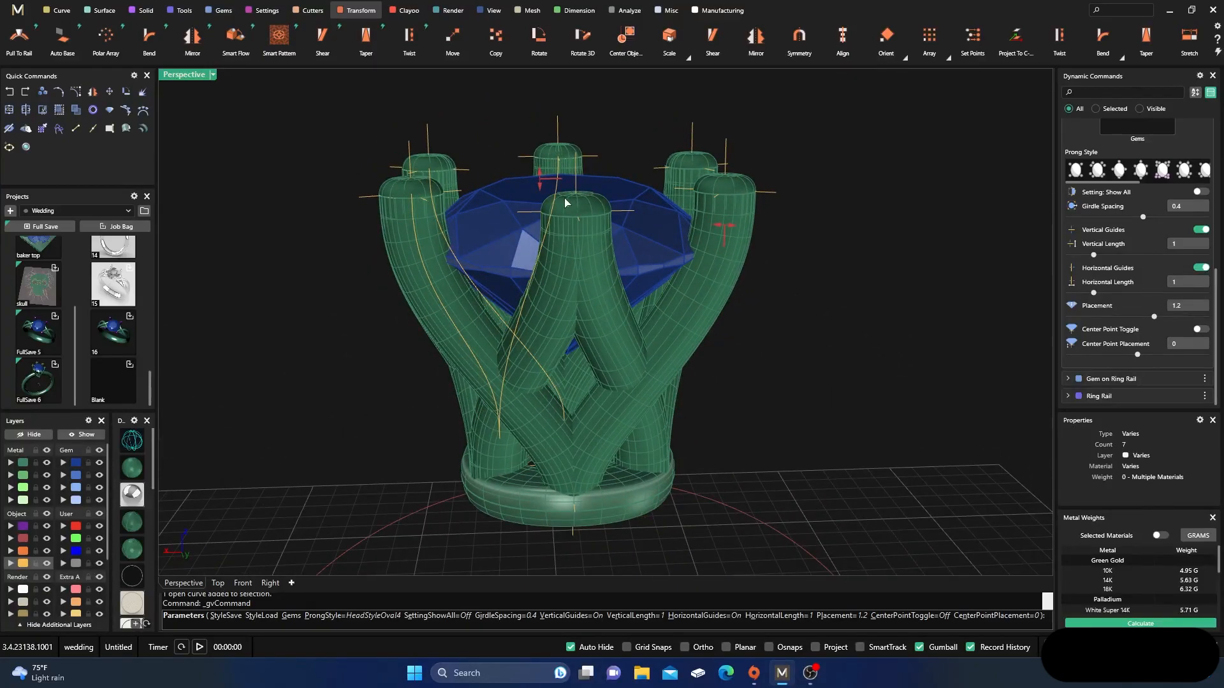
left_click_drag(543, 181, 551, 205)
right_click_drag(197, 341, 336, 396)
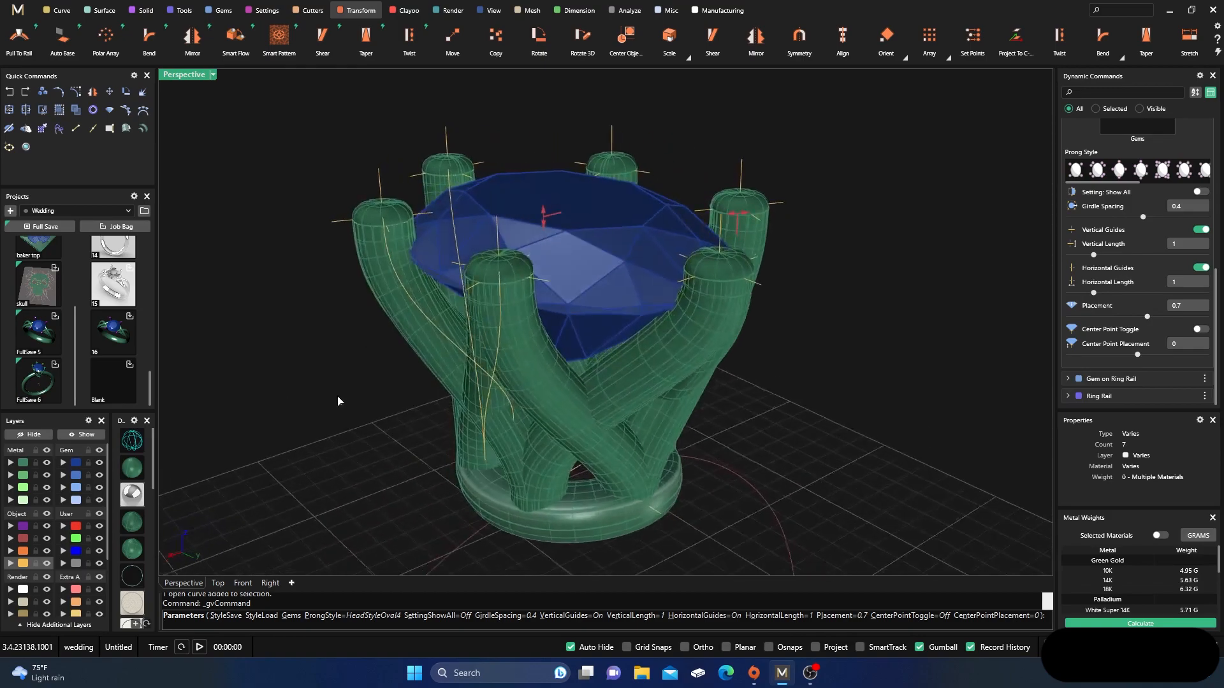
right_click(364, 361)
Step: Raise the oval center gem on the ring rail to a Z offset of 7.2 mm and accept the edit
left_click(600, 222)
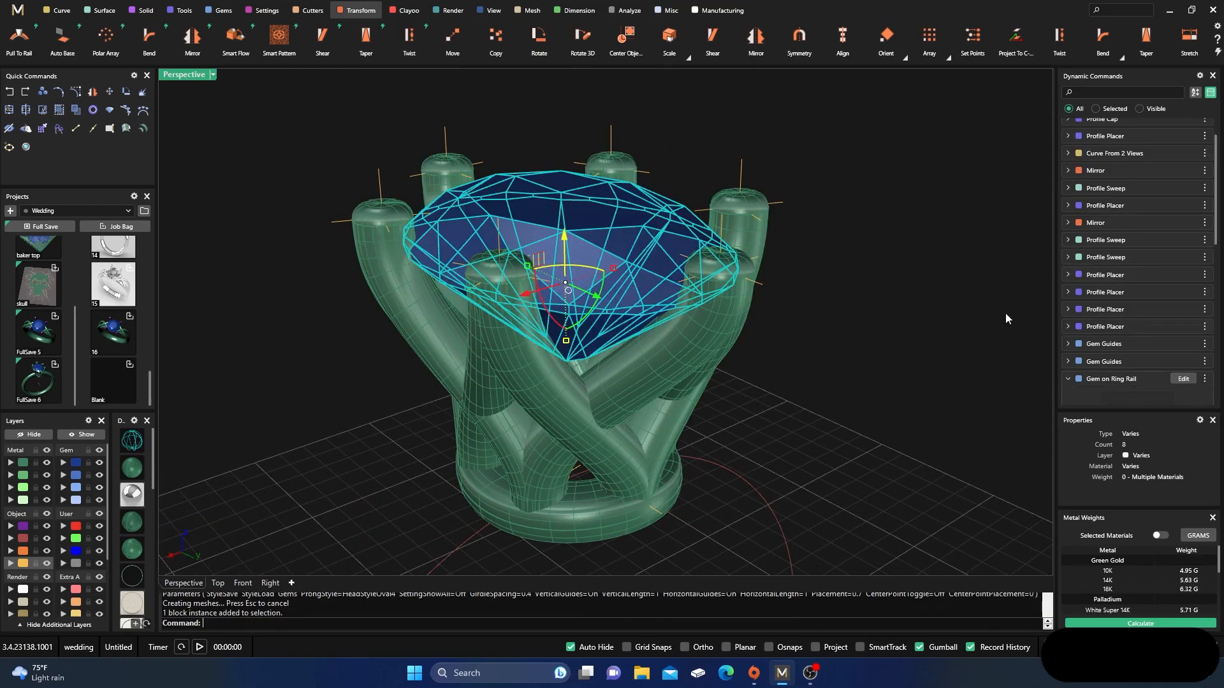
left_click(1184, 379)
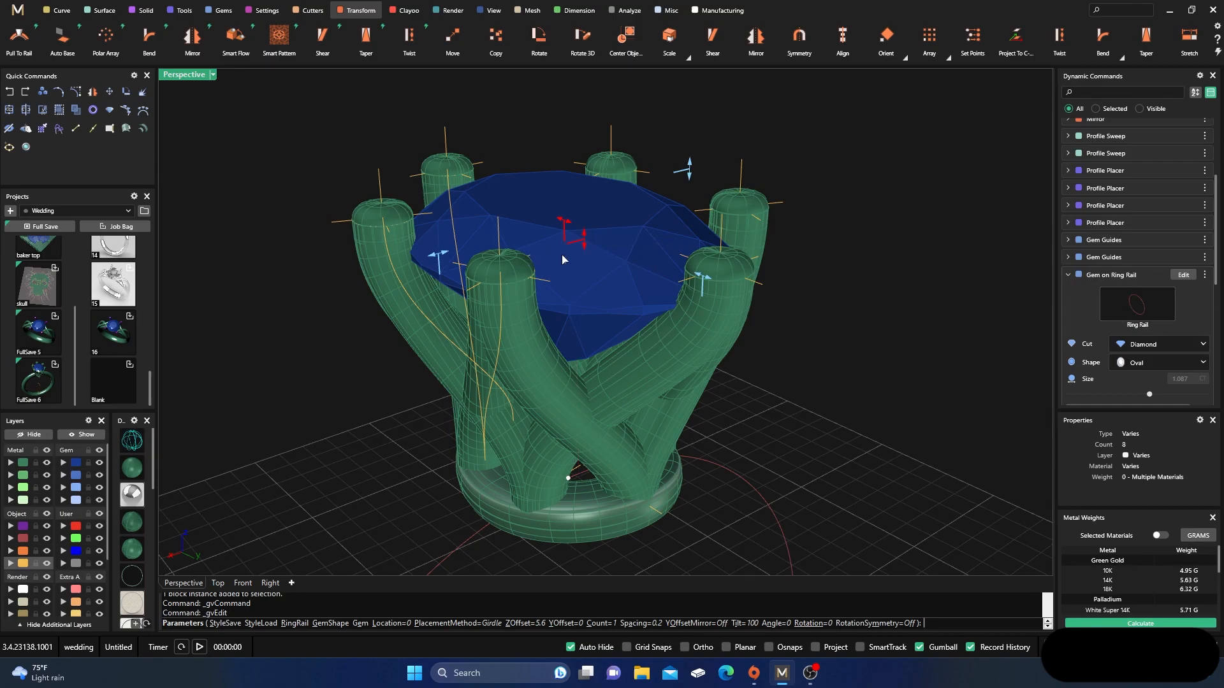
left_click_drag(584, 241, 584, 192)
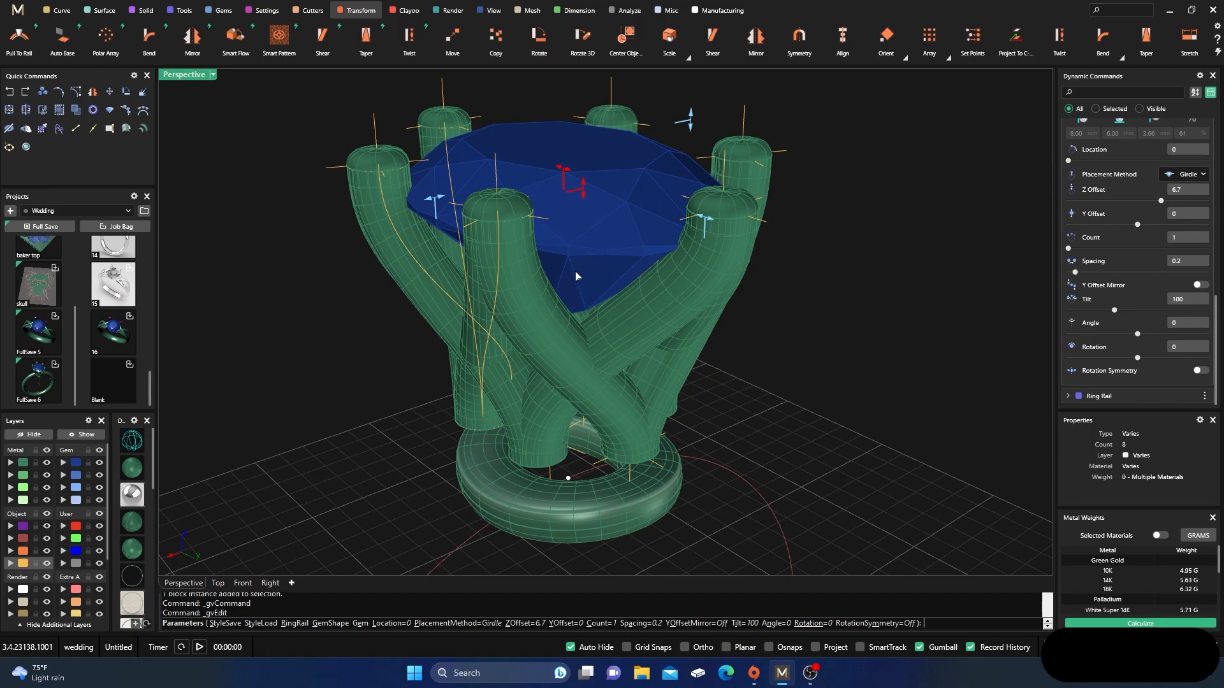
right_click_drag(576, 338, 647, 382)
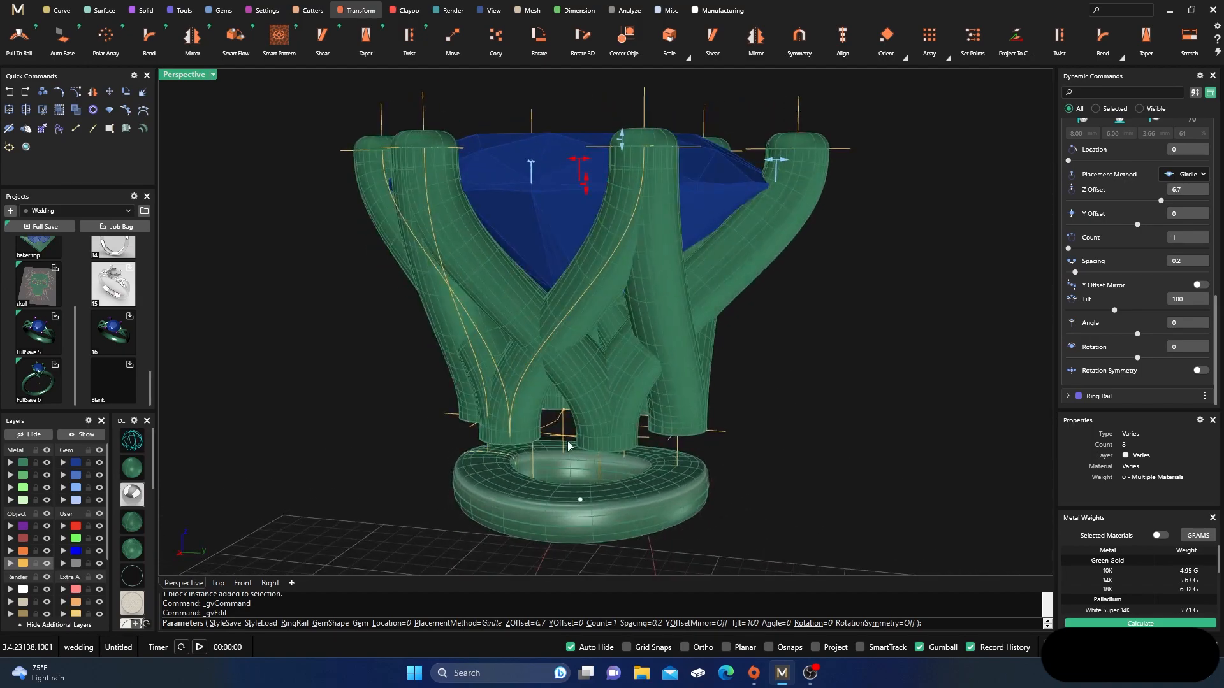
mouse_move(596, 191)
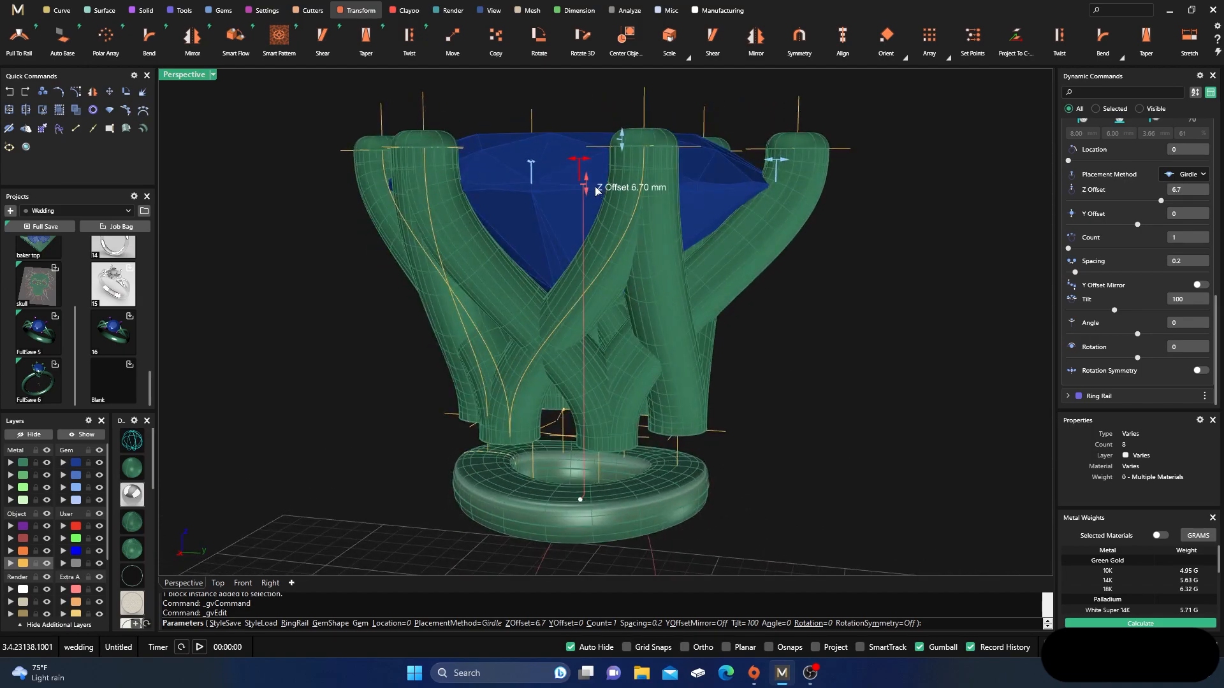
left_click_drag(585, 181, 587, 166)
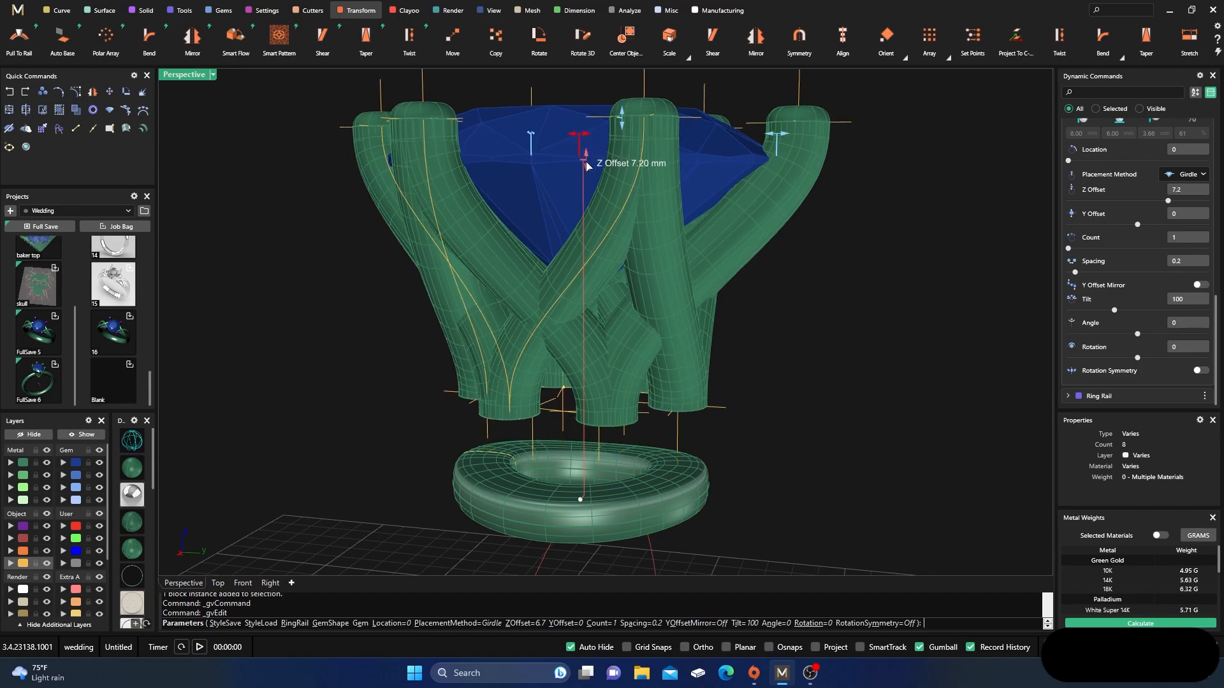
scroll(515, 284, "down", 8)
right_click_drag(508, 362, 630, 375)
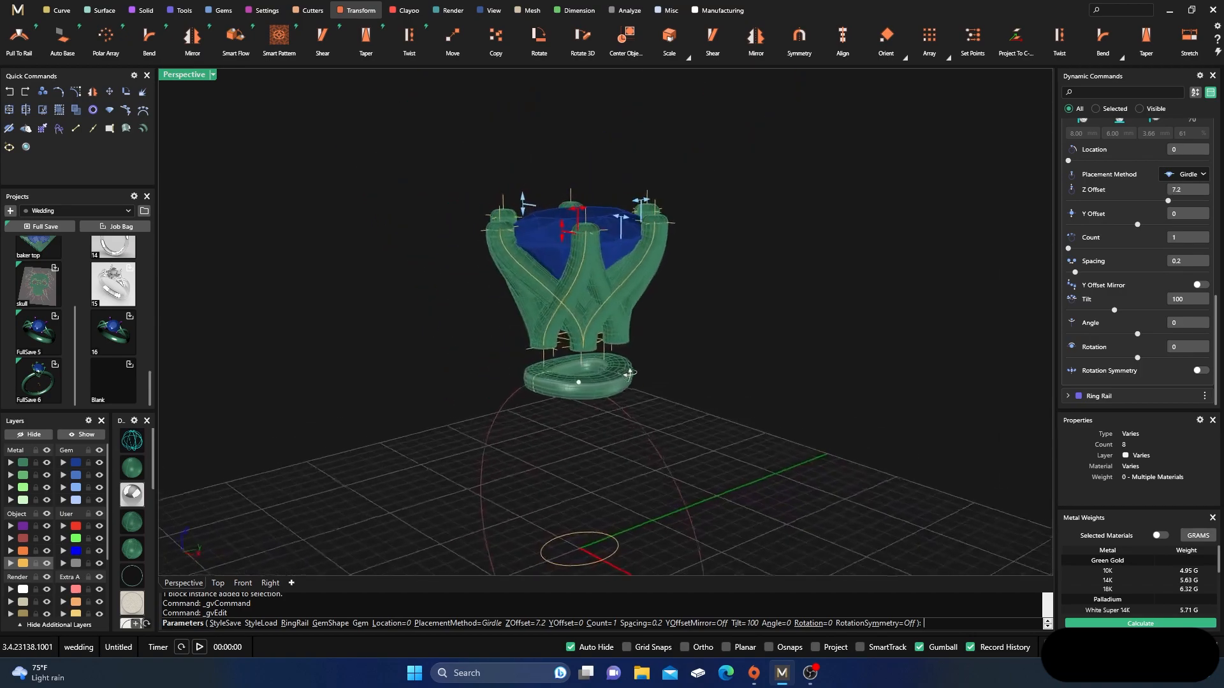
scroll(636, 347, "up", 5)
key("Return")
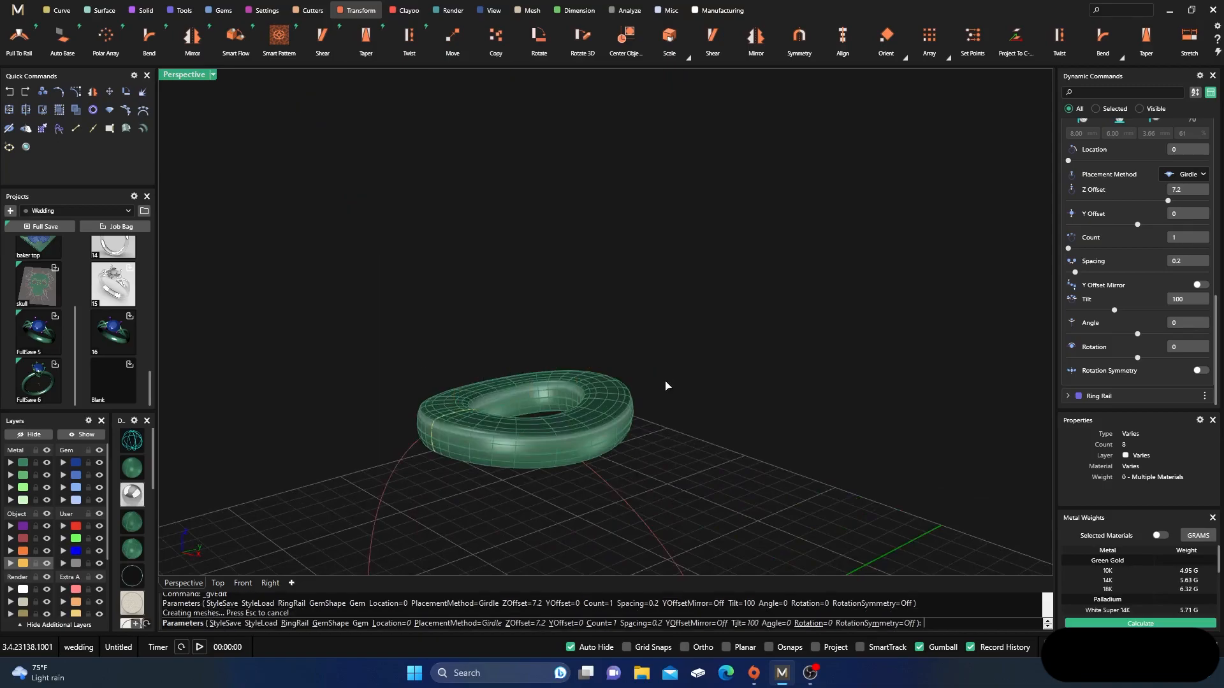
Step: Edit the lower Gem Guides at the prong feet and set their placement to -6
left_click(454, 381)
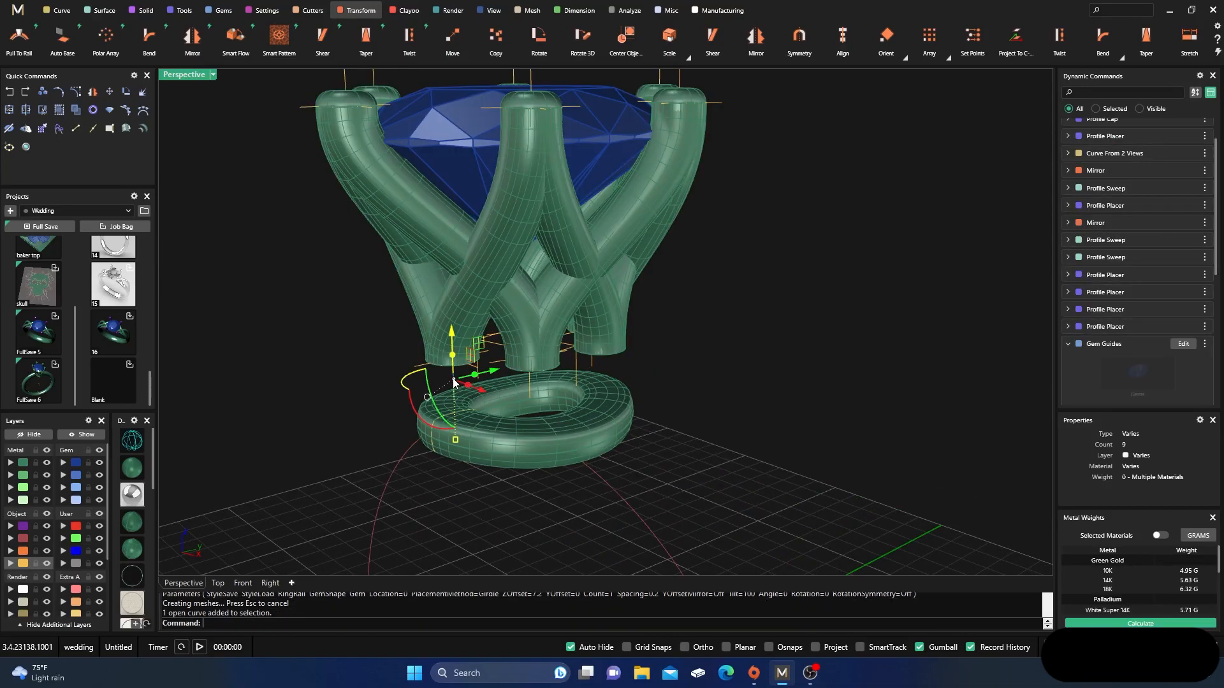
left_click(1183, 345)
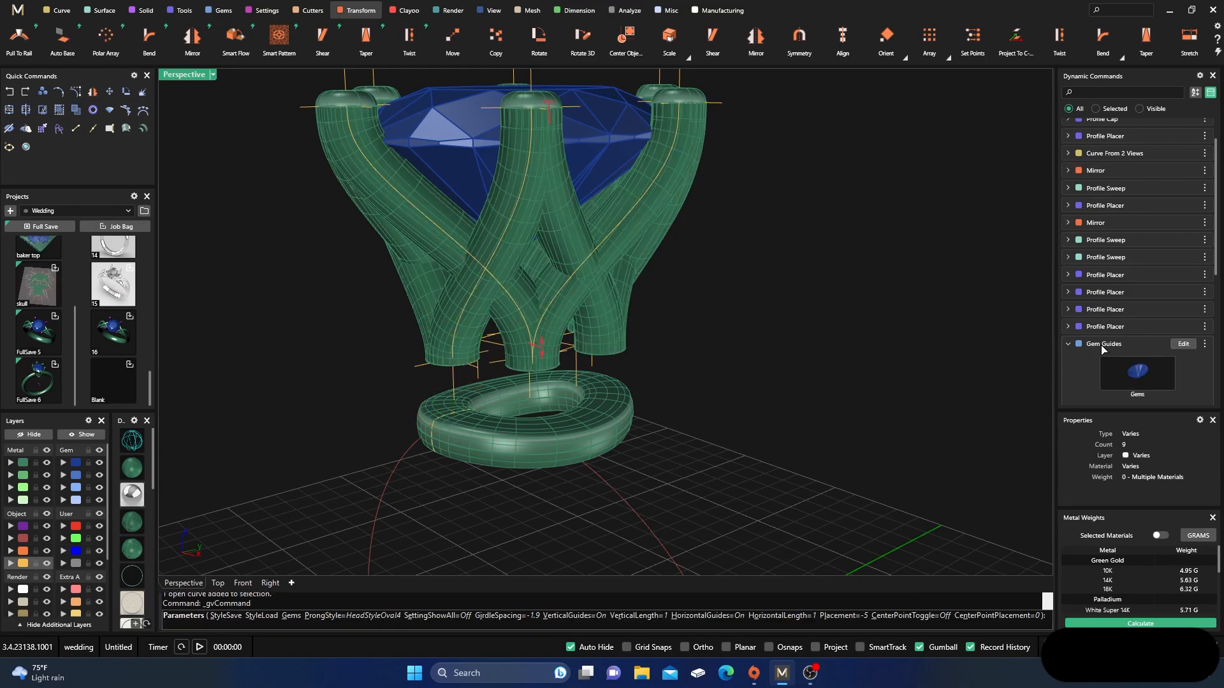
scroll(1117, 330, "down", 2)
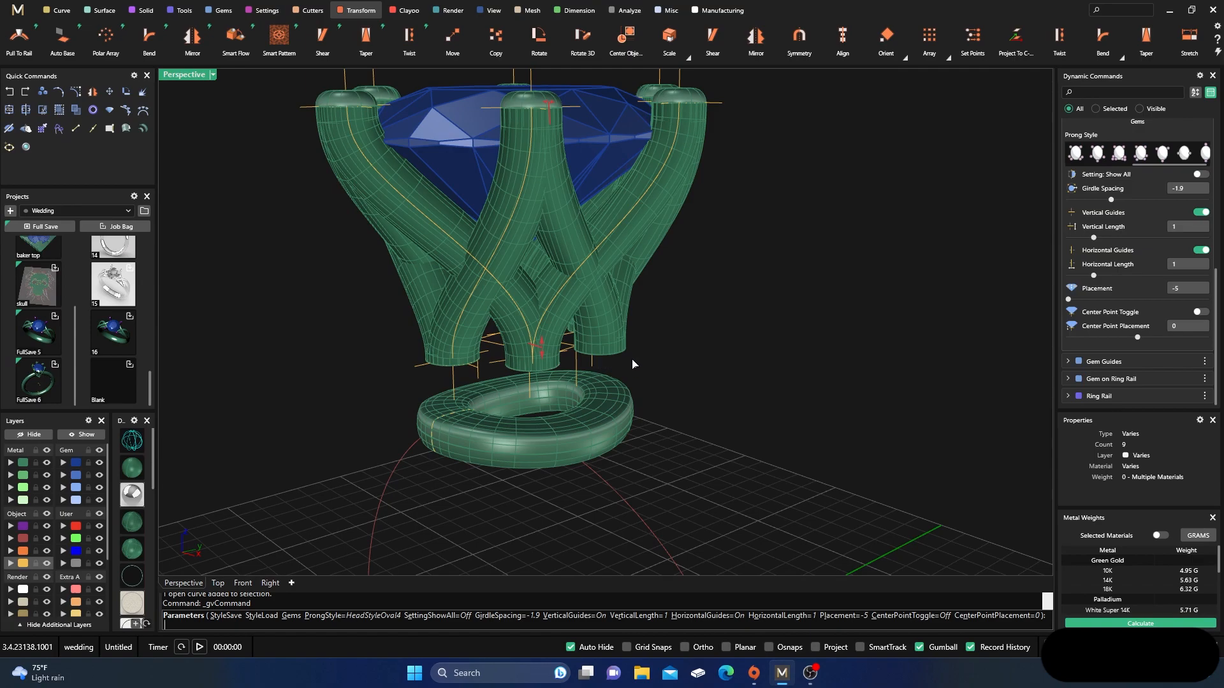
left_click(1175, 291)
type("-6")
key("Tab")
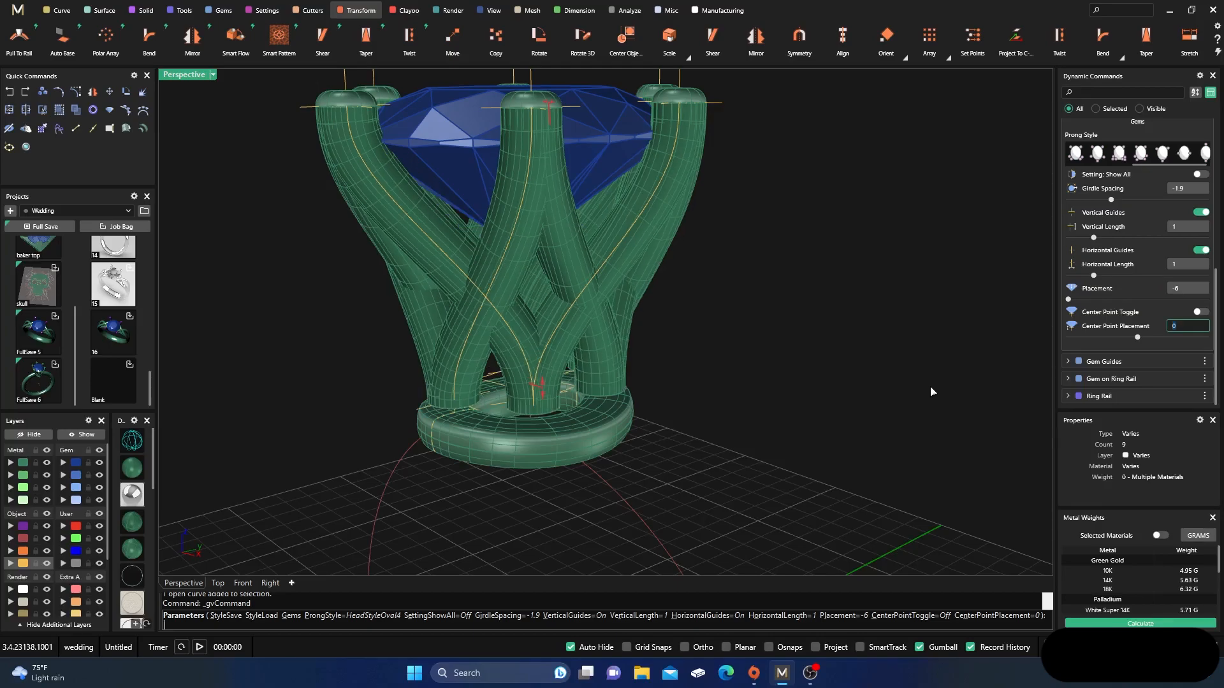
Step: Set the lower guides' placement to -6.5 and check how the prong feet meet the base ring
key("shift+Tab")
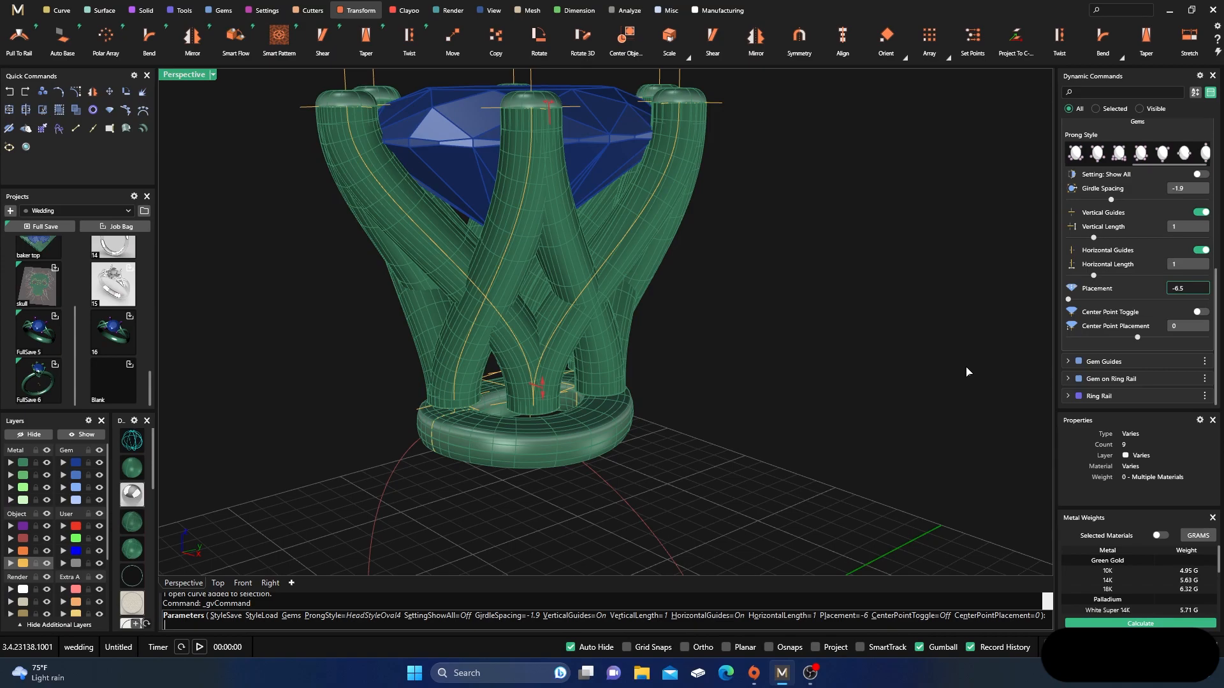
key("Tab")
scroll(752, 484, "up", 6)
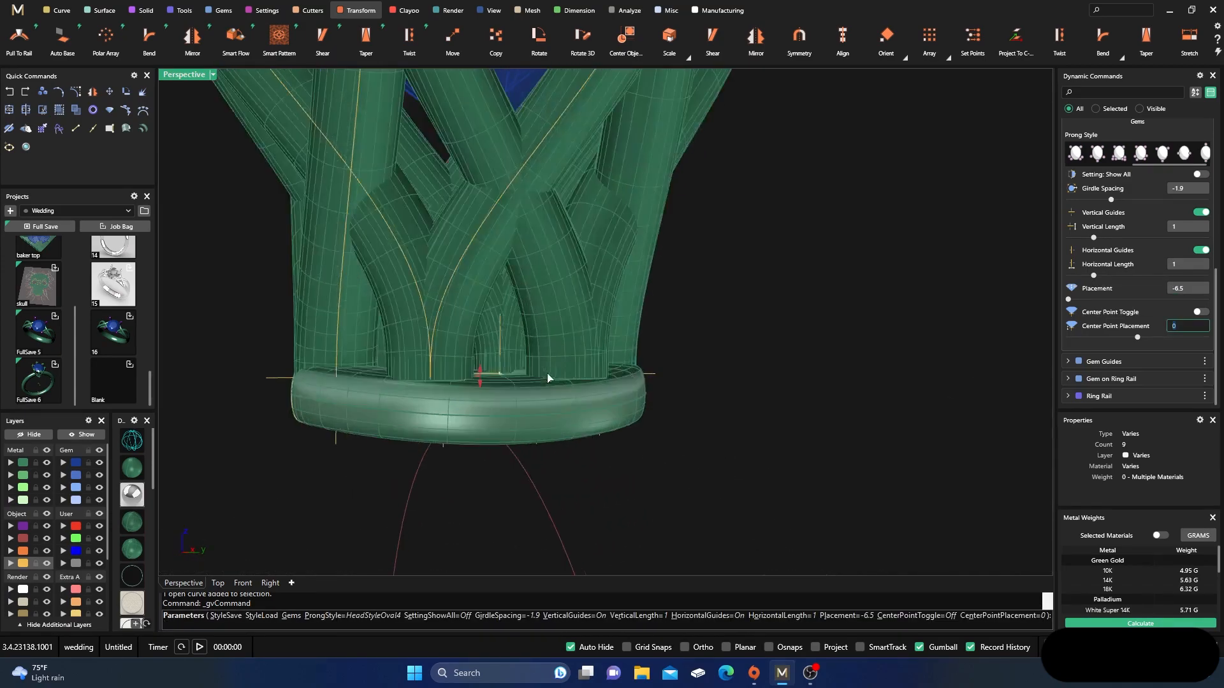
scroll(555, 383, "up", 4)
scroll(577, 396, "down", 2)
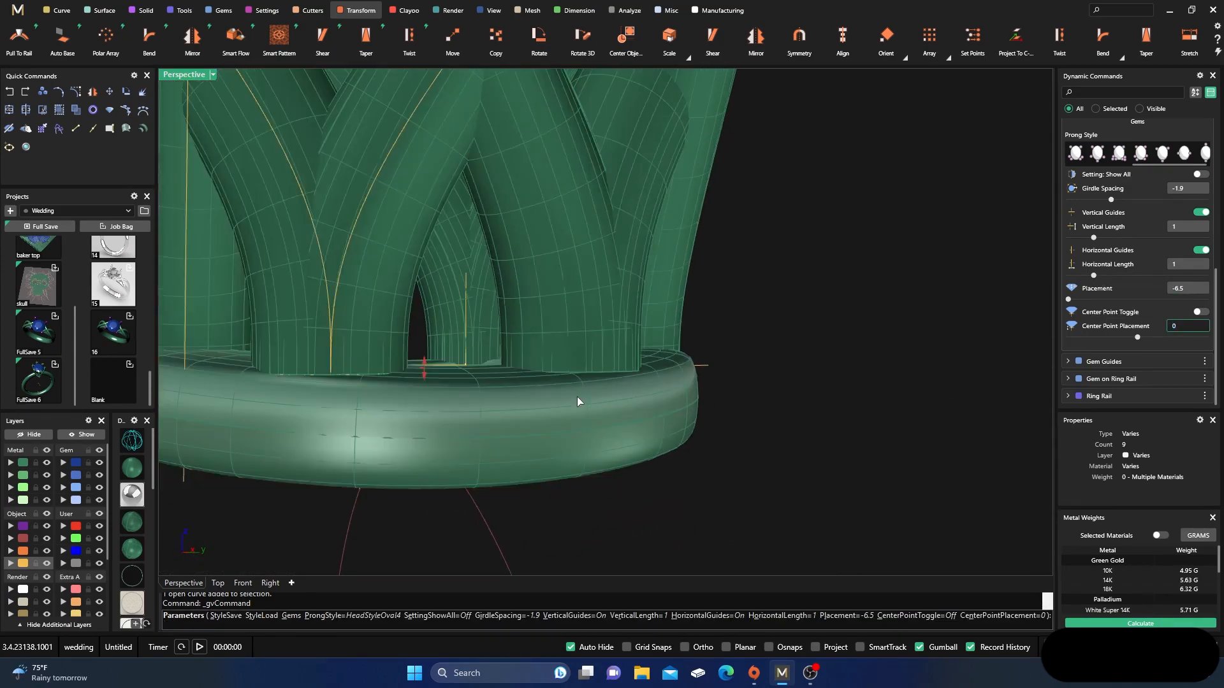
Step: Set the lower guides' placement to -6.7, check the prong feet in the base ring and accept the edit
left_click(1179, 291)
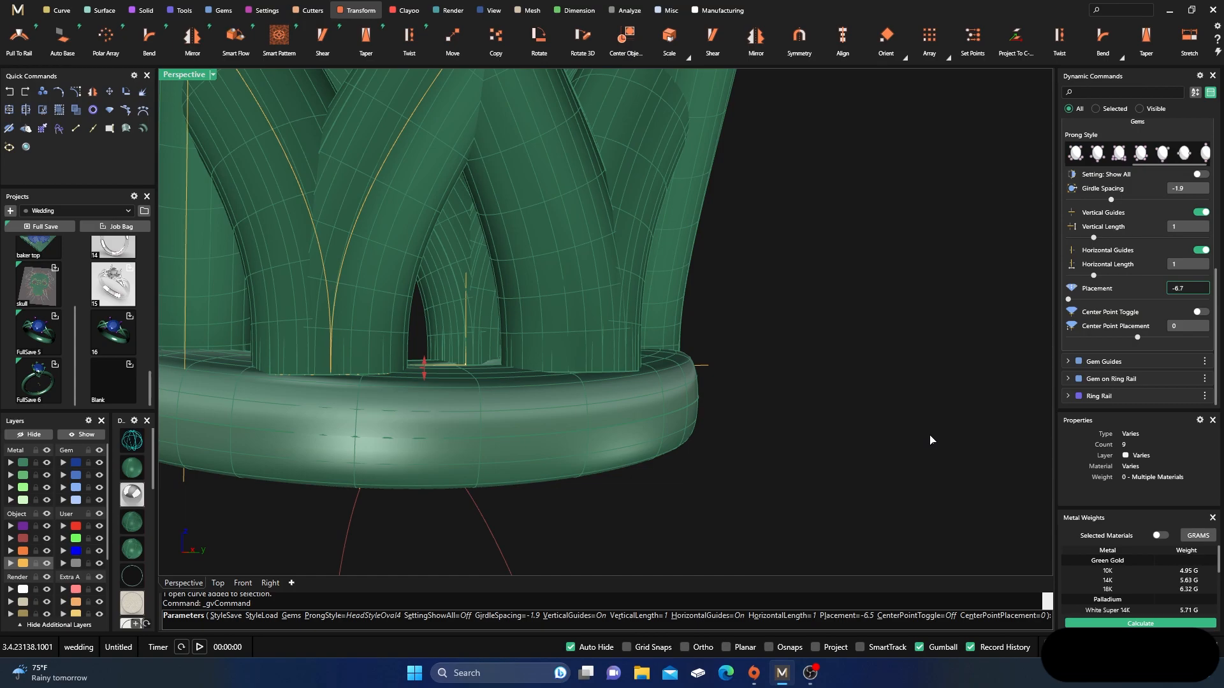
type("-6.7")
key("Tab")
scroll(750, 350, "down", 3)
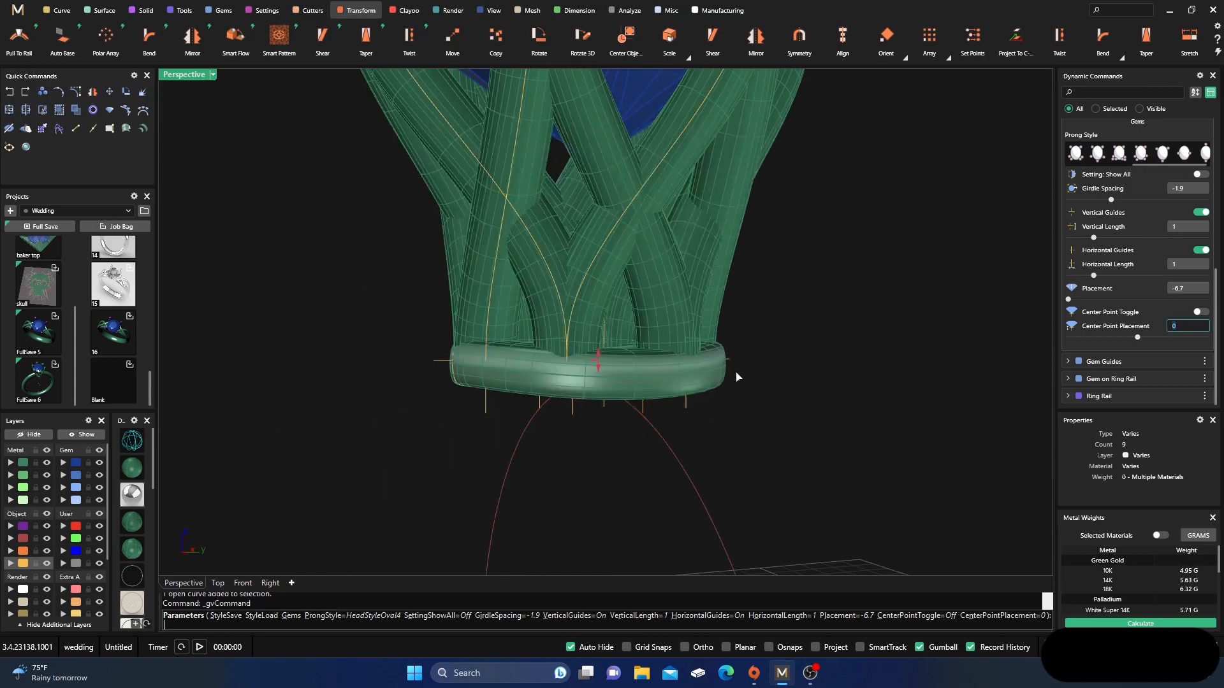
right_click_drag(366, 397, 506, 481)
scroll(423, 439, "down", 5)
scroll(505, 485, "up", 5)
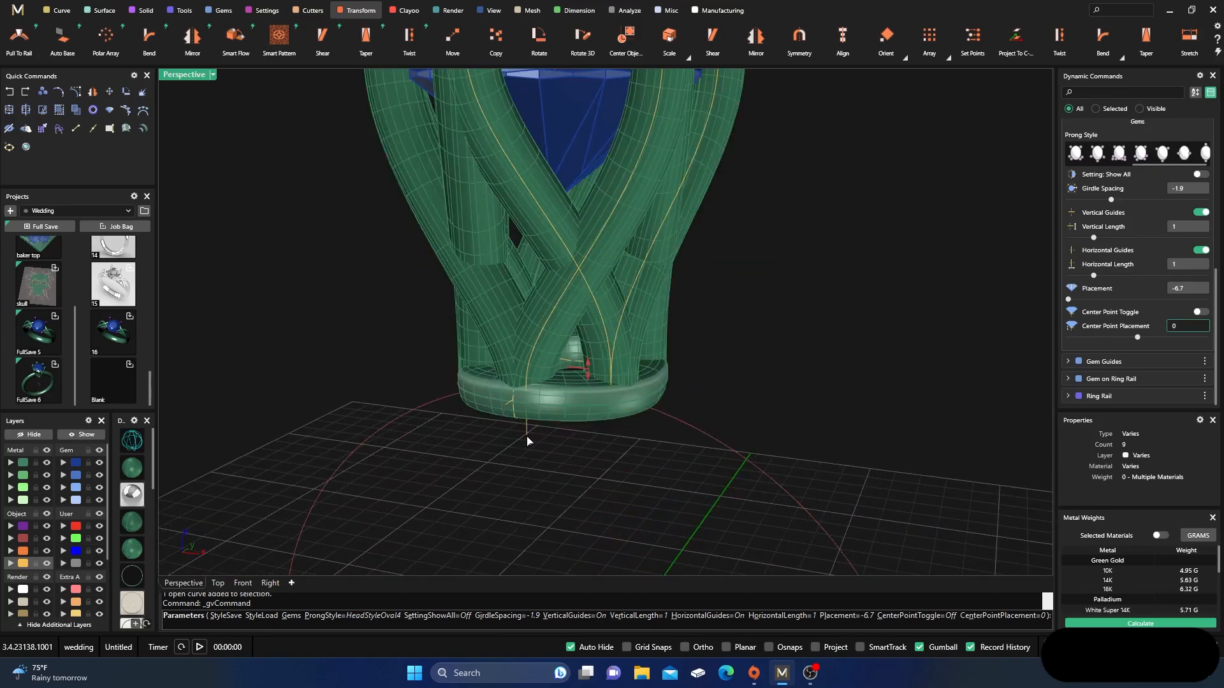
right_click(376, 333)
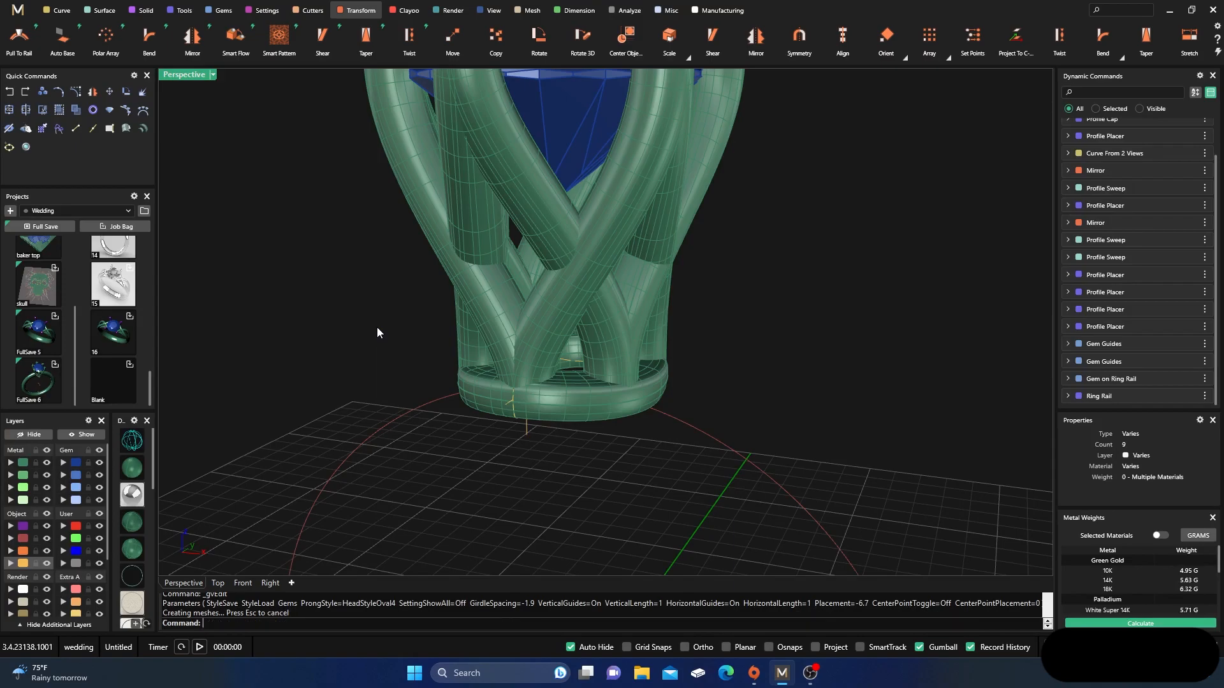
Step: Try a placement of -5 for the lower Gem Guides at the prong feet, accept it and undo the edit
left_click(526, 433)
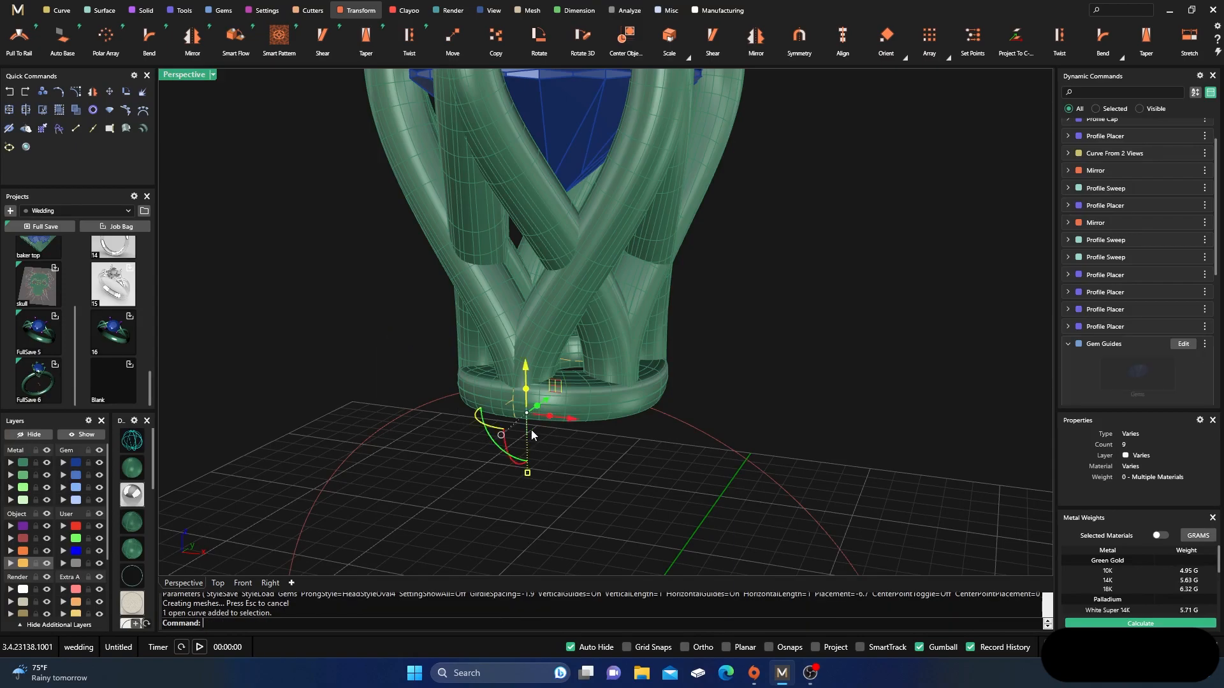
left_click(1183, 344)
left_click_drag(596, 385, 591, 329)
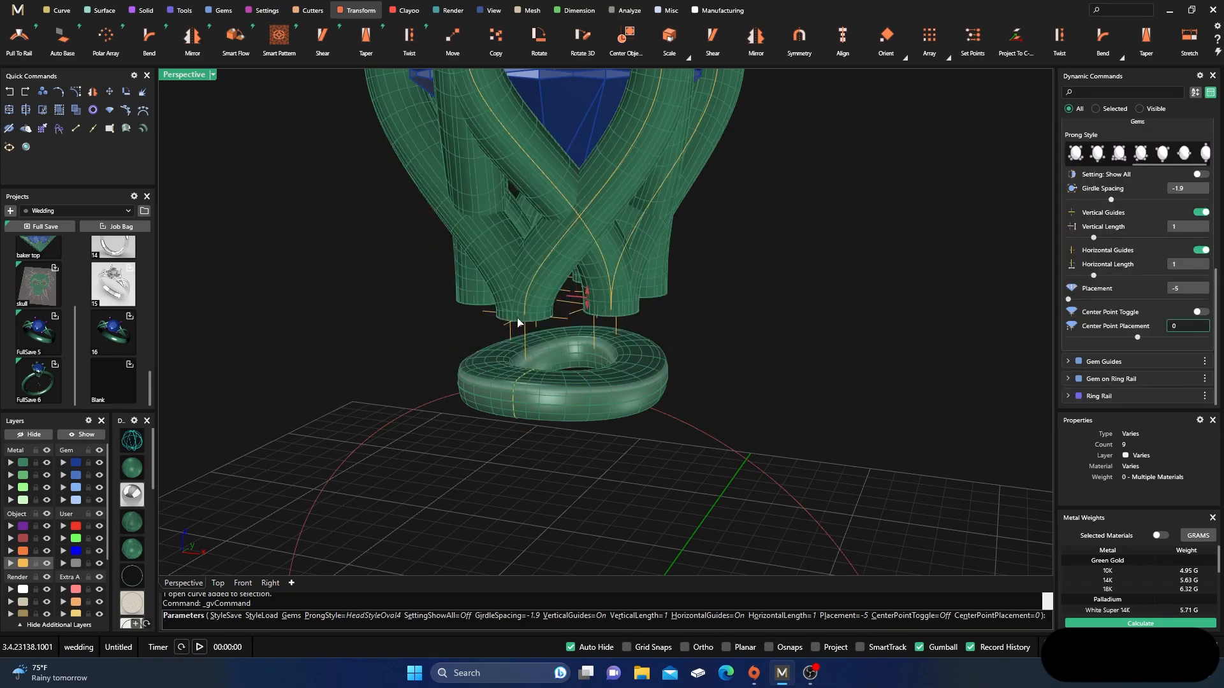
left_click(12, 95)
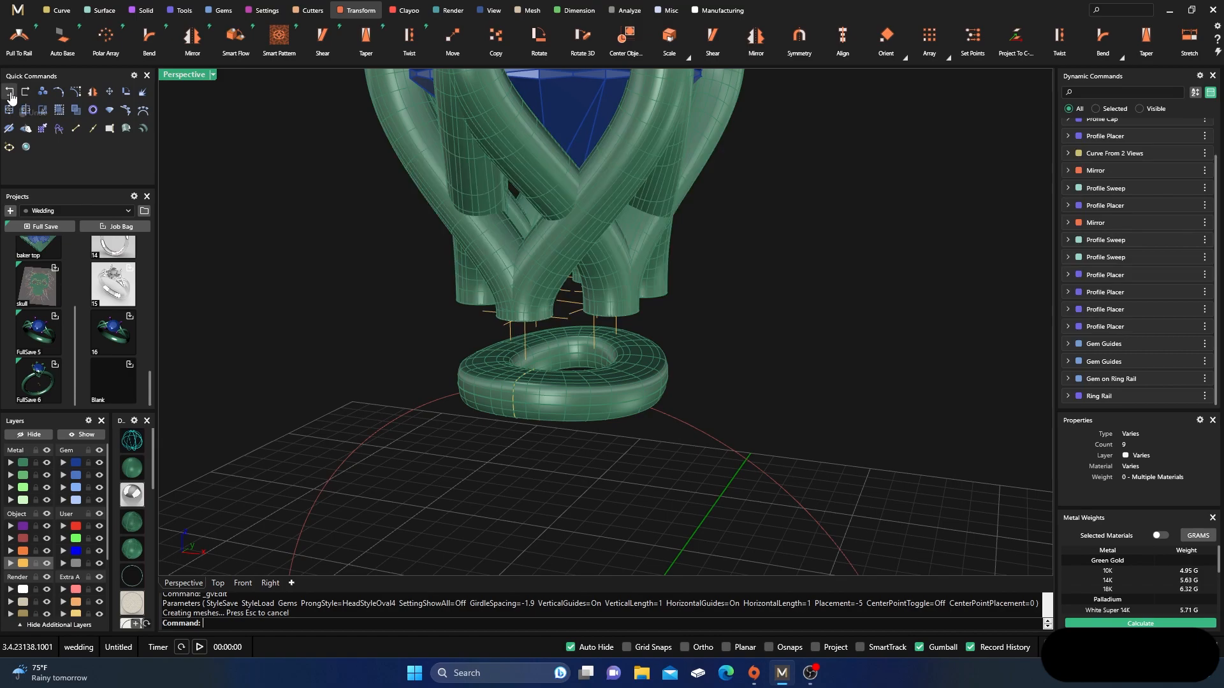
Step: Lower the oval center gem on the ring rail to a Z offset of 5.3 and accept the edit
scroll(487, 326, "down", 7)
right_click_drag(520, 400, 475, 408)
scroll(482, 219, "up", 5)
left_click(504, 222)
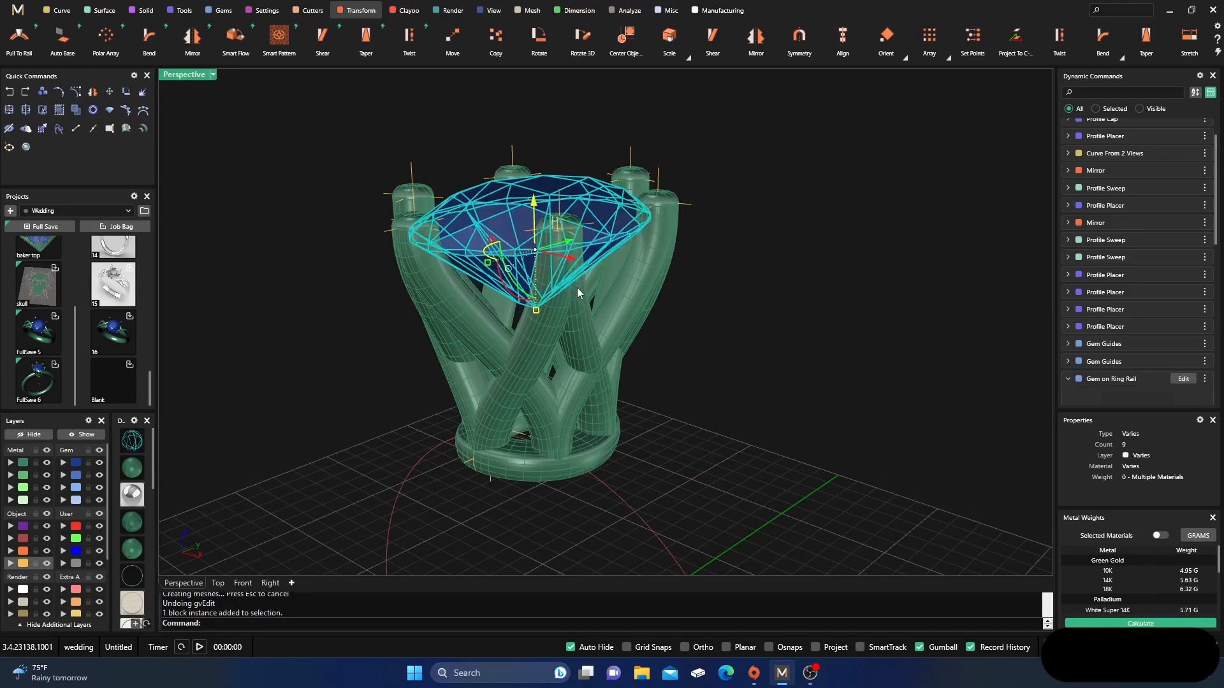
left_click(1182, 378)
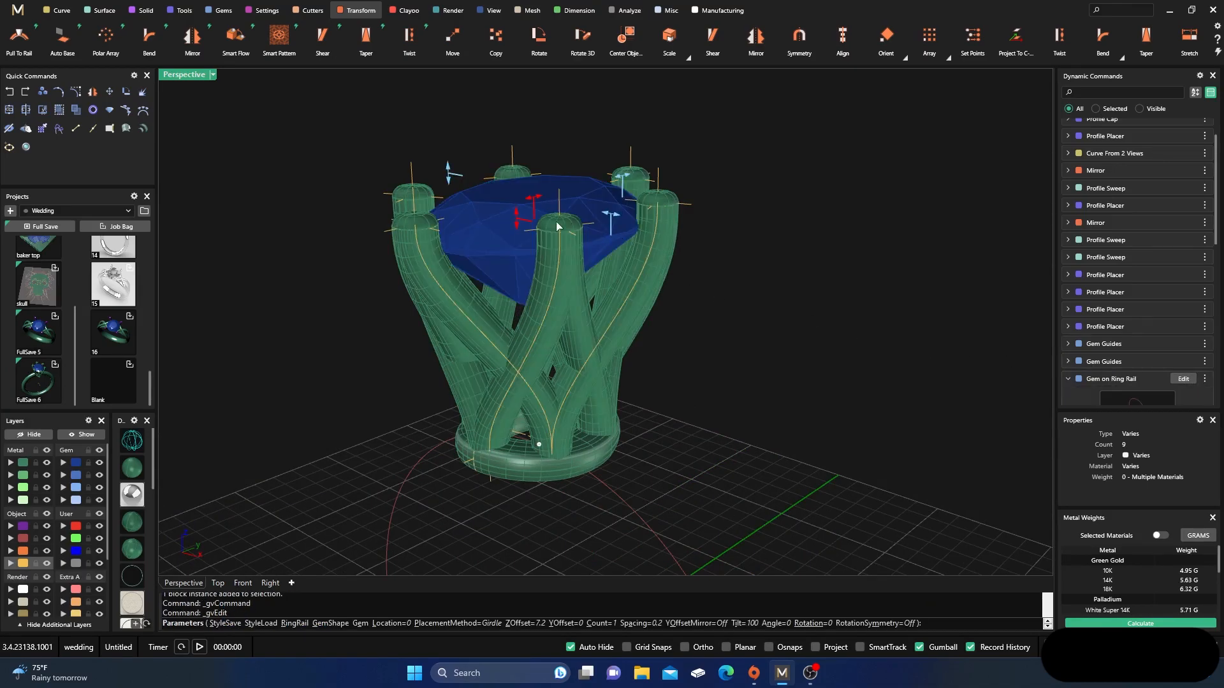
left_click_drag(519, 221, 522, 282)
scroll(646, 288, "down", 6)
right_click_drag(681, 411, 705, 384)
scroll(631, 413, "up", 5)
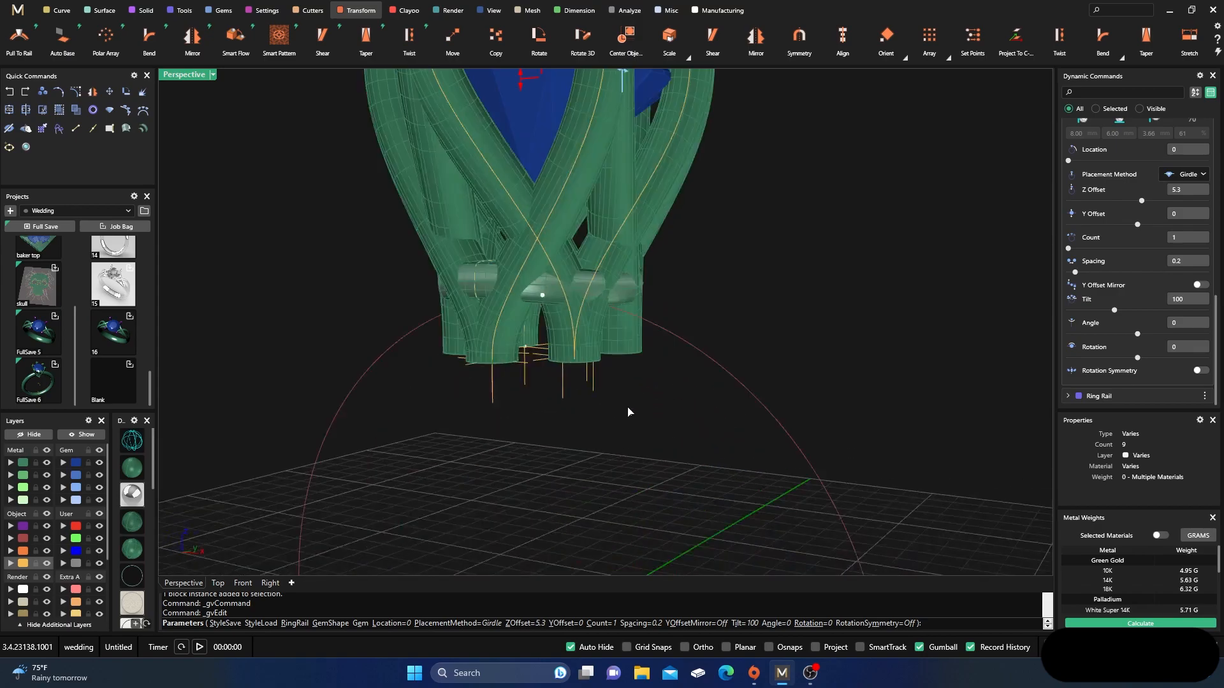
key("Return")
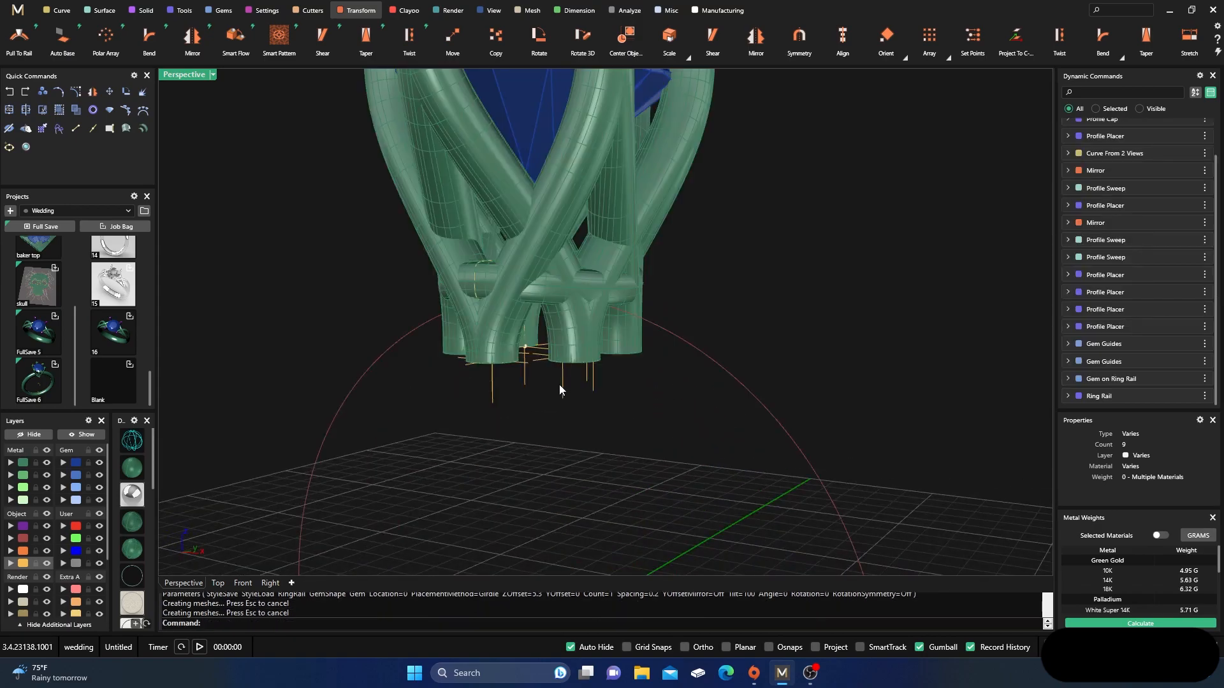
Step: Set the placement of the lower Gem Guides at the prong feet to -5 and accept the edit
left_click(563, 387)
left_click(1183, 344)
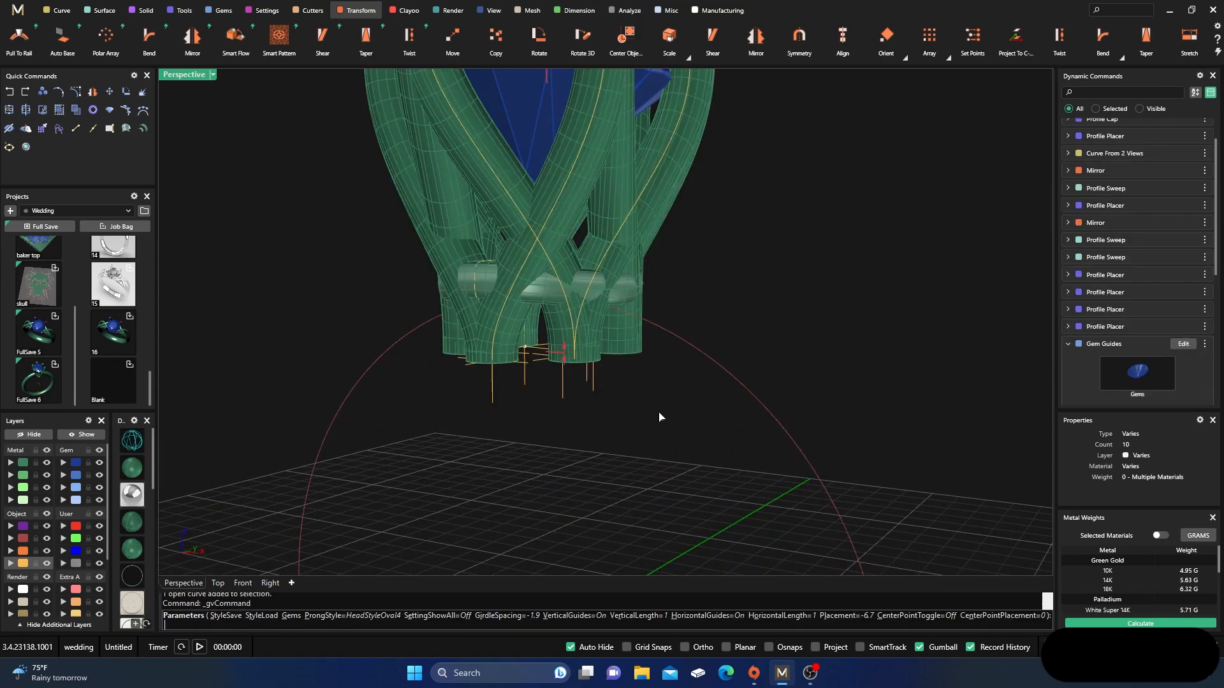
left_click_drag(565, 354, 568, 309)
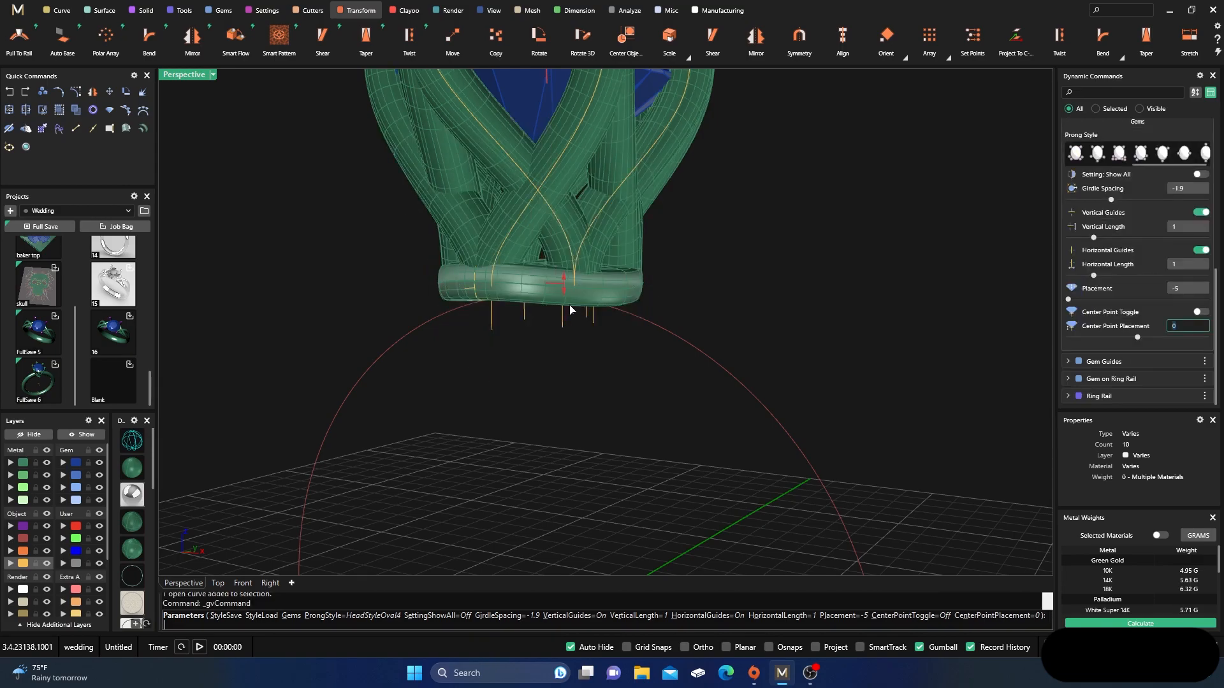
scroll(524, 406, "down", 5)
right_click_drag(524, 406, 404, 442)
right_click(404, 439)
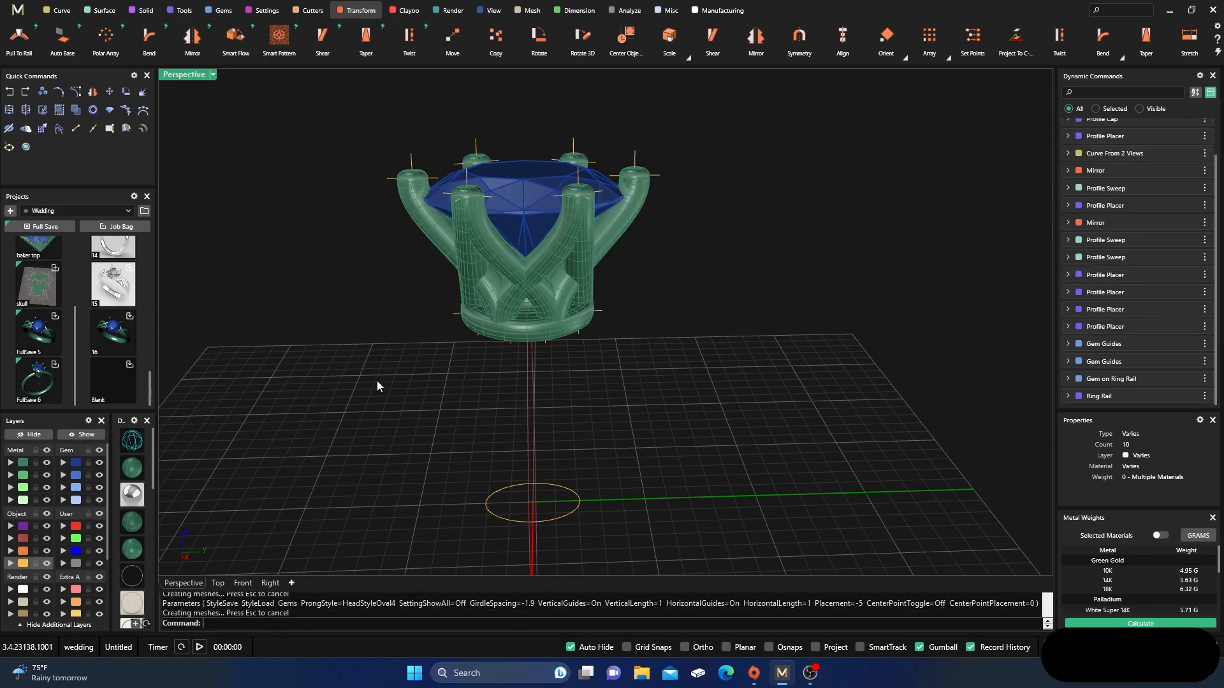
Step: Start a Profile Placer on the ring rail curve and move its profile to position 0.035 beside the head's base ring
scroll(377, 380, "down", 4)
right_click_drag(384, 385, 478, 366)
scroll(478, 366, "down", 5)
scroll(499, 376, "up", 5)
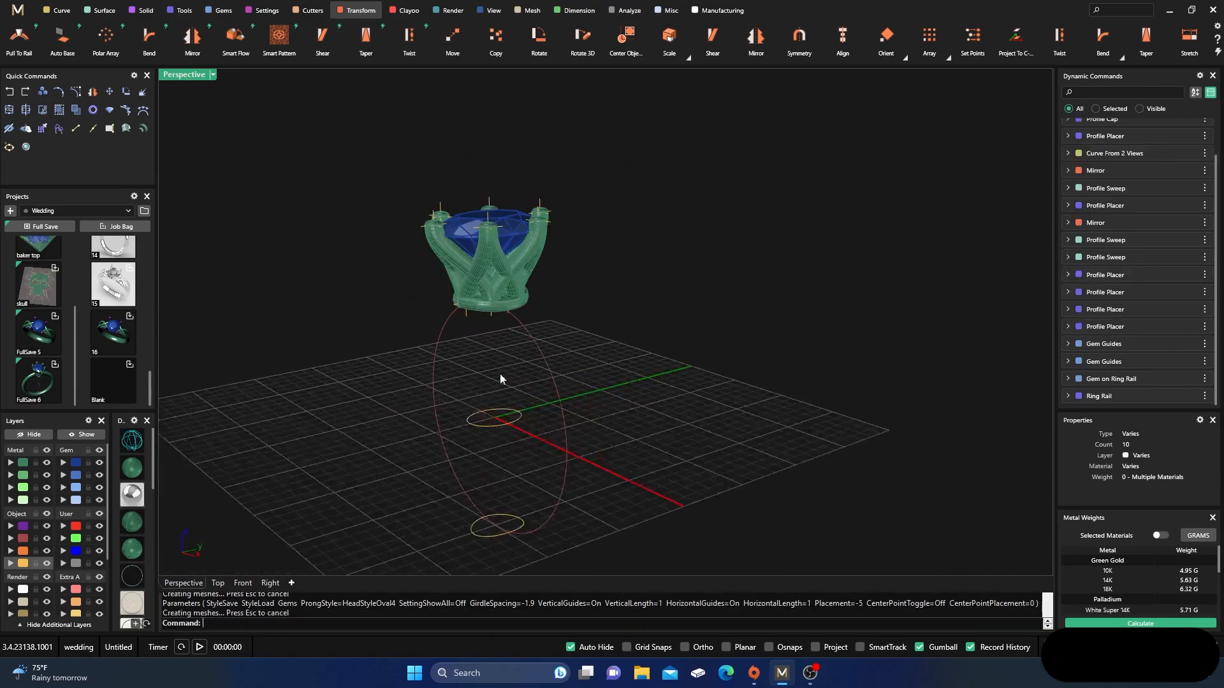
left_click(543, 361)
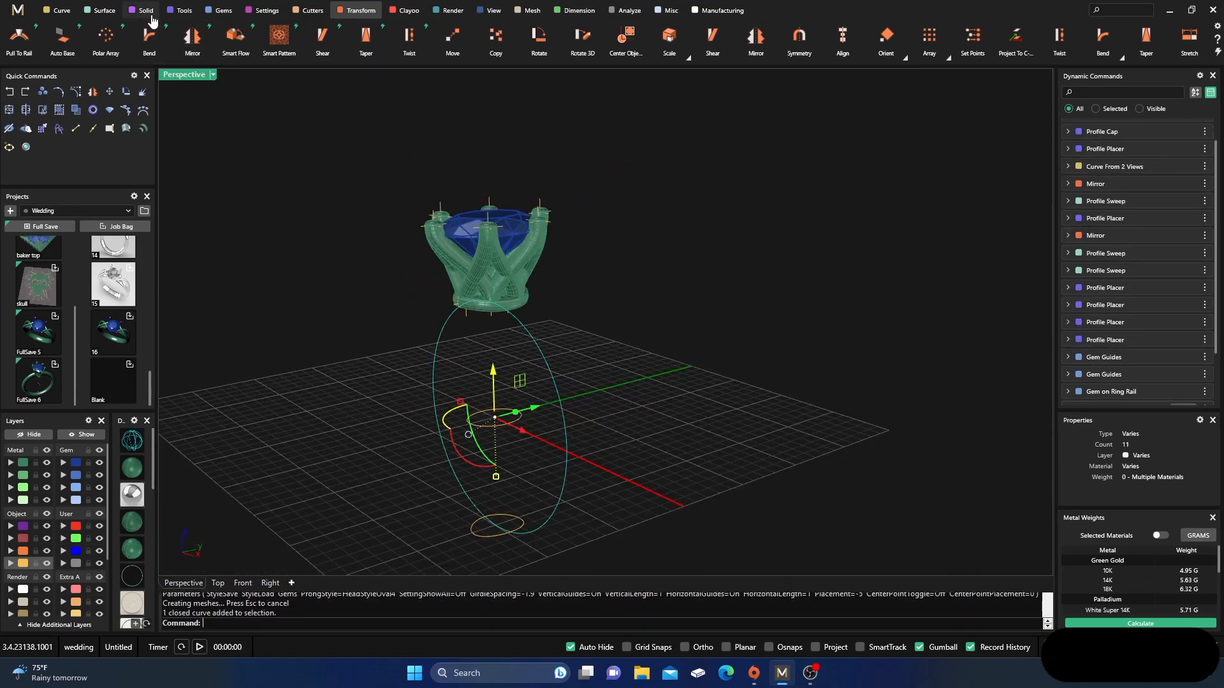
left_click(183, 11)
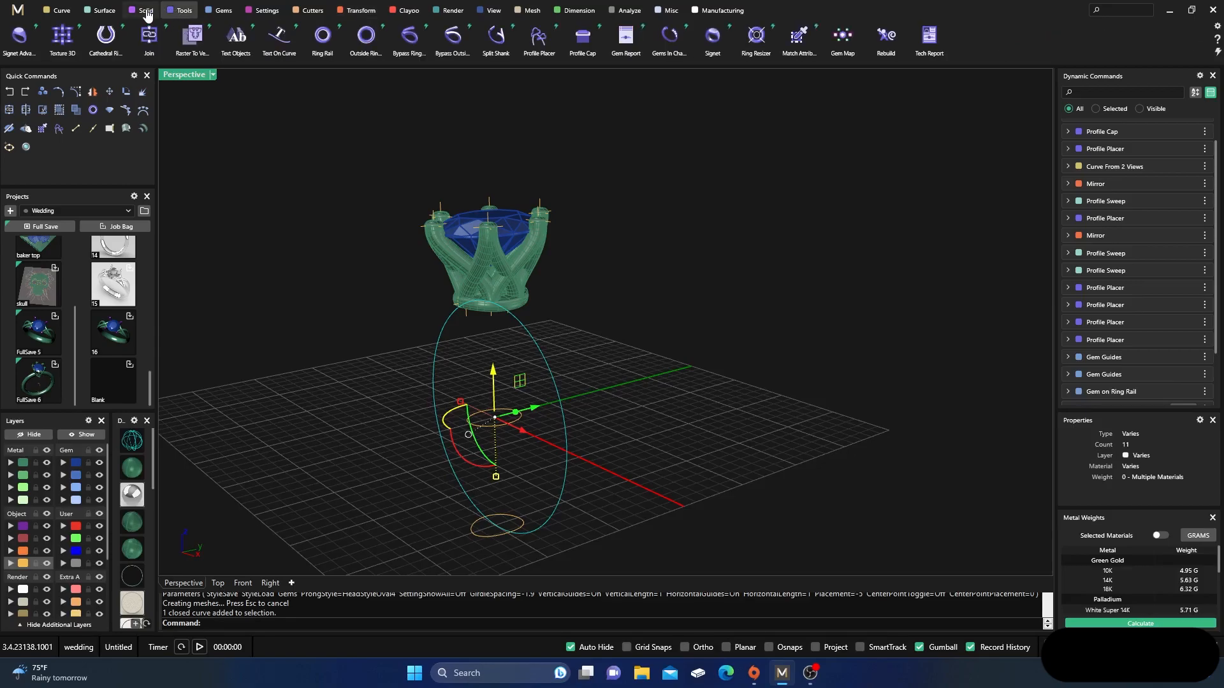
left_click(539, 38)
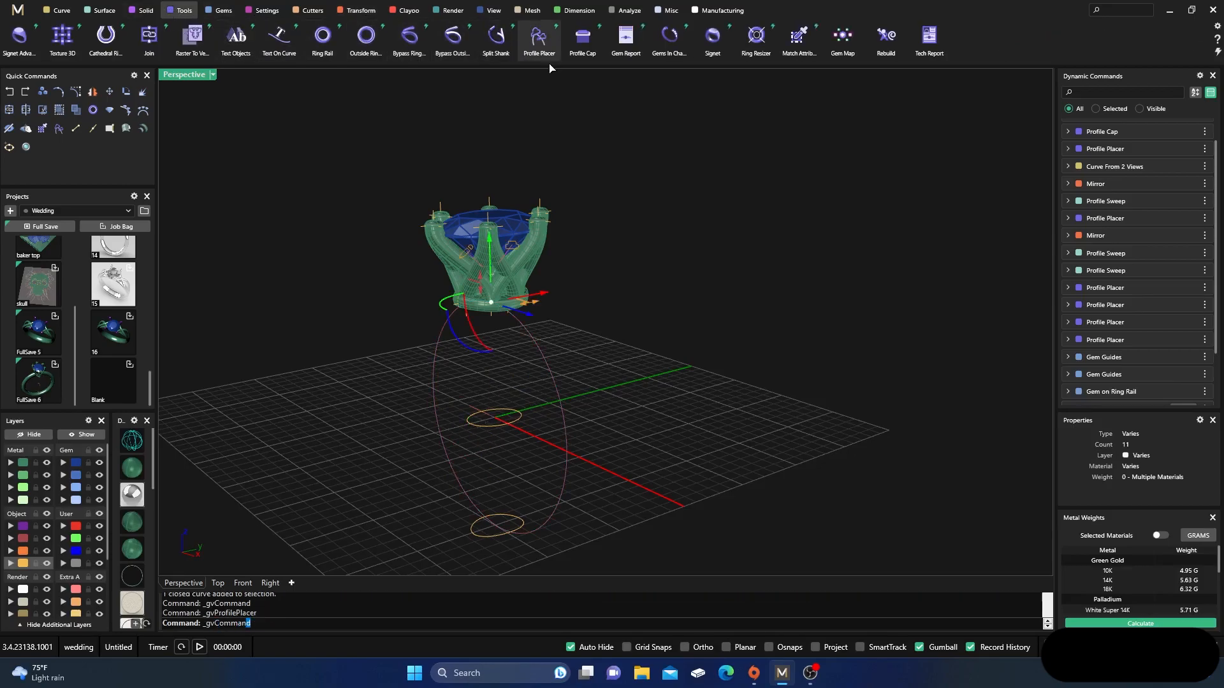
scroll(614, 388, "up", 5)
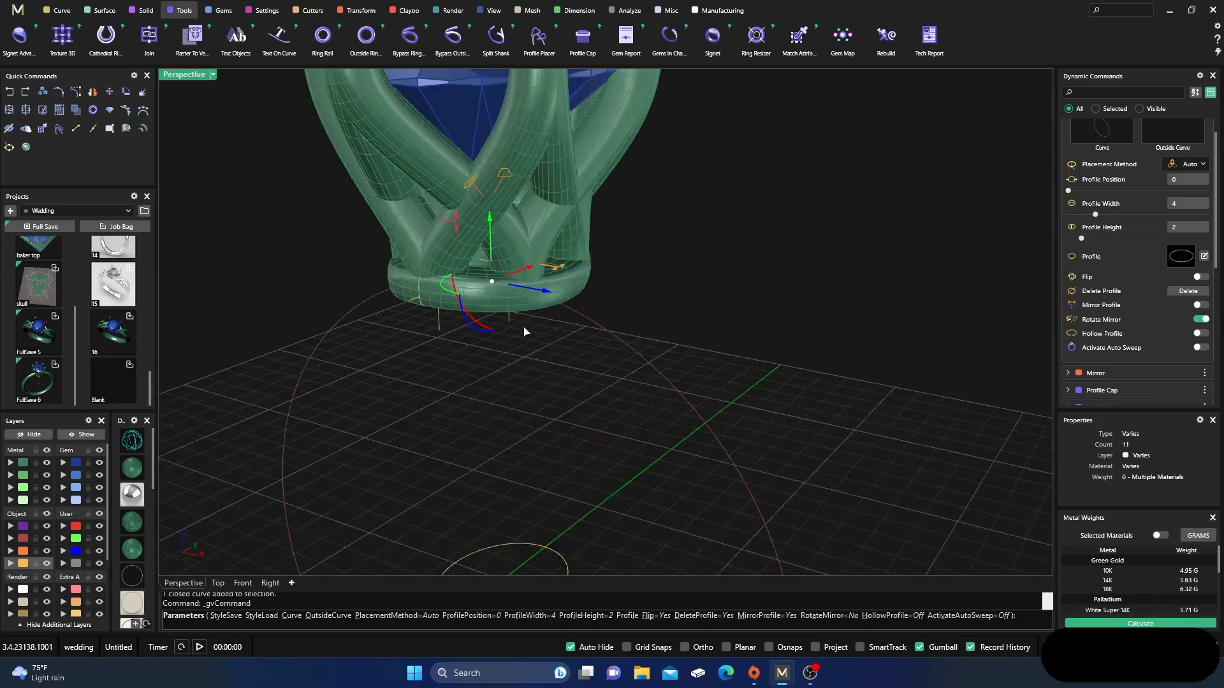
left_click_drag(493, 281, 556, 302)
right_click_drag(820, 347, 796, 339)
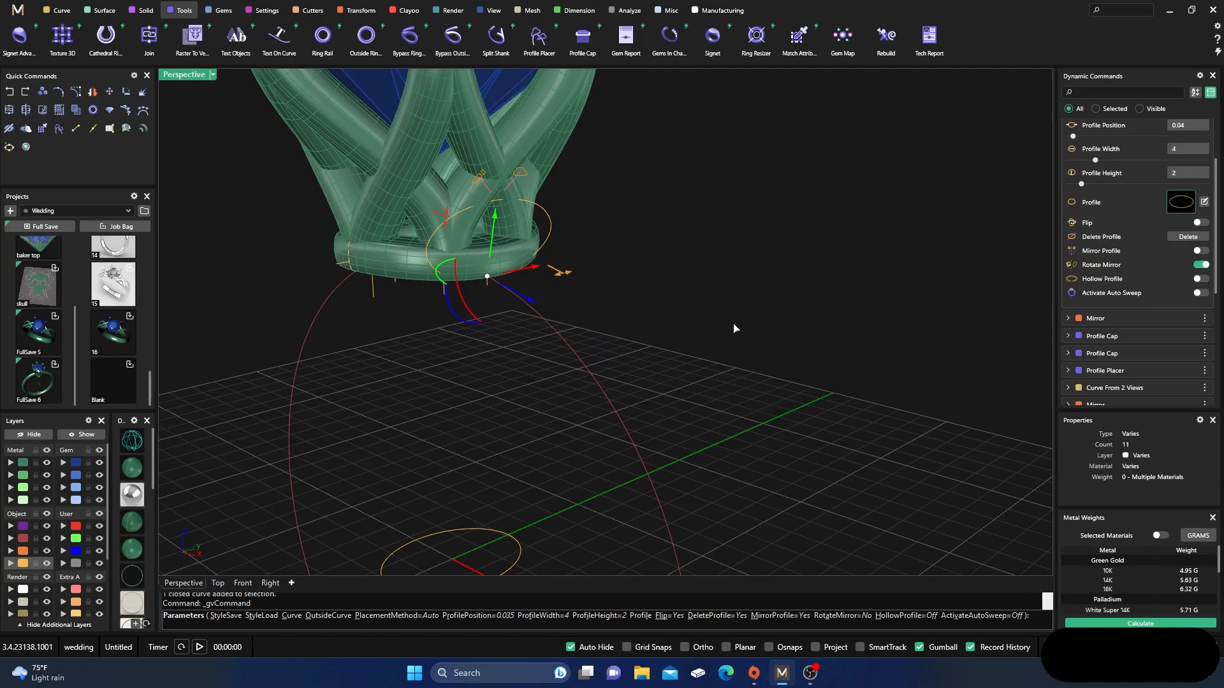
Step: Assign the pointed shank profile profileplacerCF_29 from the profile library to the shank's upper profile
scroll(509, 356, "down", 3)
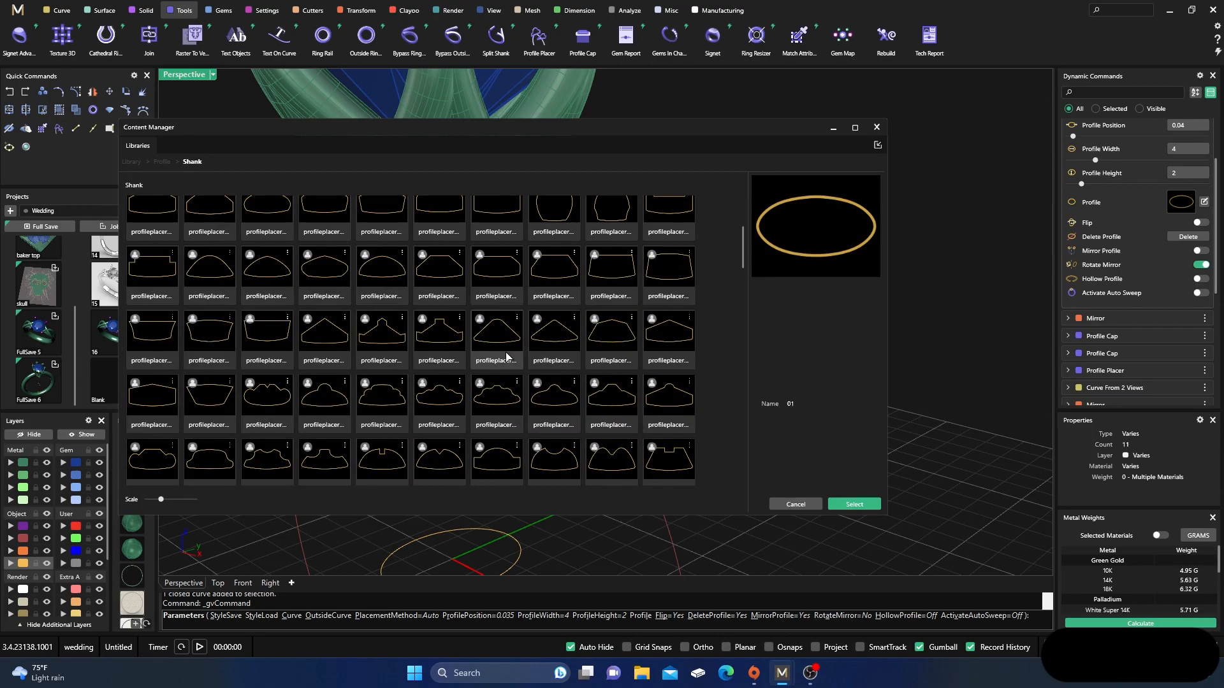
left_click(495, 338)
left_click(856, 504)
Step: Size the upper profile to width 3 and height 3.2, and adjust its position to 0.032 along the rail
right_click_drag(858, 310, 773, 314)
left_click_drag(491, 281, 475, 278)
left_click_drag(383, 222, 382, 179)
scroll(437, 279, "up", 5)
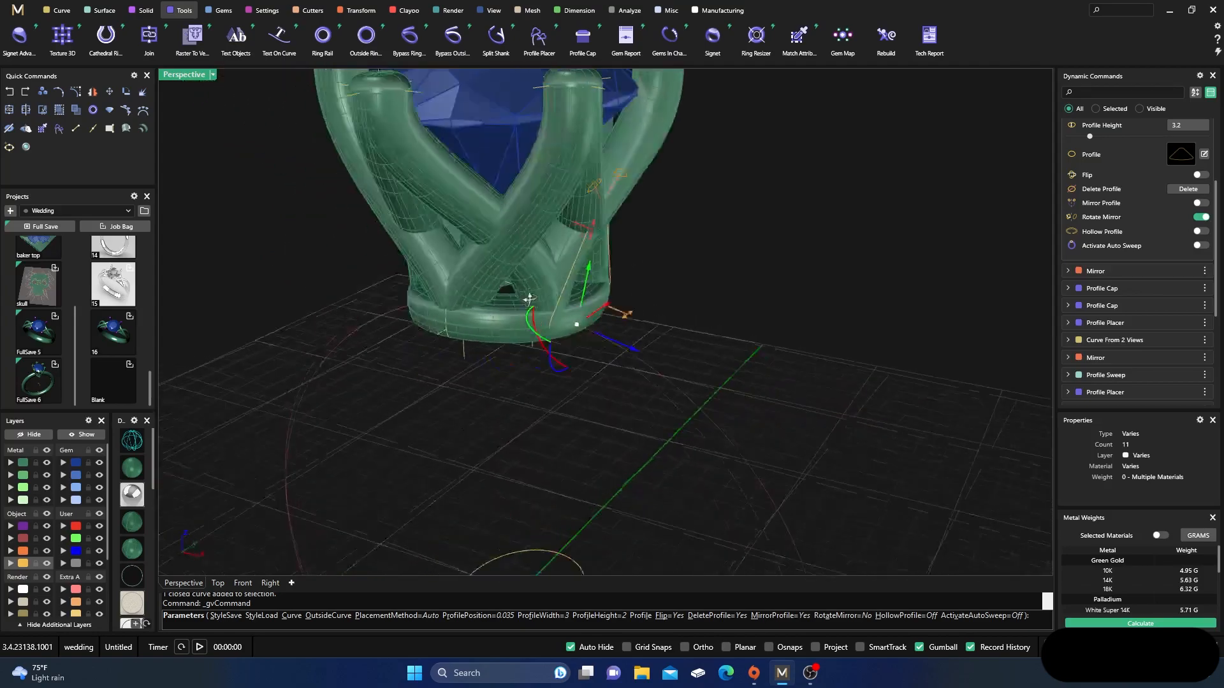
left_click_drag(638, 314, 674, 333)
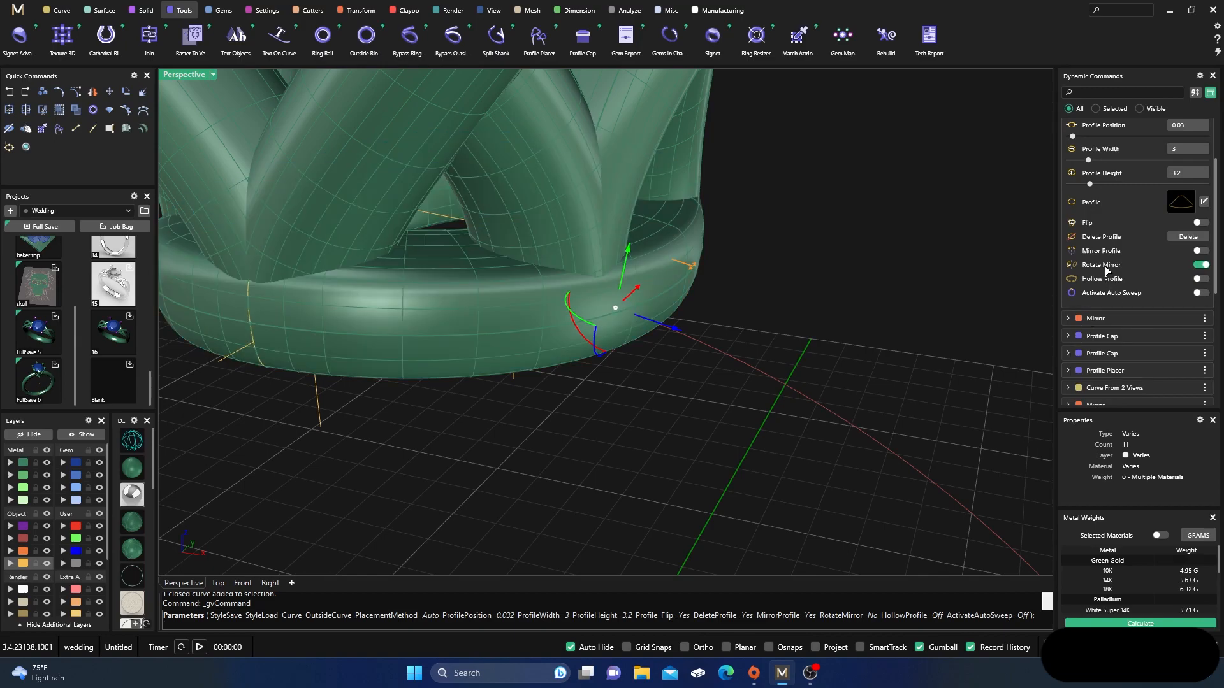
Step: Mirror the upper shank profile to the opposite side of the ring rail
left_click(1200, 252)
scroll(772, 285, "down", 10)
right_click_drag(715, 369, 816, 316)
scroll(797, 208, "up", 3)
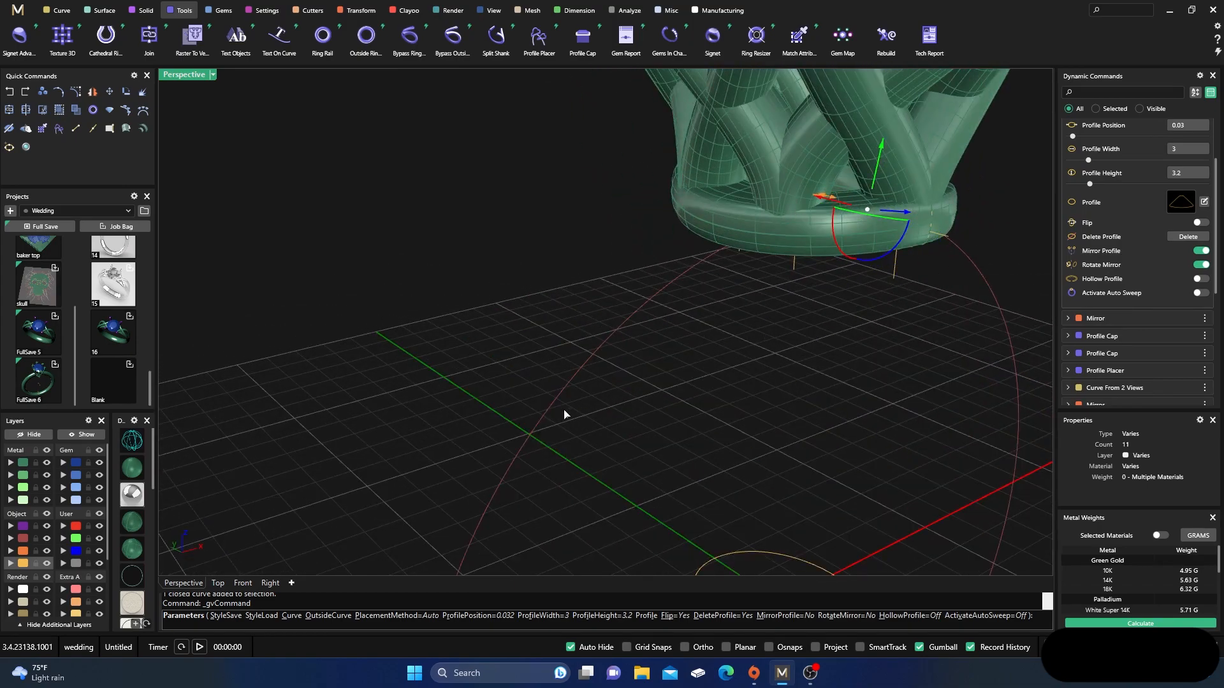
Step: Add another profile at the bottom of the ring rail, at position 0.5
scroll(564, 414, "down", 4)
mouse_move(641, 418)
right_mouse_down()
mouse_move(716, 404)
mouse_move(683, 382)
mouse_move(481, 394)
mouse_move(404, 378)
mouse_move(161, 447)
right_mouse_up()
left_click(137, 442)
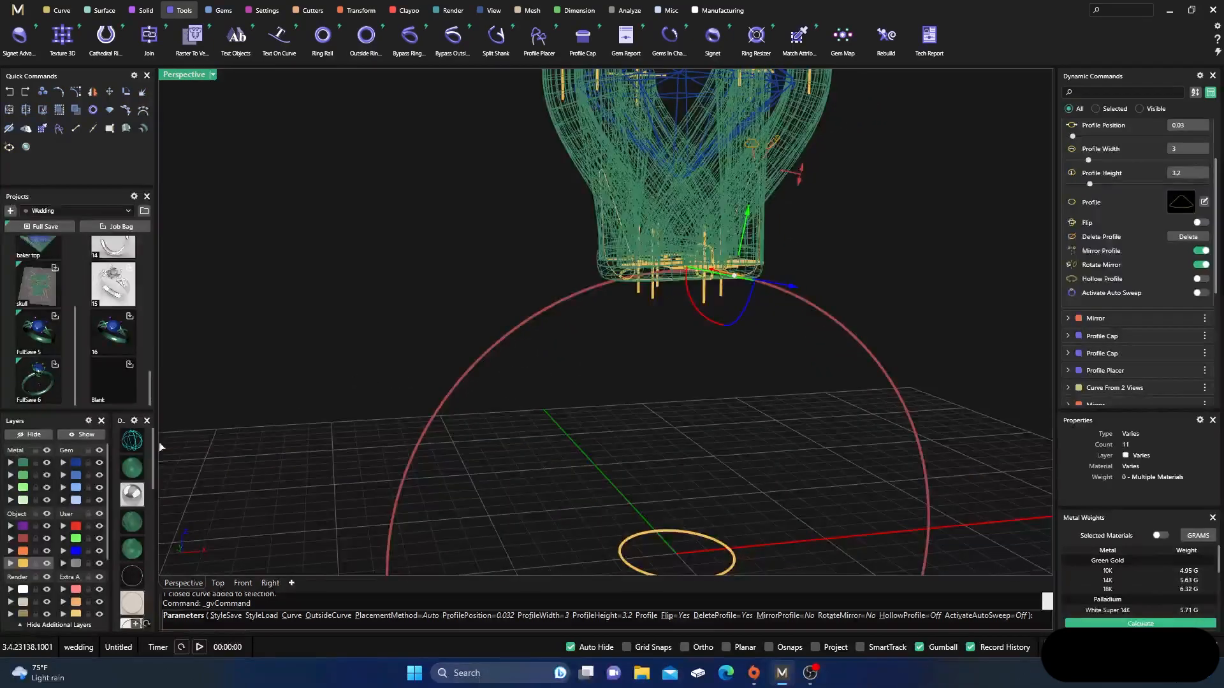
left_click(133, 466)
scroll(490, 399, "down", 6)
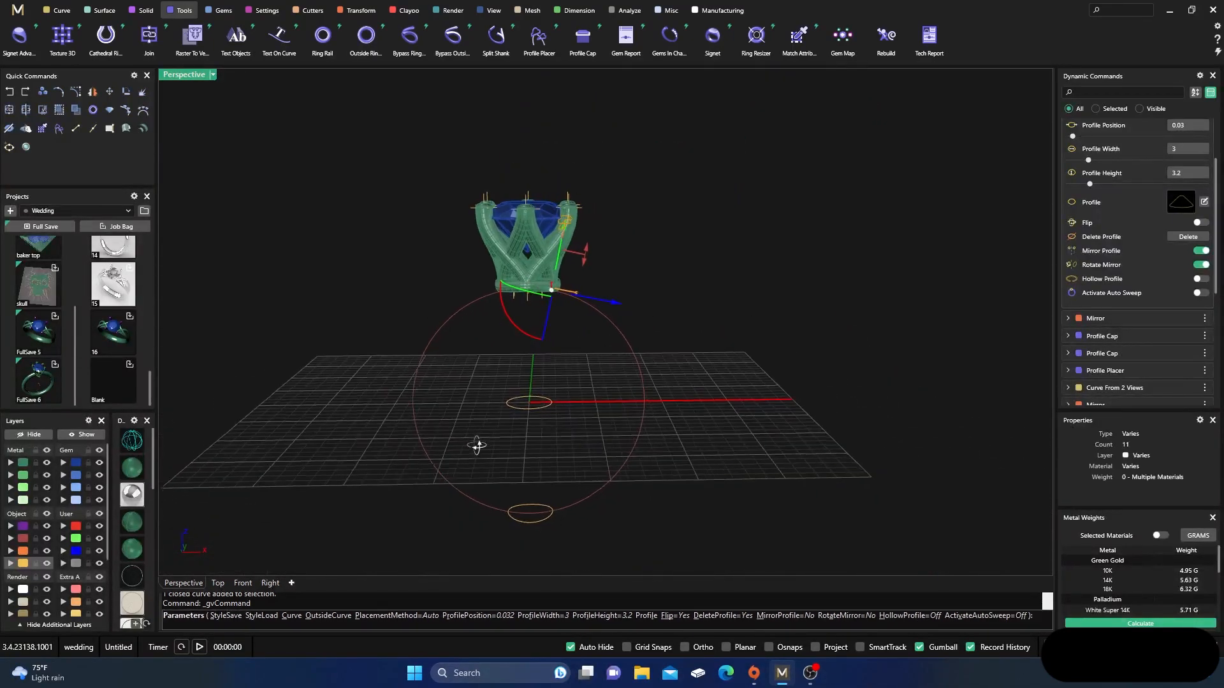
scroll(517, 527, "up", 3)
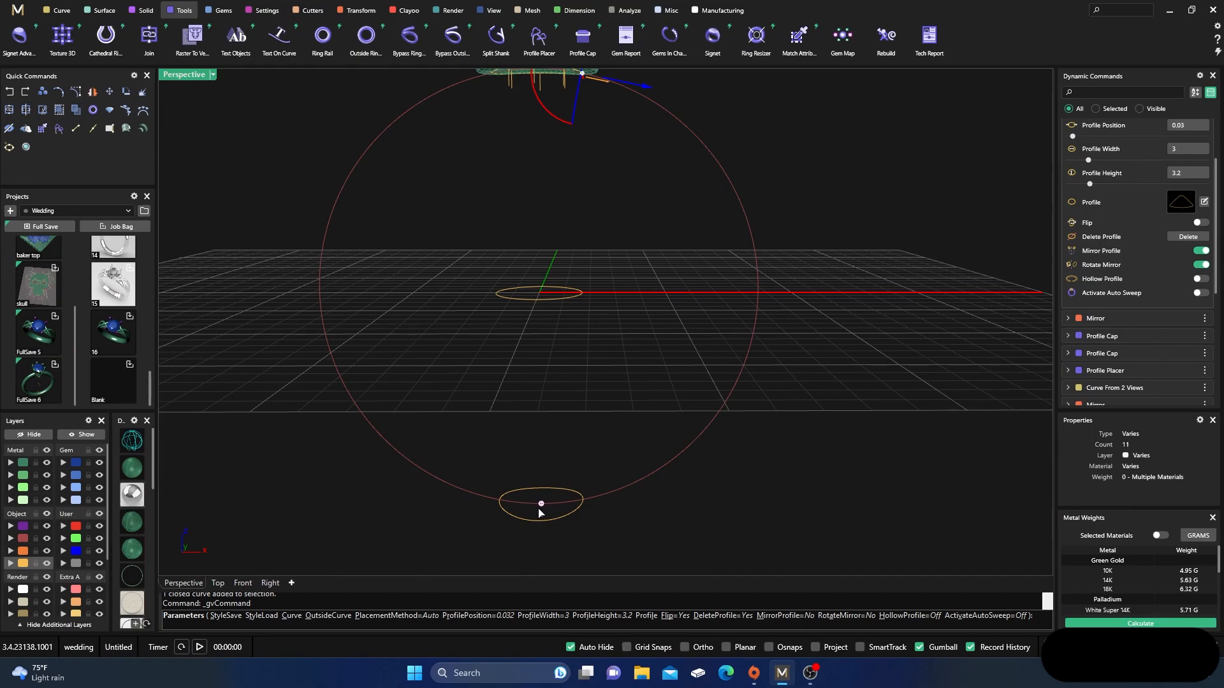
left_click(540, 506)
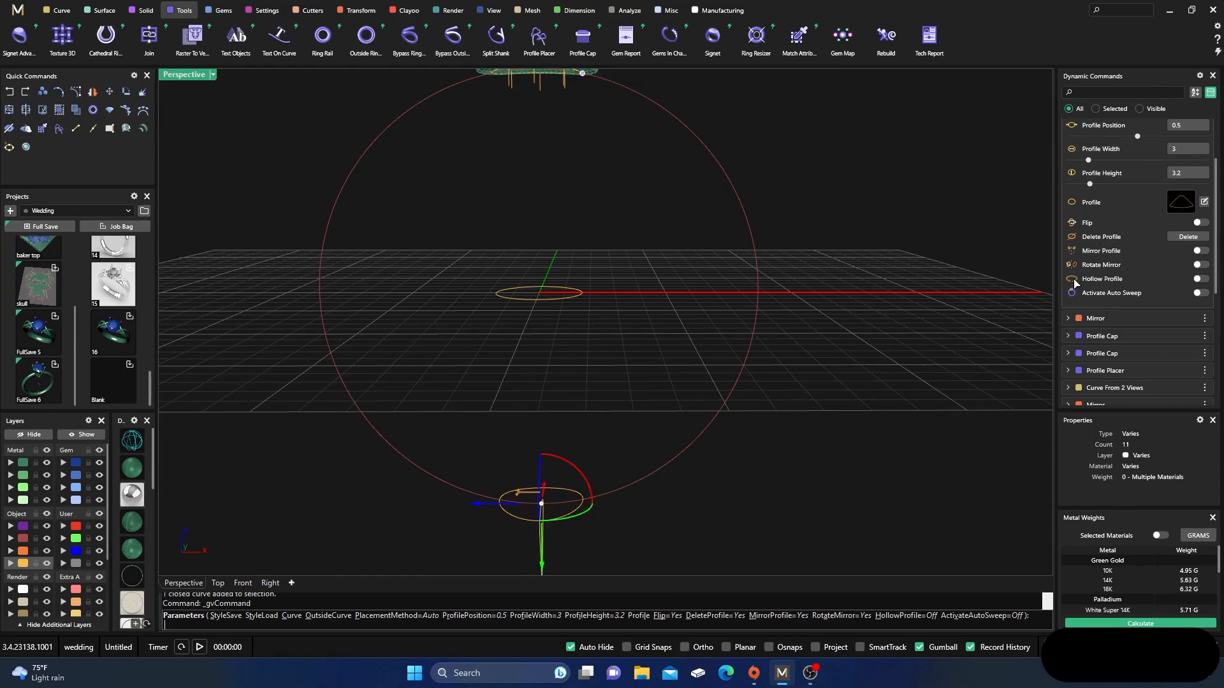
right_click_drag(908, 426, 732, 388)
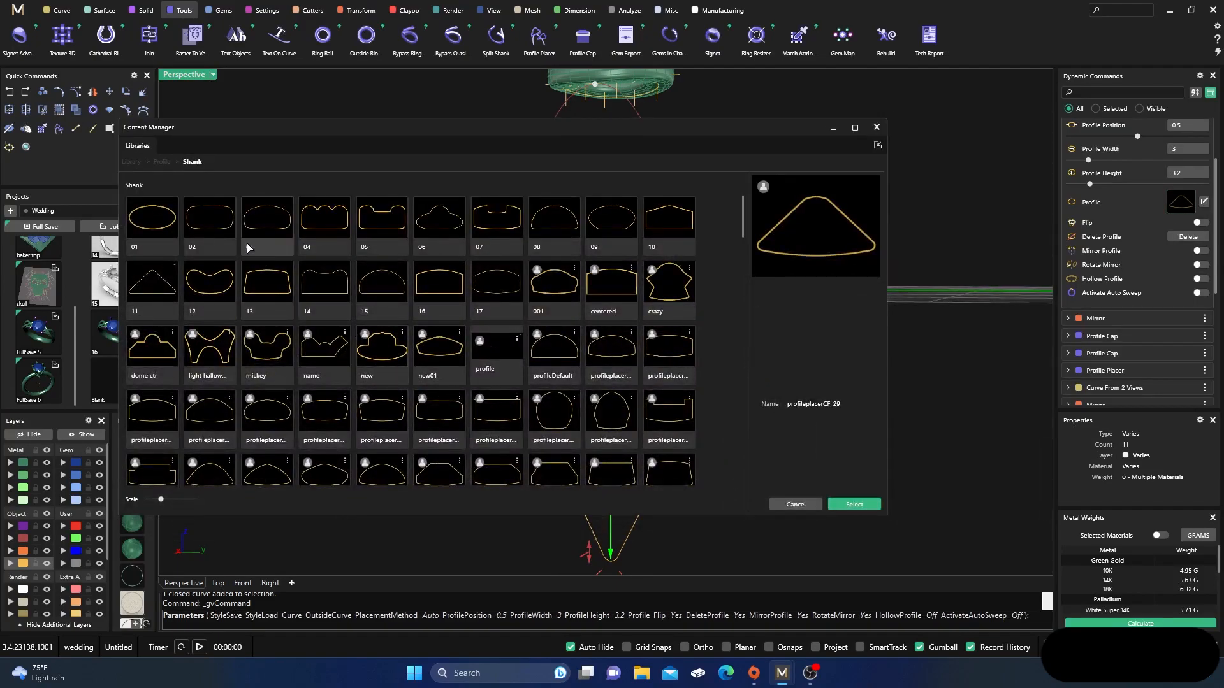
Step: Assign shank profile 02 from the library to the bottom profile and accept the Profile Placer
left_click(210, 218)
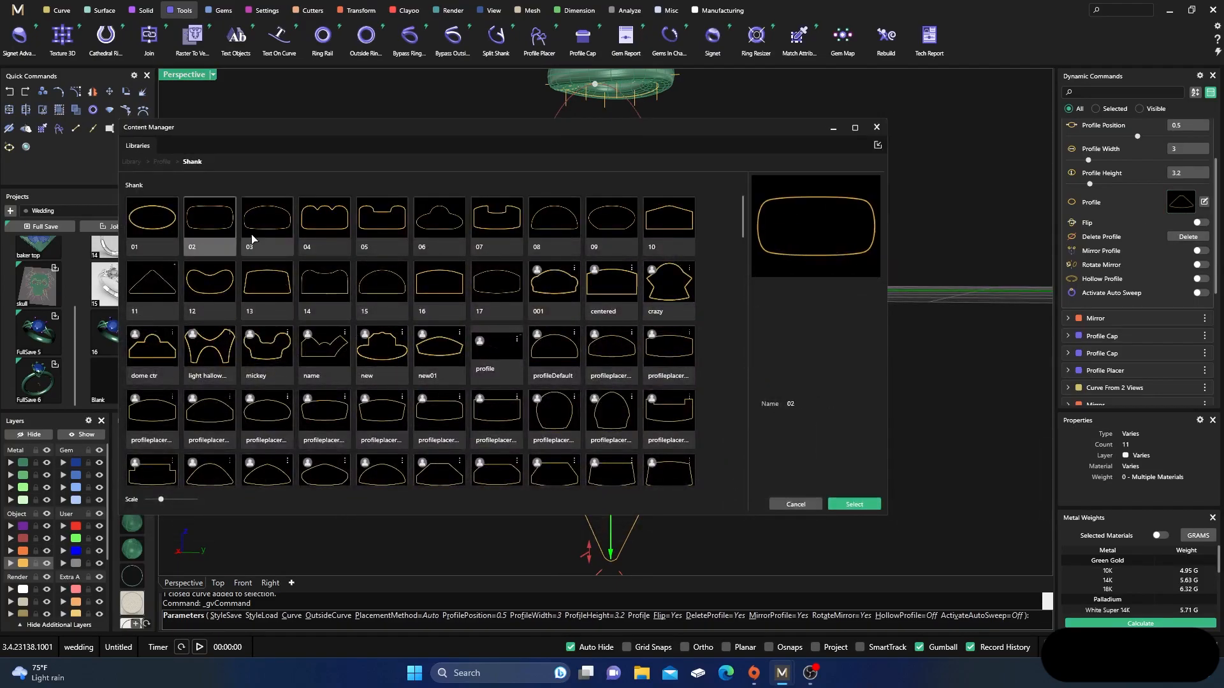
left_click(861, 506)
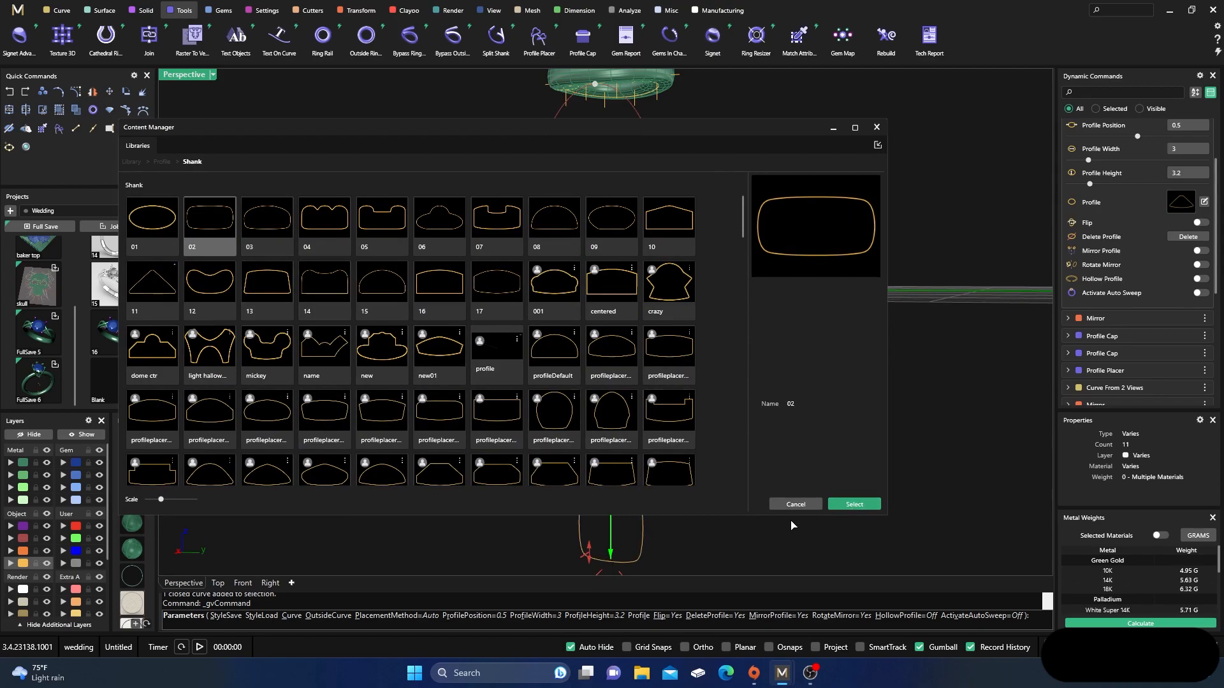
left_click(876, 128)
right_click_drag(749, 397, 622, 363)
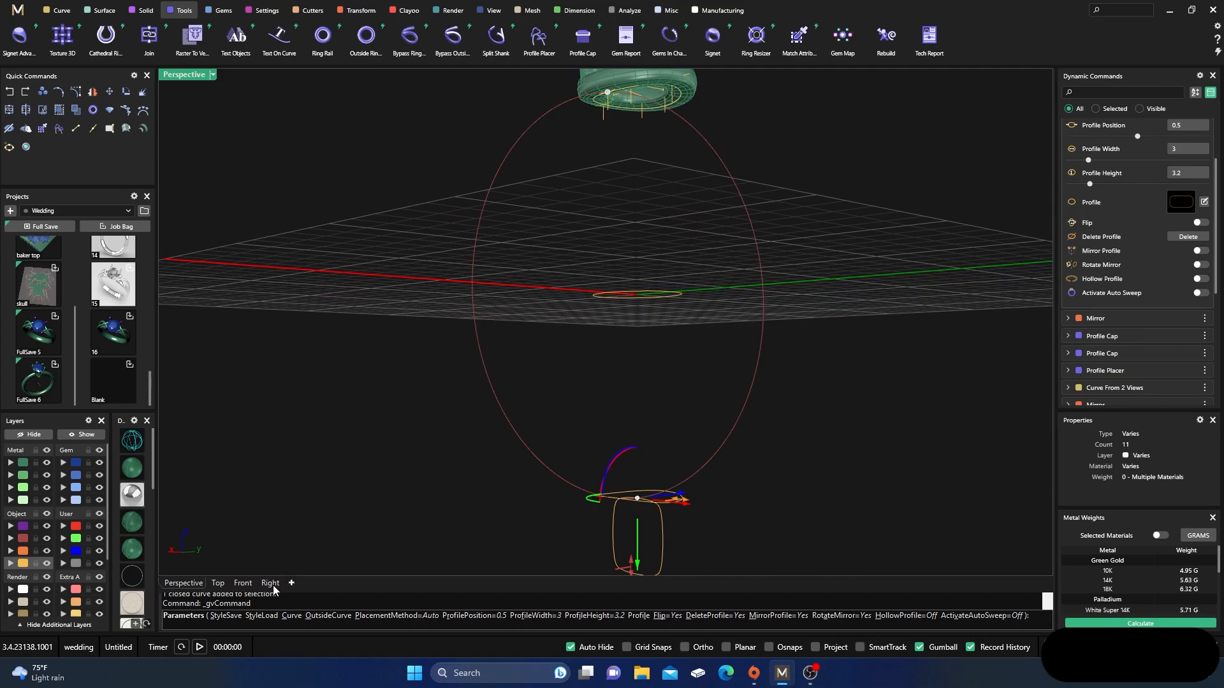
right_click_drag(320, 497, 462, 427)
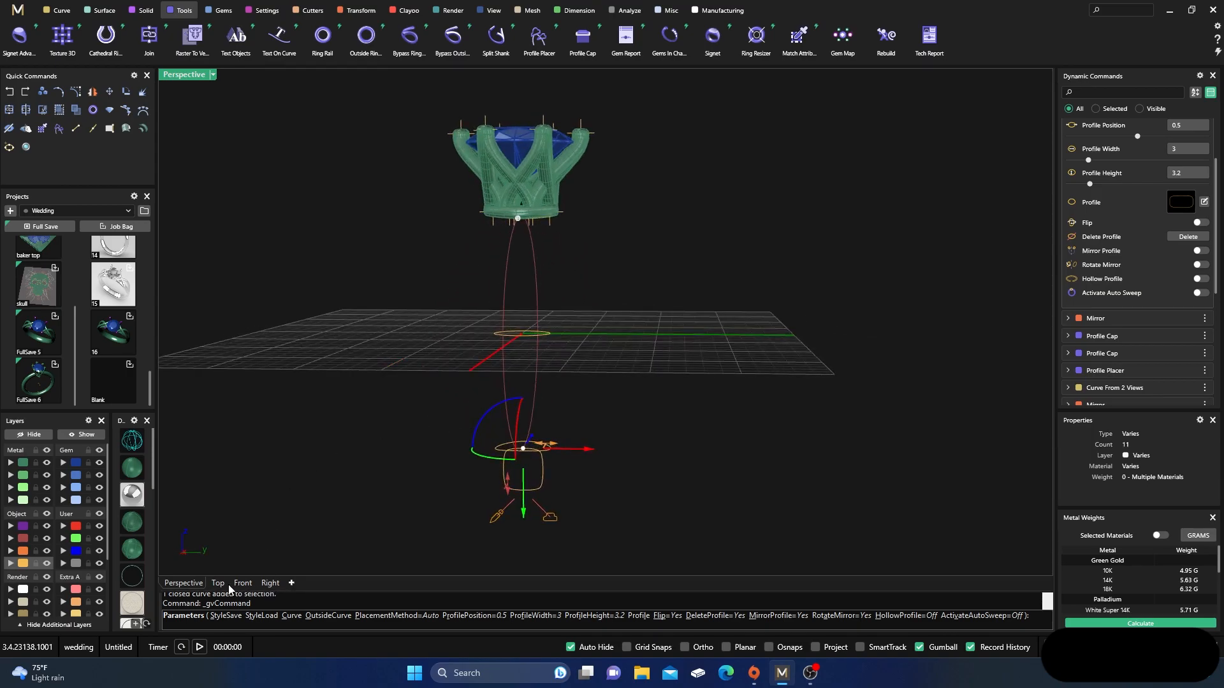
right_click(363, 479)
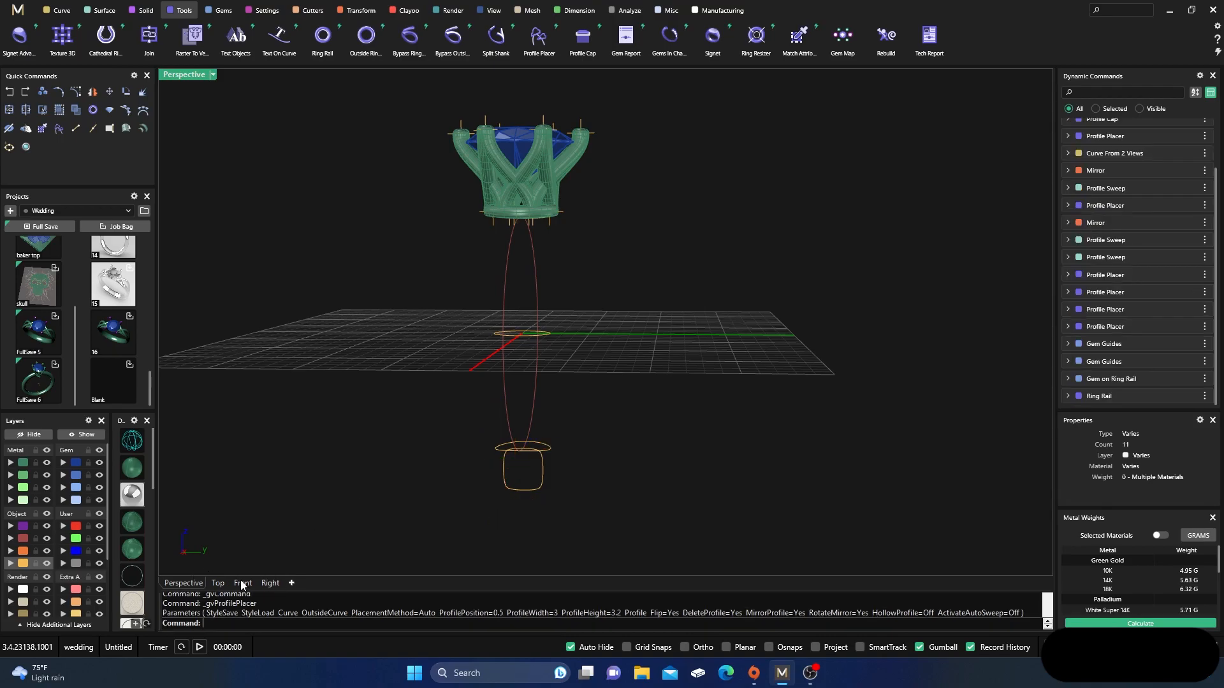
Step: Reopen the bottom shank profile's Profile Placer in the Right view and set the profile width to 3.5
double_click(192, 76)
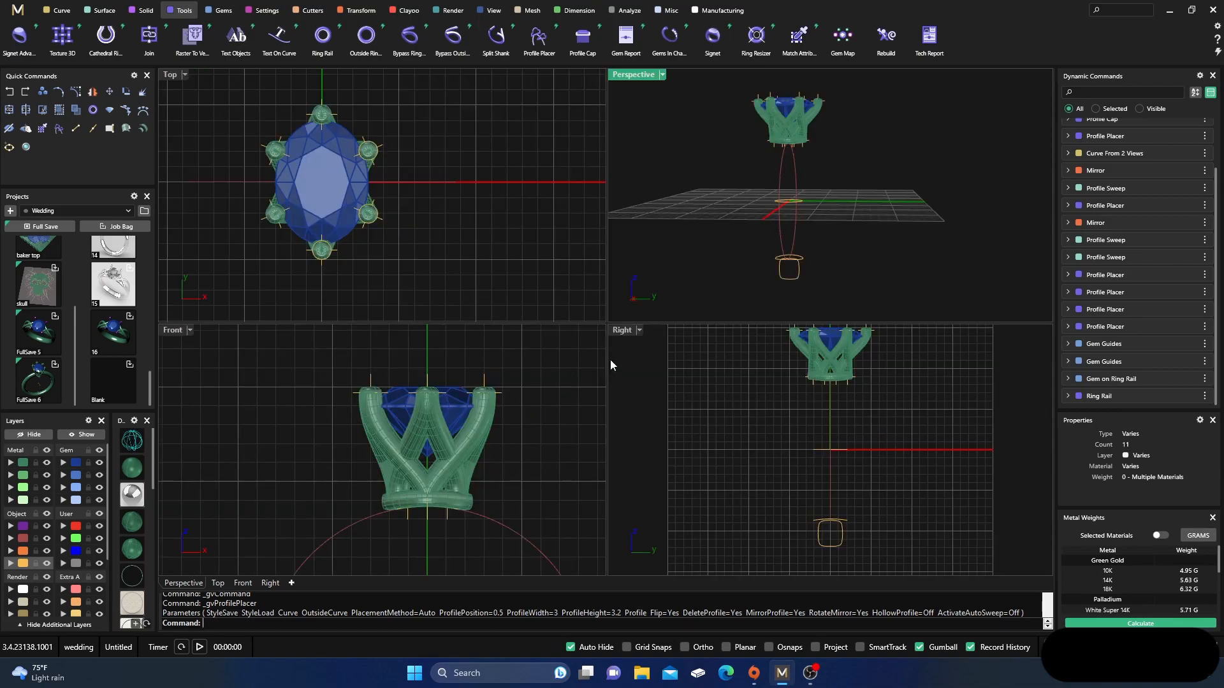
left_click(621, 332)
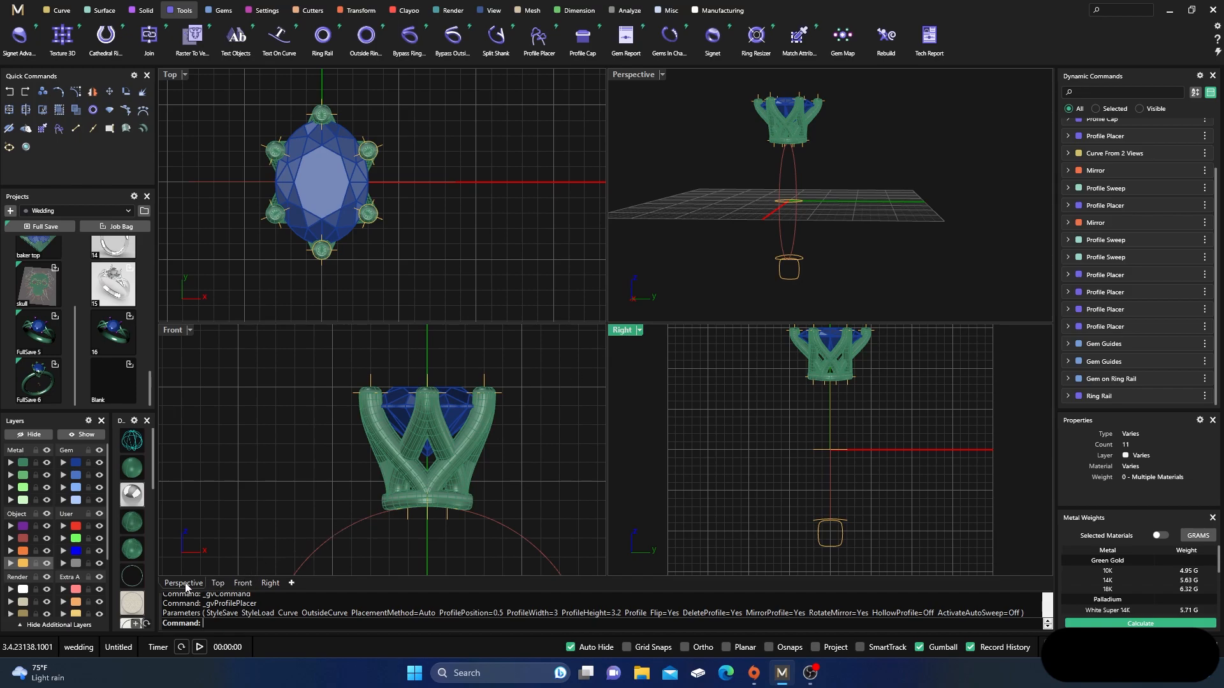
double_click(629, 337)
scroll(560, 286, "down", 2)
scroll(572, 438, "up", 5)
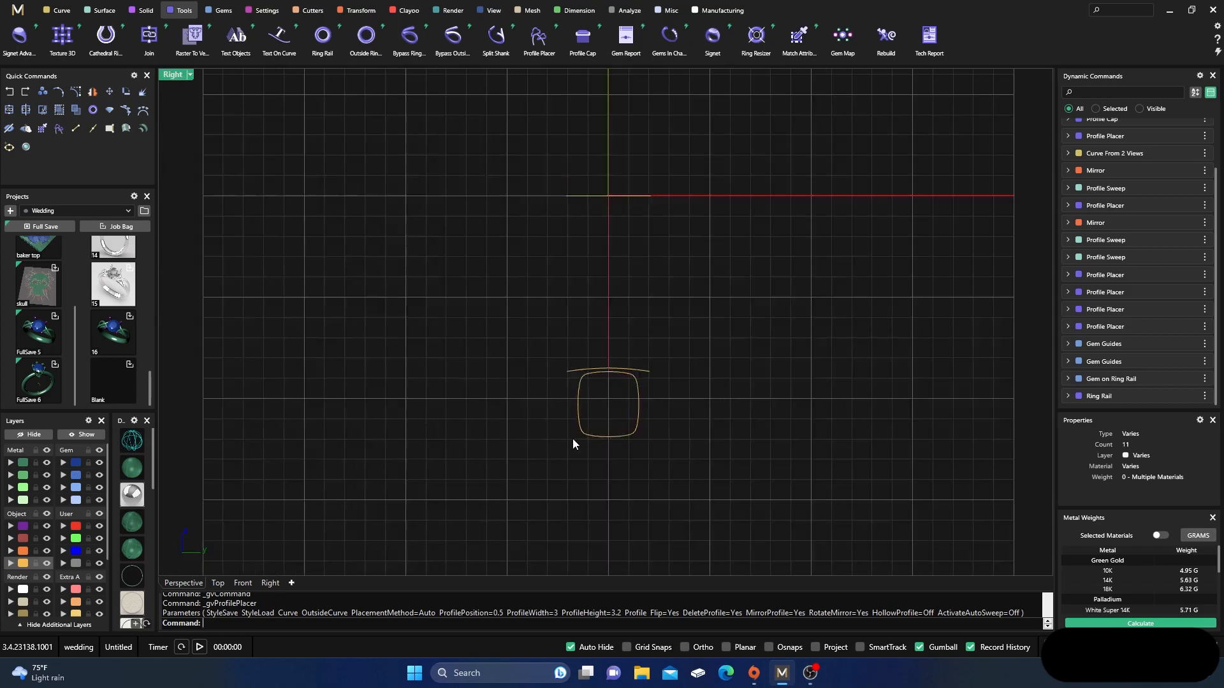
left_click(581, 437)
scroll(550, 480, "down", 3)
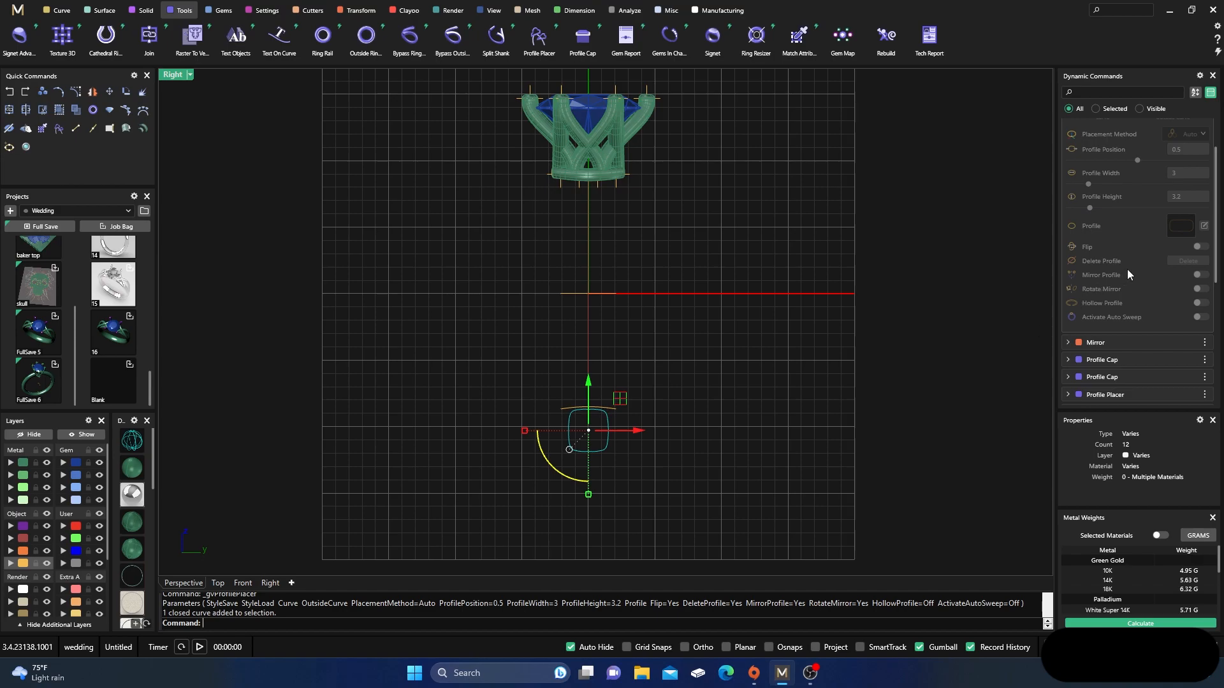
scroll(1127, 269, "up", 1)
left_click(1183, 126)
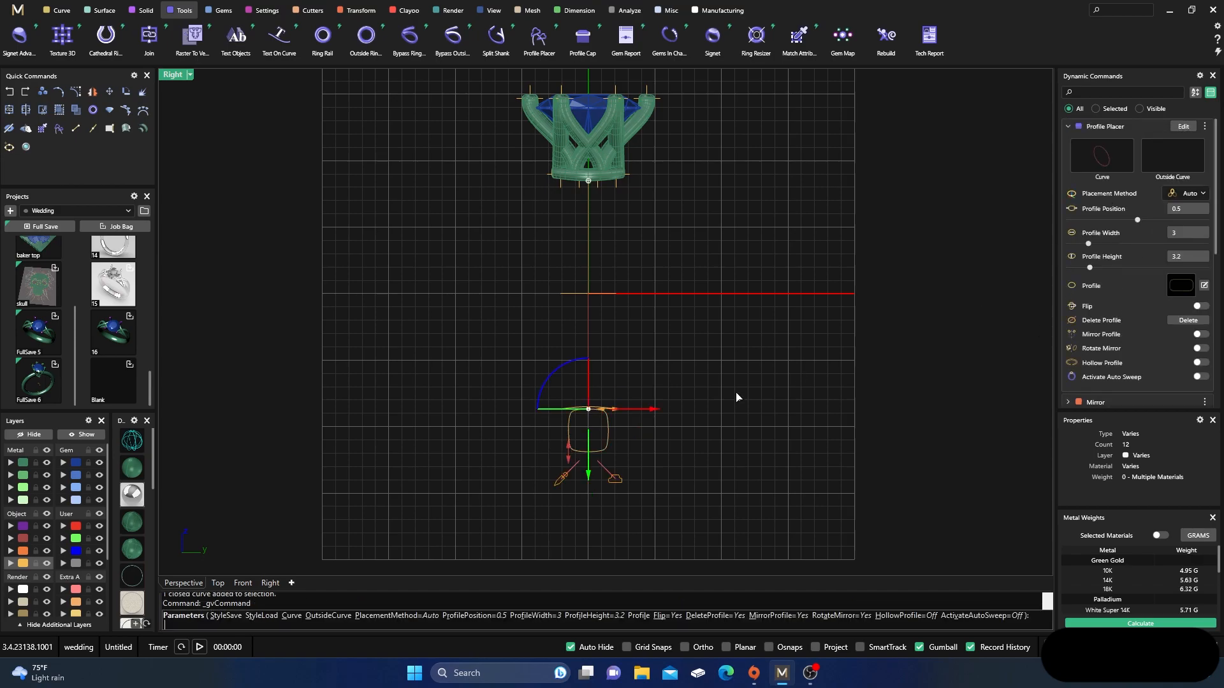
scroll(602, 418, "up", 3)
scroll(601, 417, "up", 2)
left_click_drag(614, 377, 645, 383)
Step: Set the bottom shank profile's height to 2.5 and accept the Profile Placer edit in the Perspective view
scroll(579, 411, "down", 1)
left_click_drag(452, 533, 460, 510)
left_click_drag(460, 510, 454, 499)
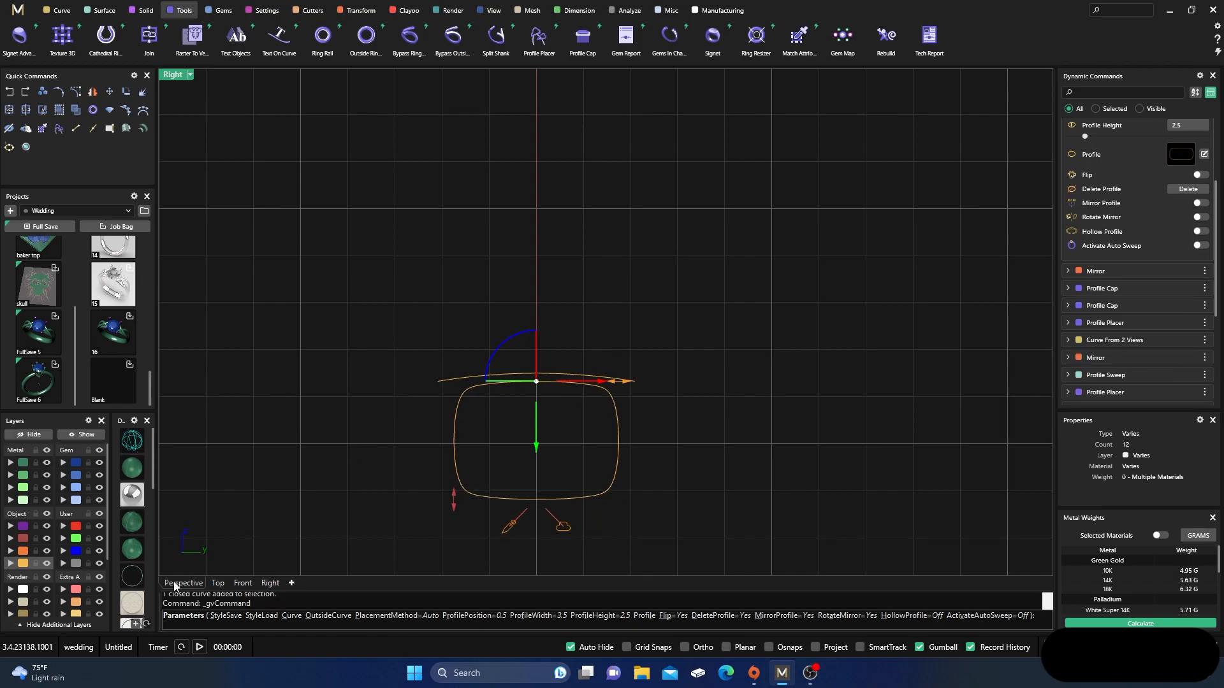
double_click(171, 75)
double_click(633, 76)
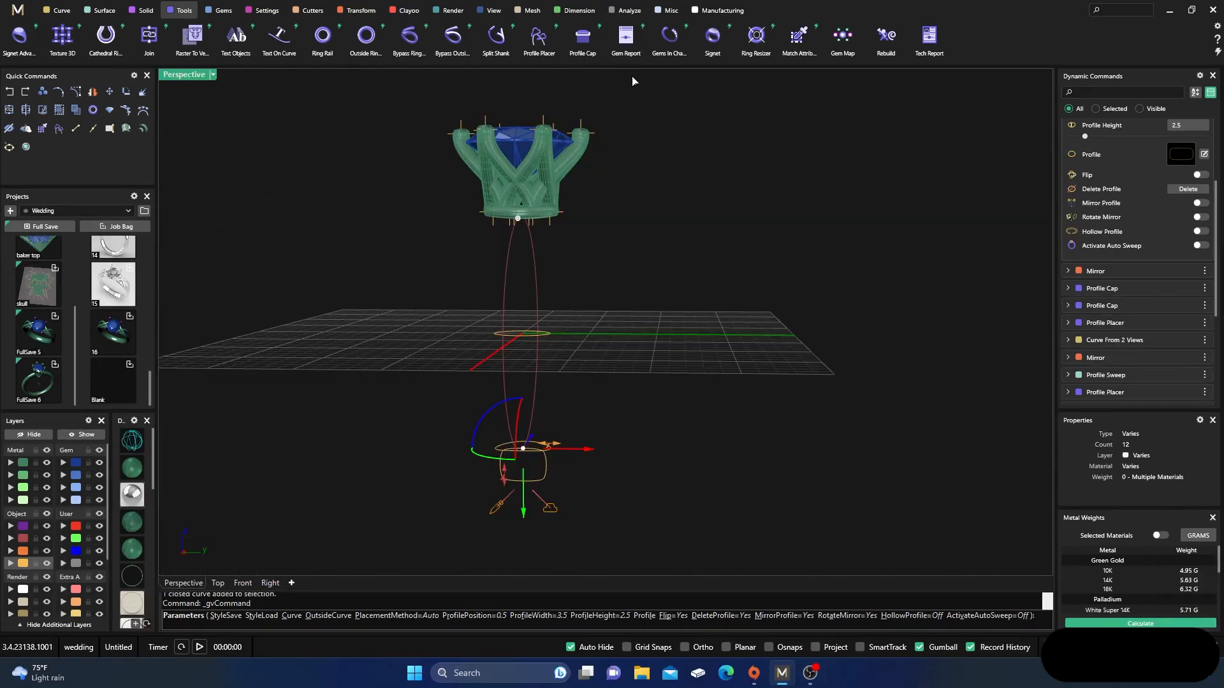
right_click_drag(647, 295, 757, 326)
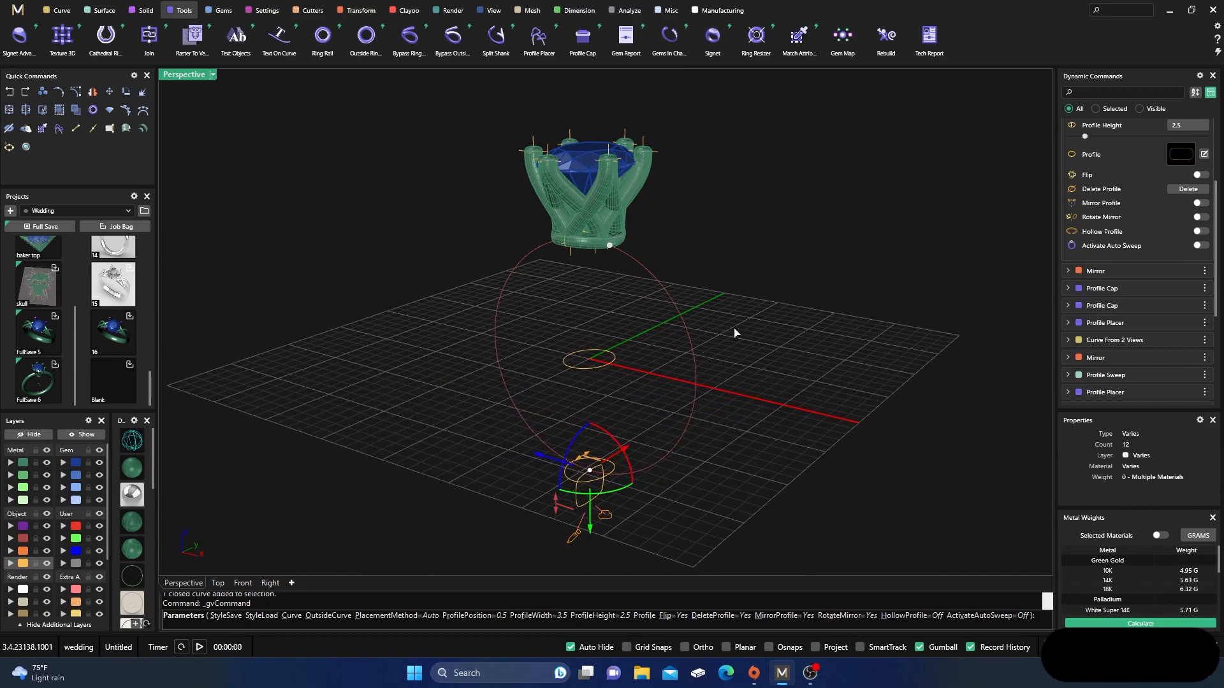
right_click(732, 330)
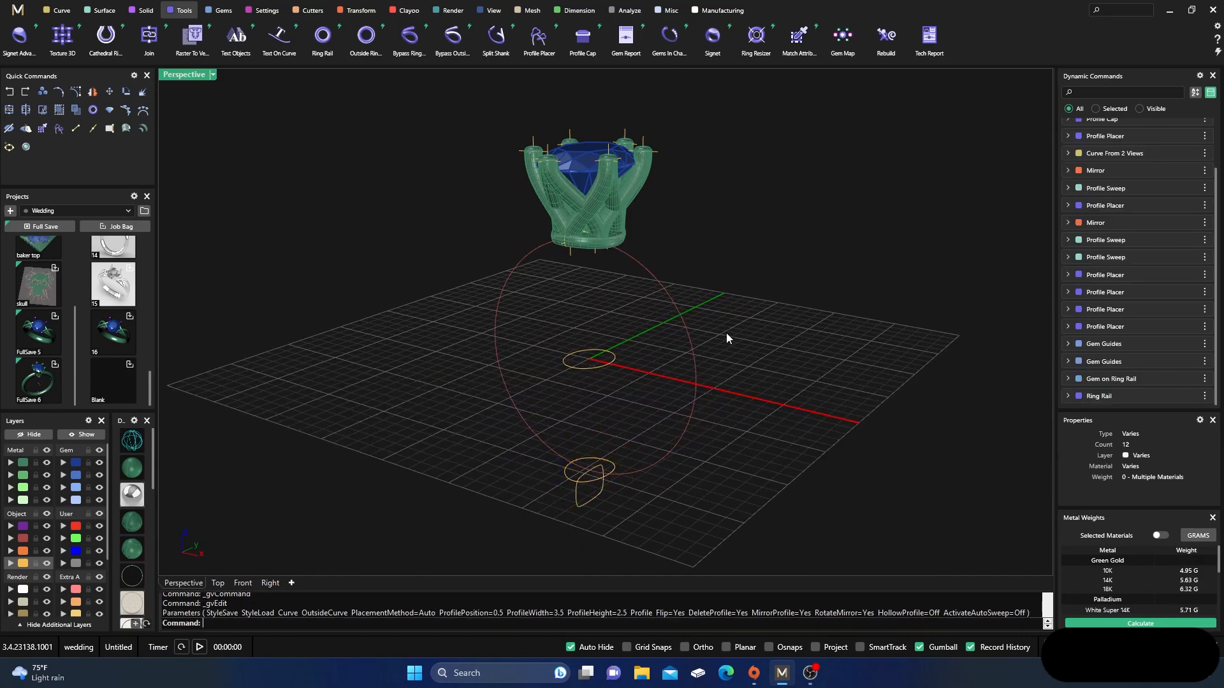
Step: Start a Sweep 1 with the ring rail as its rail and one upper shank profile as the first profile, using wireframe display
left_click(104, 10)
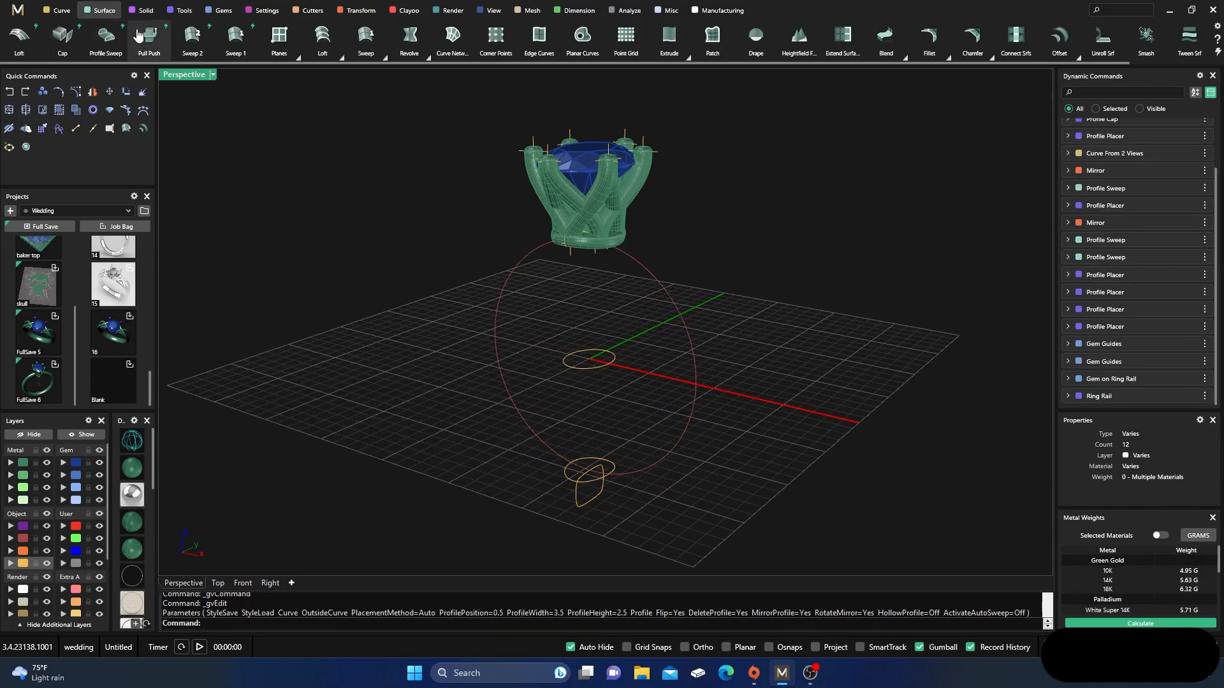
left_click(235, 36)
scroll(607, 250, "up", 3)
left_click(664, 255)
right_click_drag(624, 302, 605, 302)
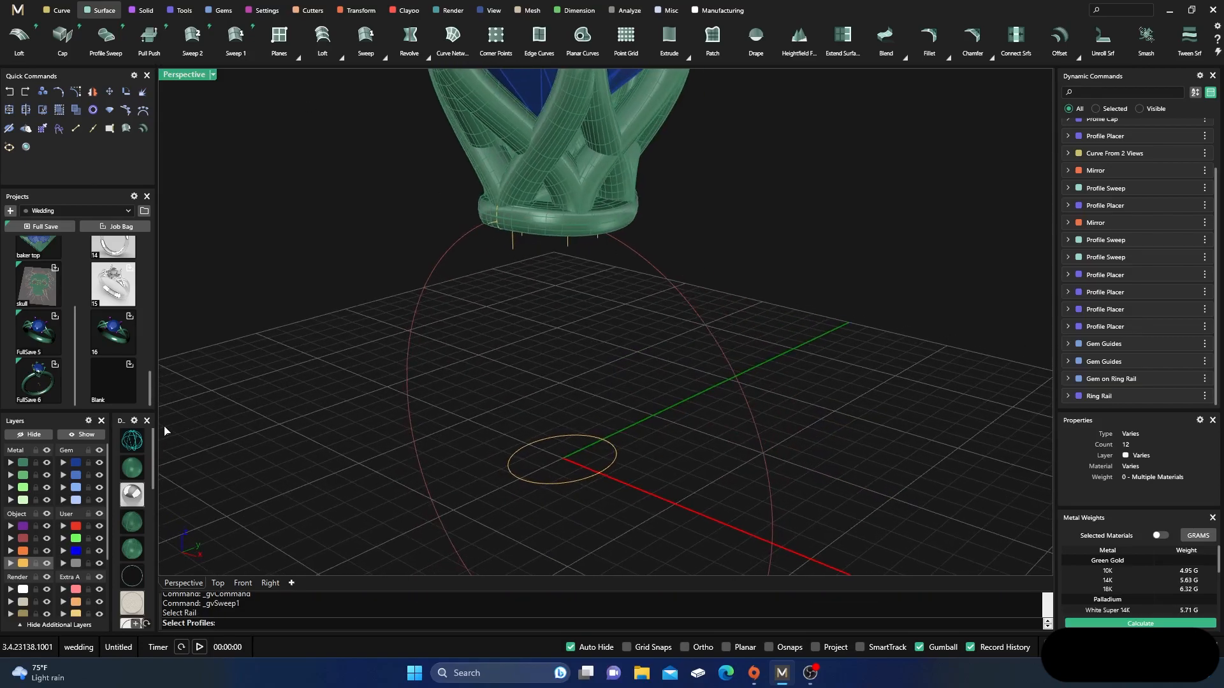
left_click(132, 444)
left_click(601, 162)
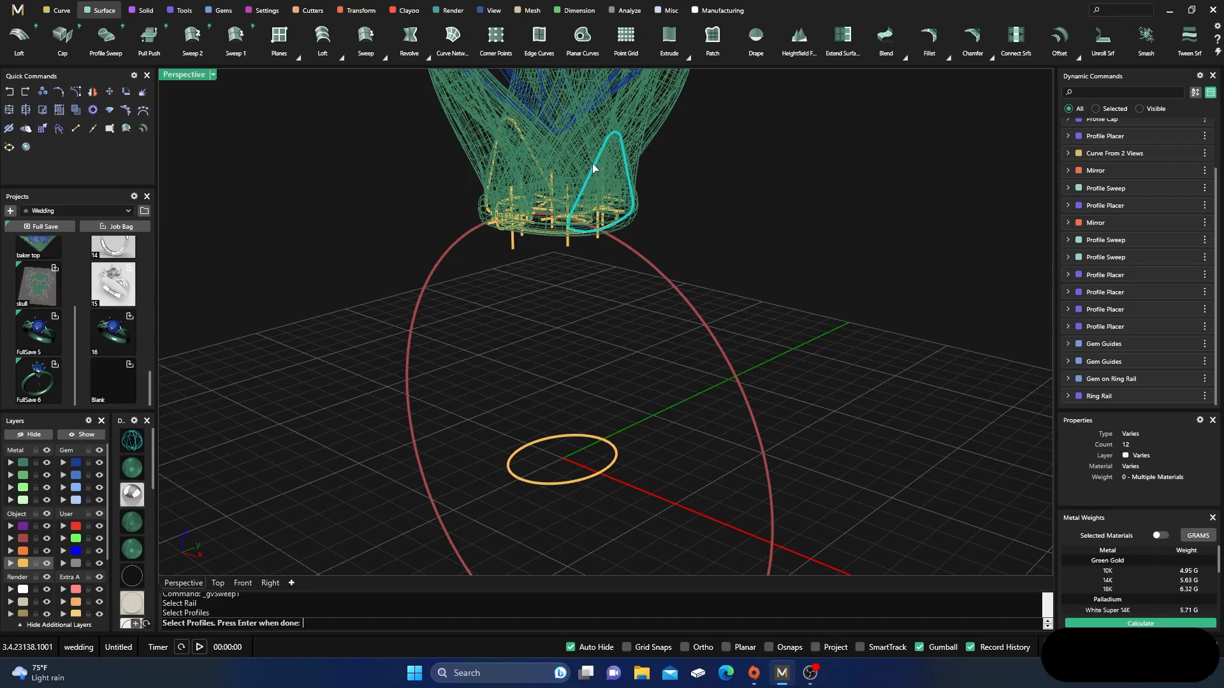
Step: Add the bottom and opposite upper profiles to the sweep, restore shaded display and accept the shank surface
right_click_drag(592, 163, 597, 401)
left_click(565, 471)
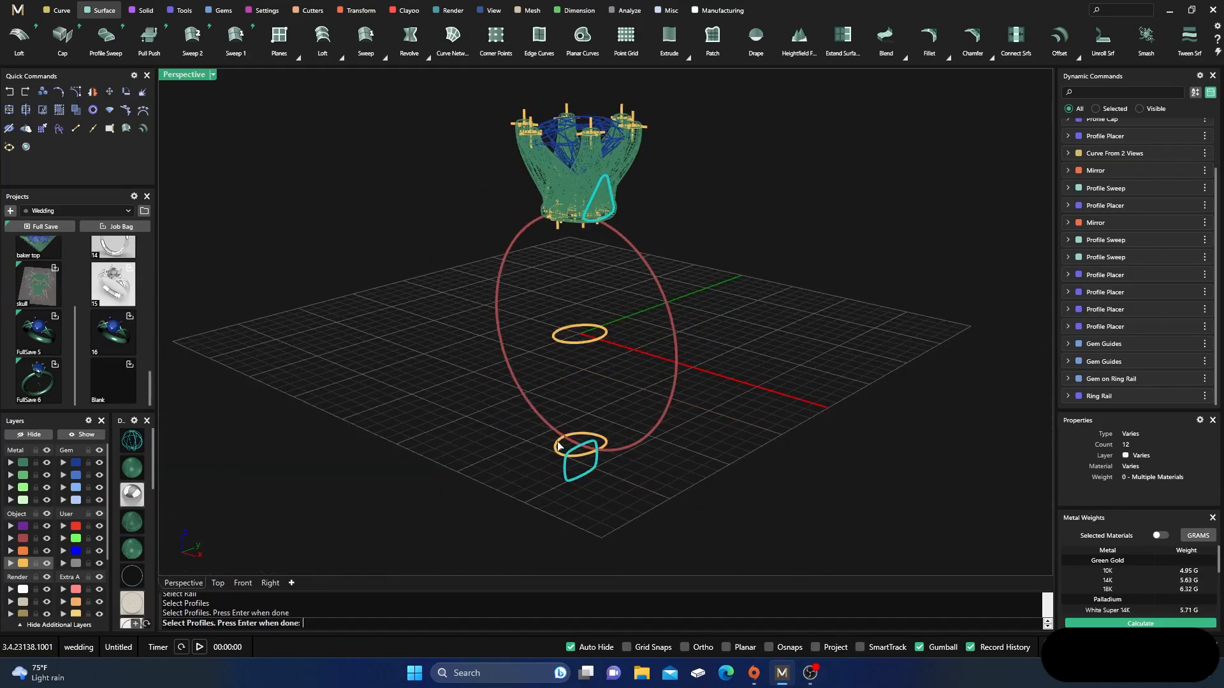
scroll(540, 197, "up", 5)
left_click(561, 185)
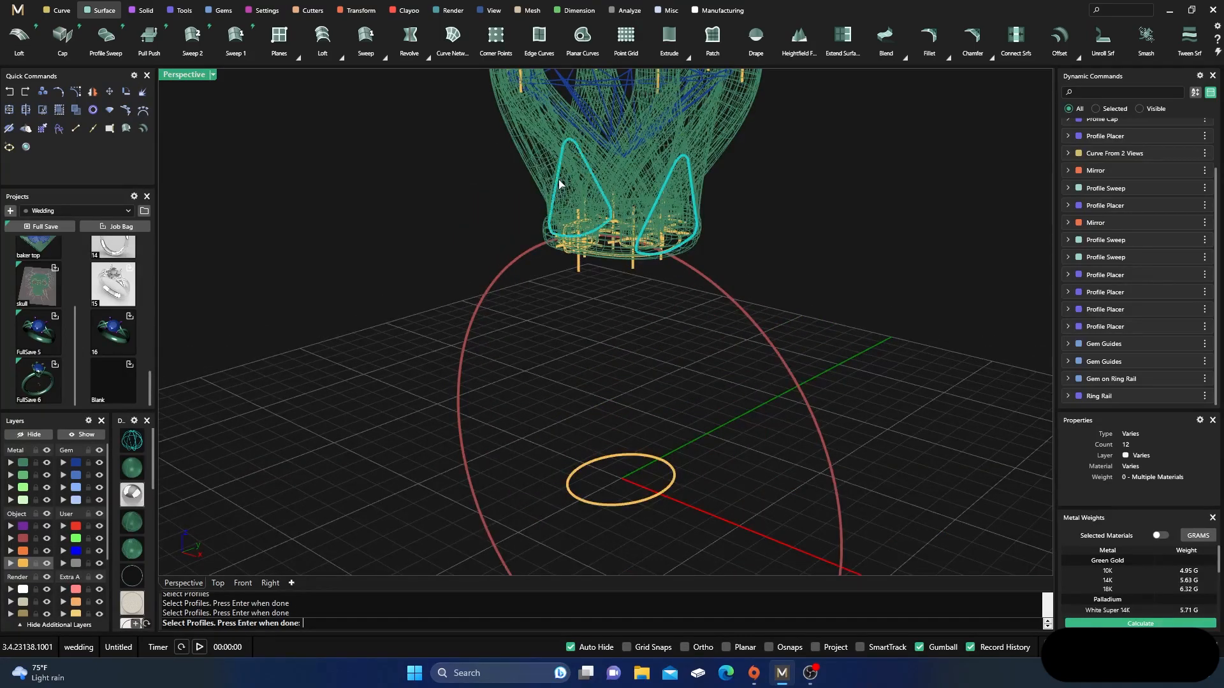
key("Return")
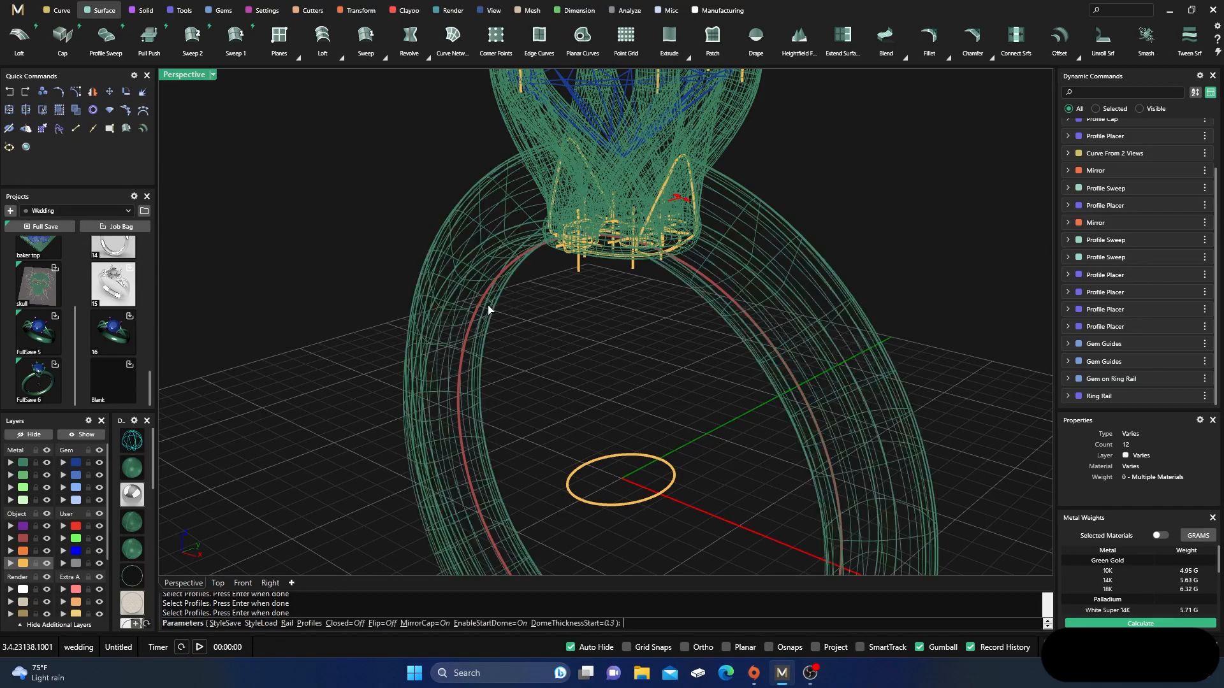
left_click(132, 473)
scroll(509, 372, "down", 6)
mouse_move(560, 399)
right_mouse_down()
mouse_move(454, 377)
mouse_move(377, 385)
mouse_move(571, 385)
mouse_move(634, 389)
mouse_move(631, 411)
mouse_move(653, 402)
mouse_move(633, 401)
right_mouse_up()
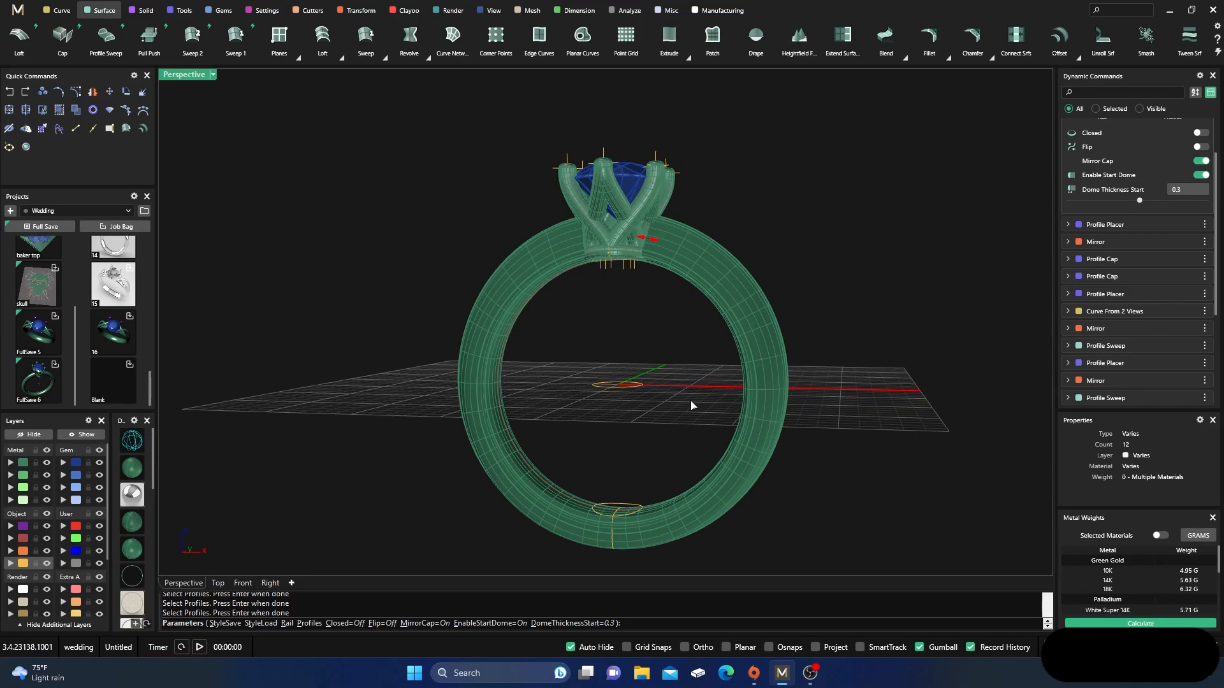
key("Return")
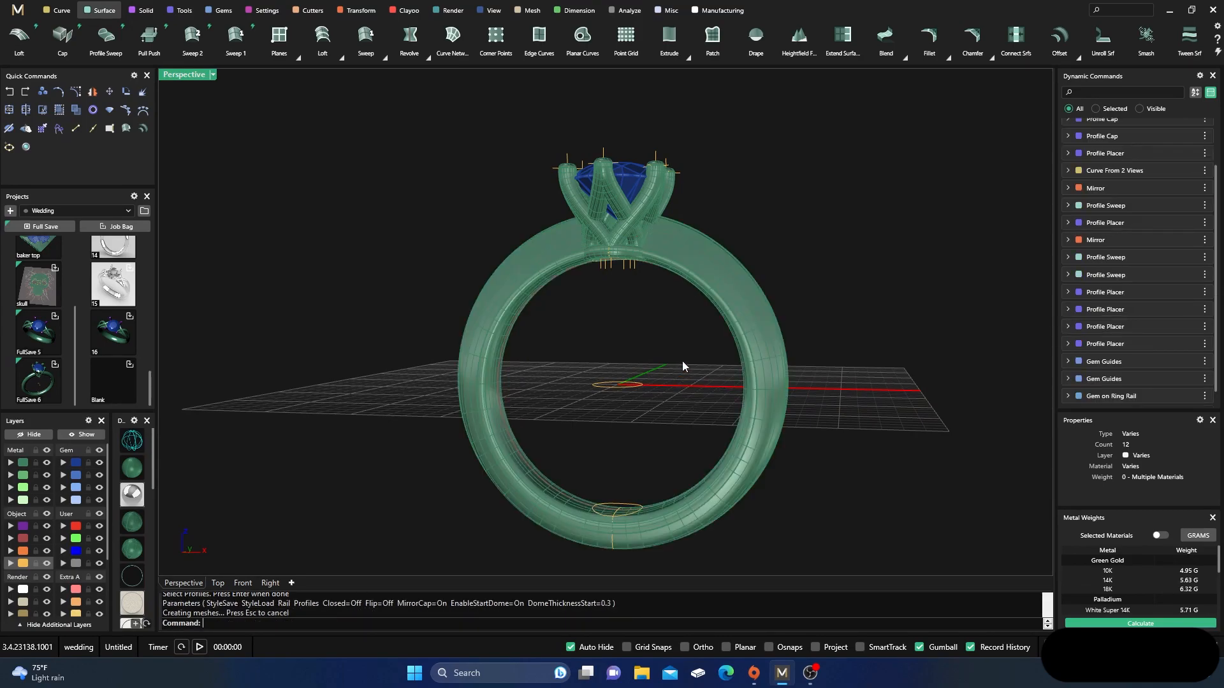
Step: Edit the bottom profile's Profile Placer and add another shank profile at position 0.25, keeping library profile 02
left_click(613, 543)
left_click(663, 583)
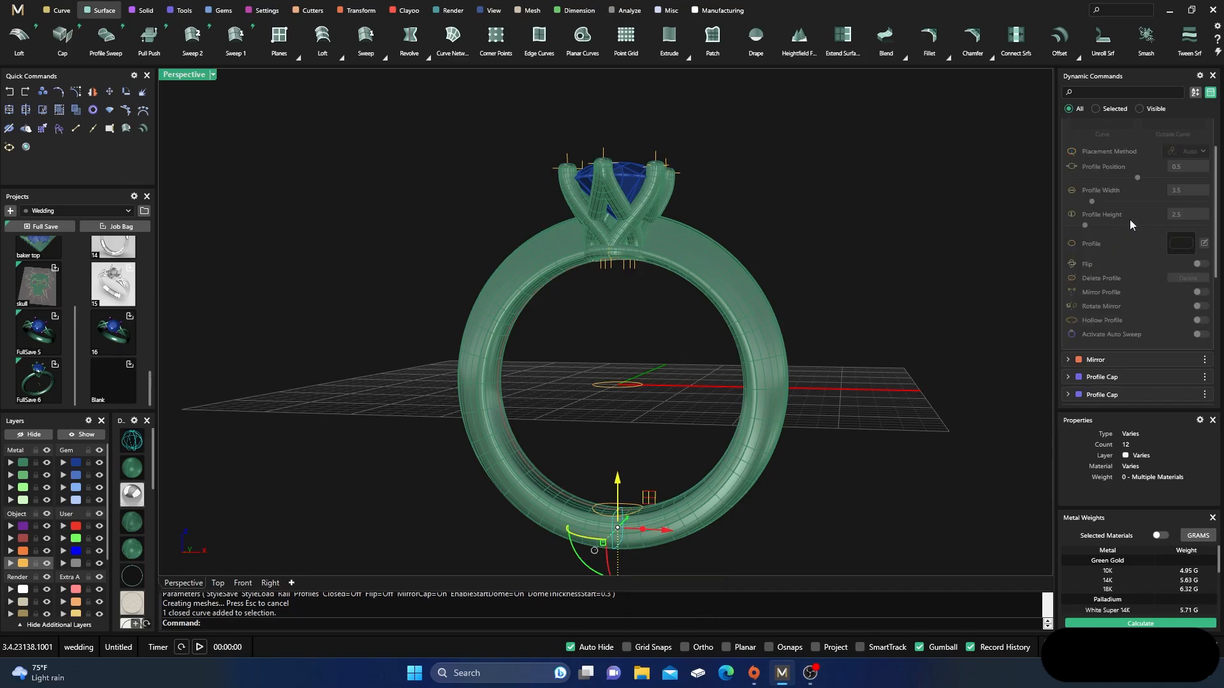
scroll(1127, 223, "up", 2)
left_click(1179, 148)
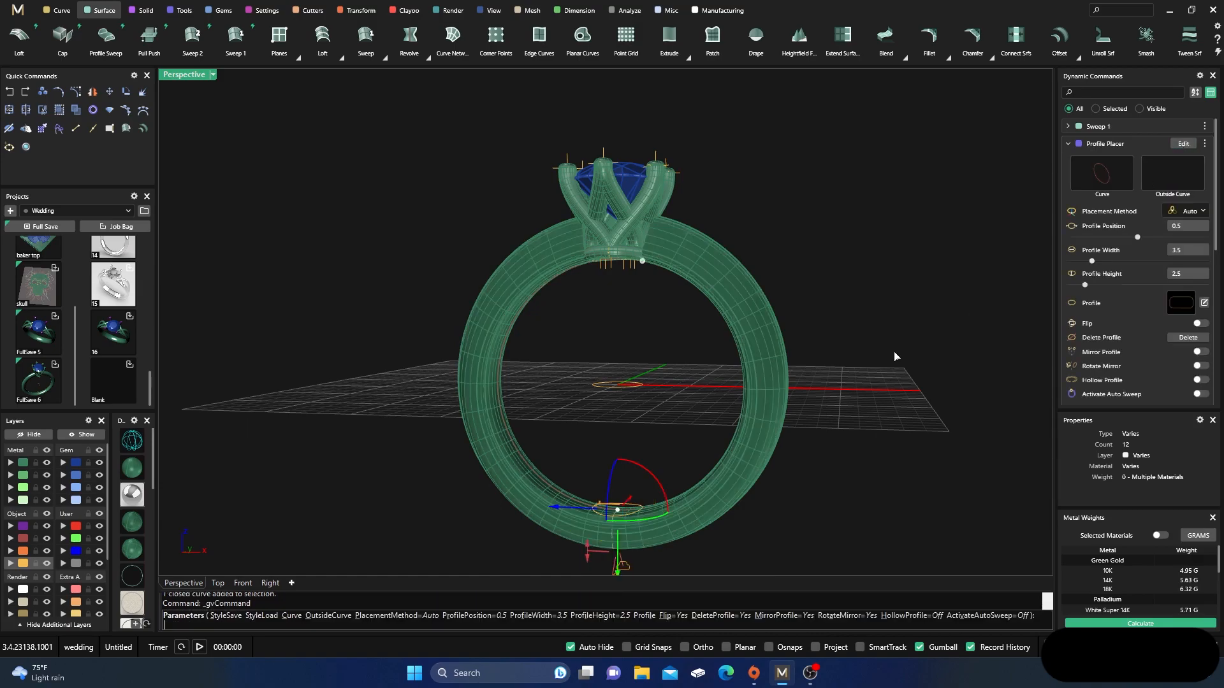
left_click(744, 390)
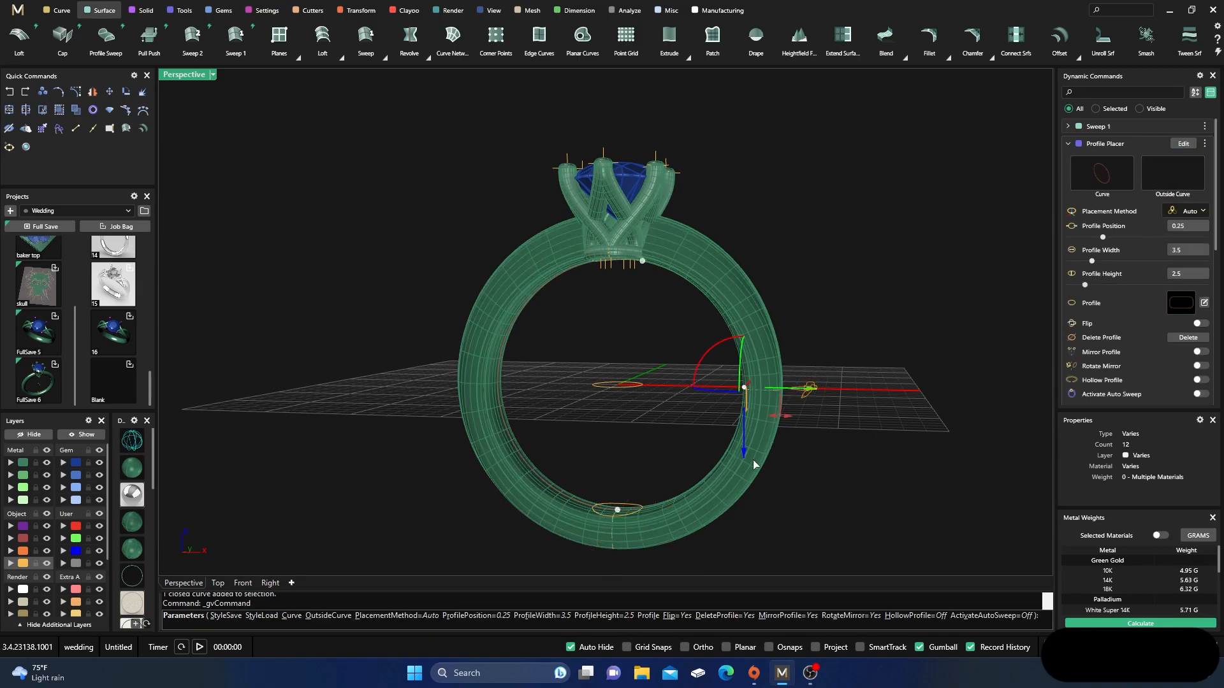
right_click_drag(754, 464, 740, 471)
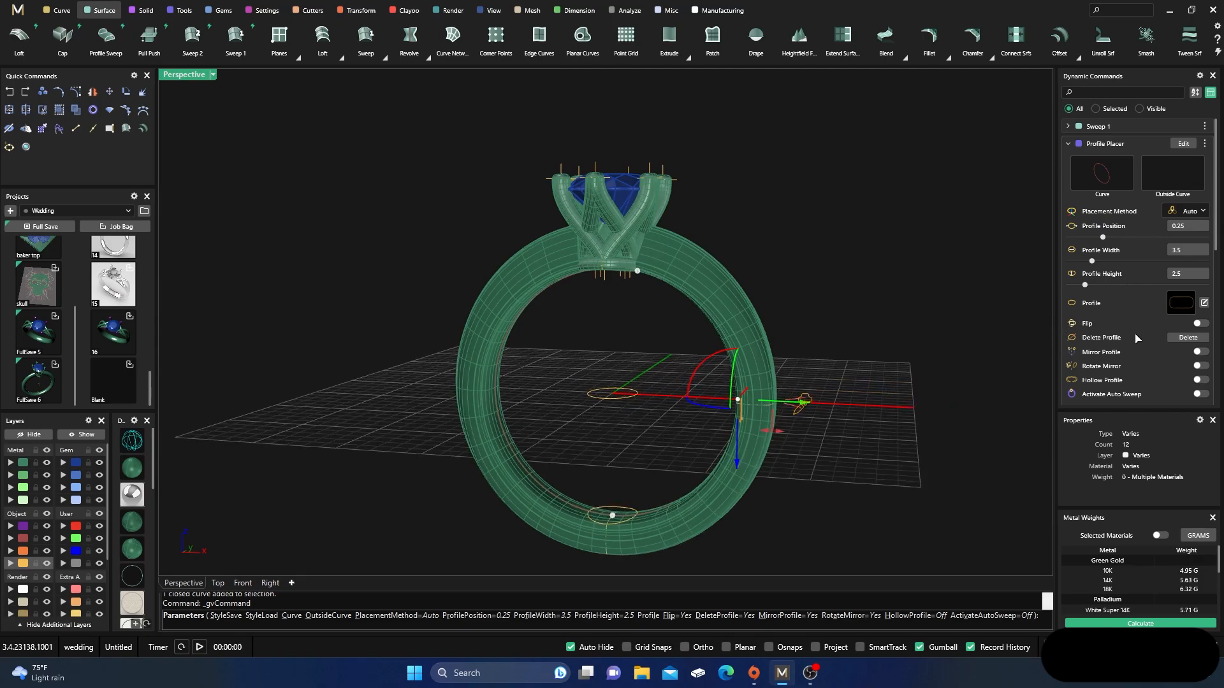
left_click(1180, 303)
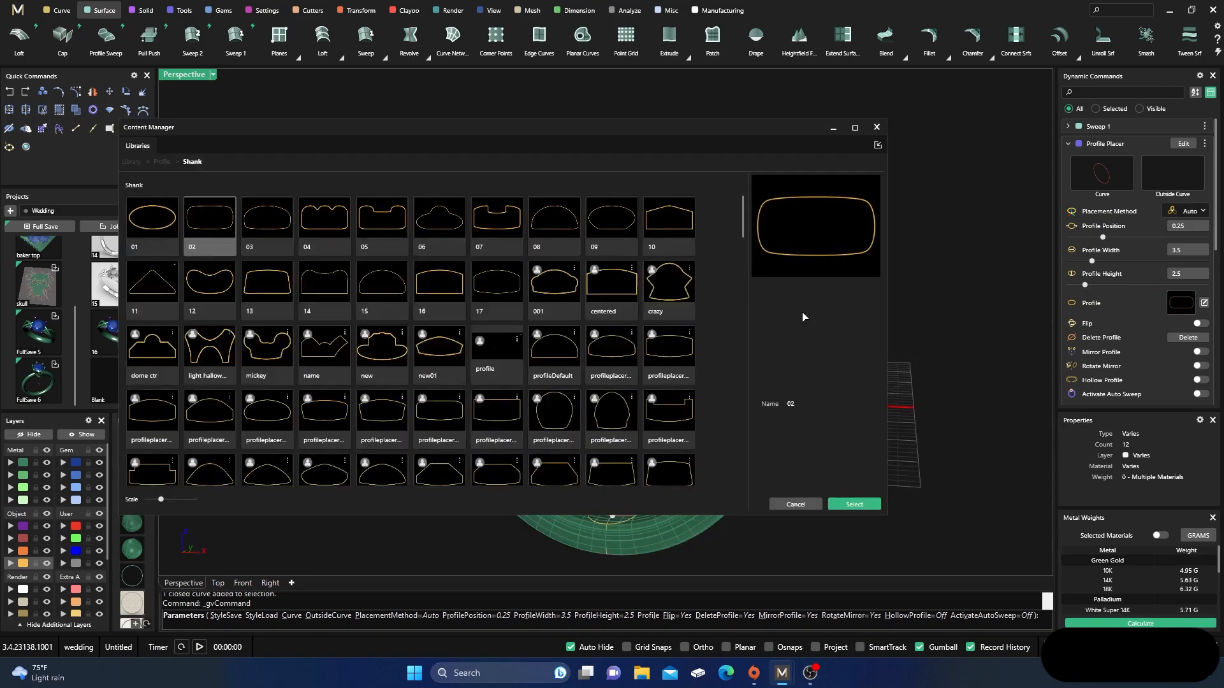
left_click(876, 127)
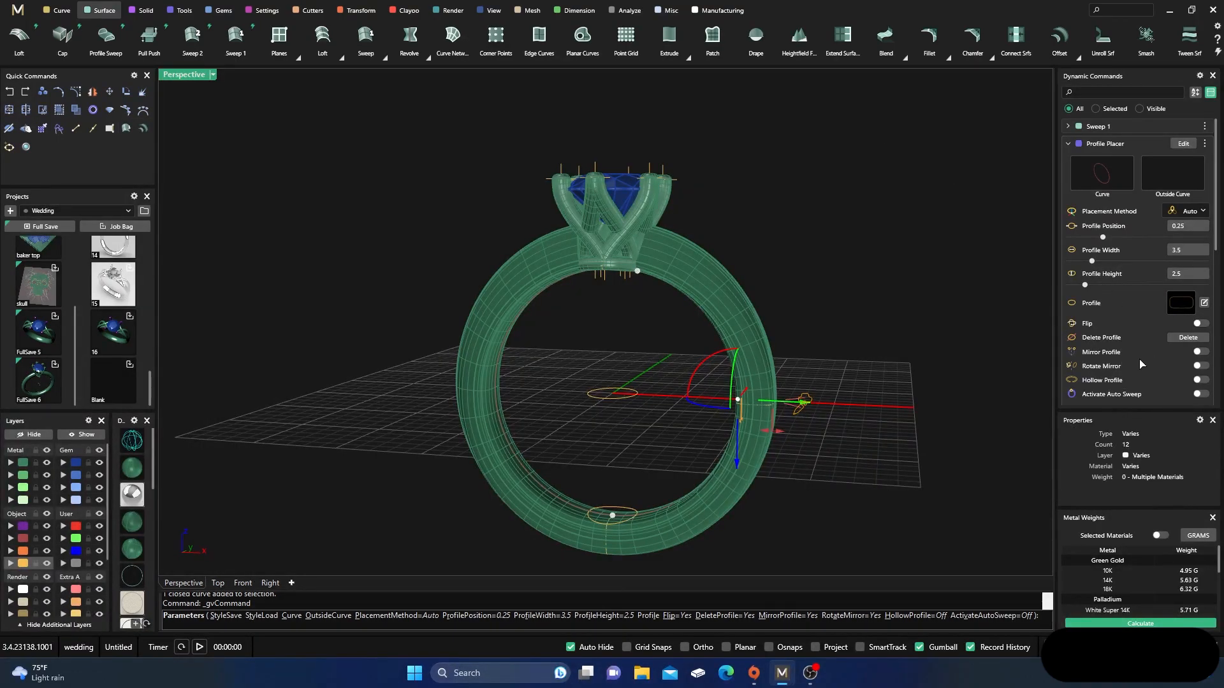
Step: Mirror the side shank profile to the opposite side of the ring rail and accept the Profile Placer
left_click(1195, 353)
right_click_drag(948, 437, 790, 446)
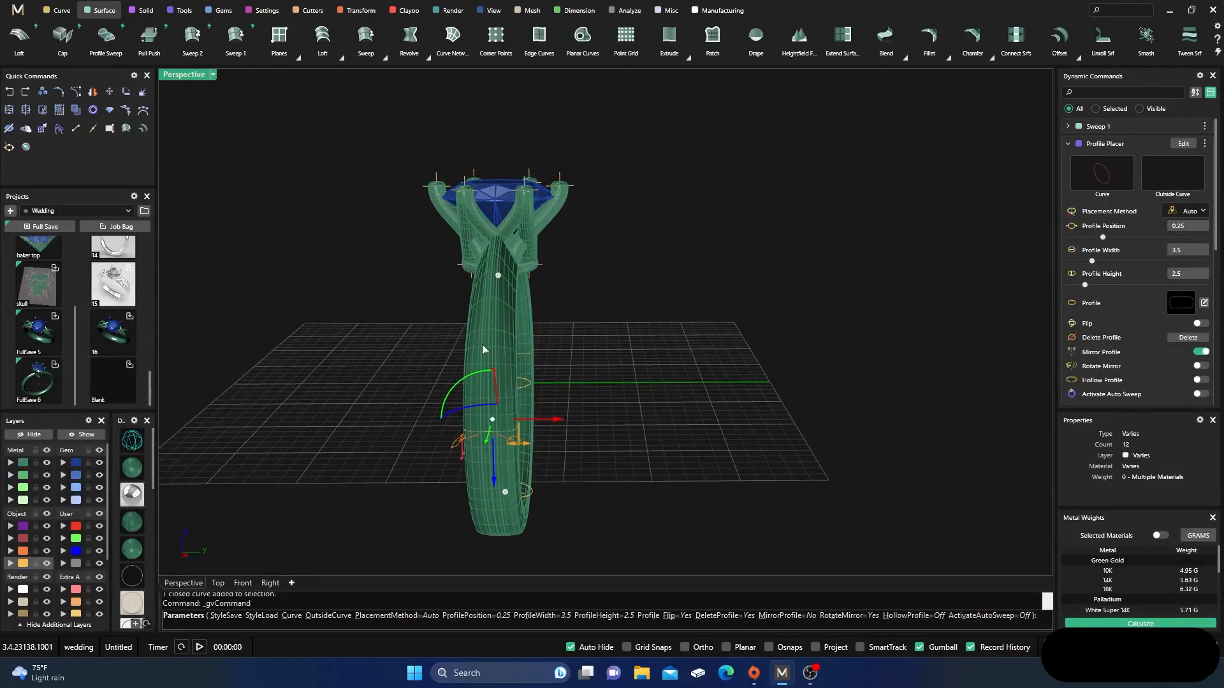
scroll(472, 322, "up", 3)
right_click_drag(472, 324, 496, 316)
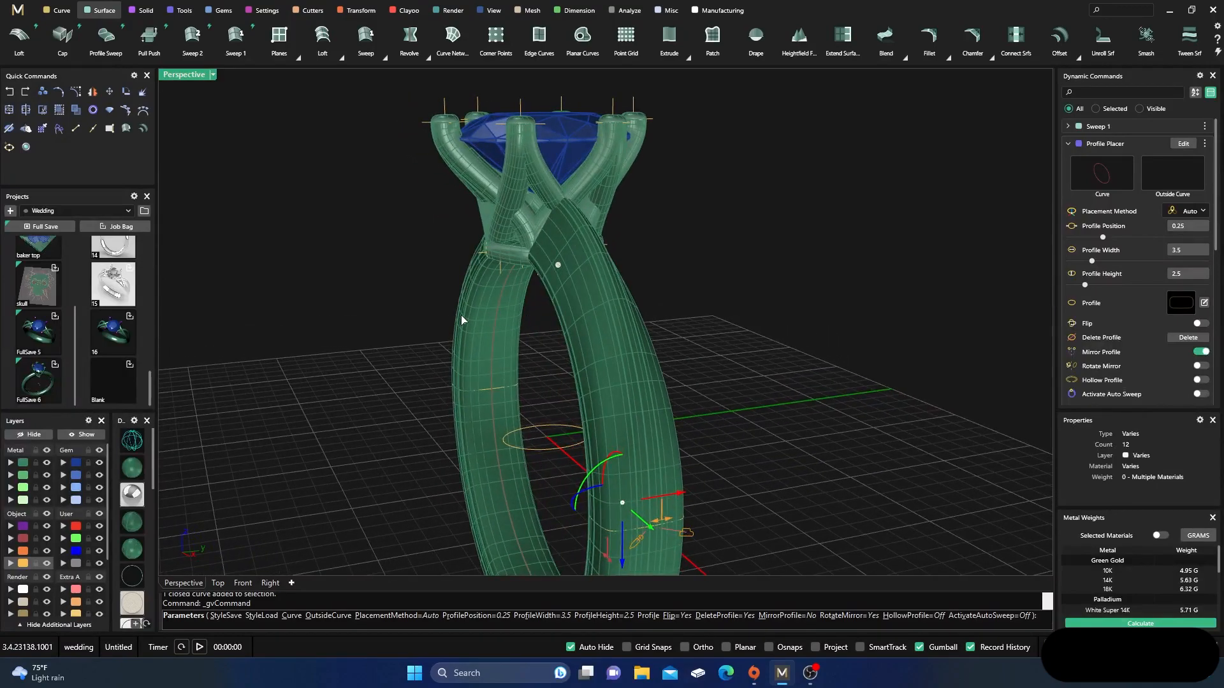
right_click(426, 317)
Step: Examine the shank and the prong head from several angles in shaded and rendered metal display
scroll(422, 319, "down", 5)
right_click_drag(422, 319, 459, 376)
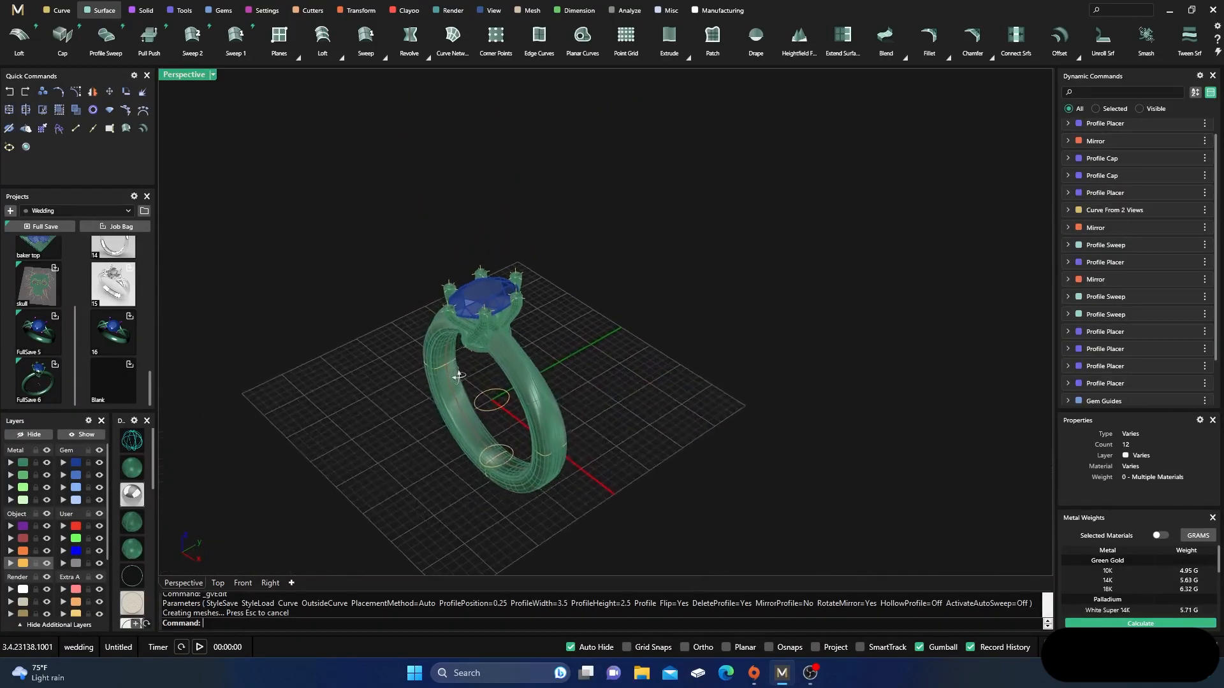
scroll(506, 419, "up", 3)
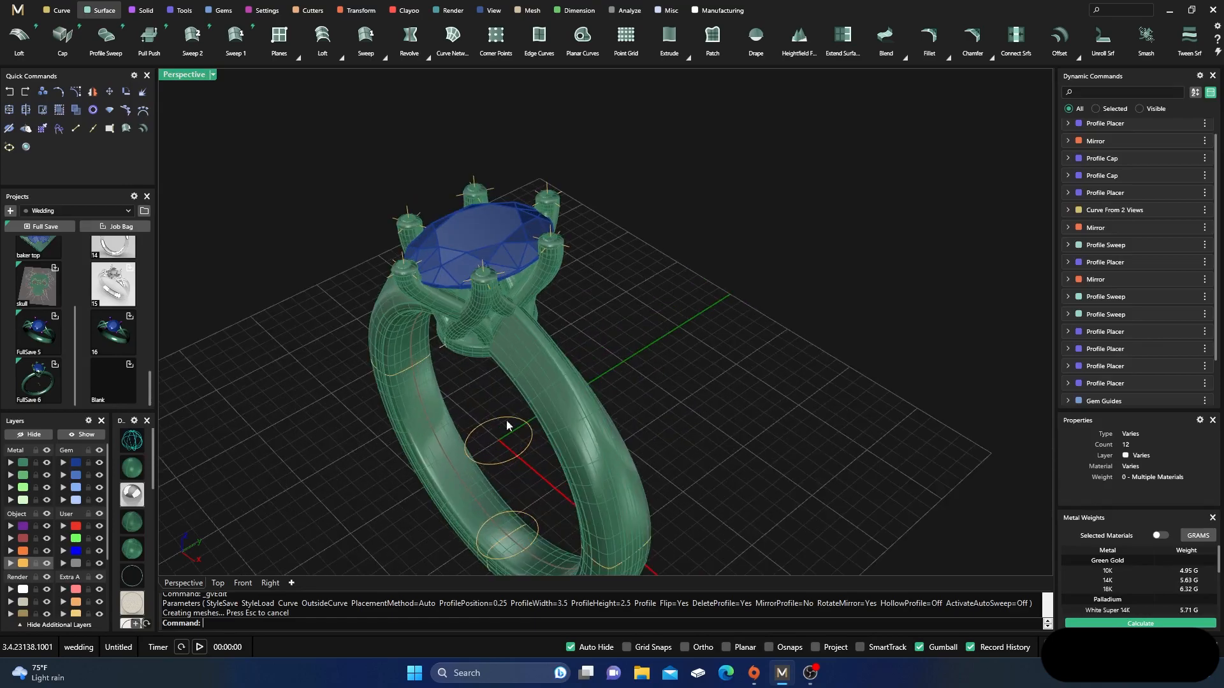
left_click(130, 497)
scroll(618, 392, "down", 4)
mouse_move(619, 392)
right_mouse_down()
mouse_move(623, 292)
mouse_move(653, 324)
mouse_move(520, 319)
mouse_move(469, 332)
right_mouse_up()
scroll(603, 287, "up", 5)
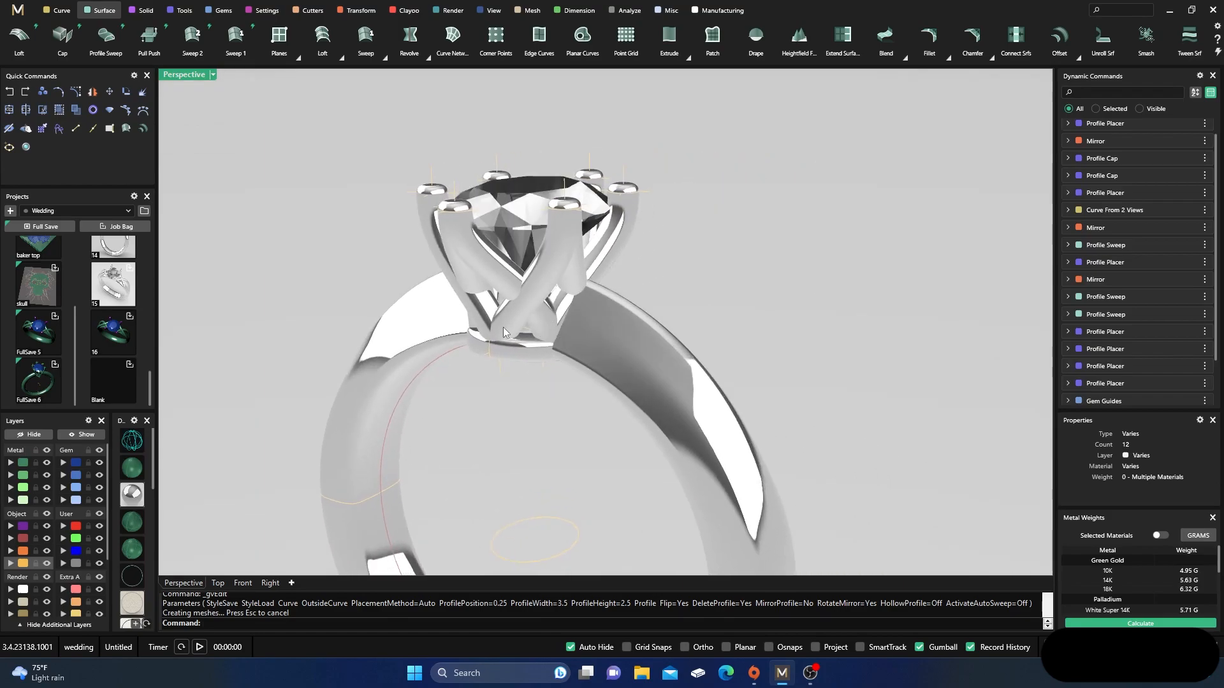
left_click(132, 468)
scroll(597, 329, "down", 5)
right_click_drag(551, 386, 701, 382)
Step: Edit the Ring Rail and set its finger size to US 10
scroll(572, 331, "down", 7)
scroll(565, 404, "up", 7)
scroll(1098, 353, "down", 1)
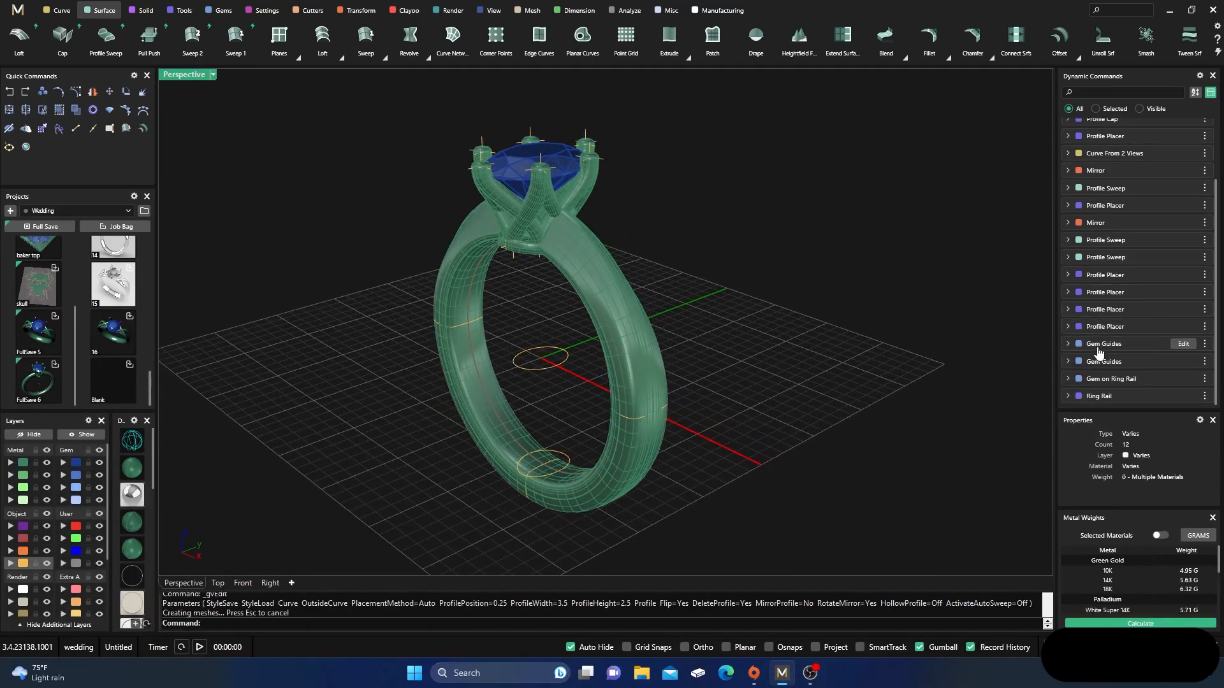
left_click(1107, 398)
left_click(1181, 396)
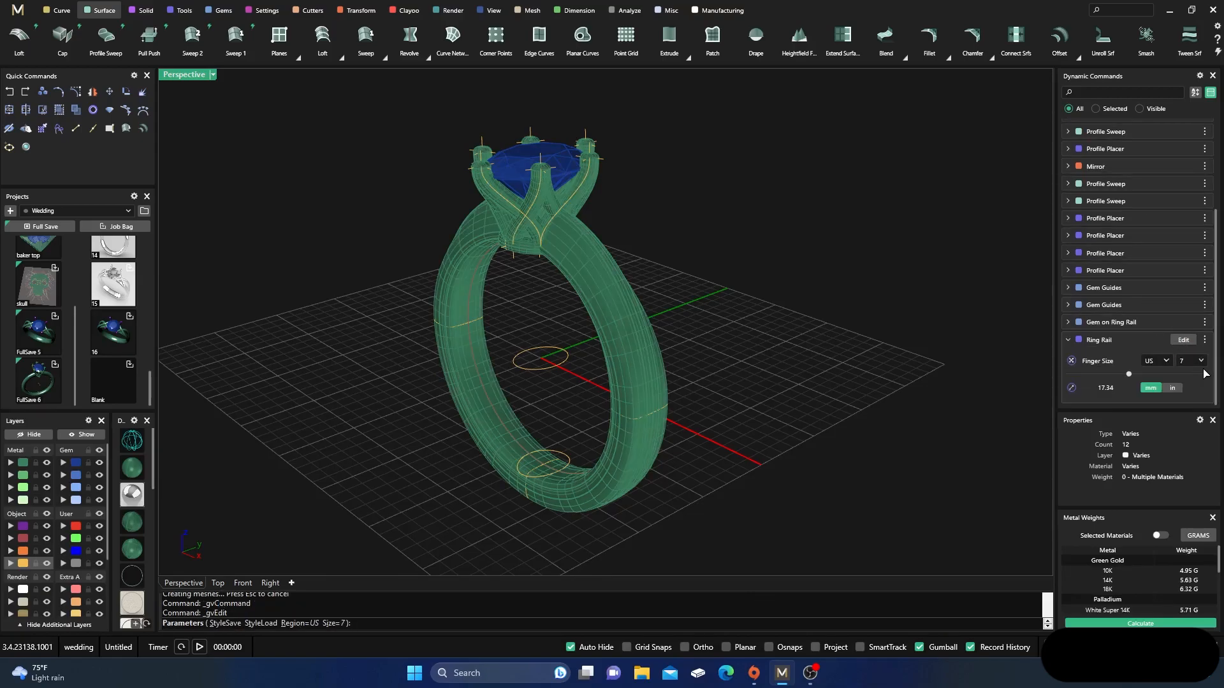
left_click(1203, 361)
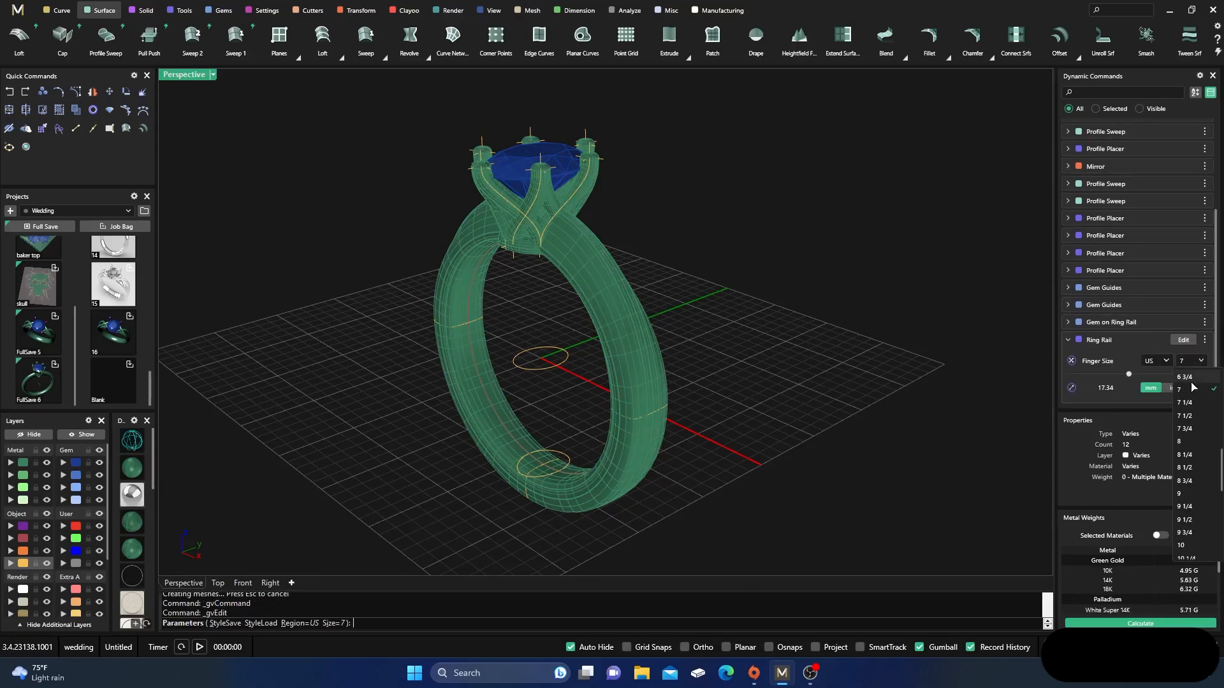
left_click(1187, 550)
right_click_drag(833, 429, 894, 394)
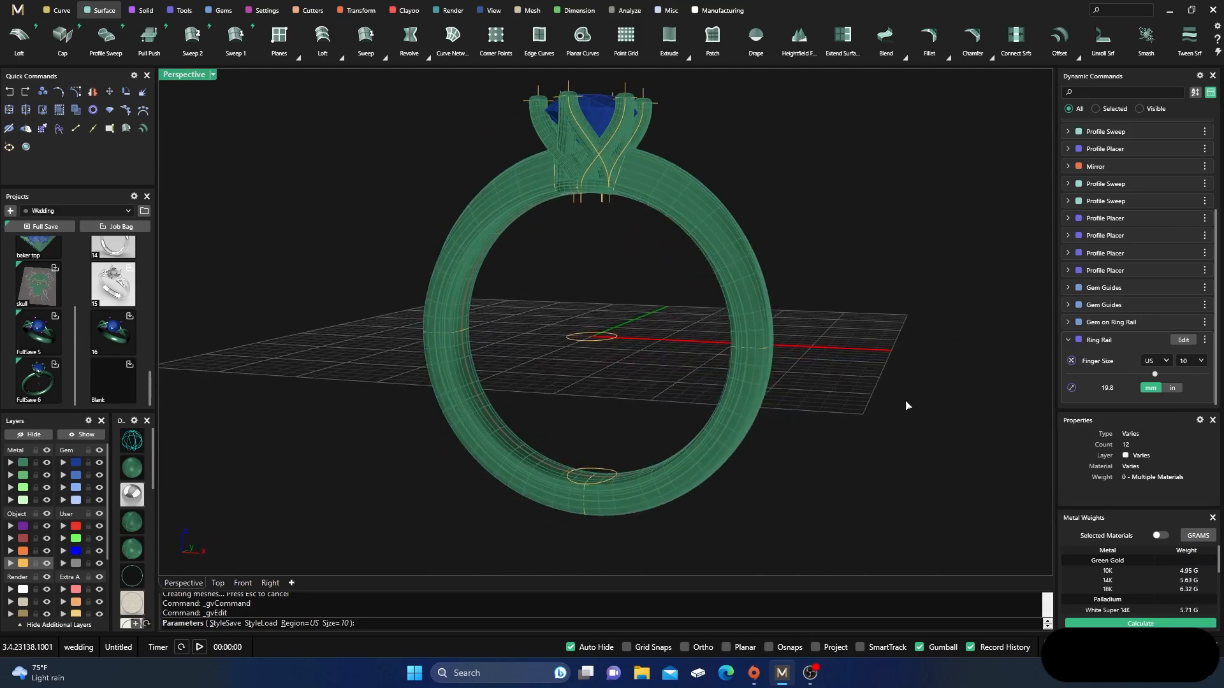
Step: Set the Ring Rail's finger size to US 5, check the ring from several angles and accept the edit
left_click(1201, 361)
scroll(1184, 436, "up", 5)
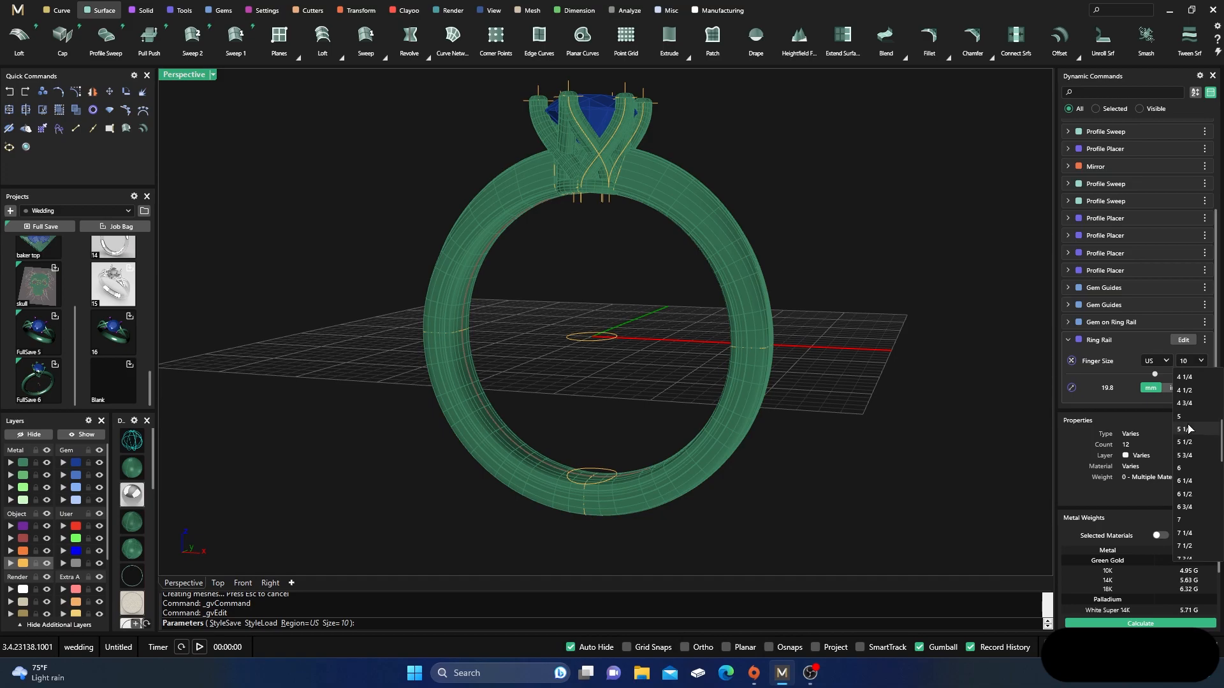
left_click(1180, 416)
right_click_drag(927, 427, 522, 464)
scroll(613, 461, "down", 4)
scroll(614, 259, "up", 5)
right_click_drag(628, 306, 773, 261)
right_click(771, 257)
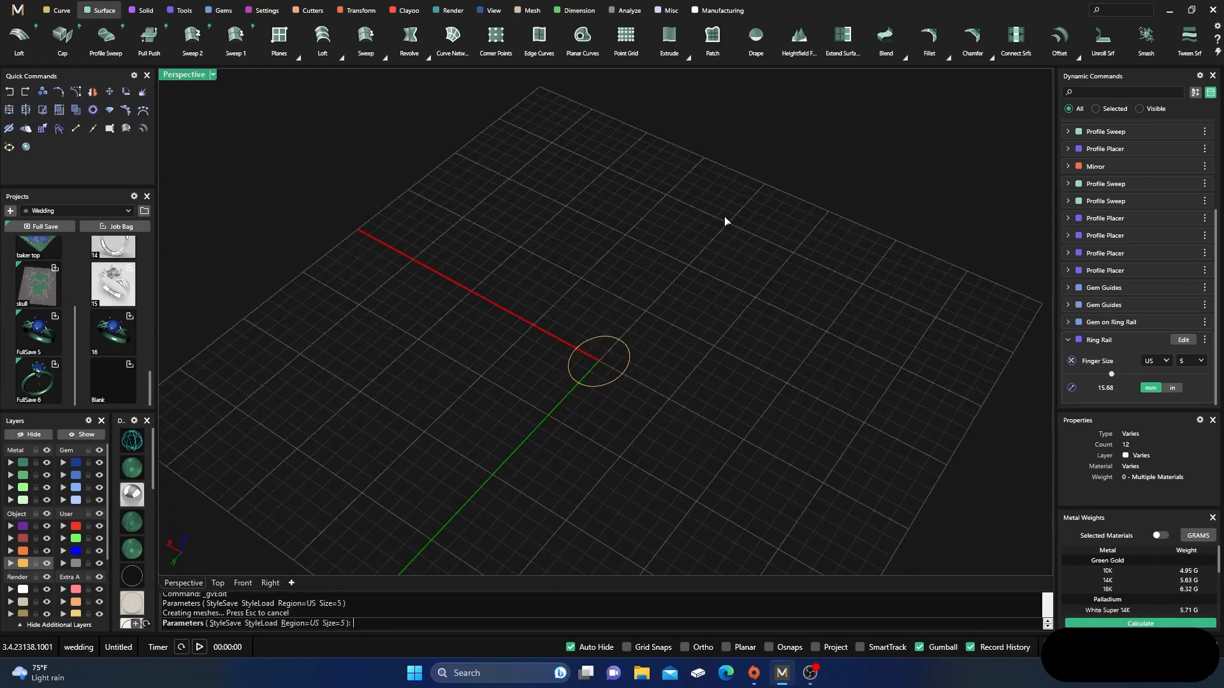
Step: Edit the center stone's Gem on Ring Rail settings and change its shape to Marquise
left_click(613, 196)
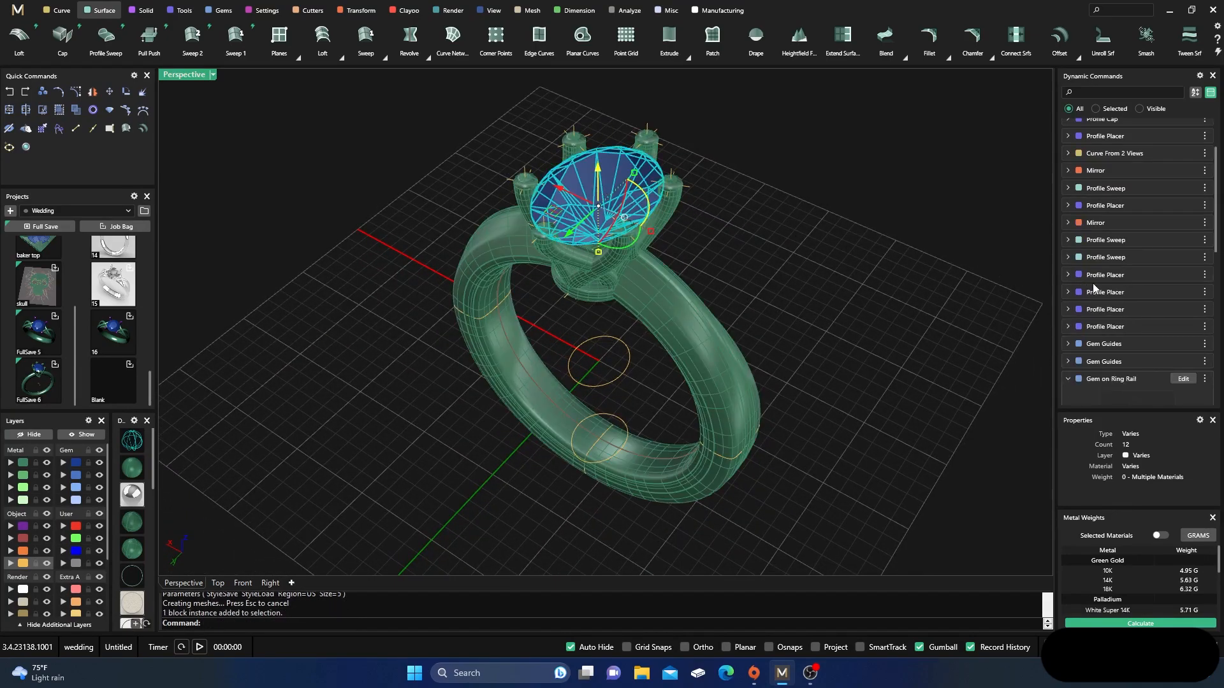
scroll(1093, 284, "up", 3)
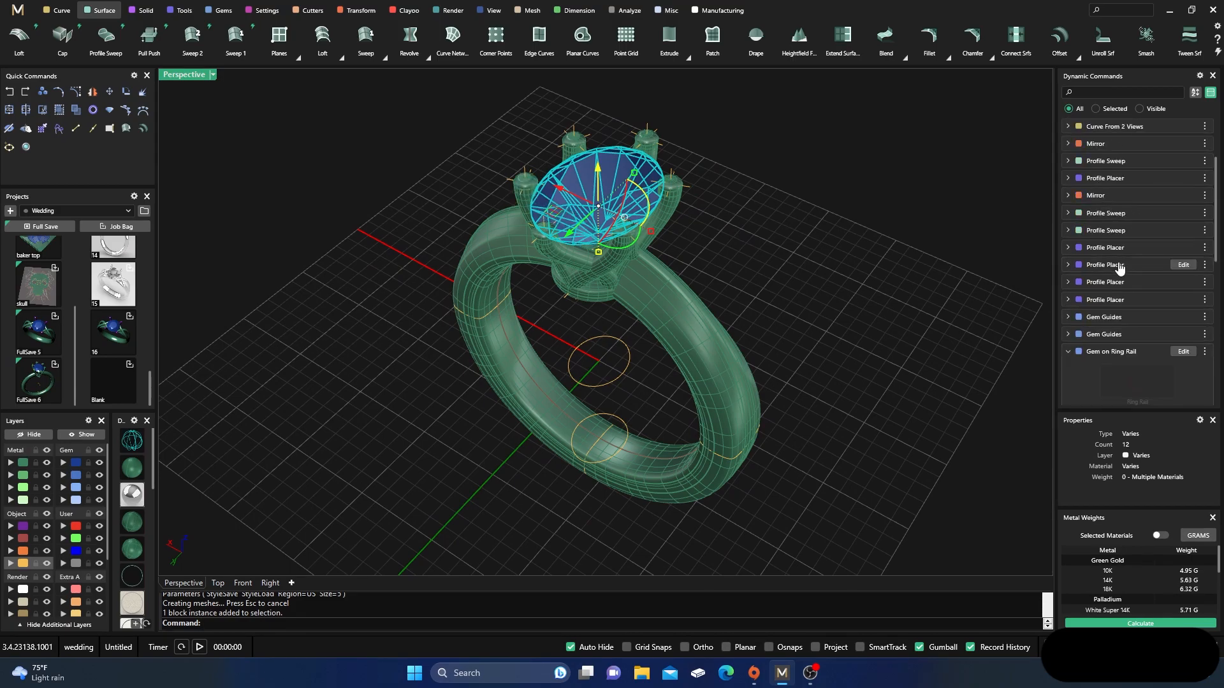
scroll(1118, 264, "down", 8)
left_click(1183, 248)
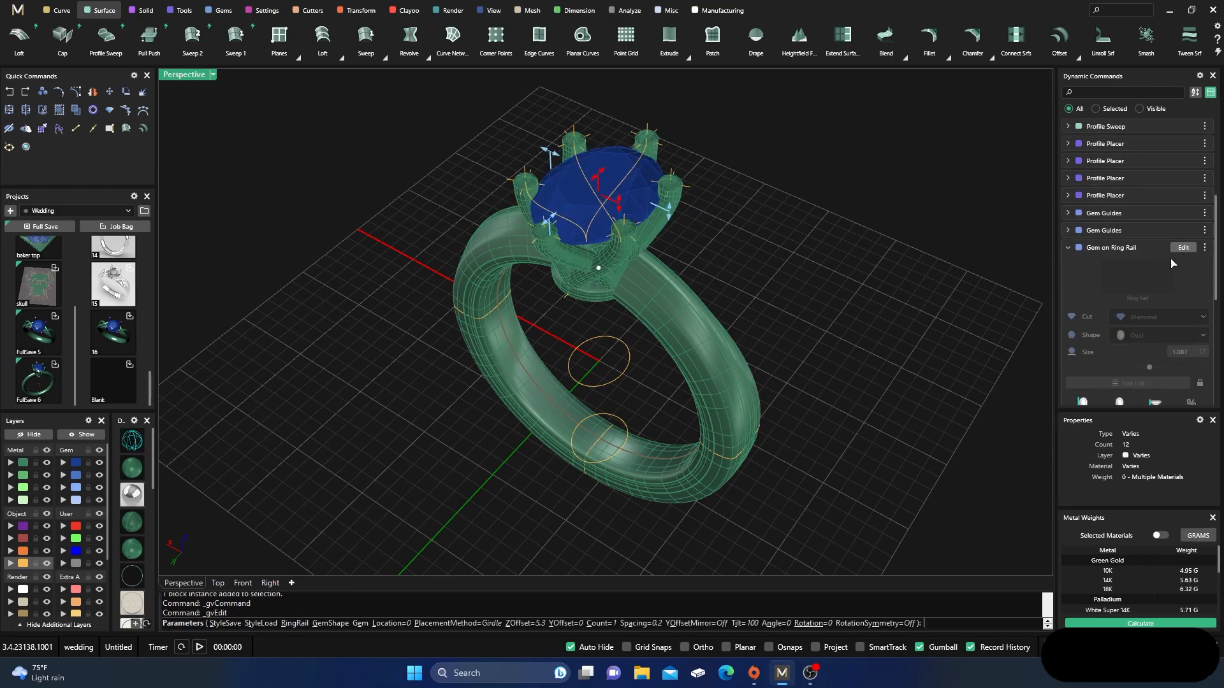
scroll(1126, 301, "down", 4)
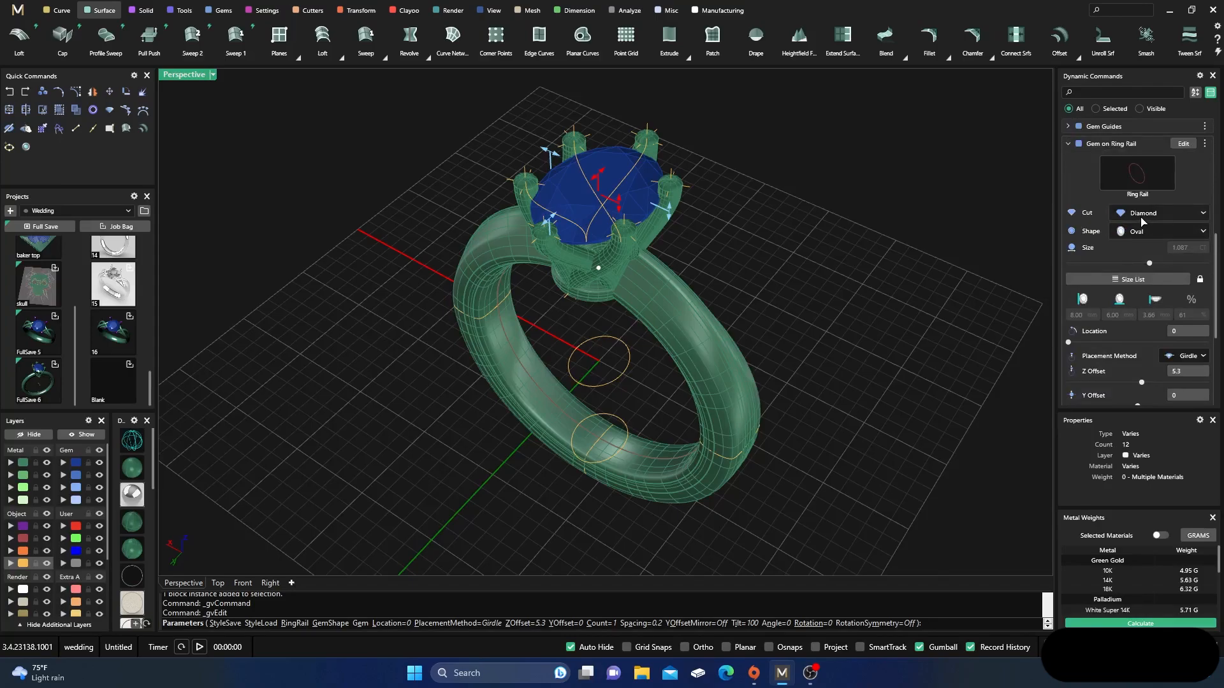
left_click(1145, 234)
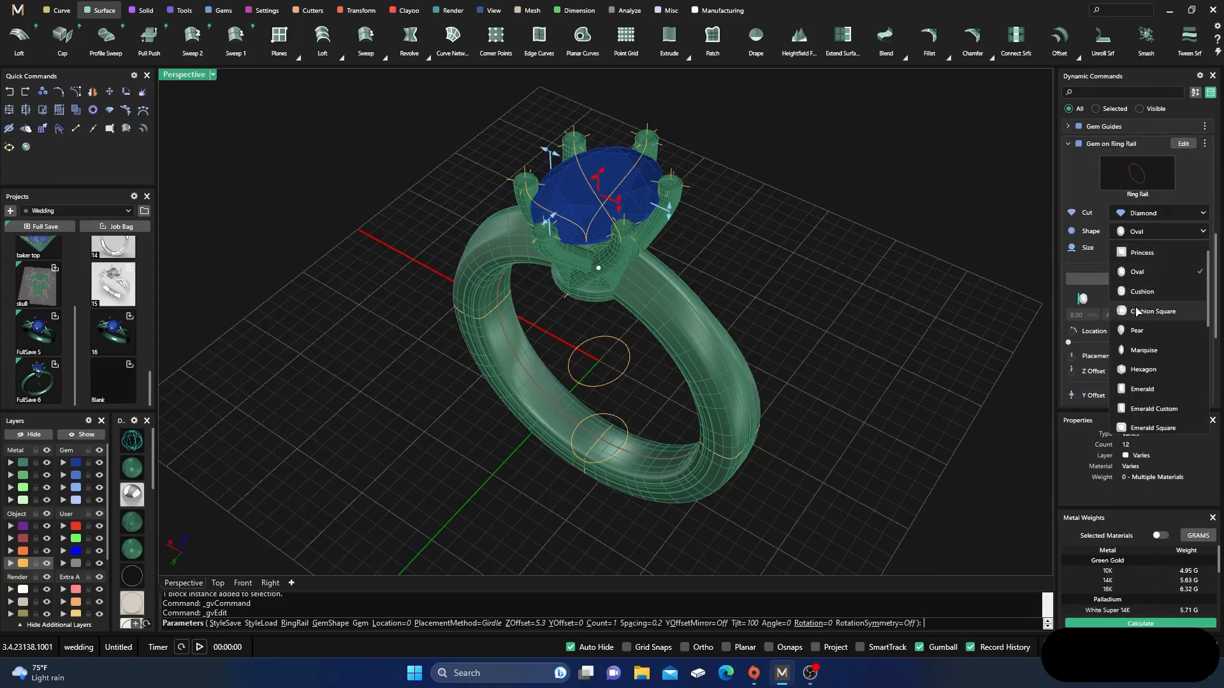
left_click(1143, 350)
Step: Examine how the prongs, head base and shank fit the marquise gem from several angles, and accept the gem edit
right_click_drag(937, 367, 705, 321)
scroll(692, 369, "up", 5)
scroll(692, 370, "up", 5)
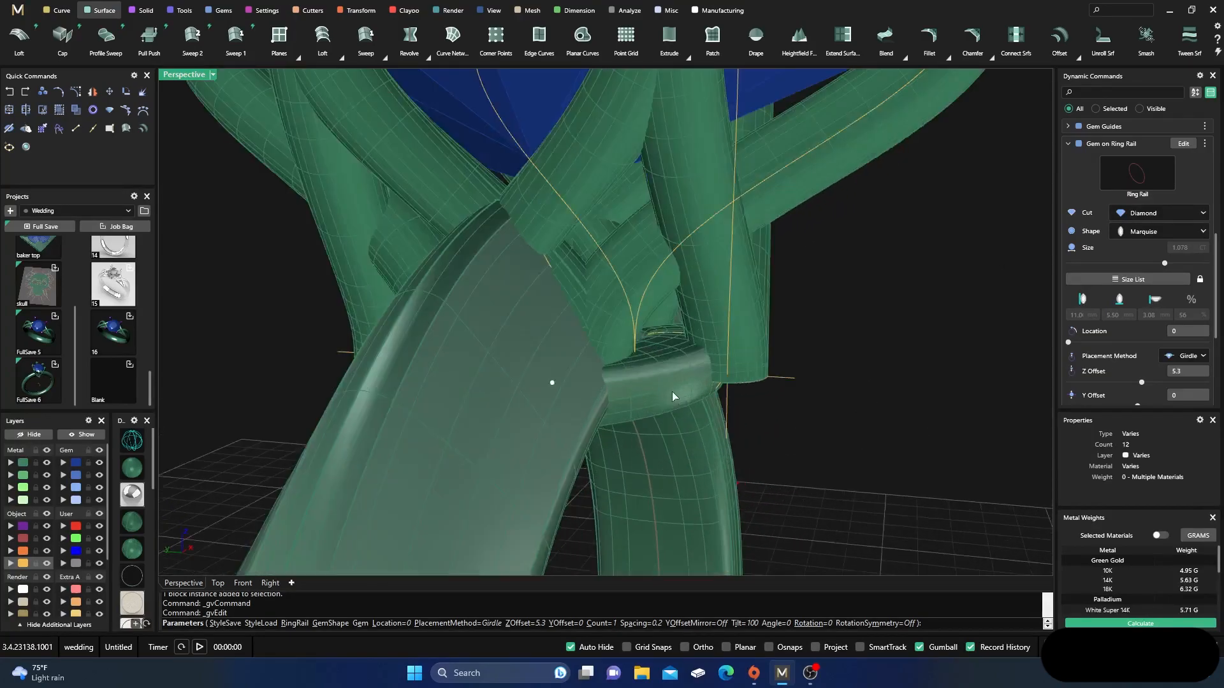
scroll(642, 328, "down", 8)
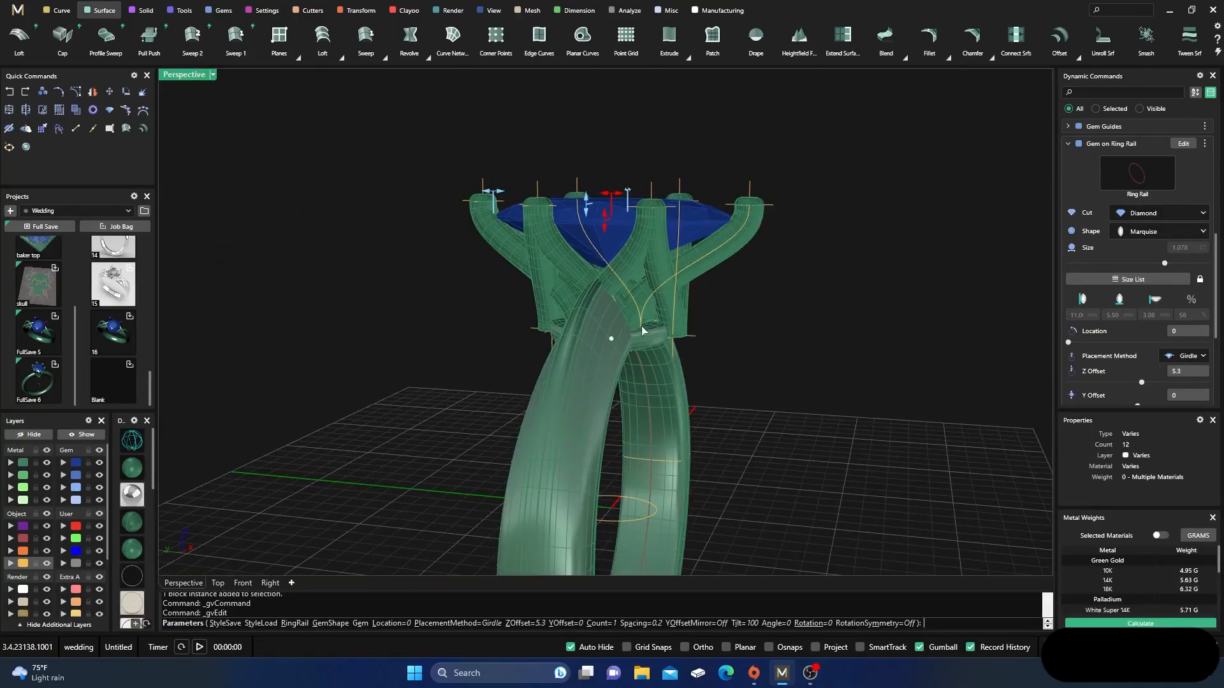
scroll(604, 355, "down", 6)
right_click_drag(336, 322, 472, 369)
scroll(608, 385, "up", 5)
scroll(609, 385, "up", 2)
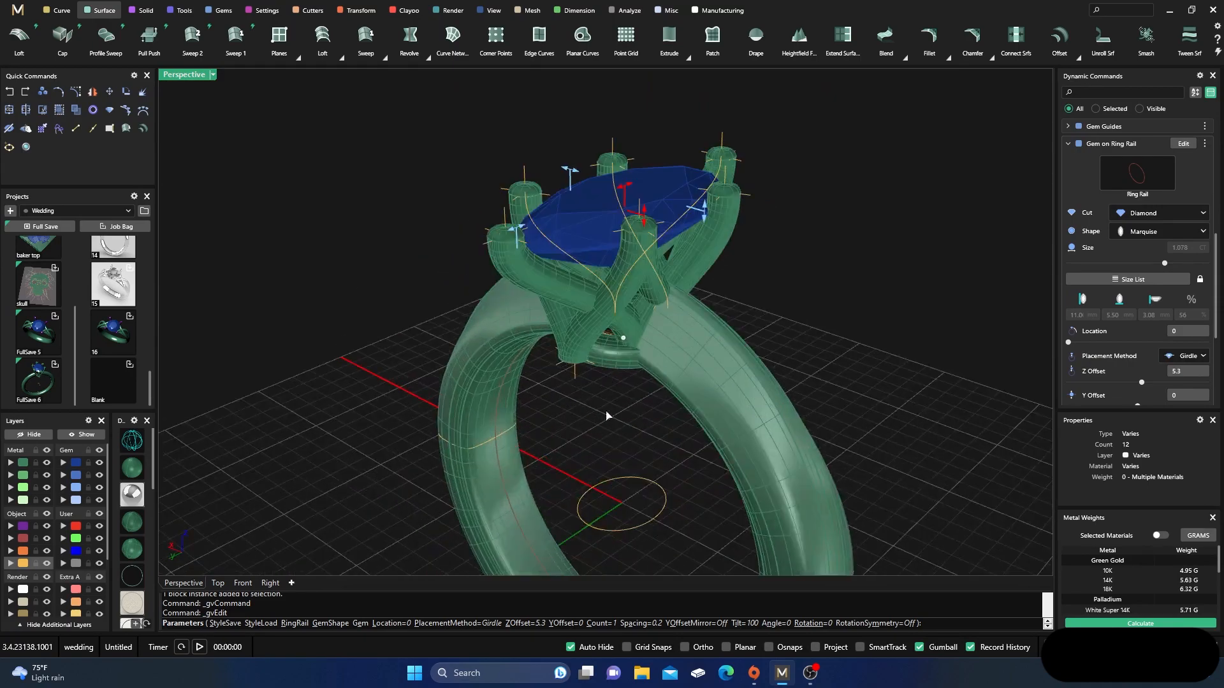
right_click(634, 524)
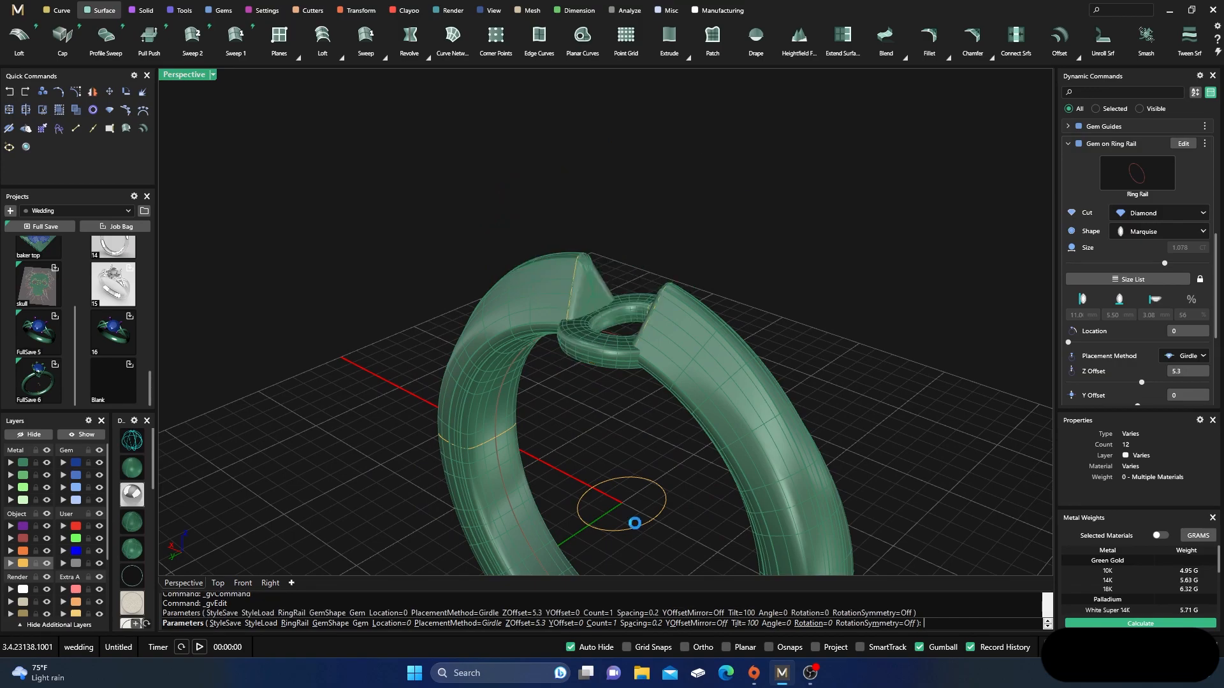
Step: Slightly rescale the circle curve in the ring's center and review the updated ring from several angles and in rendered metal display
left_click(640, 524)
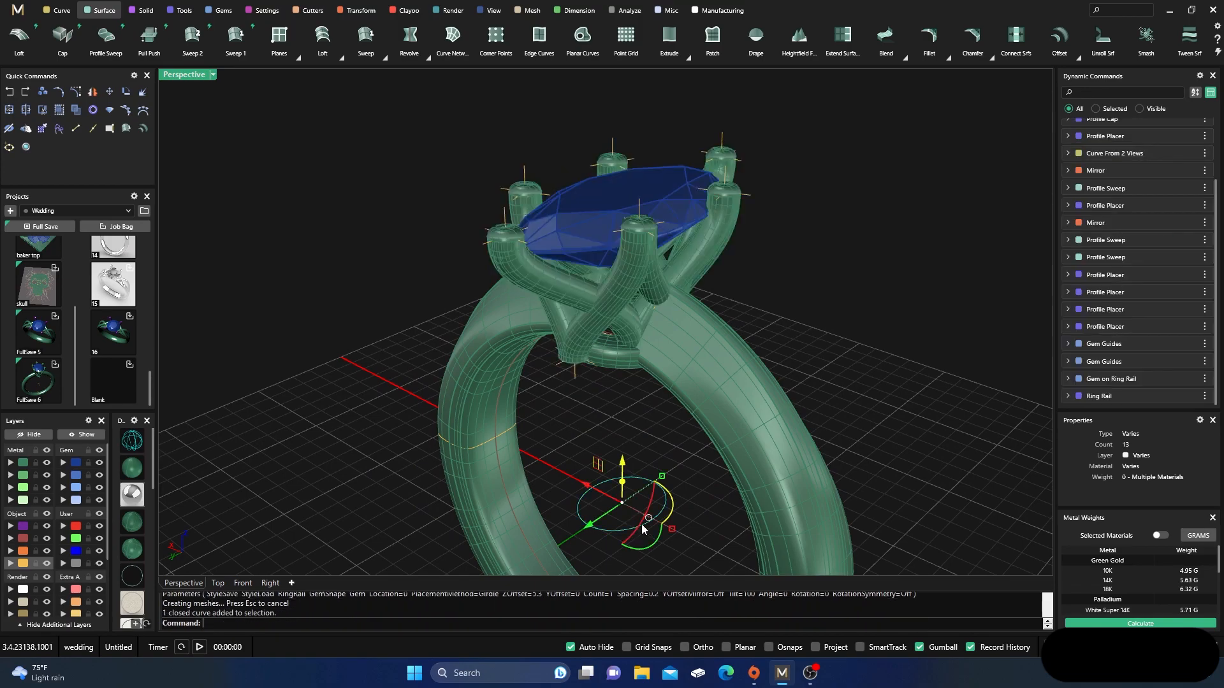
left_click_drag(663, 478, 663, 477)
right_click_drag(564, 410, 481, 388)
scroll(576, 285, "down", 8)
right_click_drag(575, 285, 663, 395)
scroll(595, 405, "up", 8)
scroll(591, 427, "down", 7)
scroll(630, 297, "up", 2)
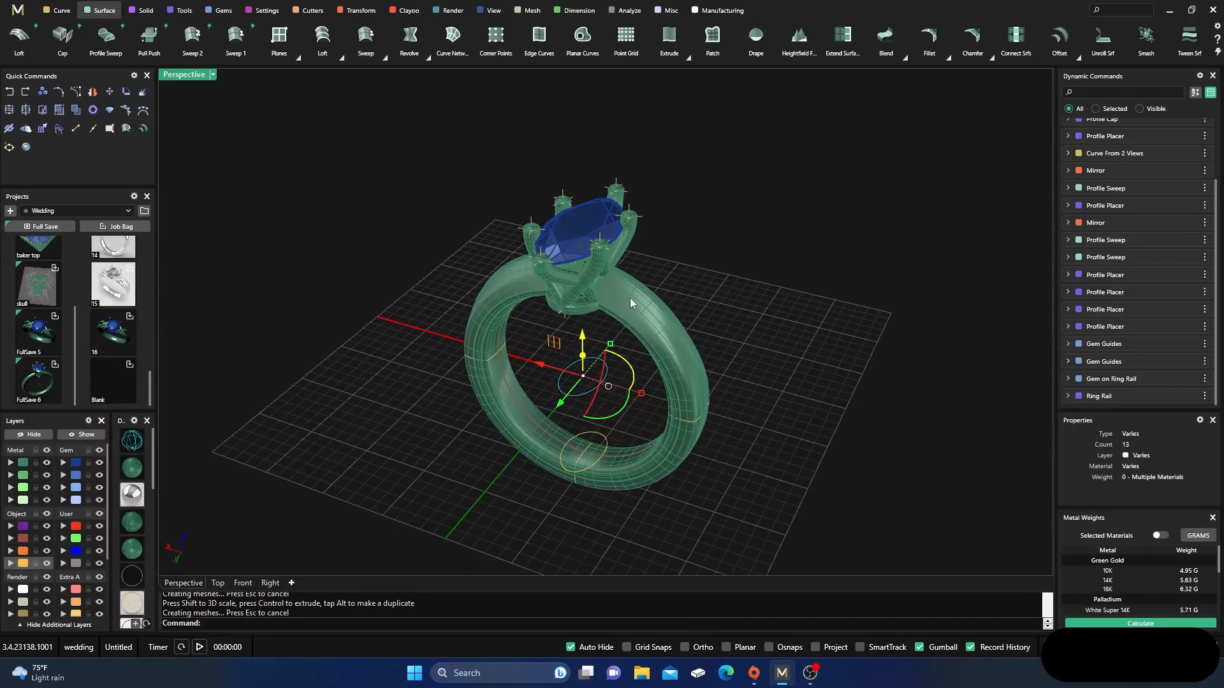
left_click(131, 496)
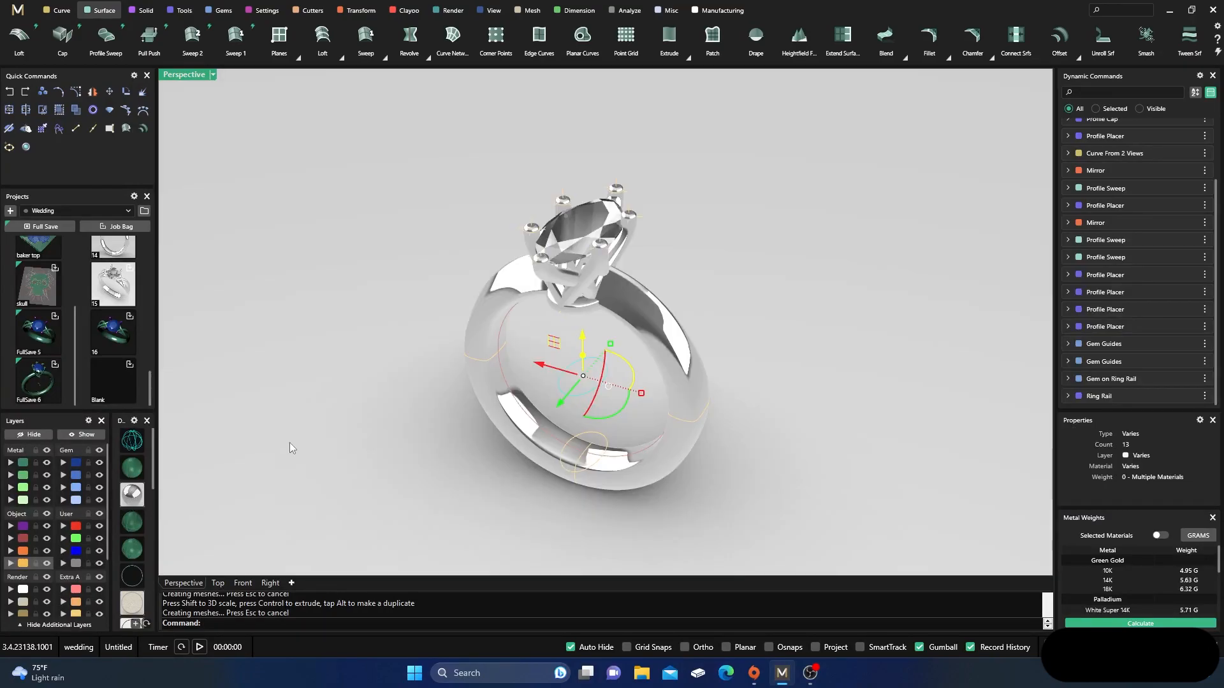